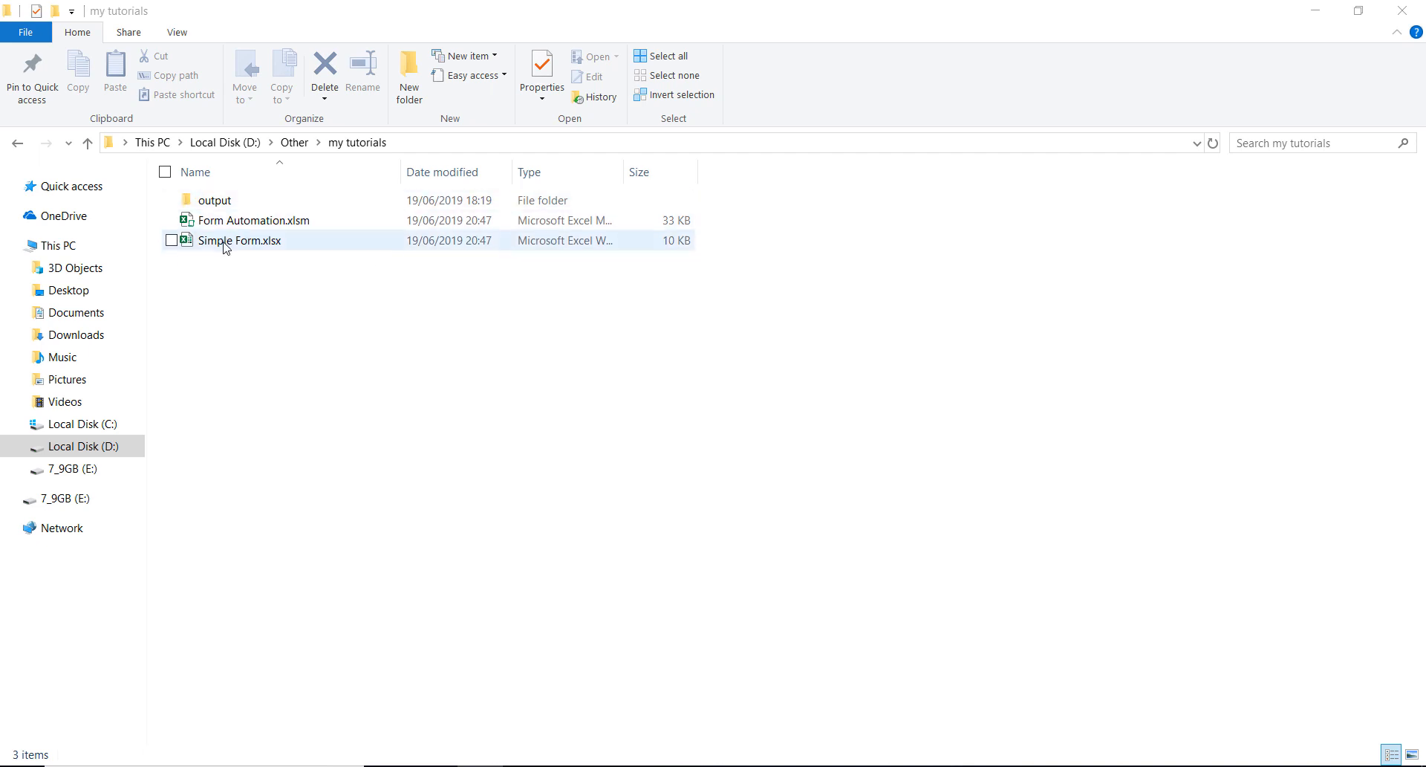
# - Open the Form Automation.xlsm workbook from the my tutorials folder and look over the employee records on Sheet1
pyautogui.doubleClick(215, 221)
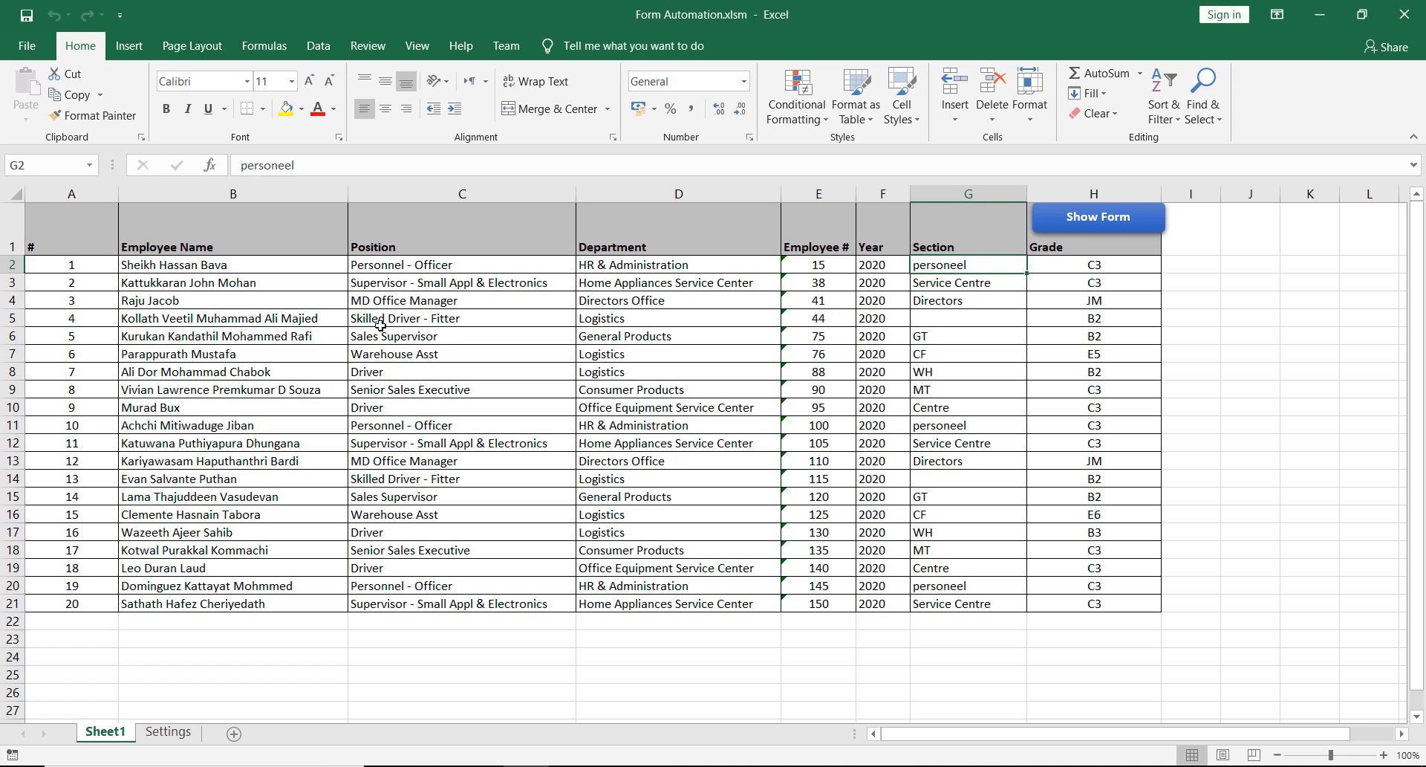
pyautogui.click(380, 324)
pyautogui.moveTo(268, 287); pyautogui.dragTo(681, 408)
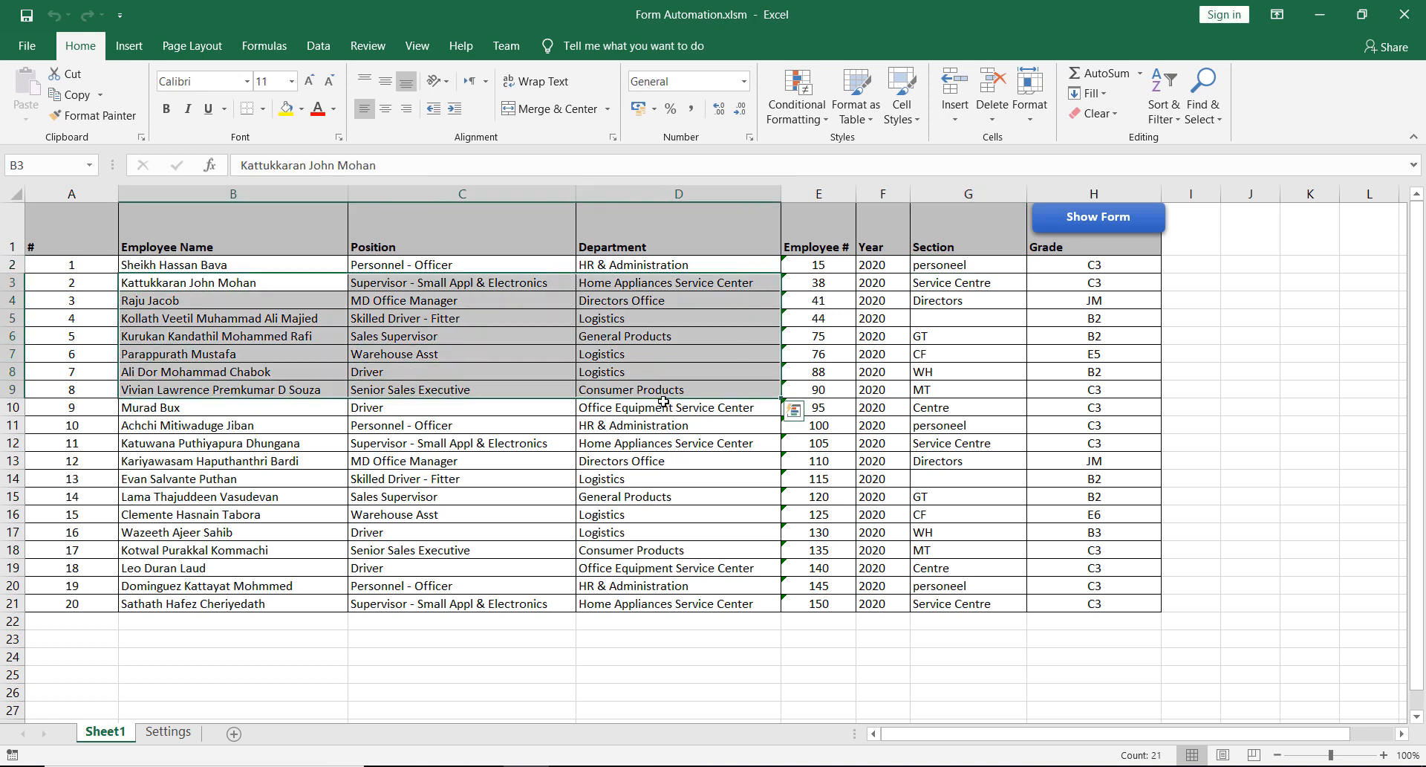
pyautogui.click(448, 408)
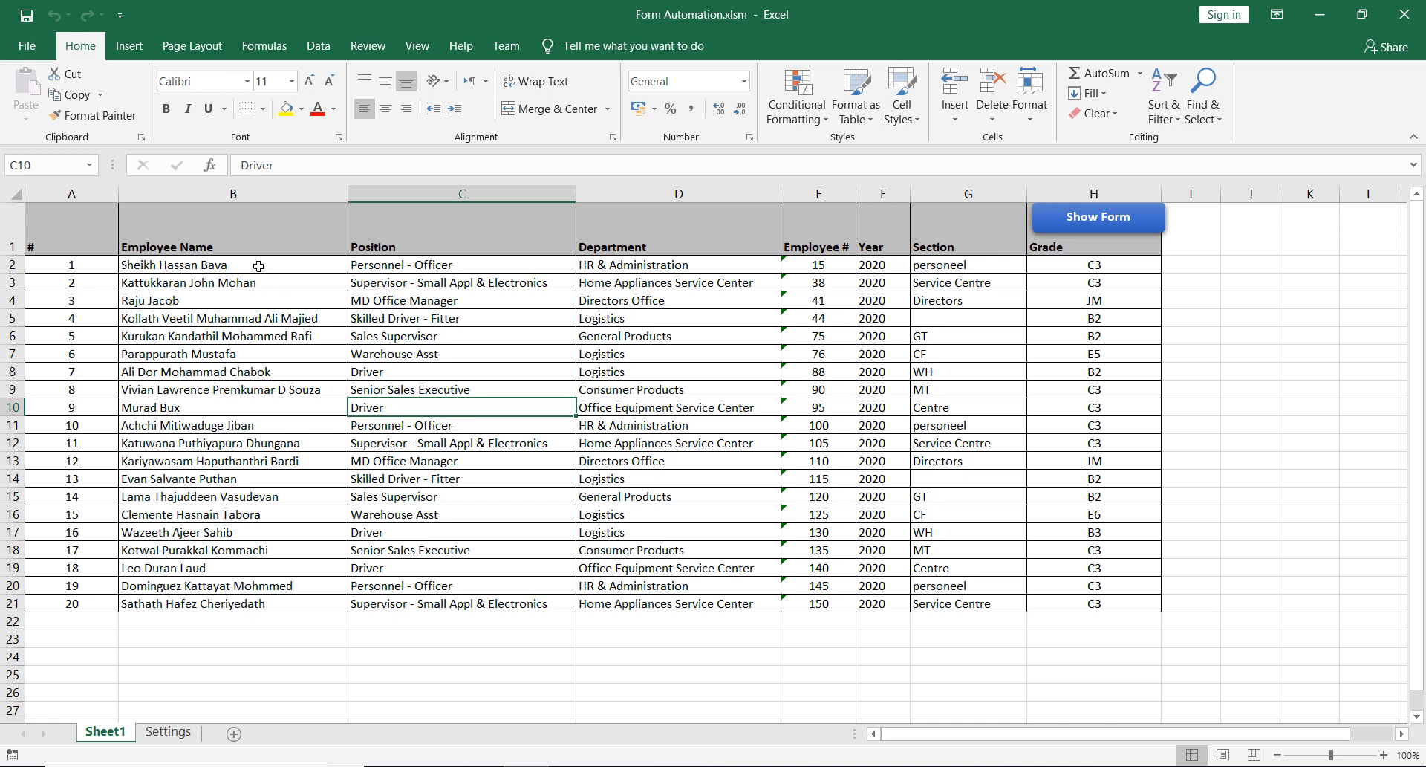
# - Examine the employee table column by column, from Employee Name through Position, Department, Employee #, Year and Section to Grade
pyautogui.moveTo(259, 266); pyautogui.dragTo(301, 513)
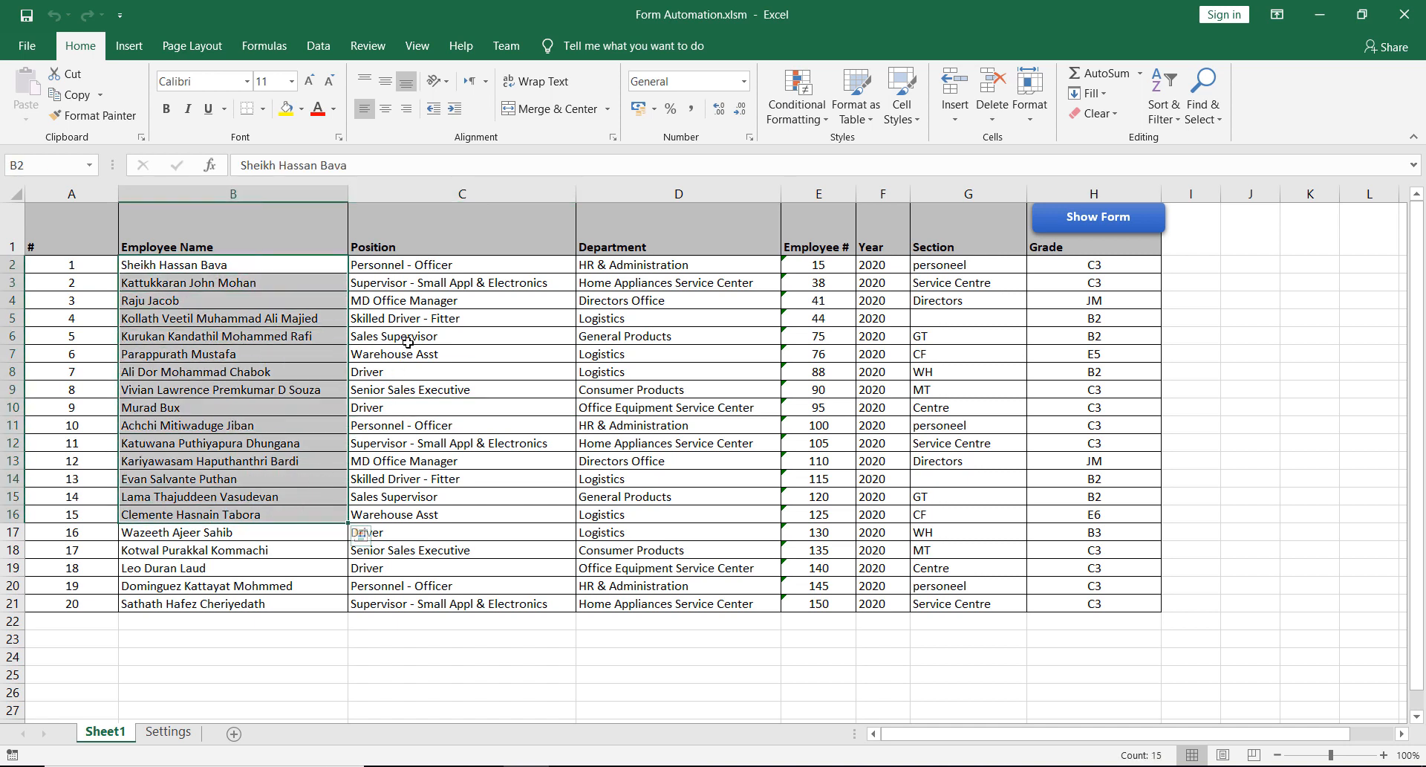
pyautogui.click(421, 270)
pyautogui.click(637, 277)
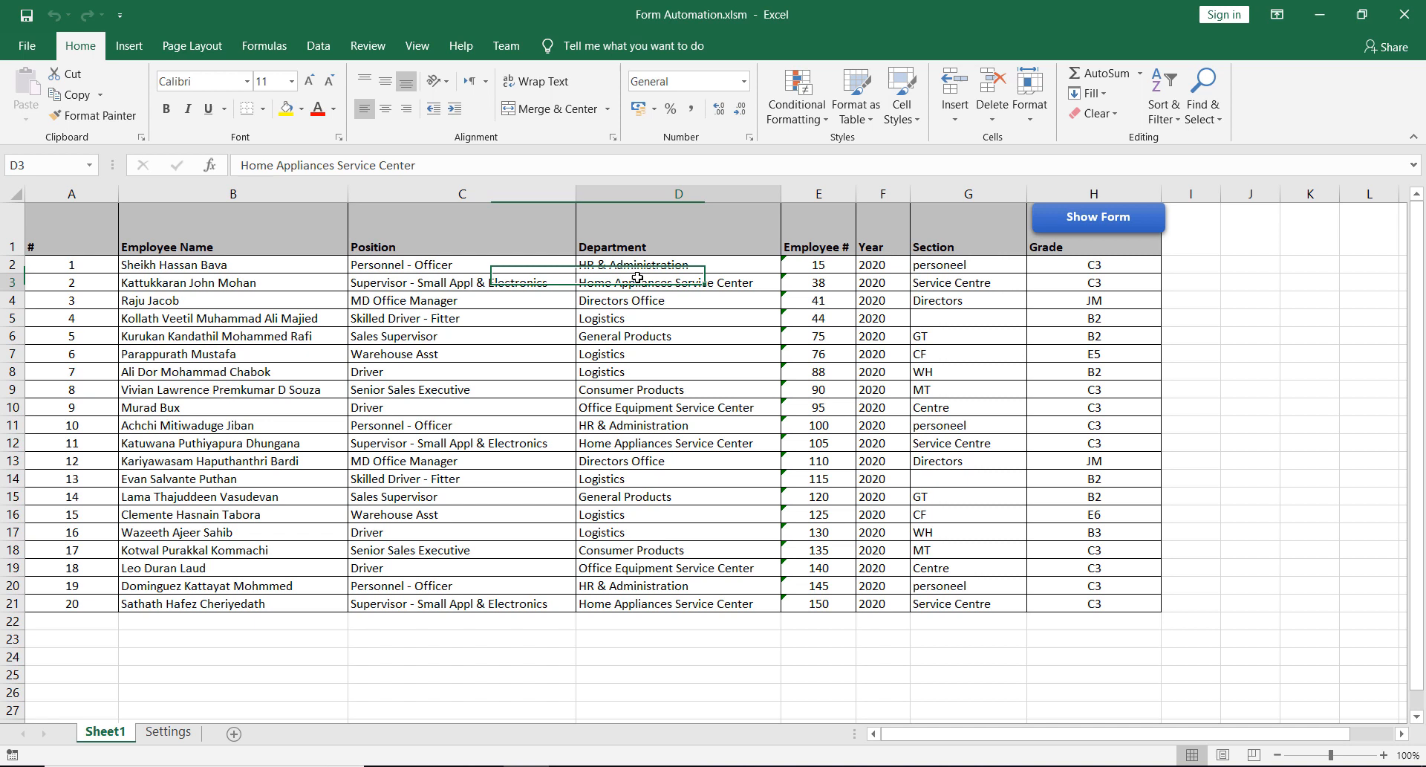
pyautogui.click(817, 286)
pyautogui.click(897, 284)
pyautogui.click(972, 280)
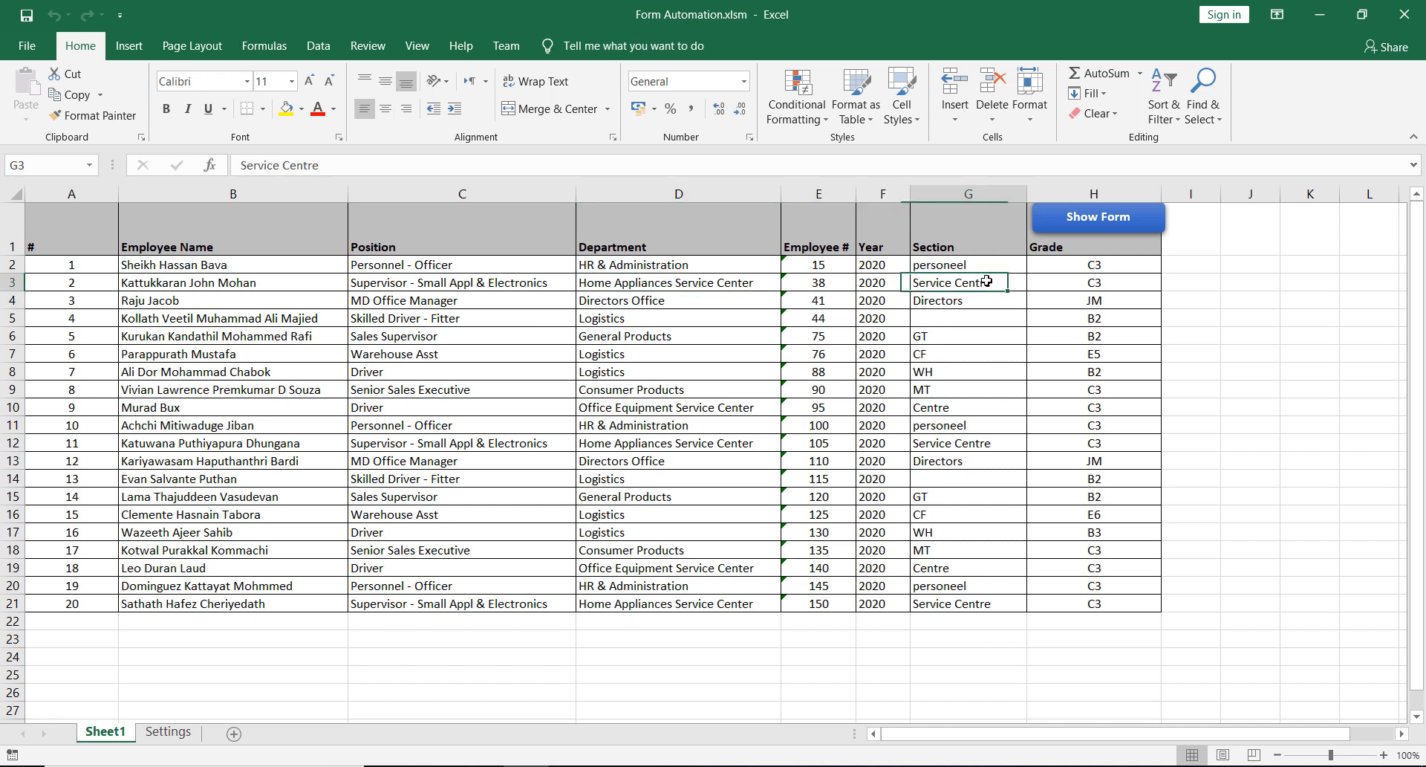
pyautogui.click(1073, 298)
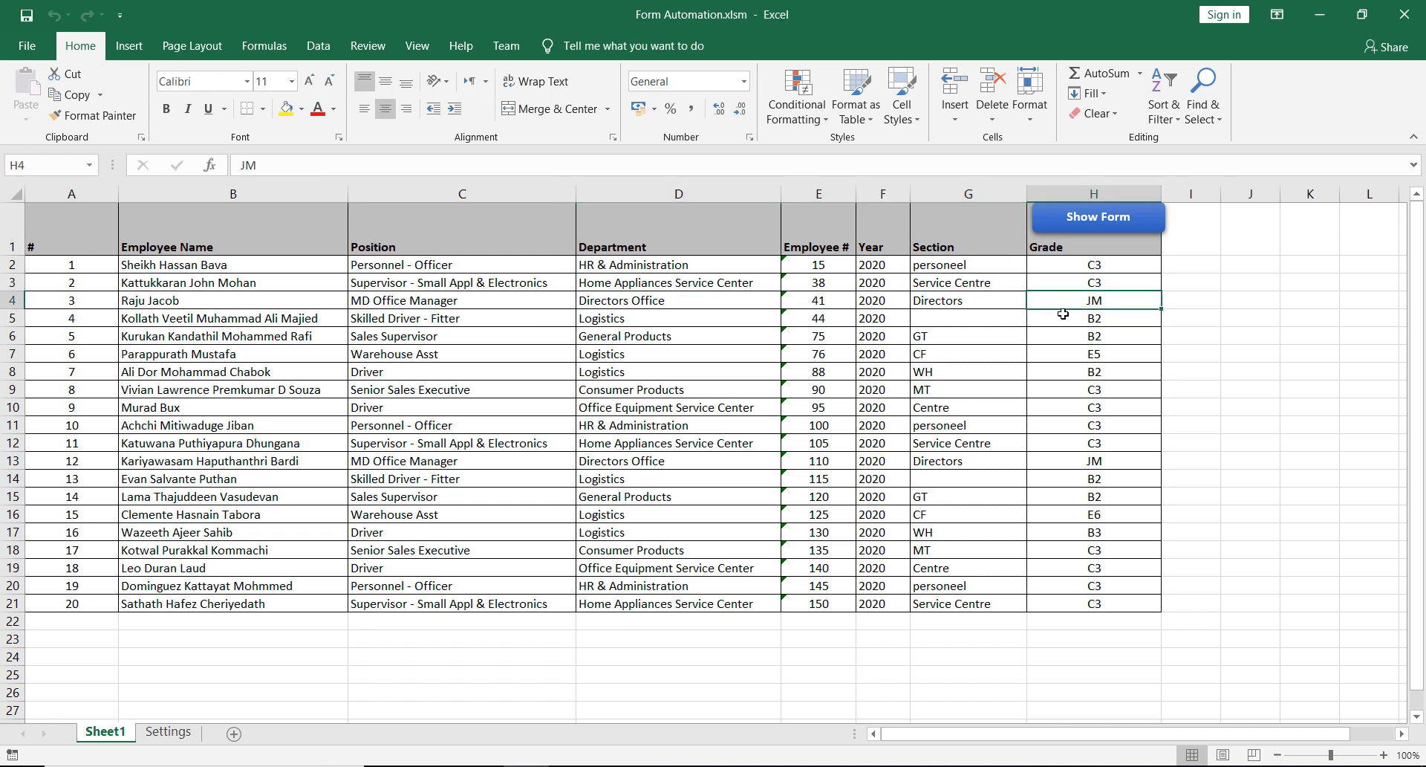
pyautogui.click(1192, 192)
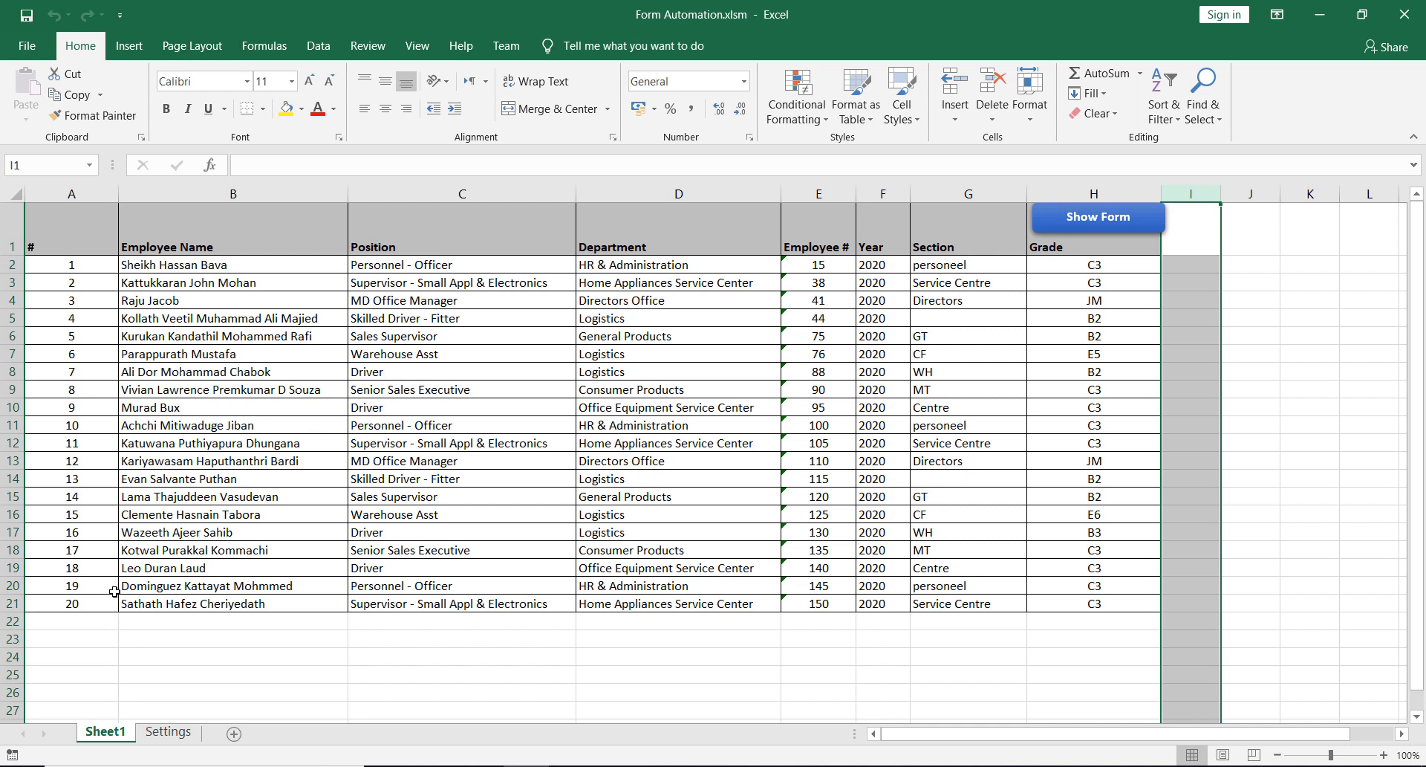
pyautogui.click(172, 509)
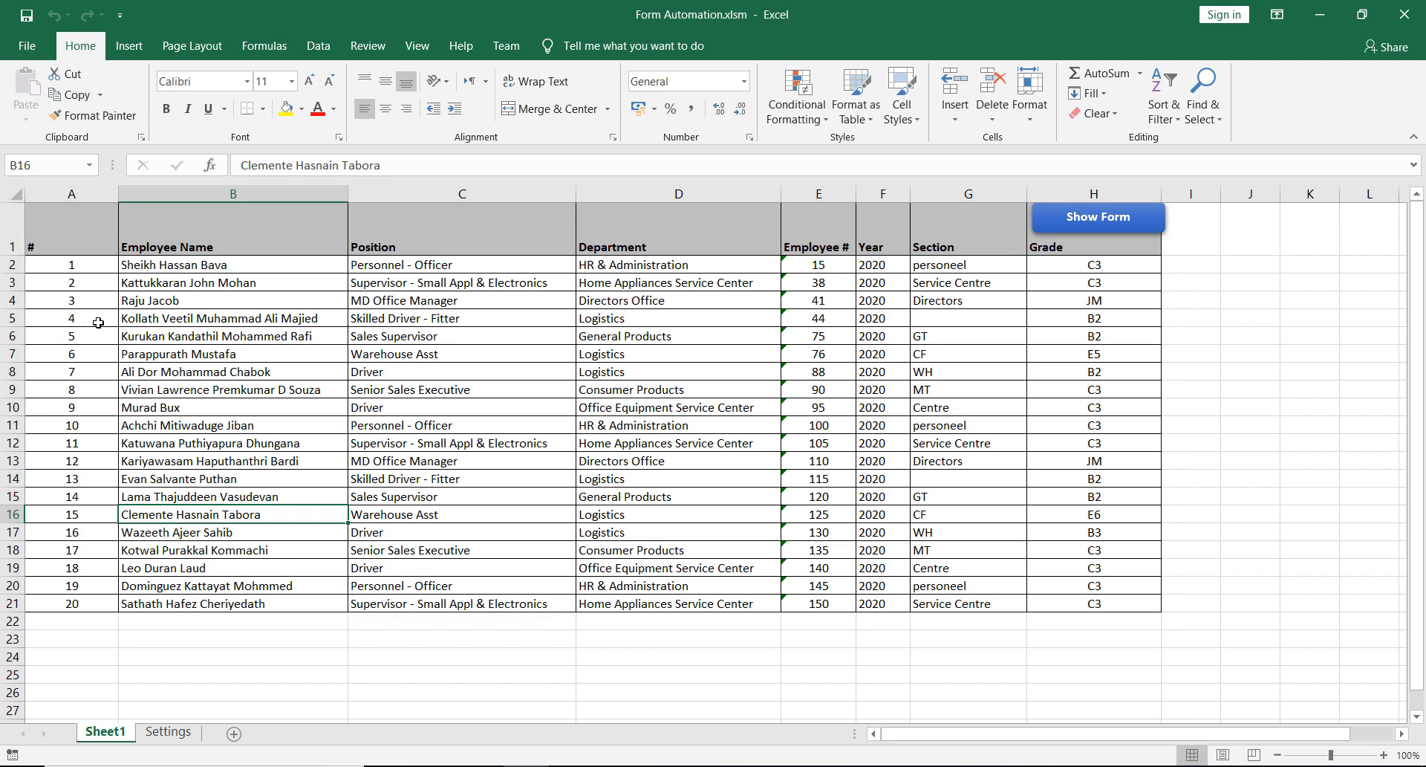
# - Open Simple Form.xlsx from the my tutorials folder, and review the Employee Name column back in Form Automation.xlsm
pyautogui.click(1320, 14)
pyautogui.doubleClick(280, 239)
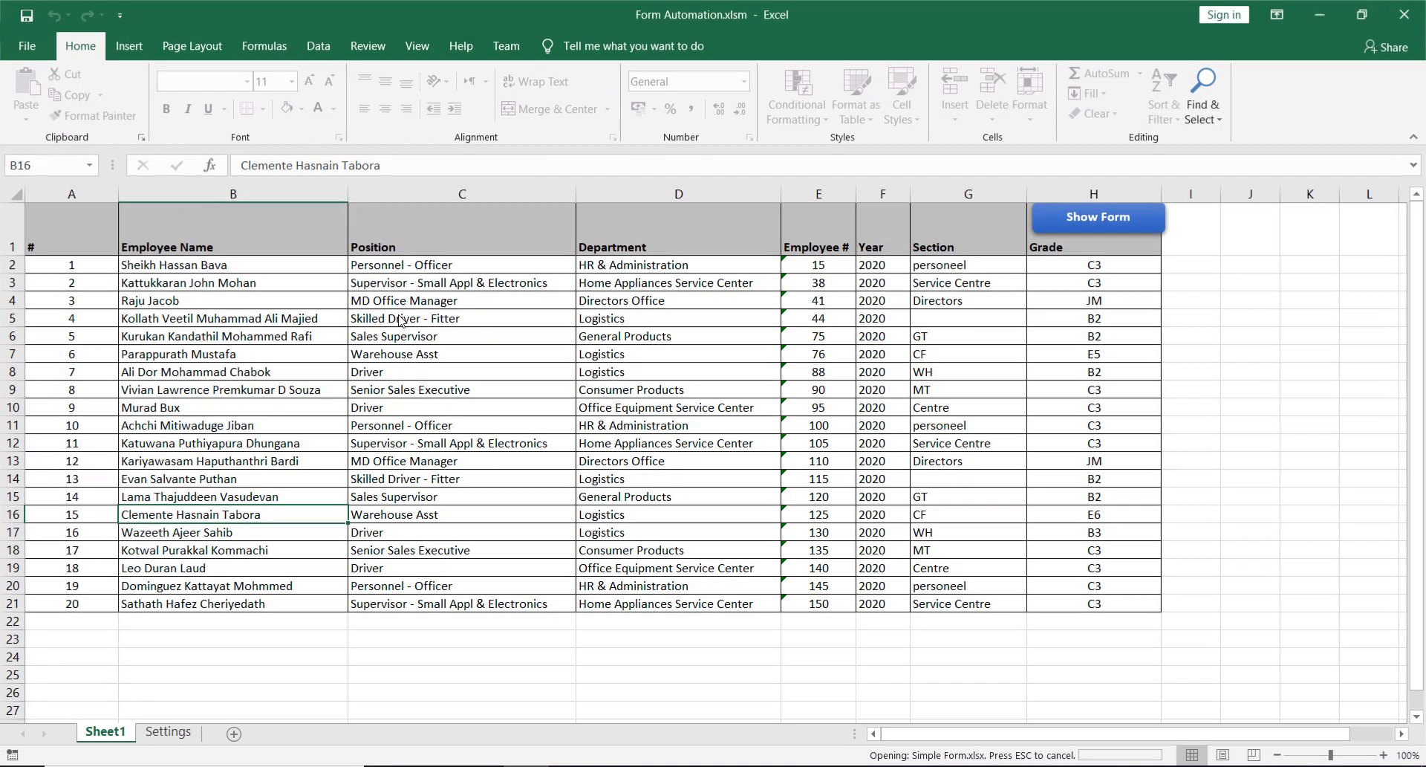
pyautogui.moveTo(535, 765)
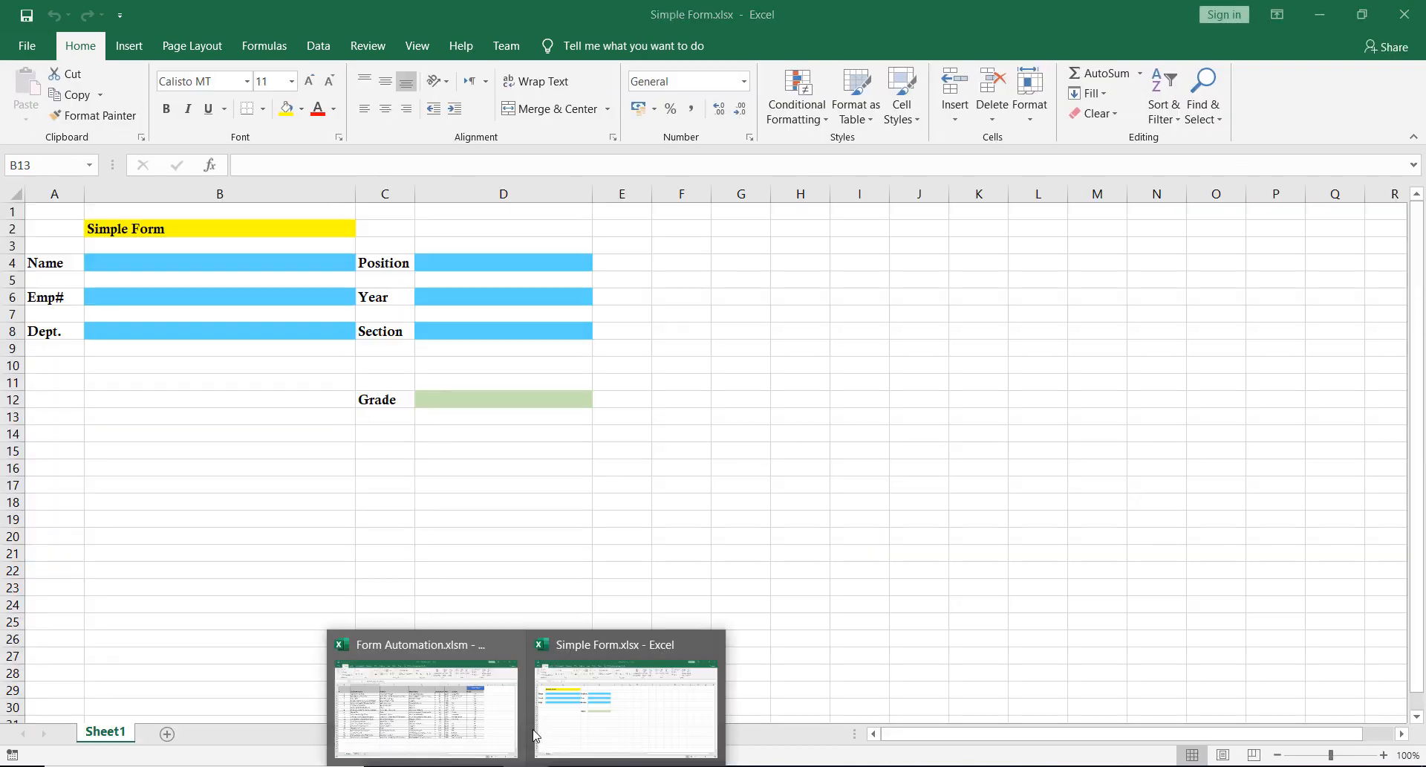
pyautogui.click(450, 688)
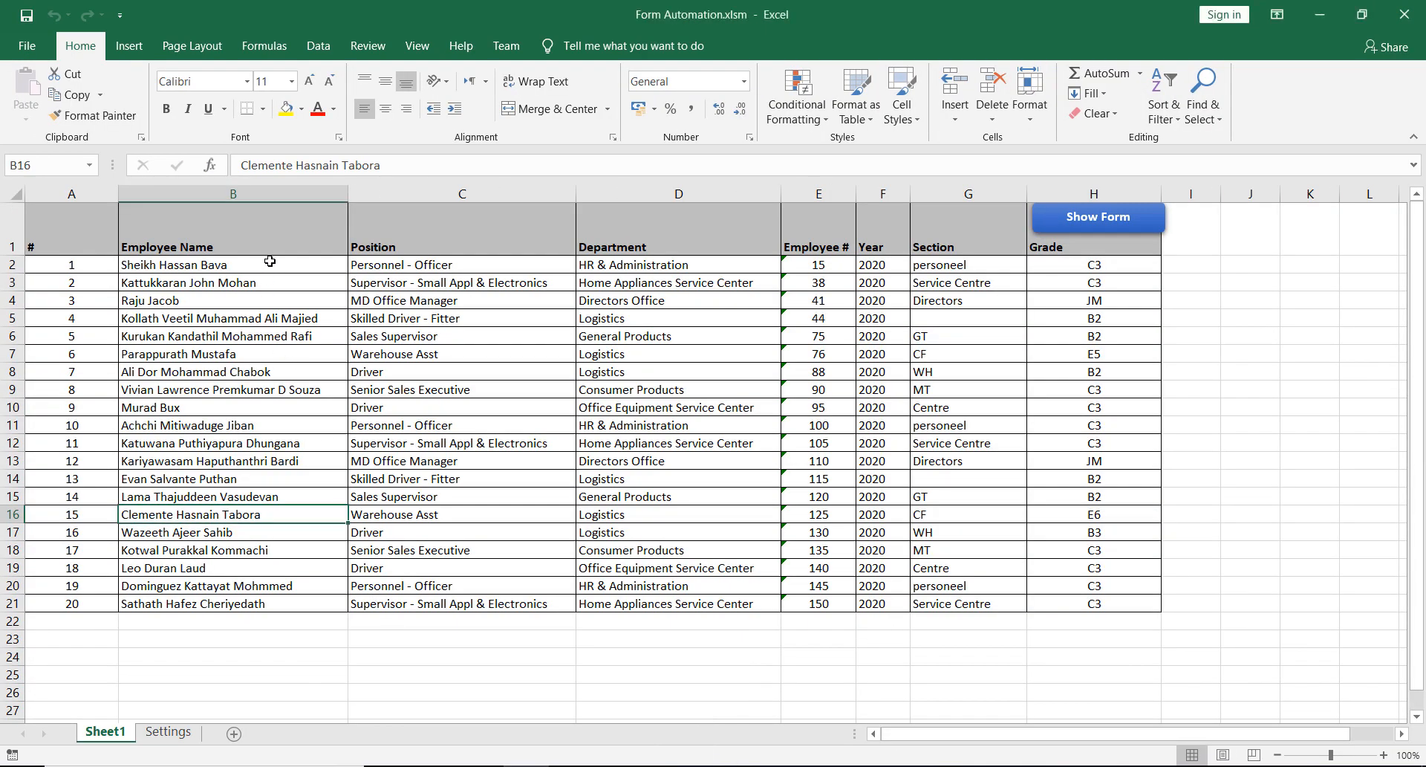
pyautogui.moveTo(270, 261); pyautogui.dragTo(260, 588)
pyautogui.click(255, 449)
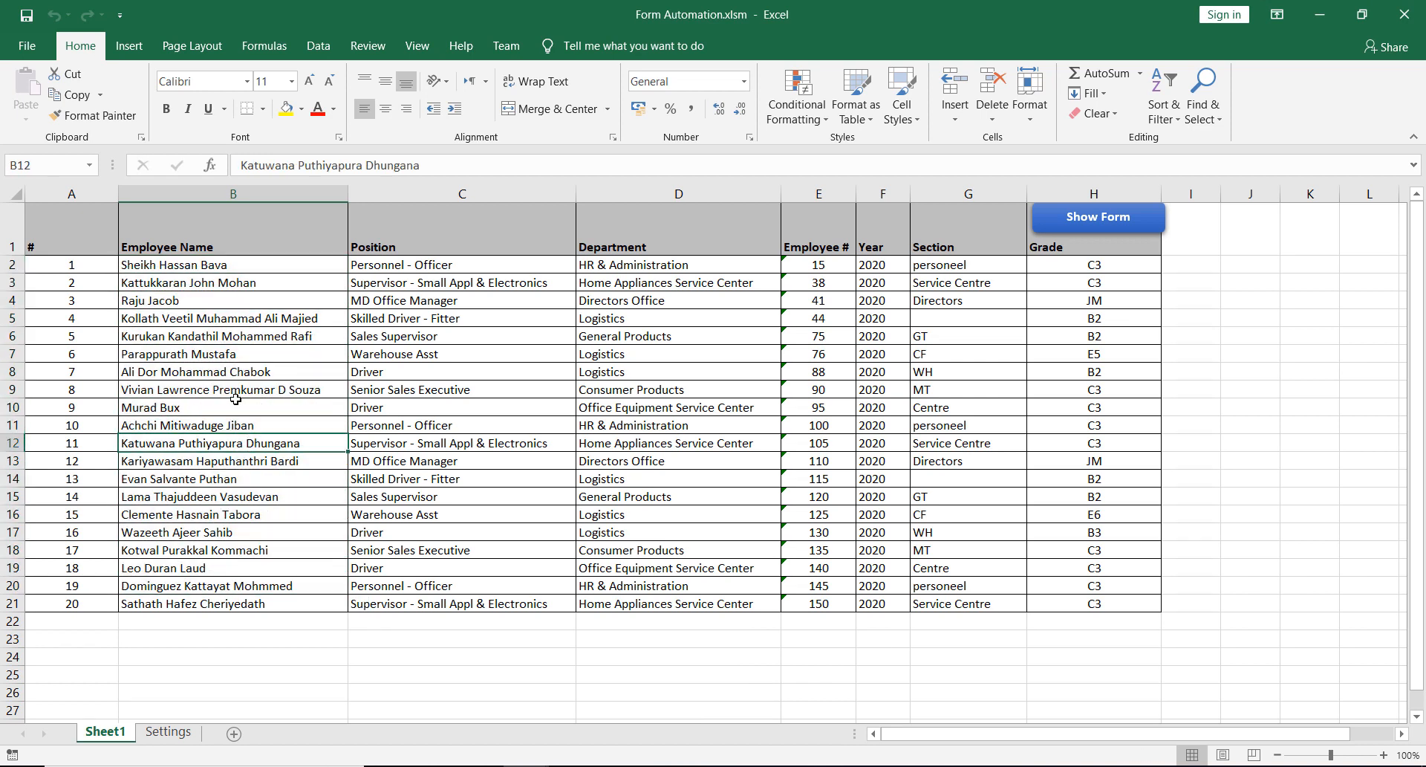
pyautogui.click(208, 266)
pyautogui.click(221, 303)
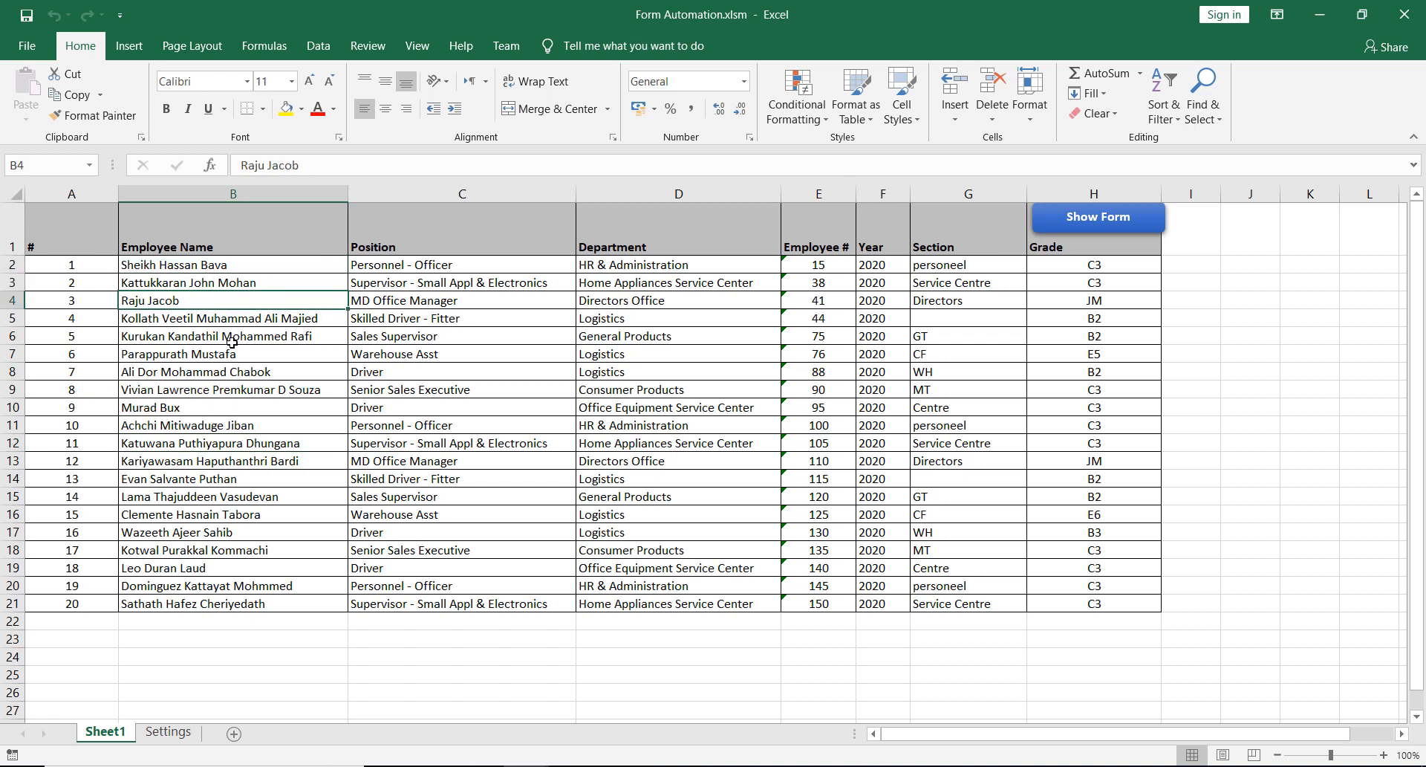
# - Switch to Simple Form.xlsx and examine its blank Name, Emp#, Dept., Position, Year and Section fields
pyautogui.moveTo(525, 765)
pyautogui.click(559, 724)
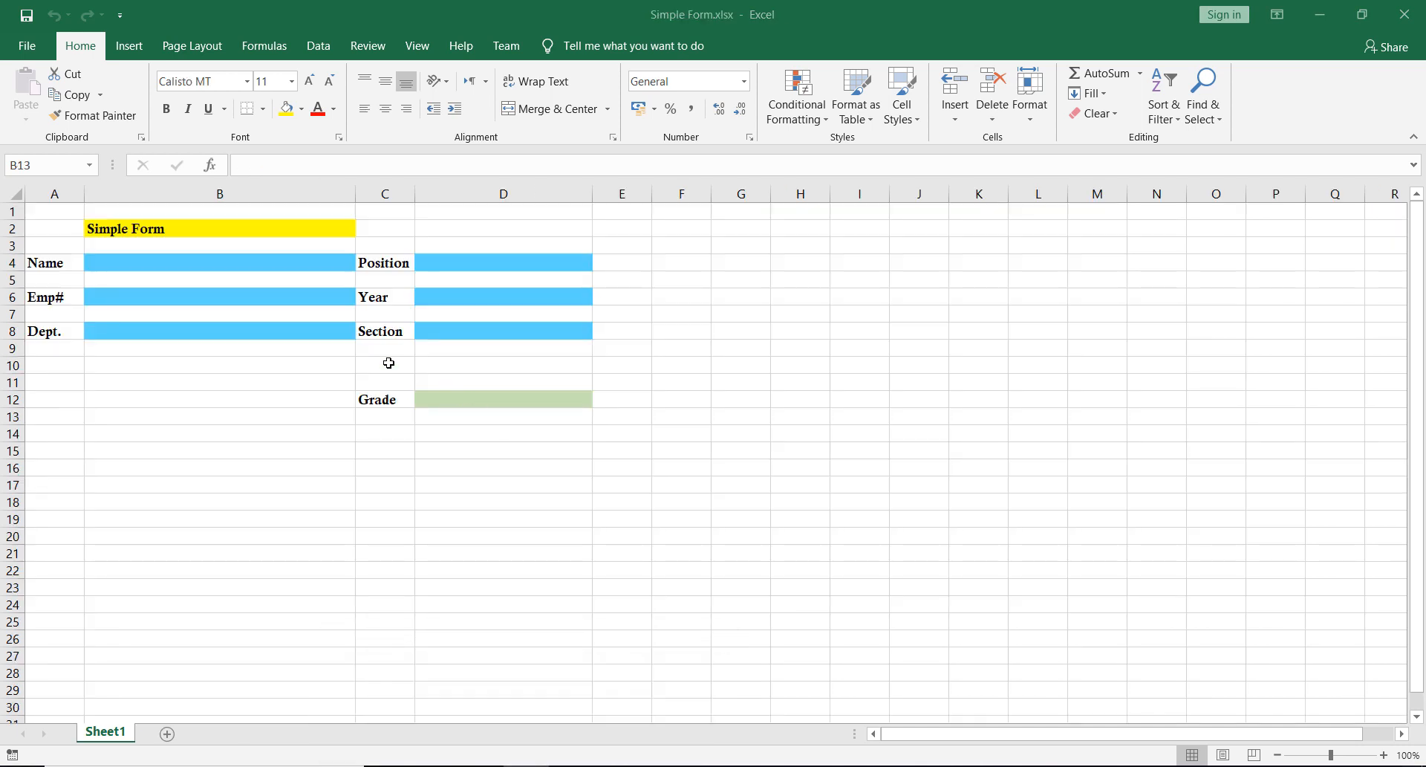
pyautogui.click(166, 262)
pyautogui.click(184, 311)
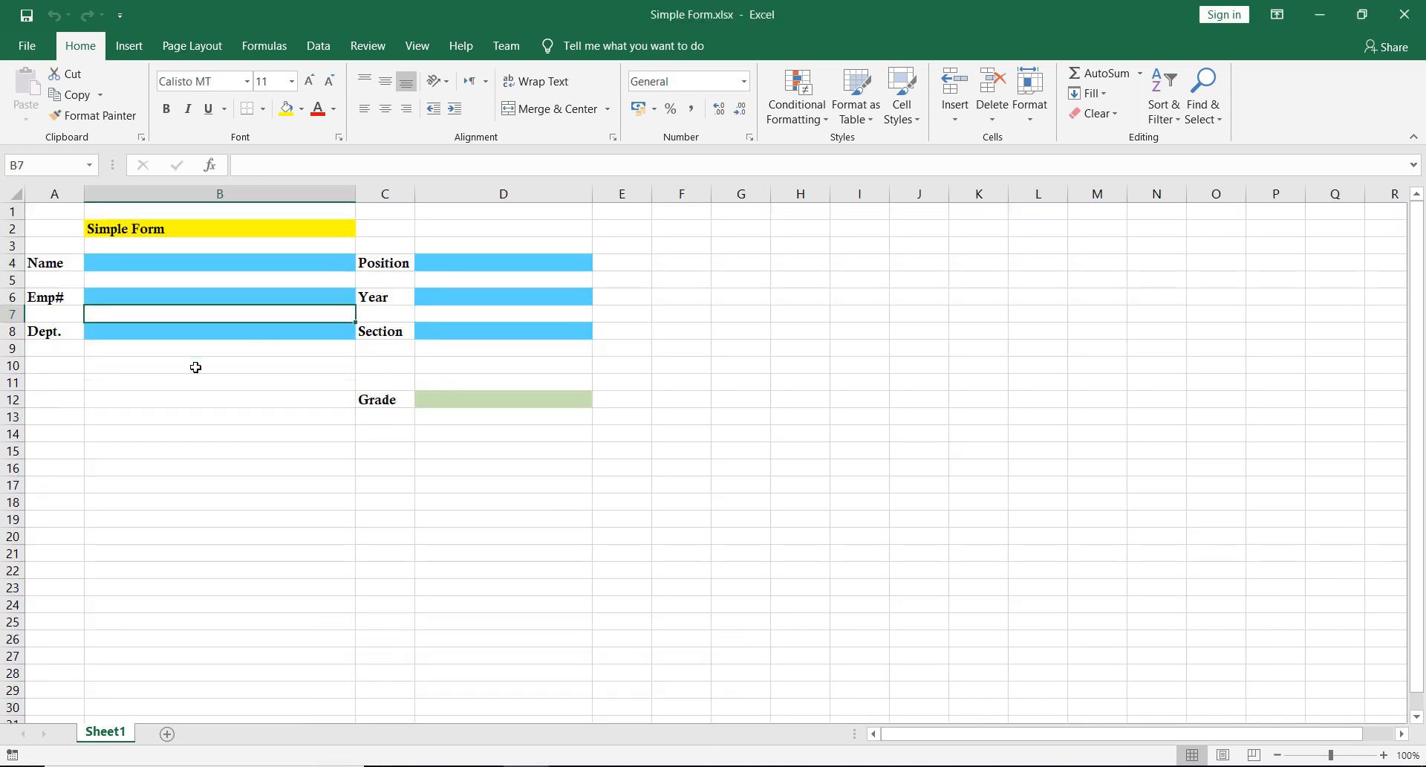
pyautogui.click(191, 333)
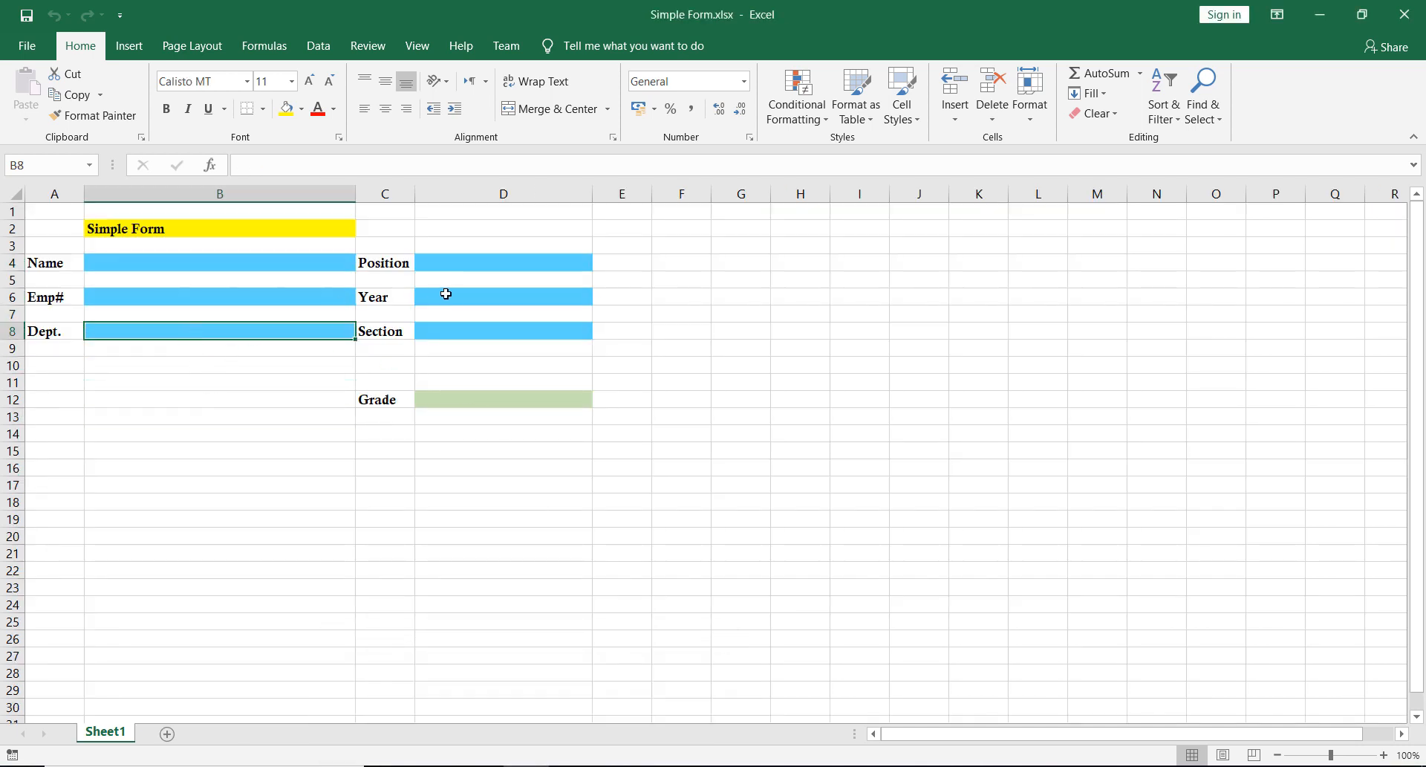
pyautogui.click(488, 257)
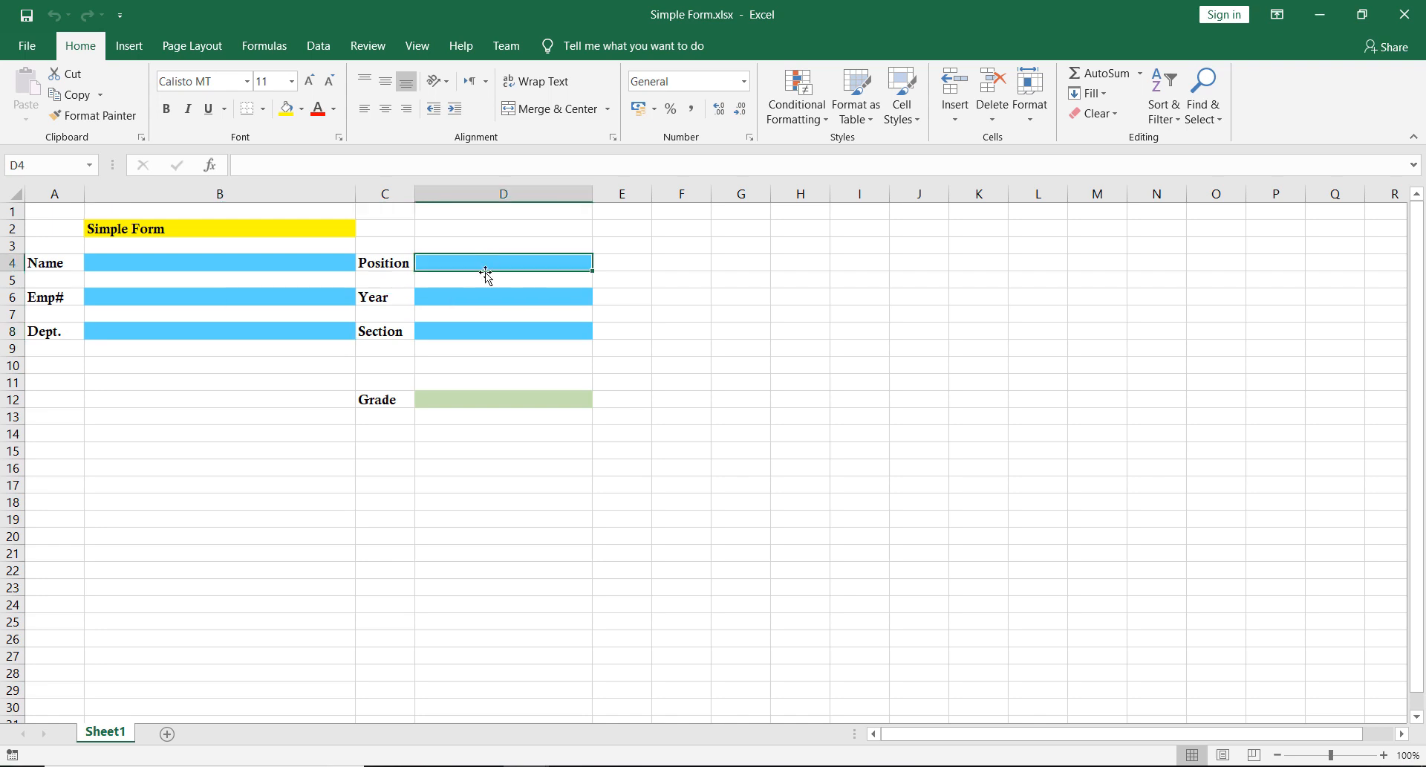
pyautogui.click(497, 332)
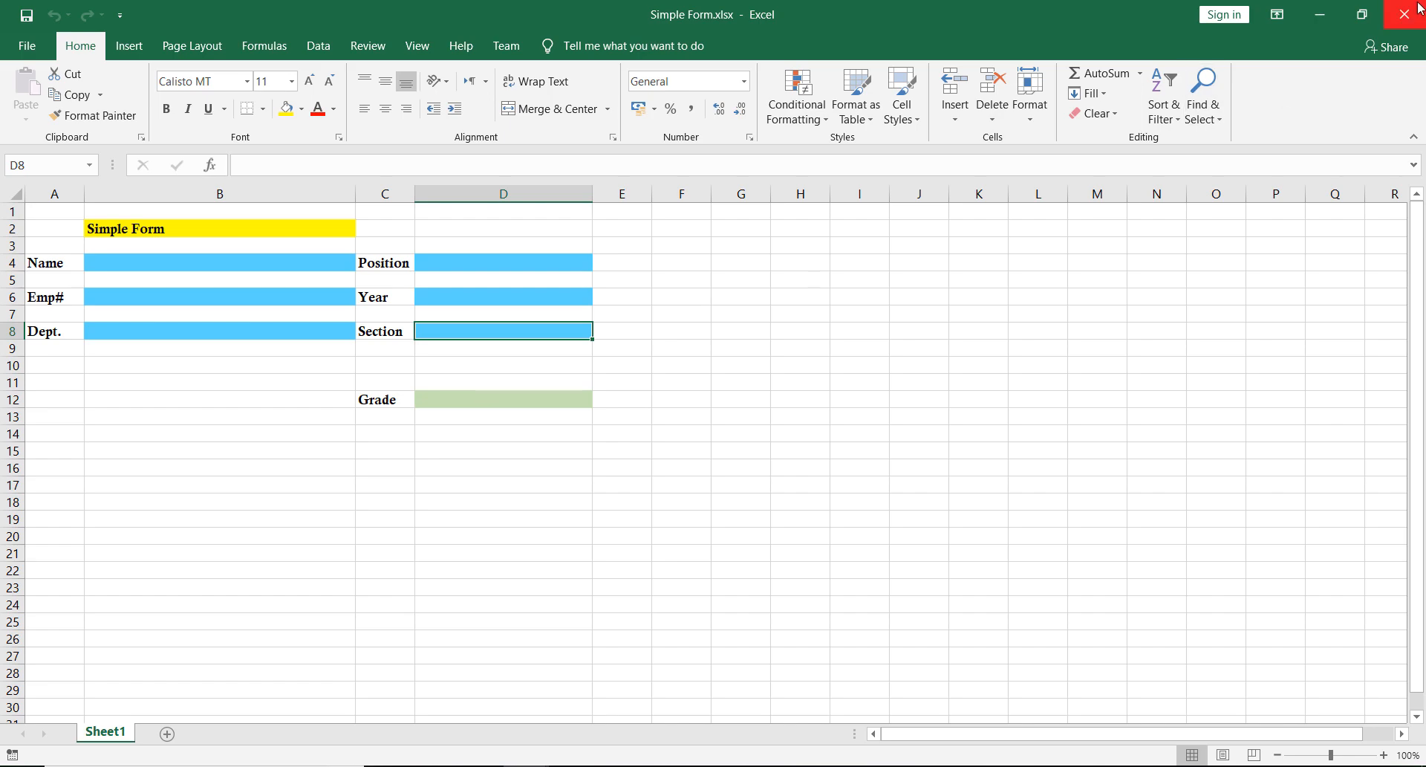
# - Copy the first employee's name from cell B2 of Form Automation.xlsm and paste it into the Name field in cell B4 of Simple Form.xlsx
pyautogui.click(1320, 14)
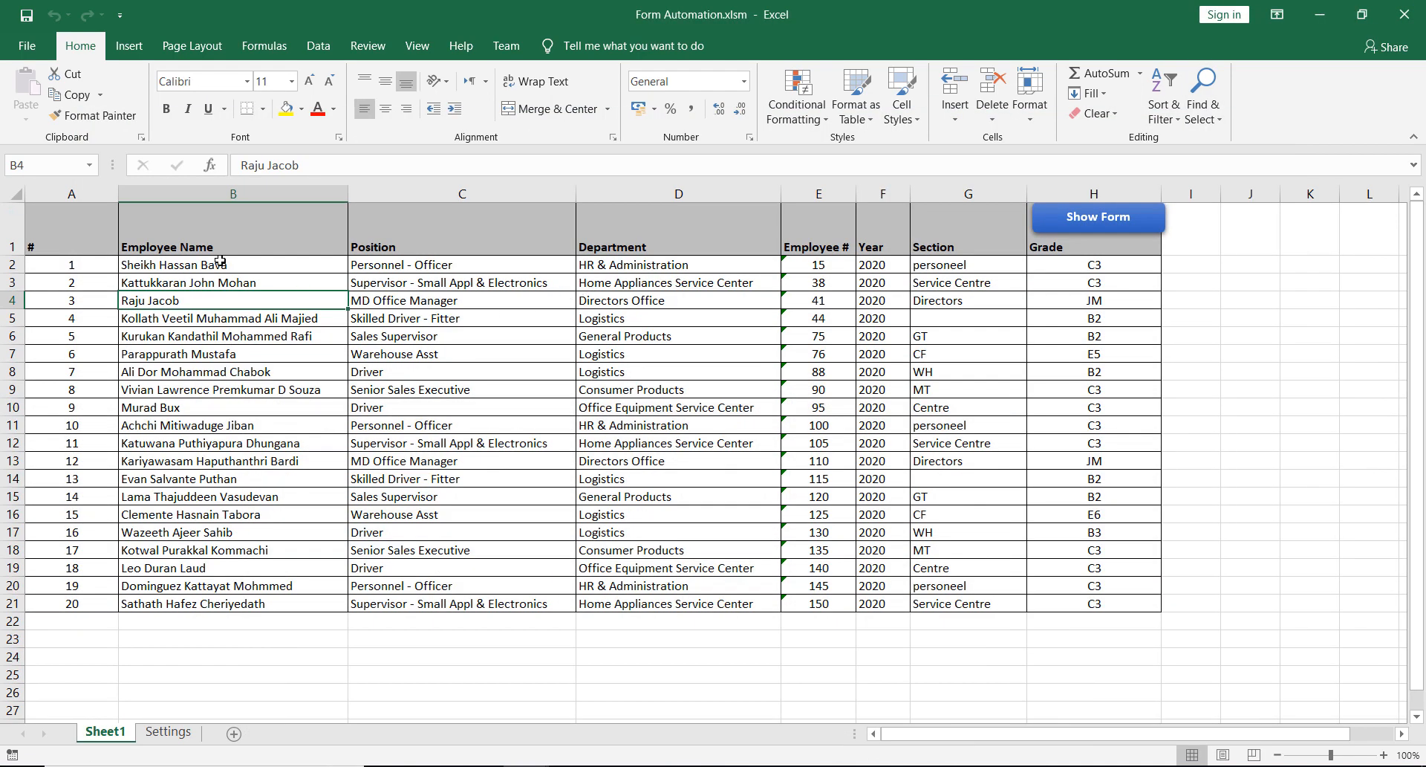
pyautogui.click(215, 268)
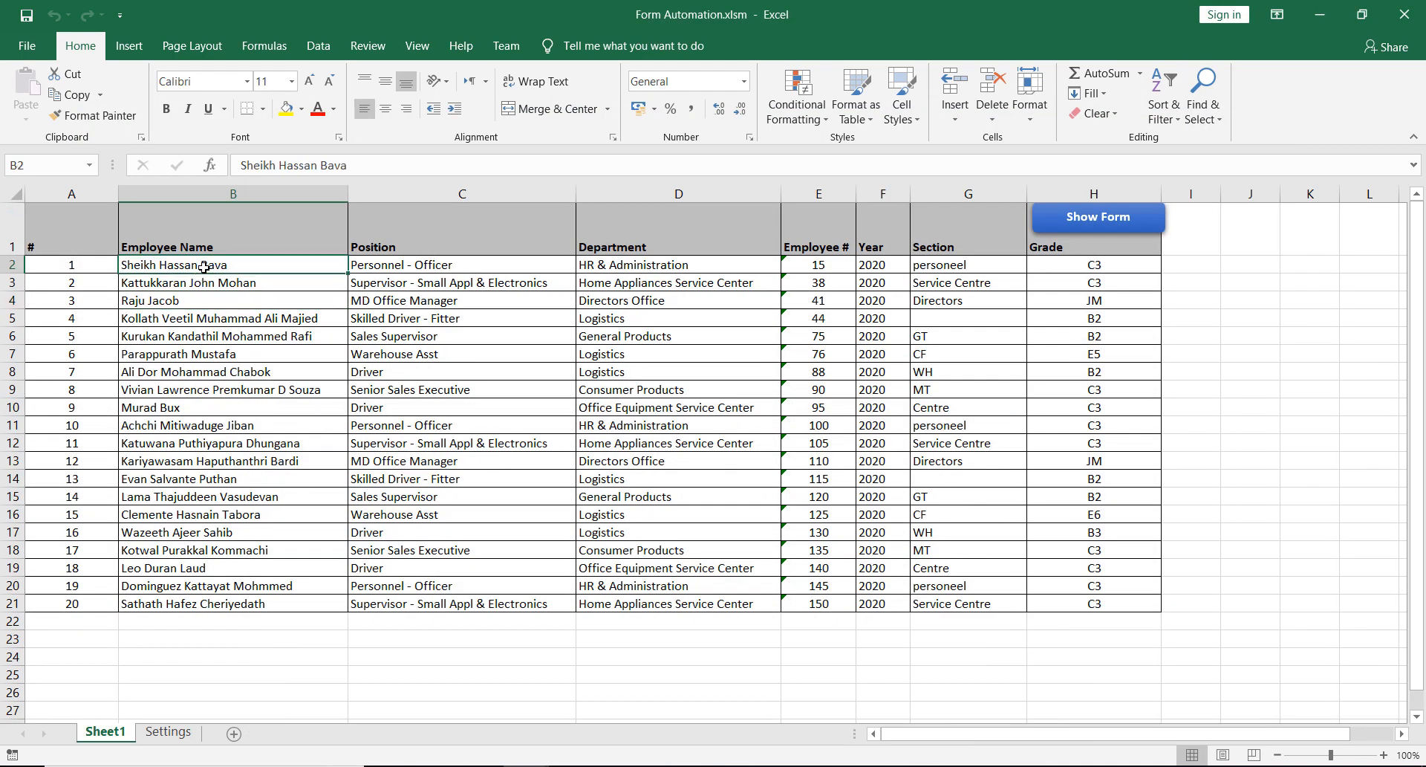
pyautogui.rightClick(204, 266)
pyautogui.click(230, 298)
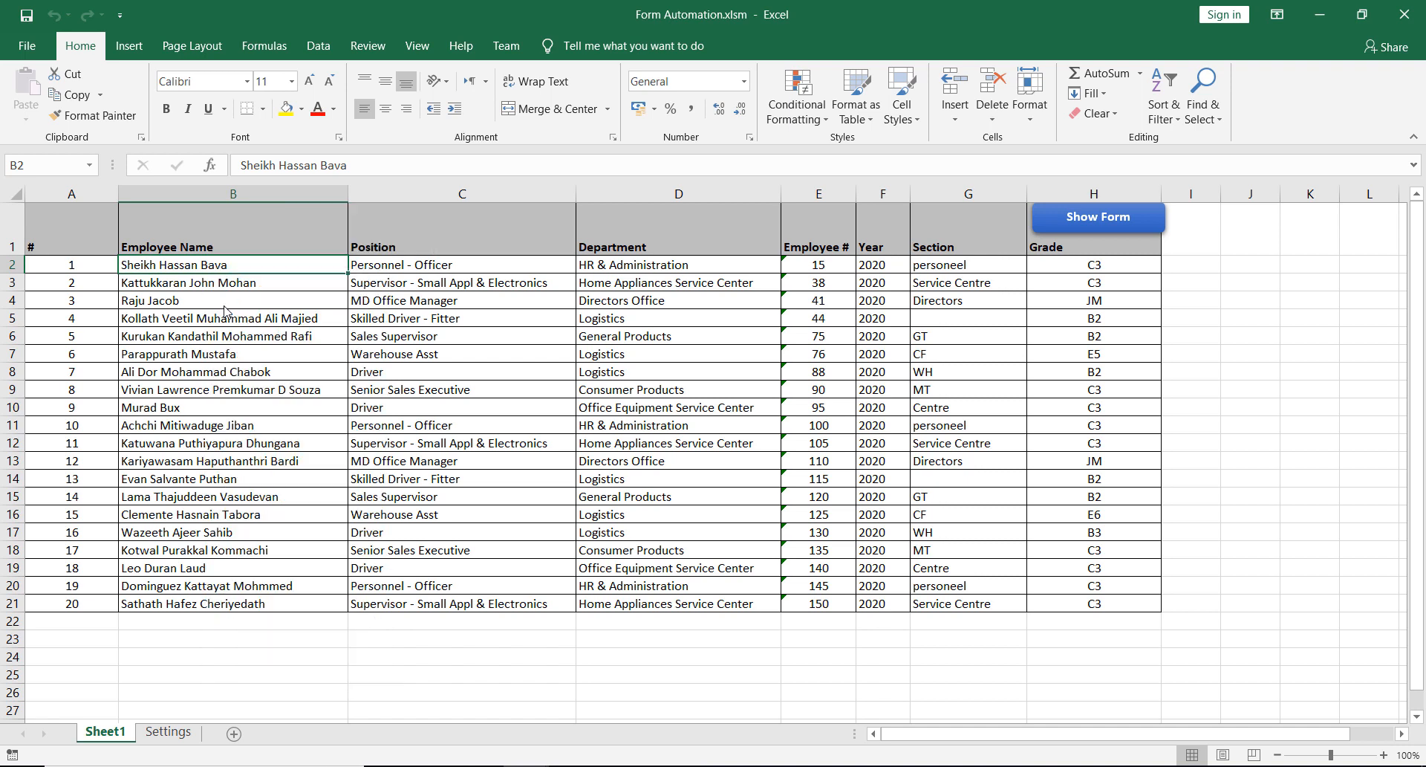
pyautogui.rightClick(529, 765)
pyautogui.click(526, 765)
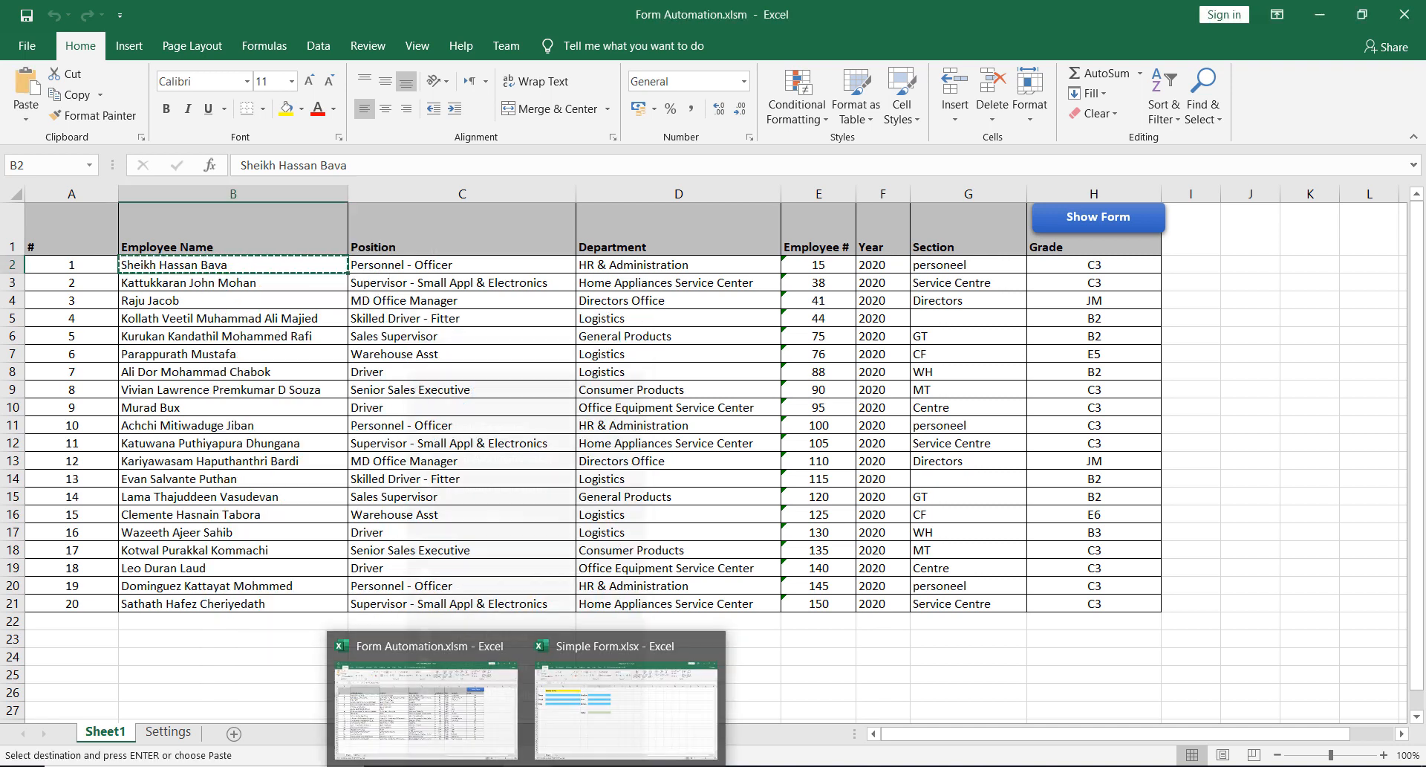
pyautogui.click(606, 739)
pyautogui.click(211, 259)
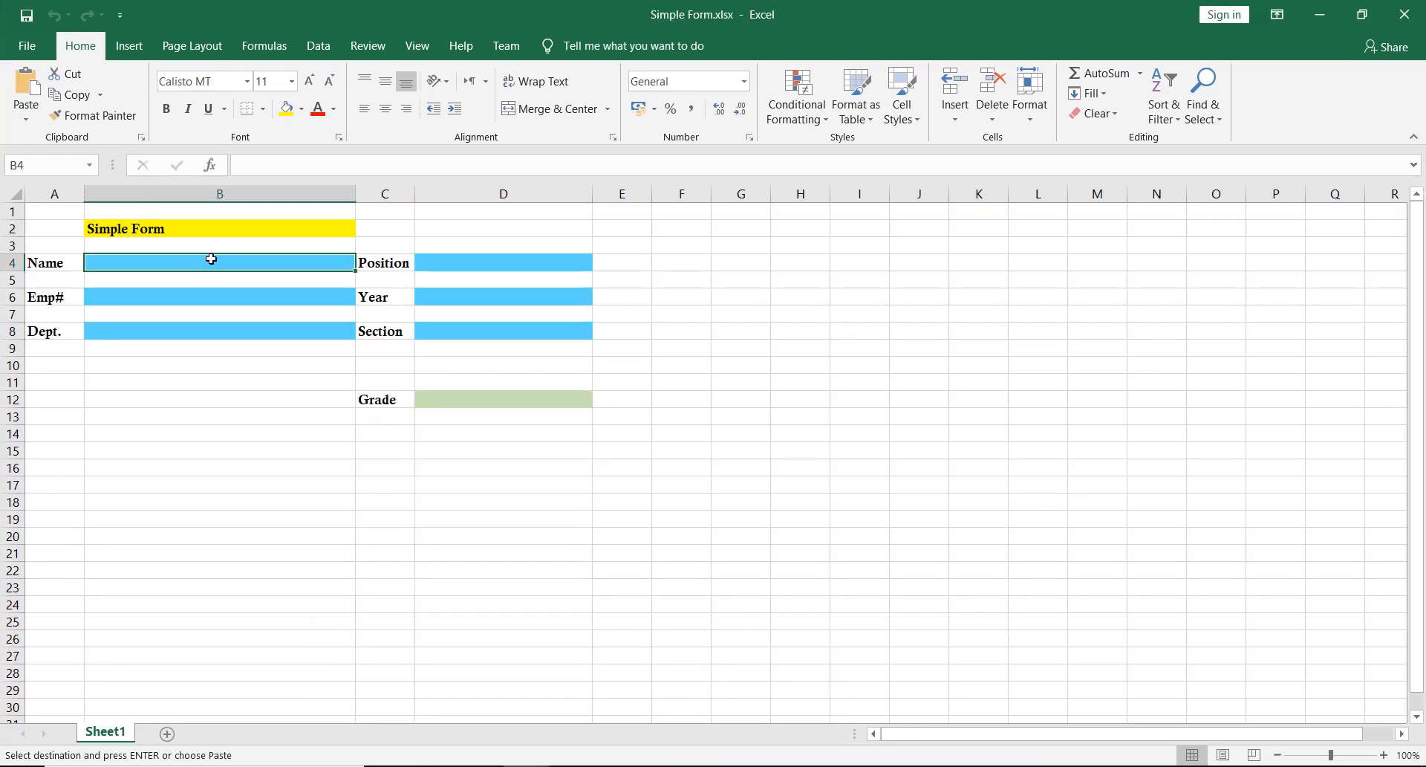
pyautogui.rightClick(211, 259)
pyautogui.click(249, 339)
# - Close Simple Form.xlsx and clear the pending copy selection in the Form Automation.xlsm employee list
pyautogui.click(1406, 14)
pyautogui.click(764, 372)
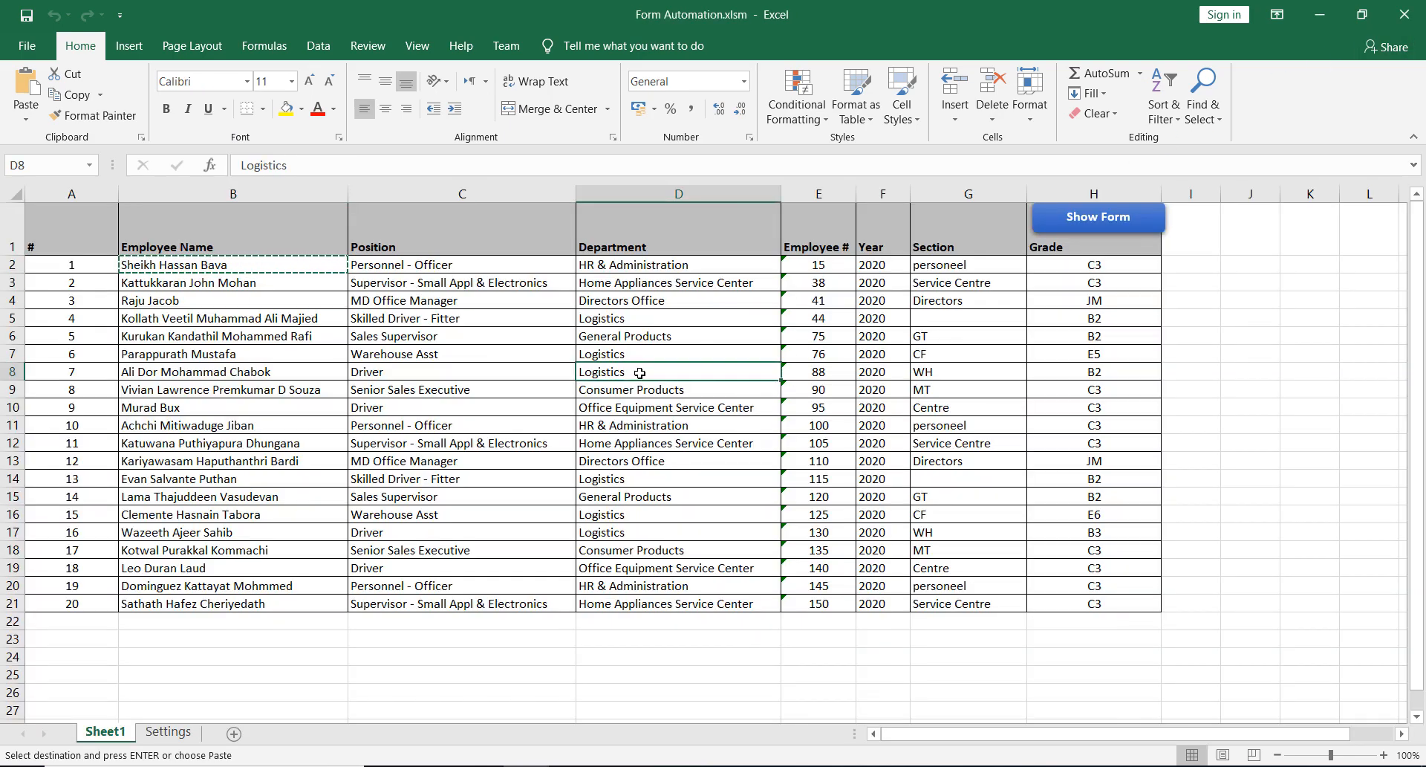
pyautogui.press('Escape')
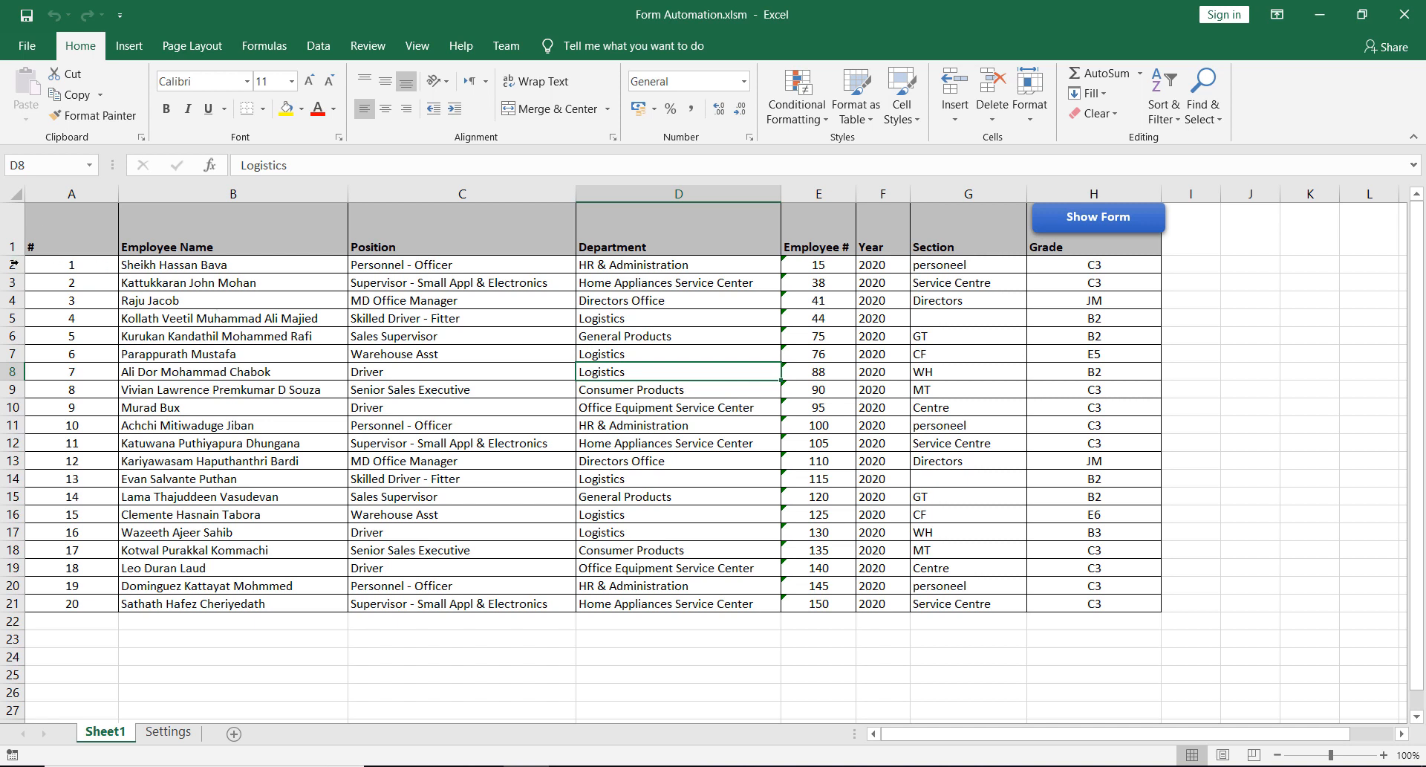
# - Reduce the height of header row 1 in the employee table
pyautogui.moveTo(12, 255); pyautogui.dragTo(6, 220)
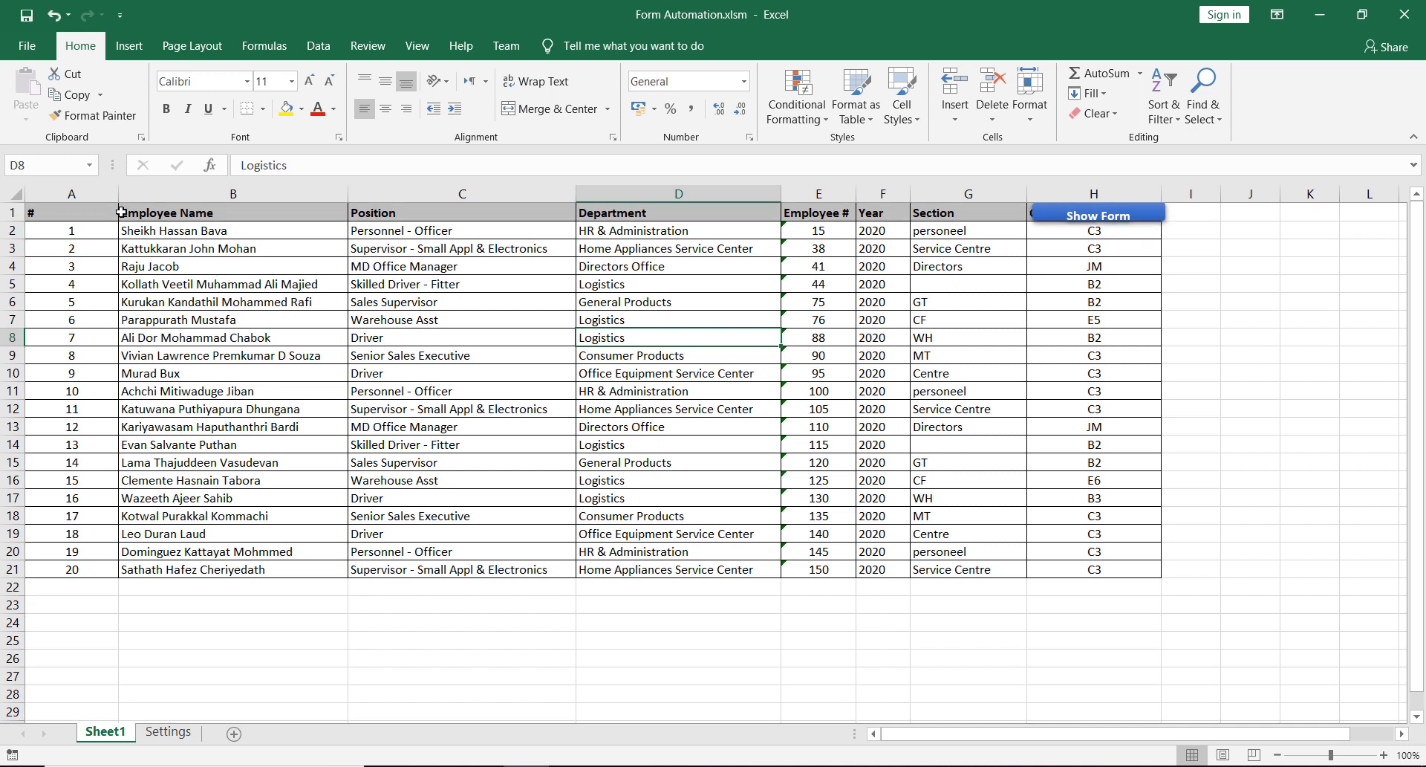
pyautogui.moveTo(171, 536); pyautogui.dragTo(173, 551)
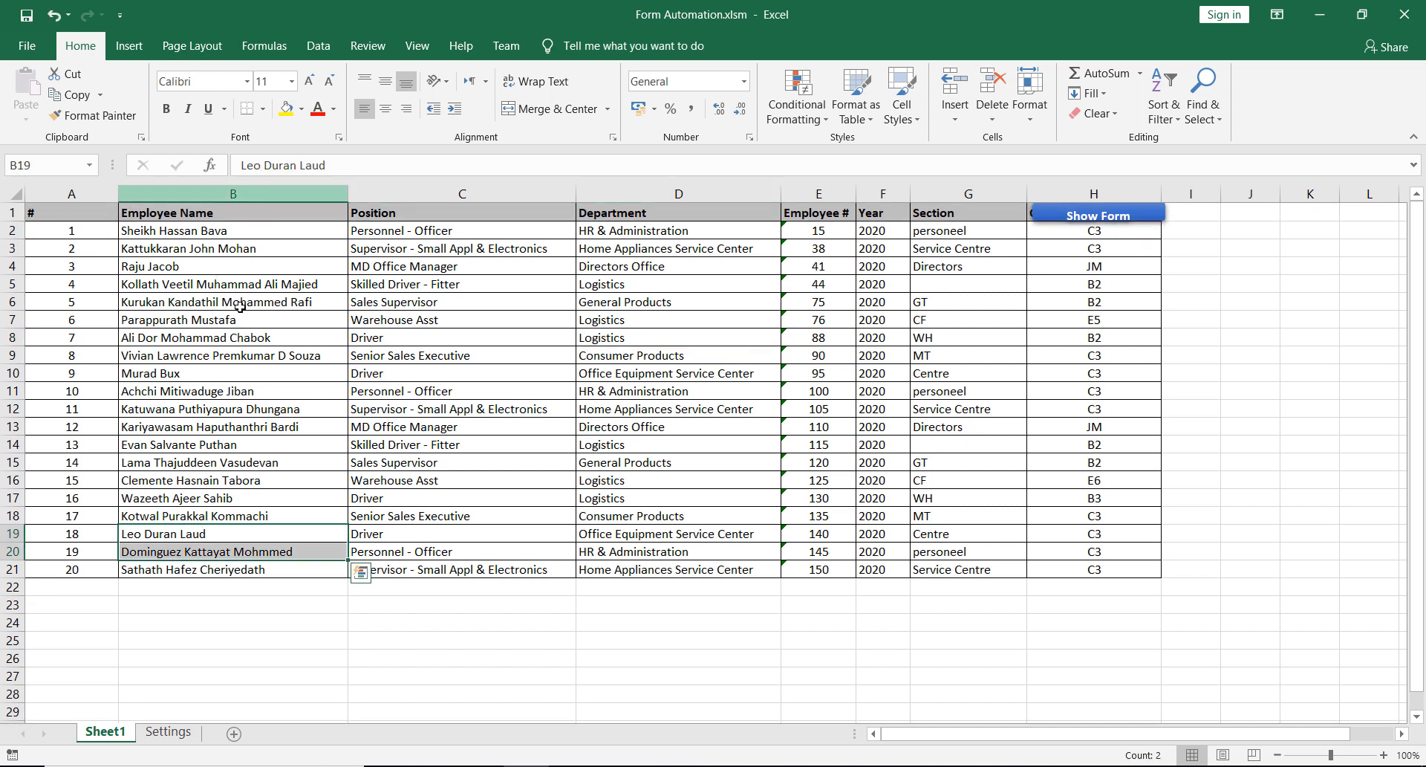
pyautogui.click(1019, 428)
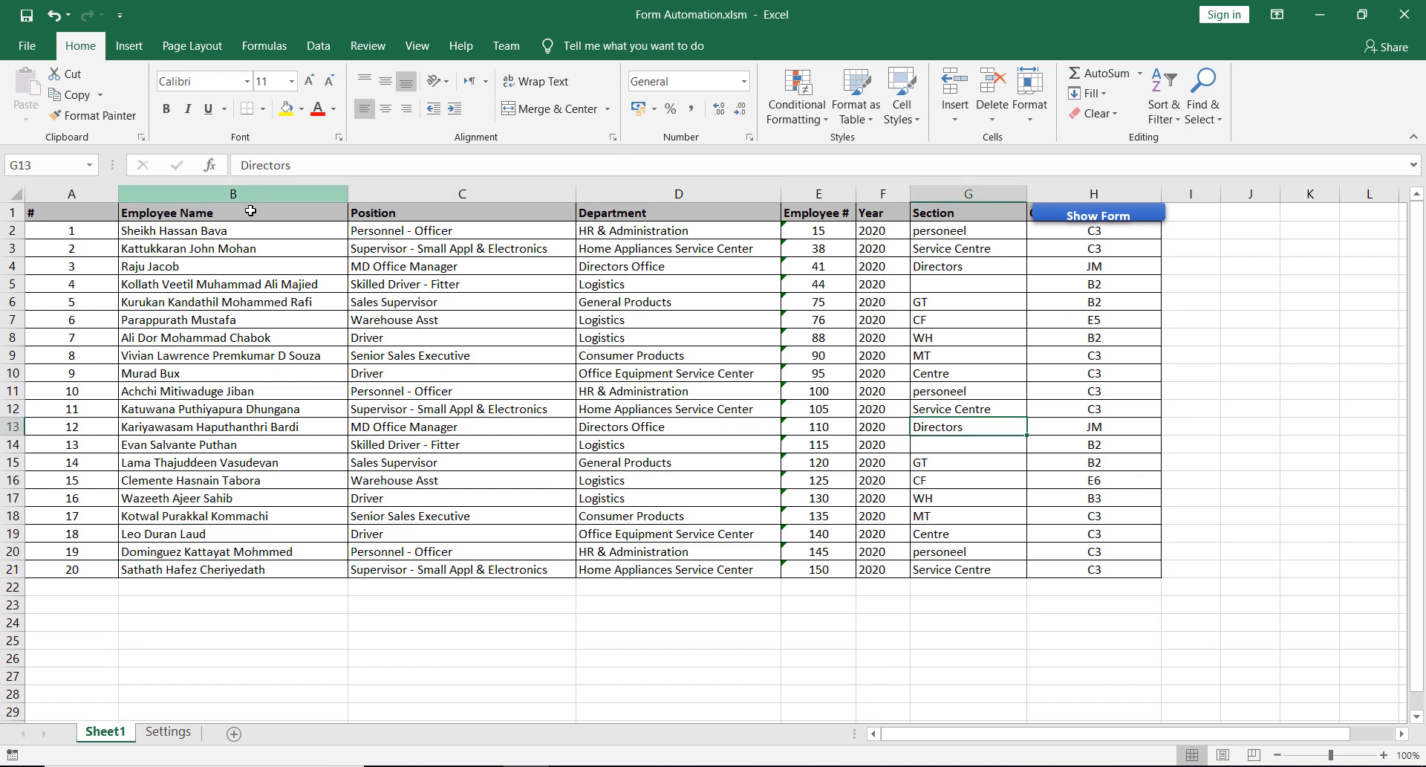
pyautogui.click(261, 354)
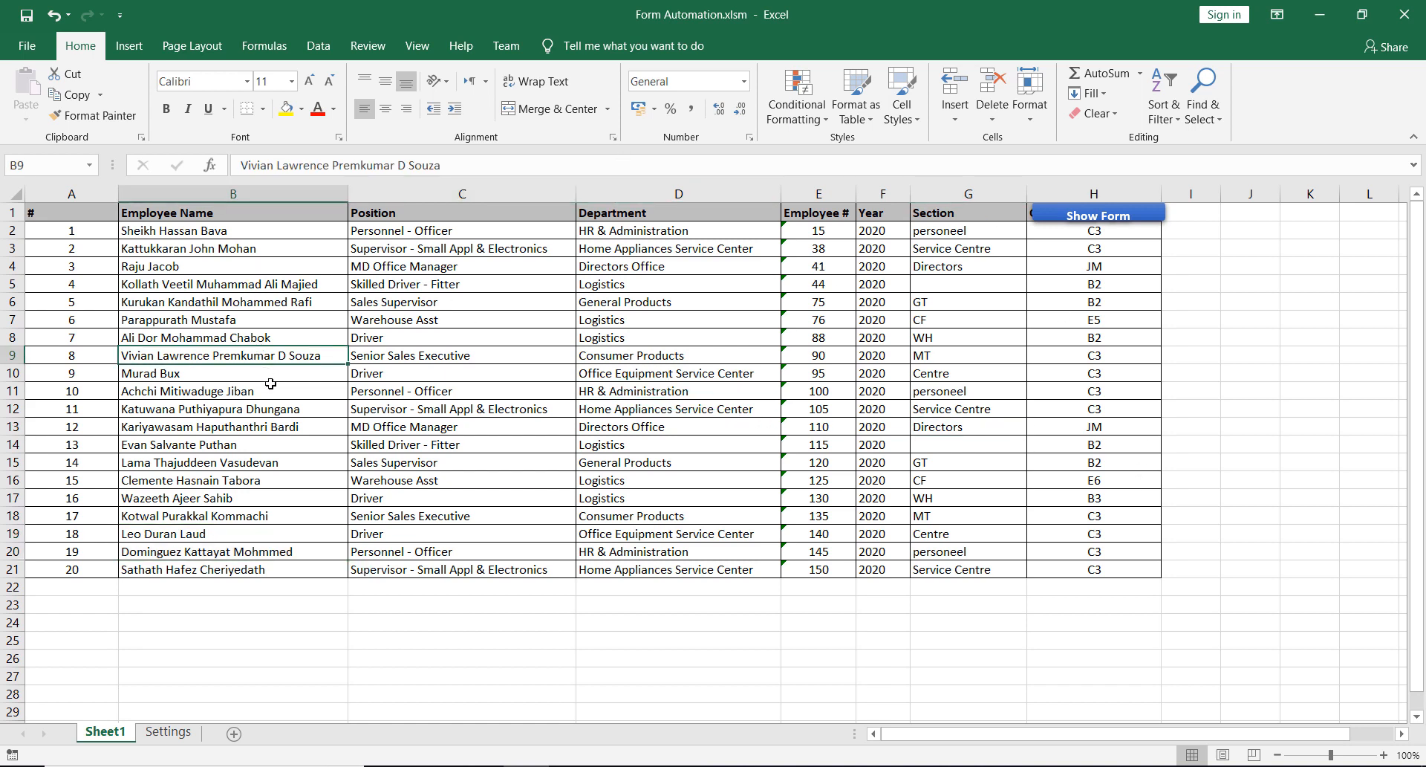
# - Examine the Employee Name, Position and Department headers, and increase the height of header row 1 to make room for the Show Form button
pyautogui.click(249, 214)
pyautogui.click(415, 214)
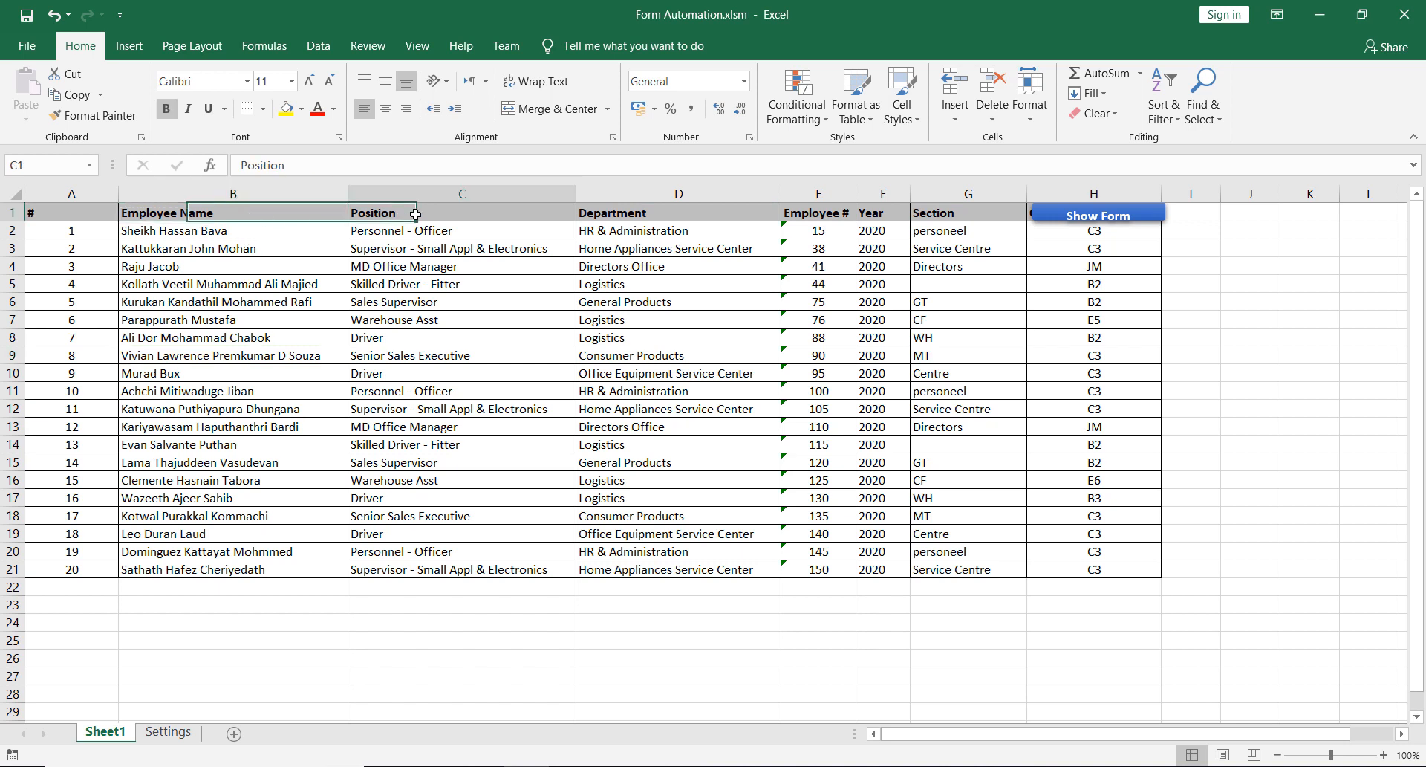
pyautogui.click(644, 212)
pyautogui.click(424, 283)
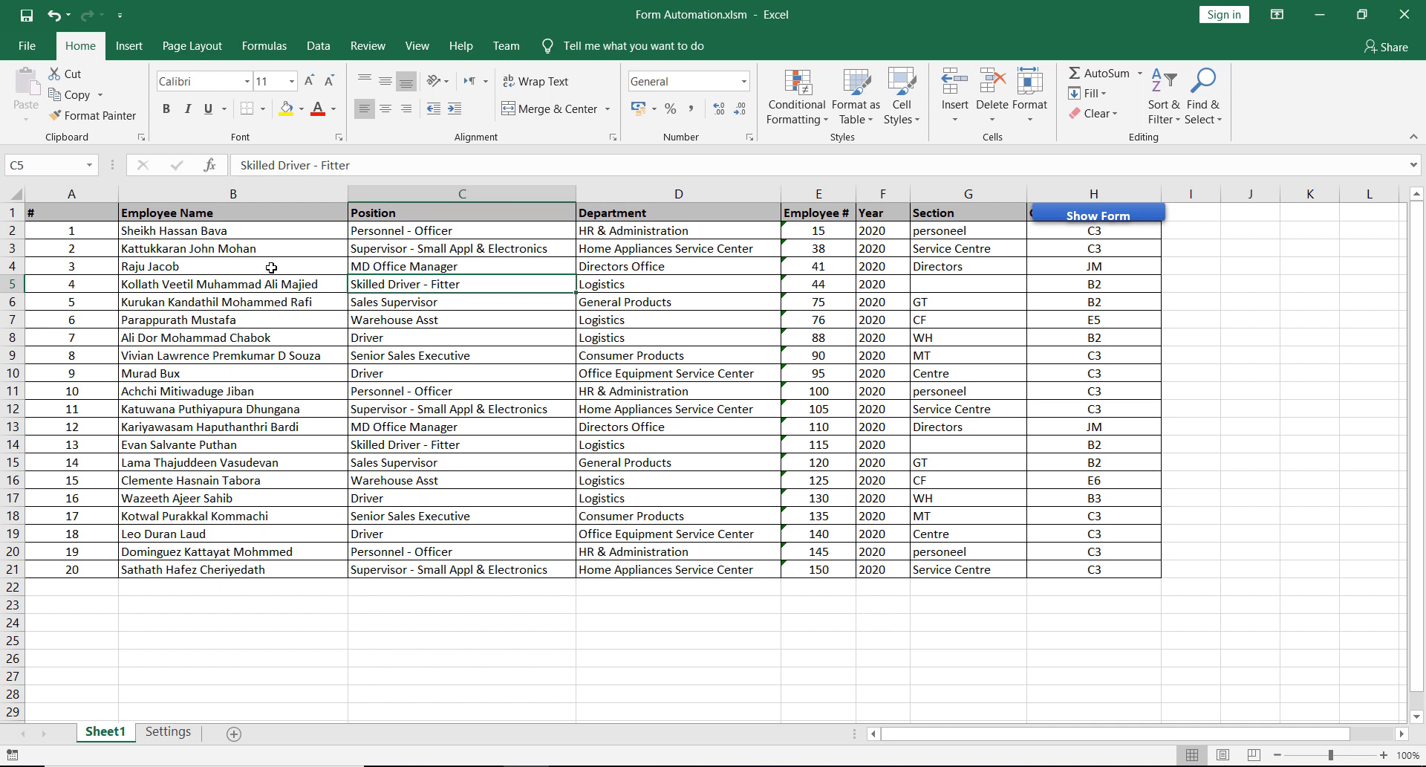
pyautogui.click(230, 216)
pyautogui.click(478, 213)
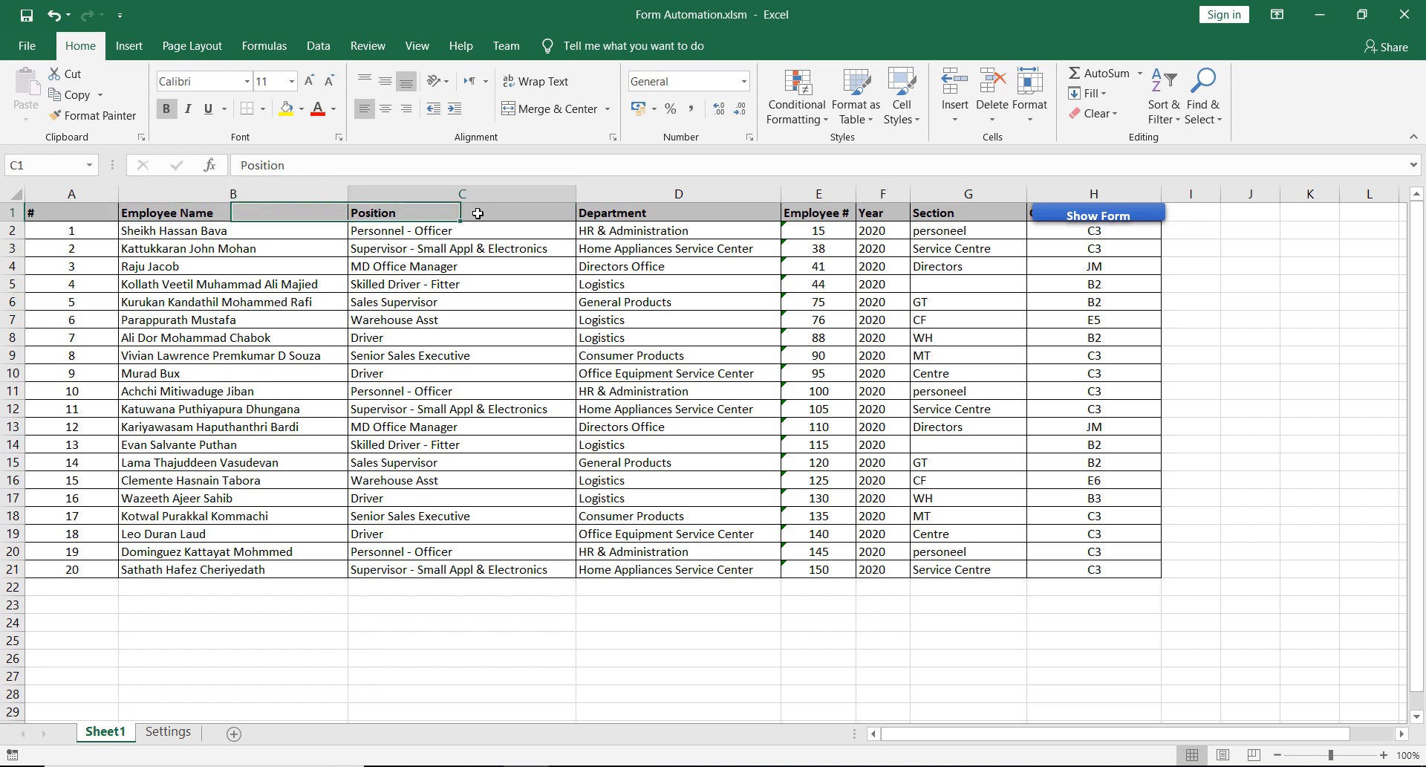
pyautogui.click(731, 212)
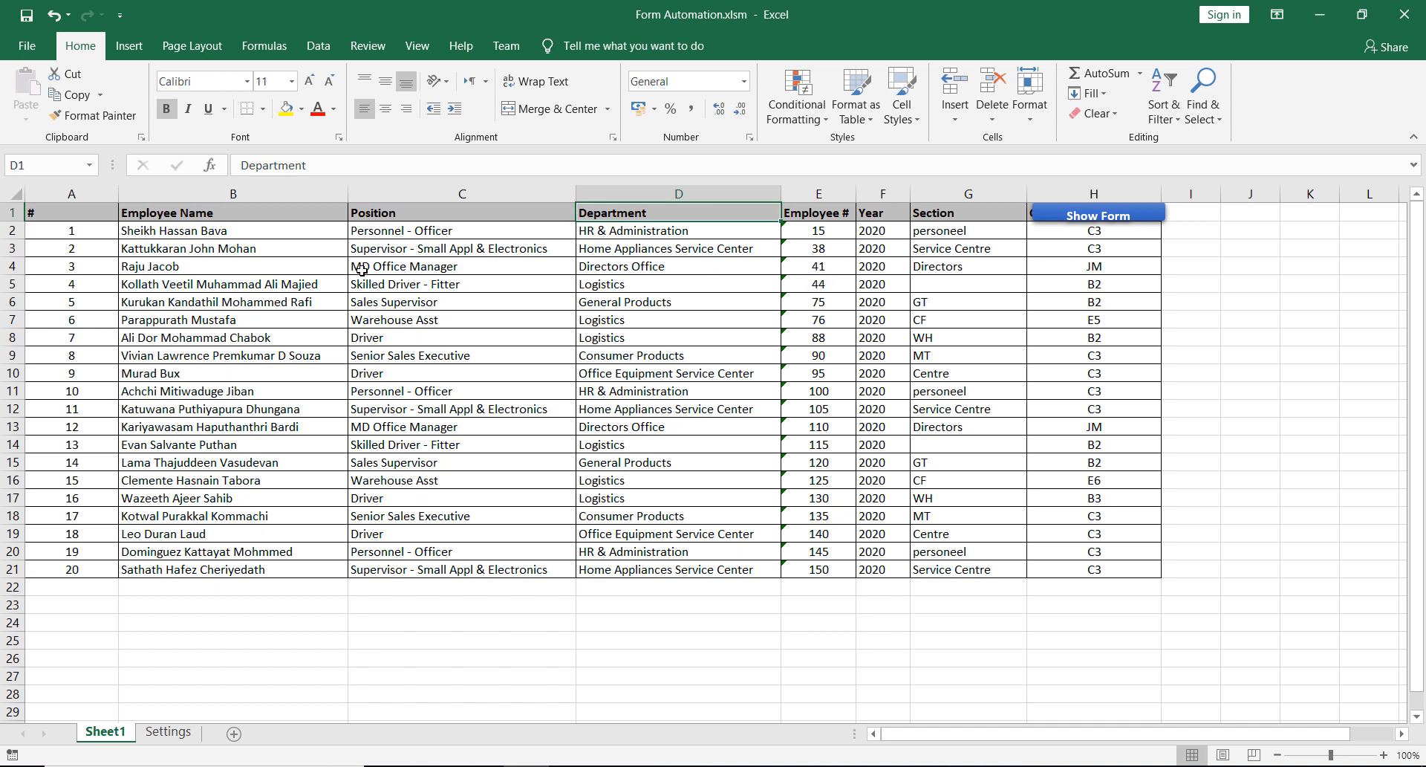
pyautogui.moveTo(16, 221); pyautogui.dragTo(17, 234)
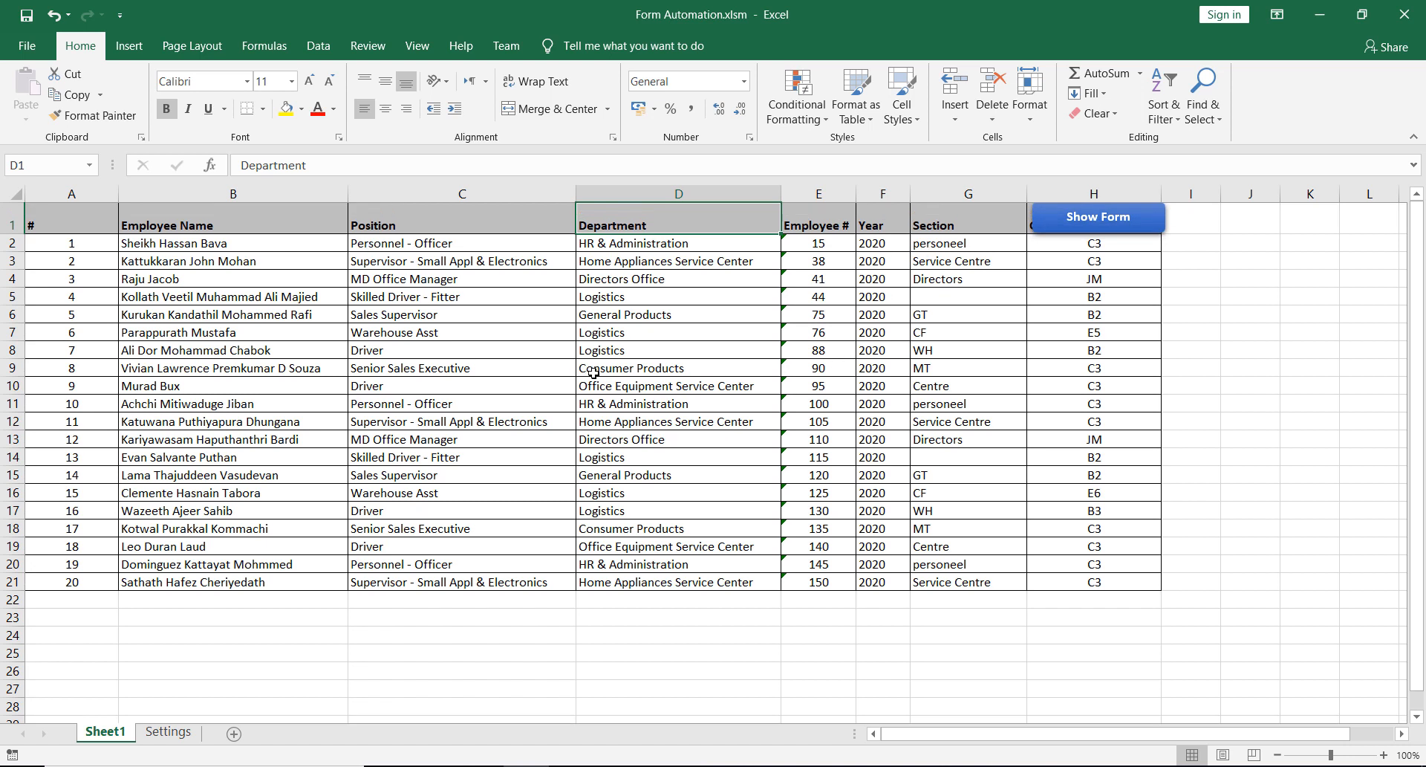
# - Open Simple Form.xlsx from the my tutorials folder and resize its window so the form sits beside the employee list
pyautogui.click(434, 766)
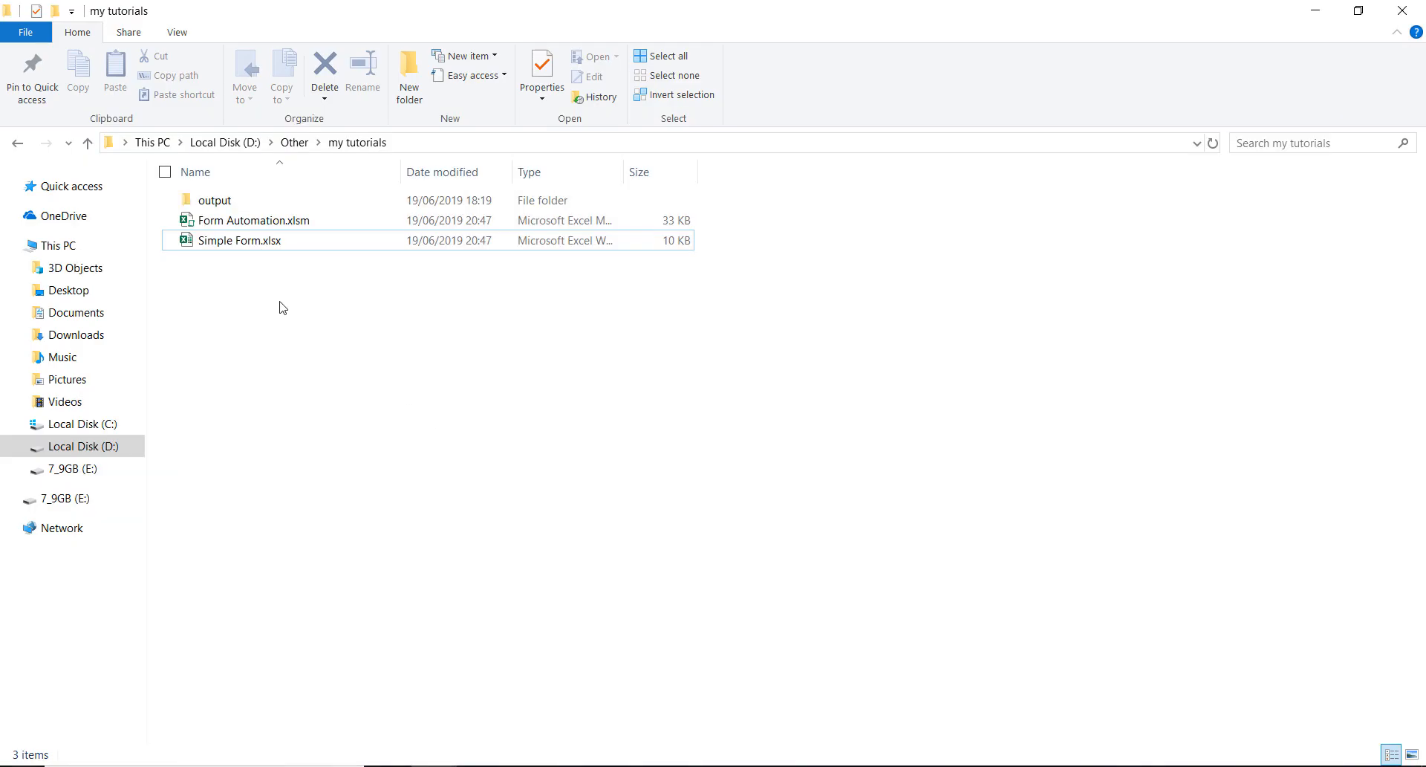
pyautogui.doubleClick(248, 243)
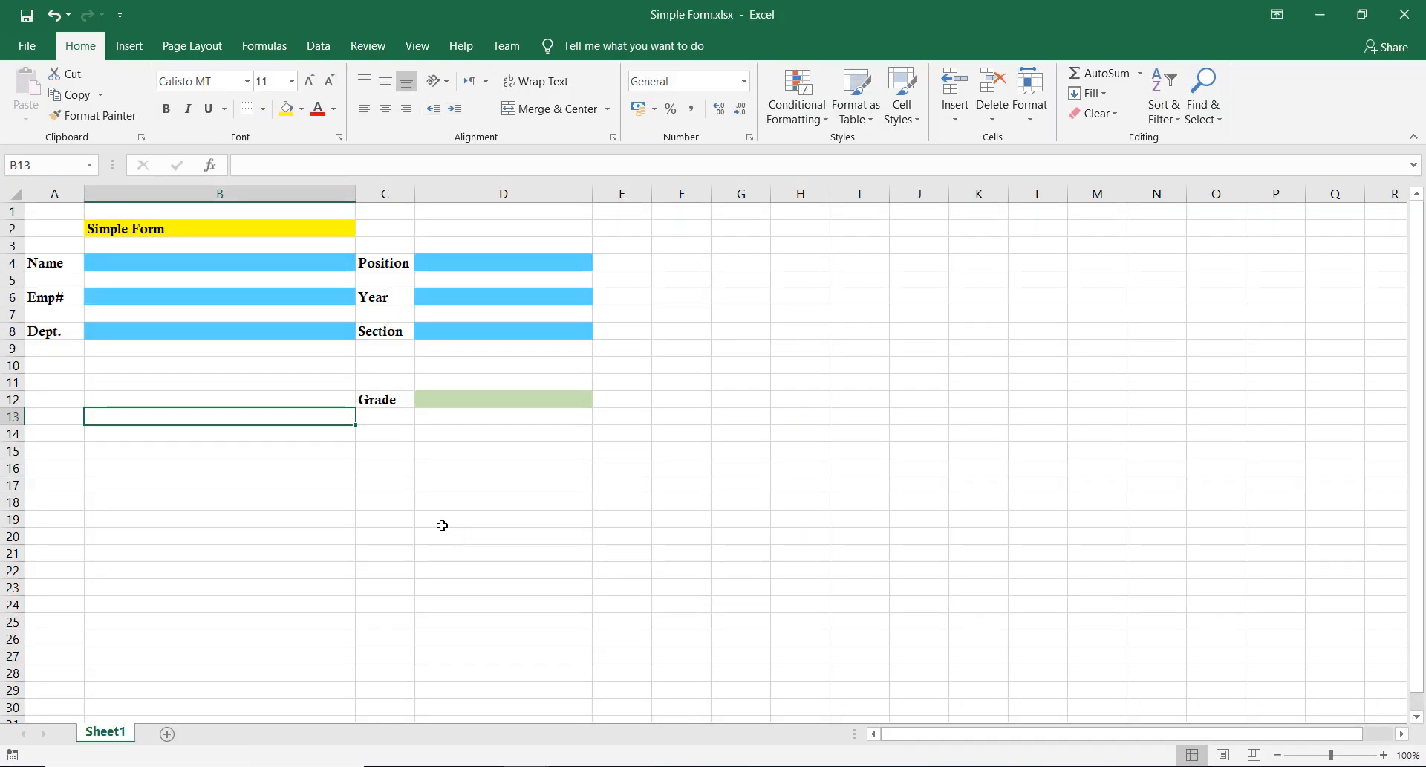
pyautogui.click(1362, 14)
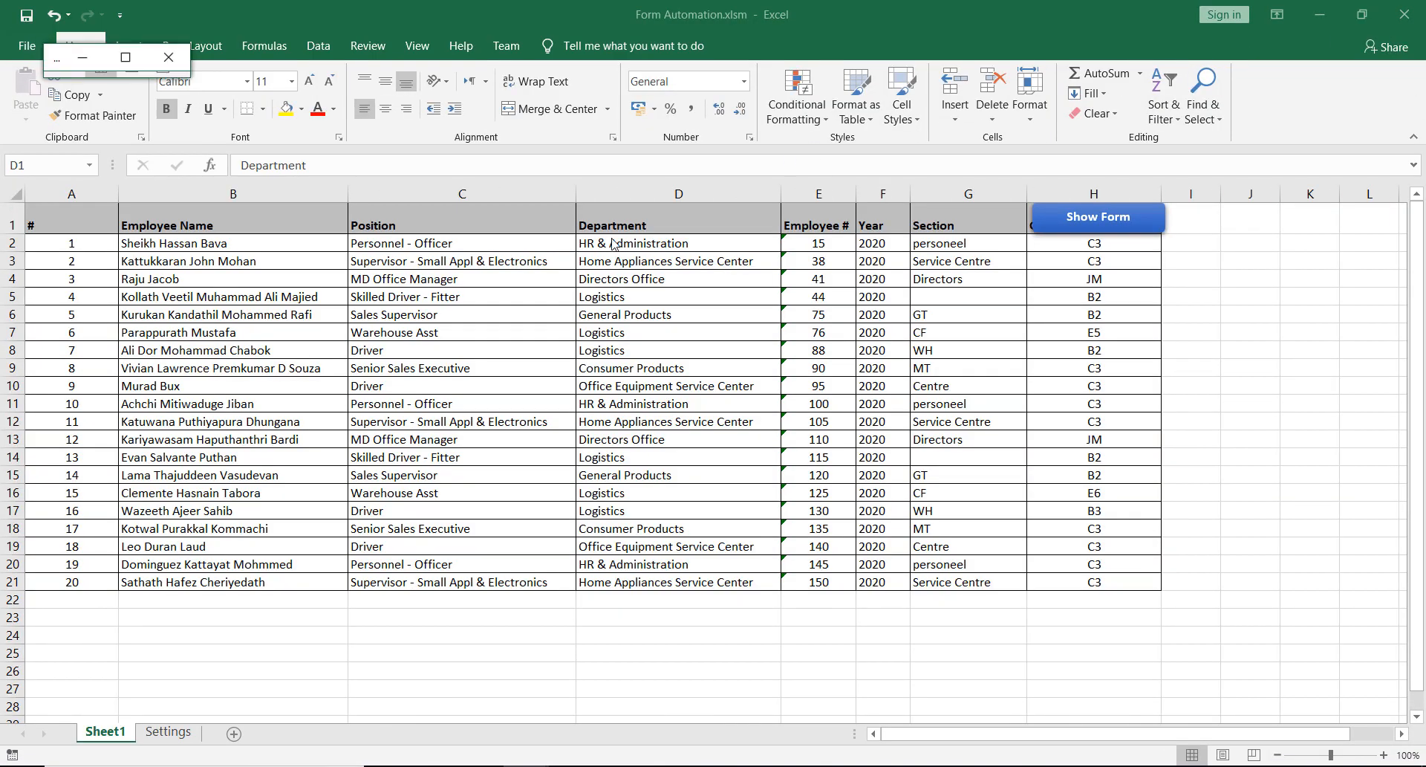
pyautogui.moveTo(186, 74); pyautogui.dragTo(1402, 260)
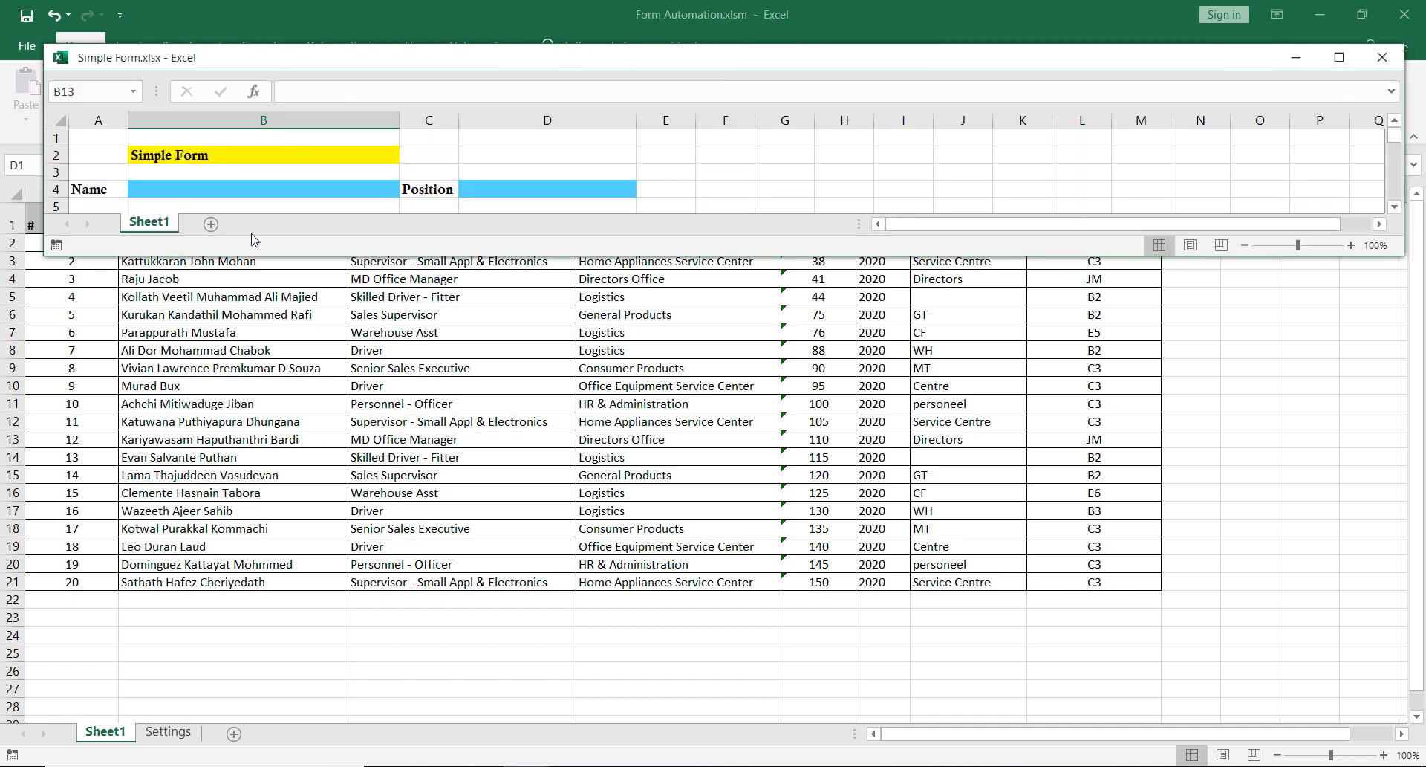
pyautogui.moveTo(42, 171); pyautogui.dragTo(617, 172)
pyautogui.moveTo(917, 256); pyautogui.dragTo(918, 546)
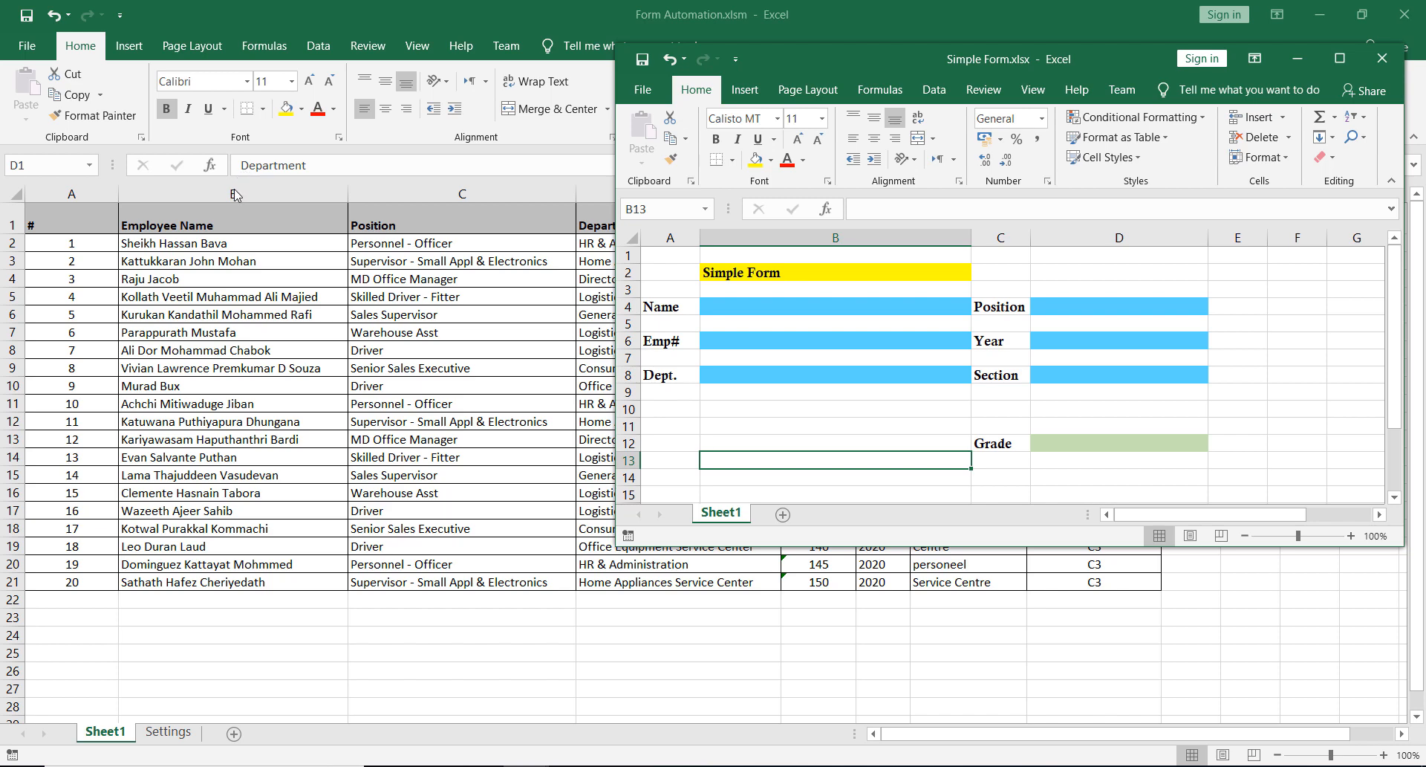
# - Look up the Name cell in Simple Form.xlsx and set the Form Cell for list column B to B4 in the Settings sheet
pyautogui.click(735, 307)
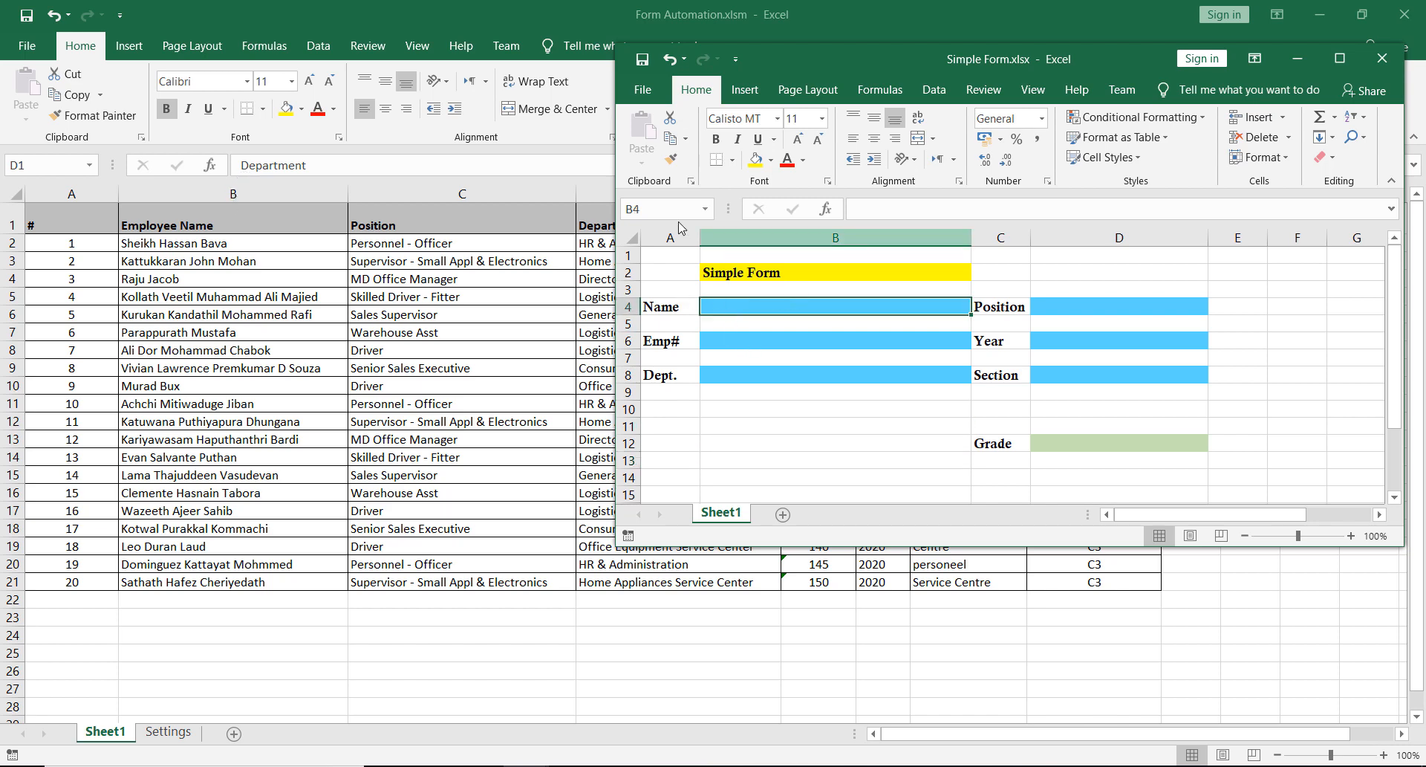
pyautogui.click(633, 209)
pyautogui.click(183, 736)
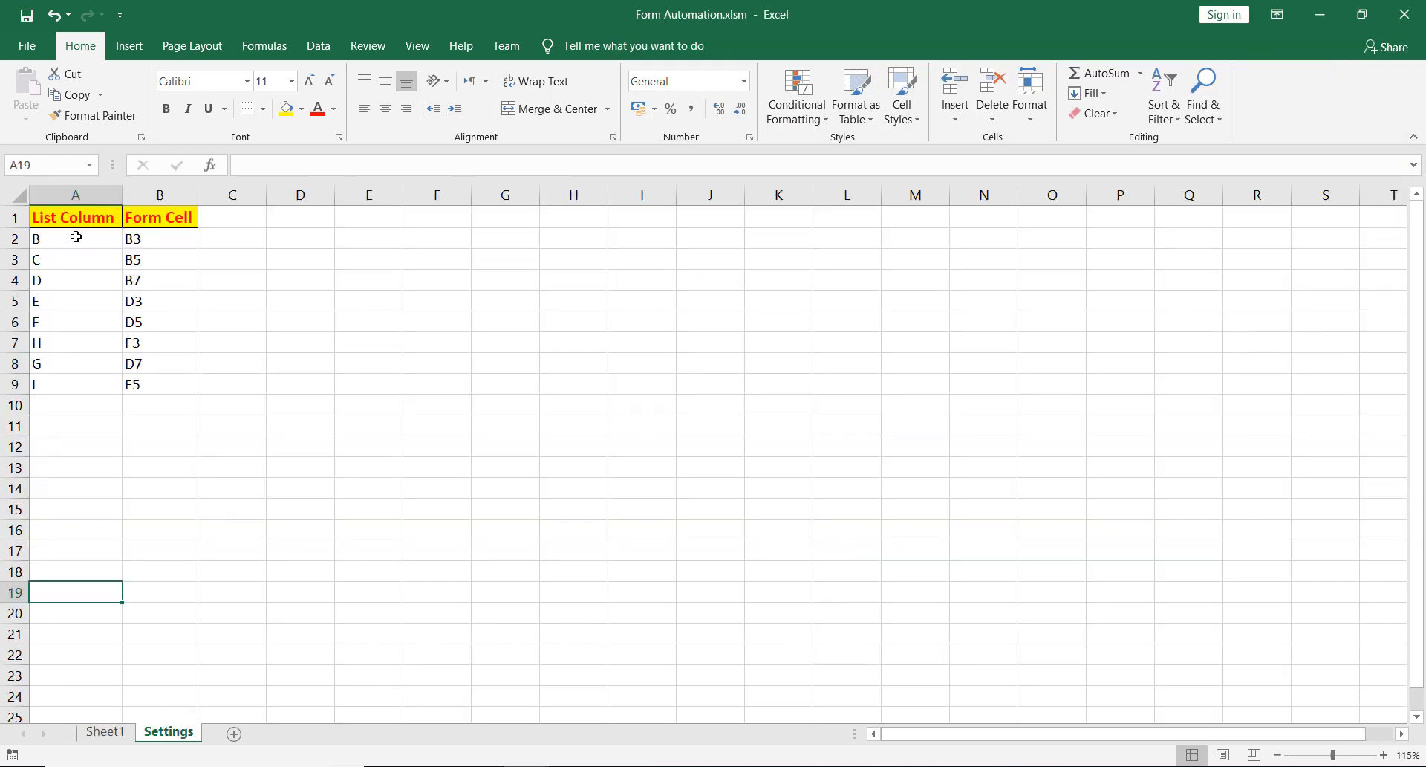
pyautogui.click(75, 236)
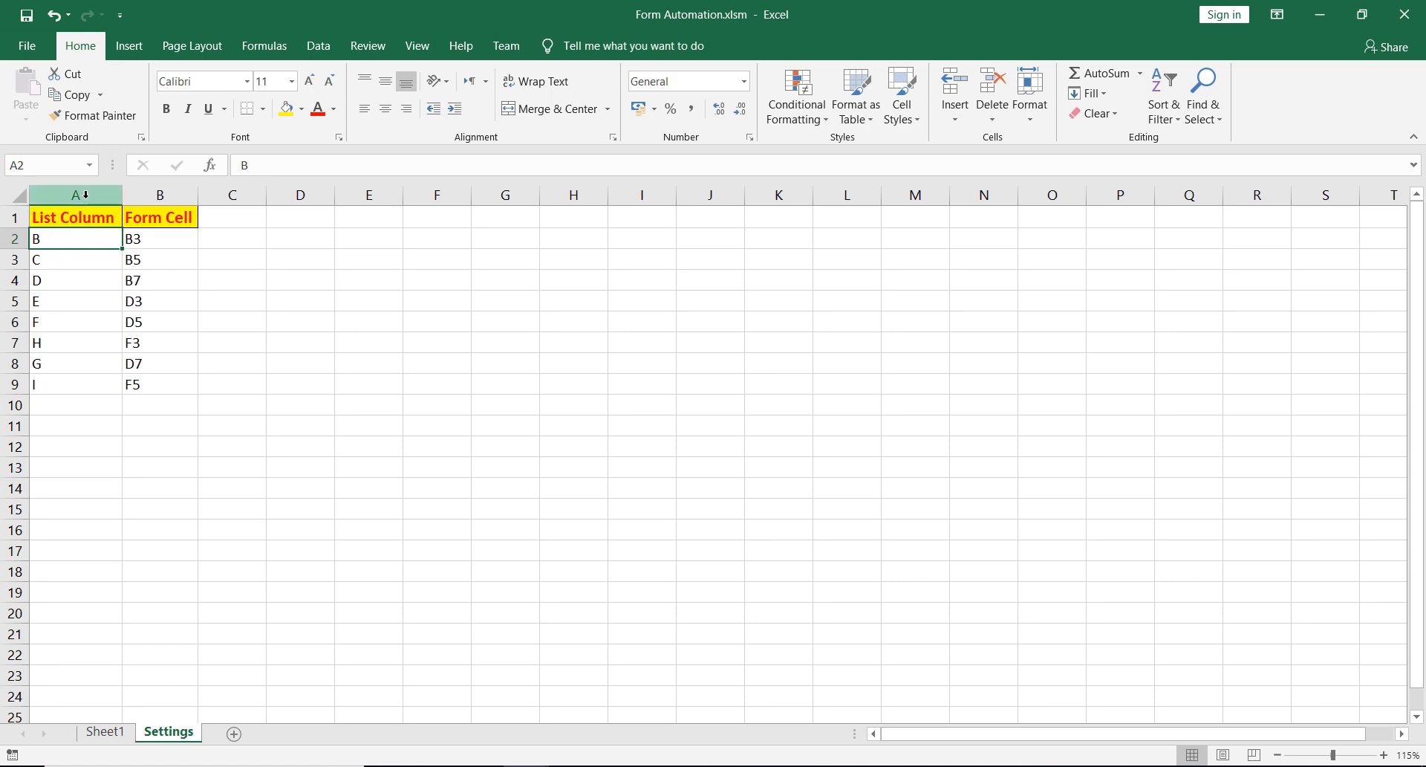
pyautogui.click(81, 195)
pyautogui.click(157, 194)
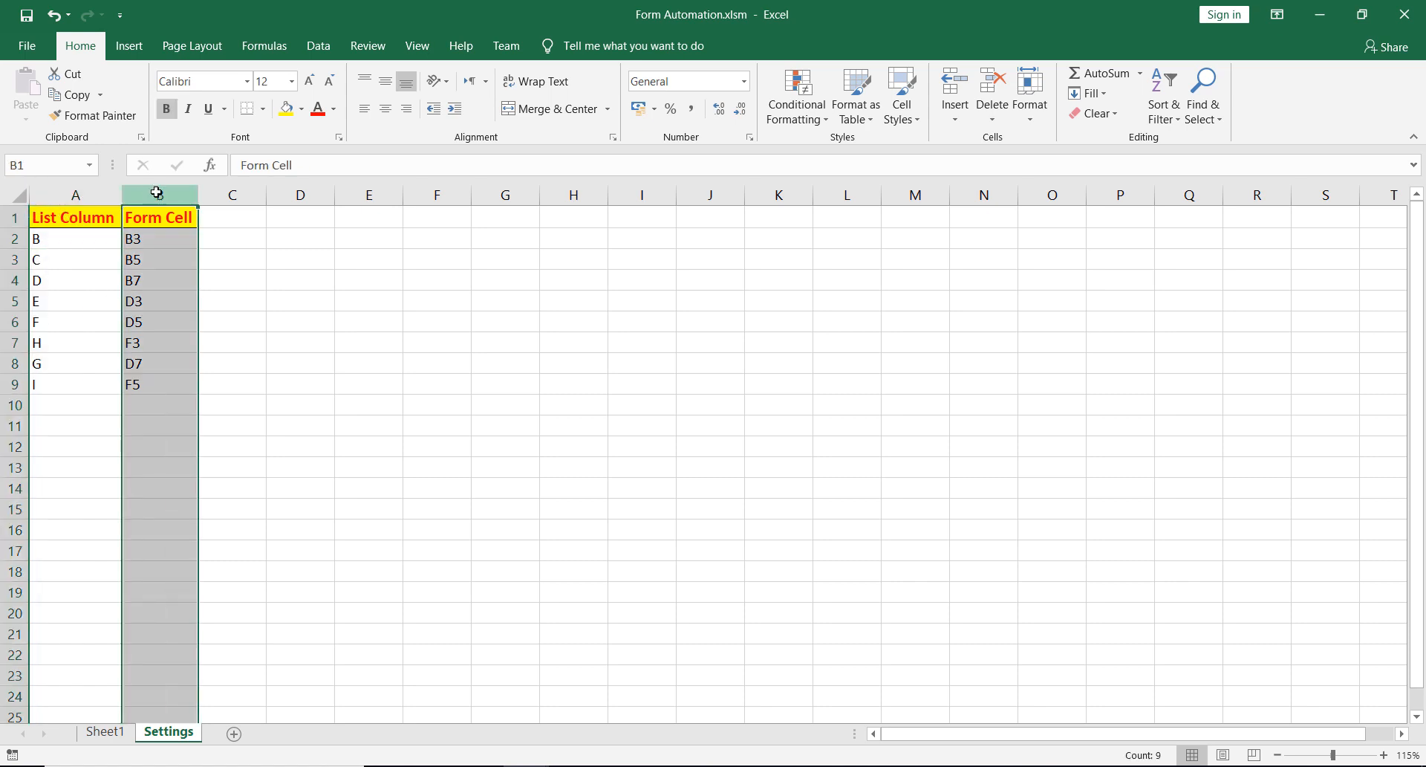
pyautogui.doubleClick(136, 239)
pyautogui.moveTo(136, 238); pyautogui.dragTo(165, 221)
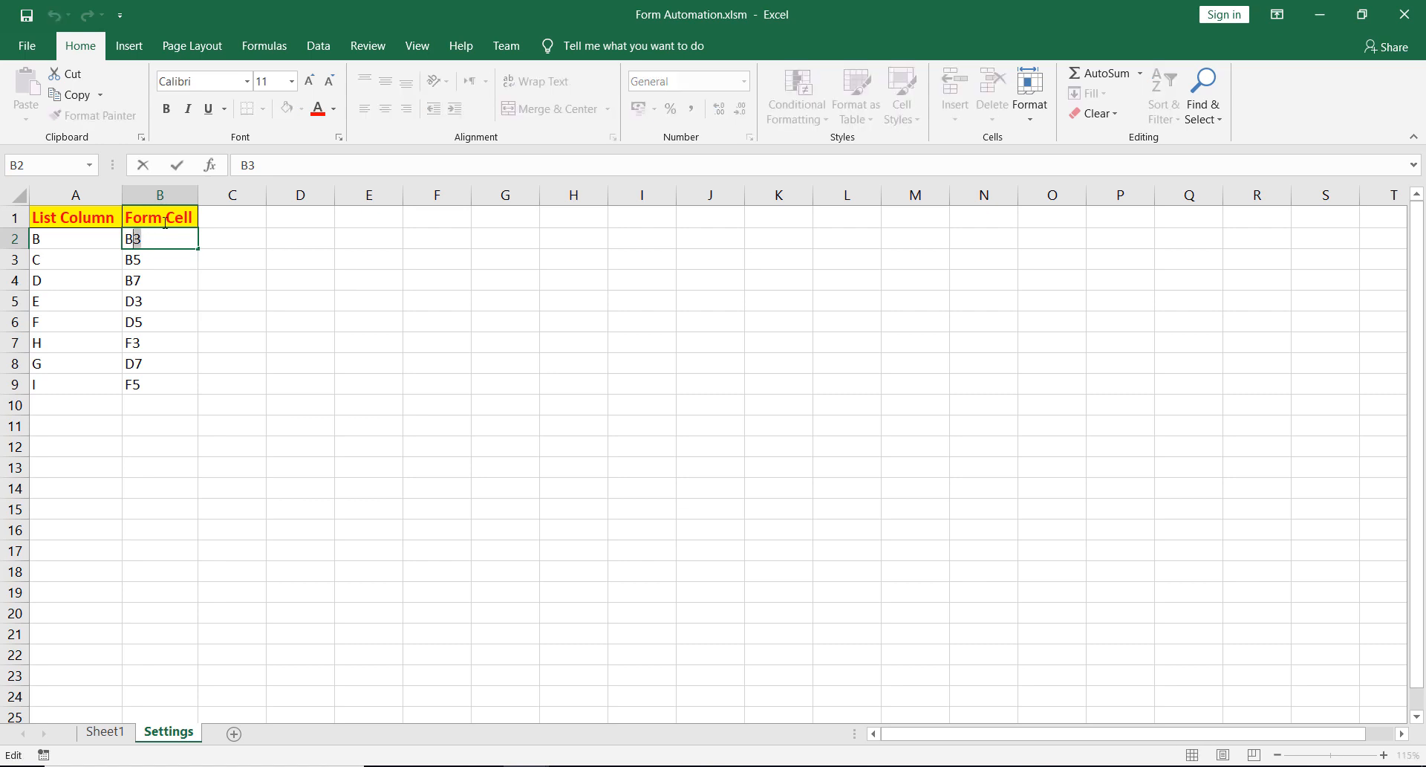
pyautogui.write('4')
pyautogui.press('Return')
# - Clear the old column-to-cell mappings below row 2 in the Settings sheet, covering A3:B12
pyautogui.moveTo(161, 253); pyautogui.dragTo(18, 437)
pyautogui.press('Delete')
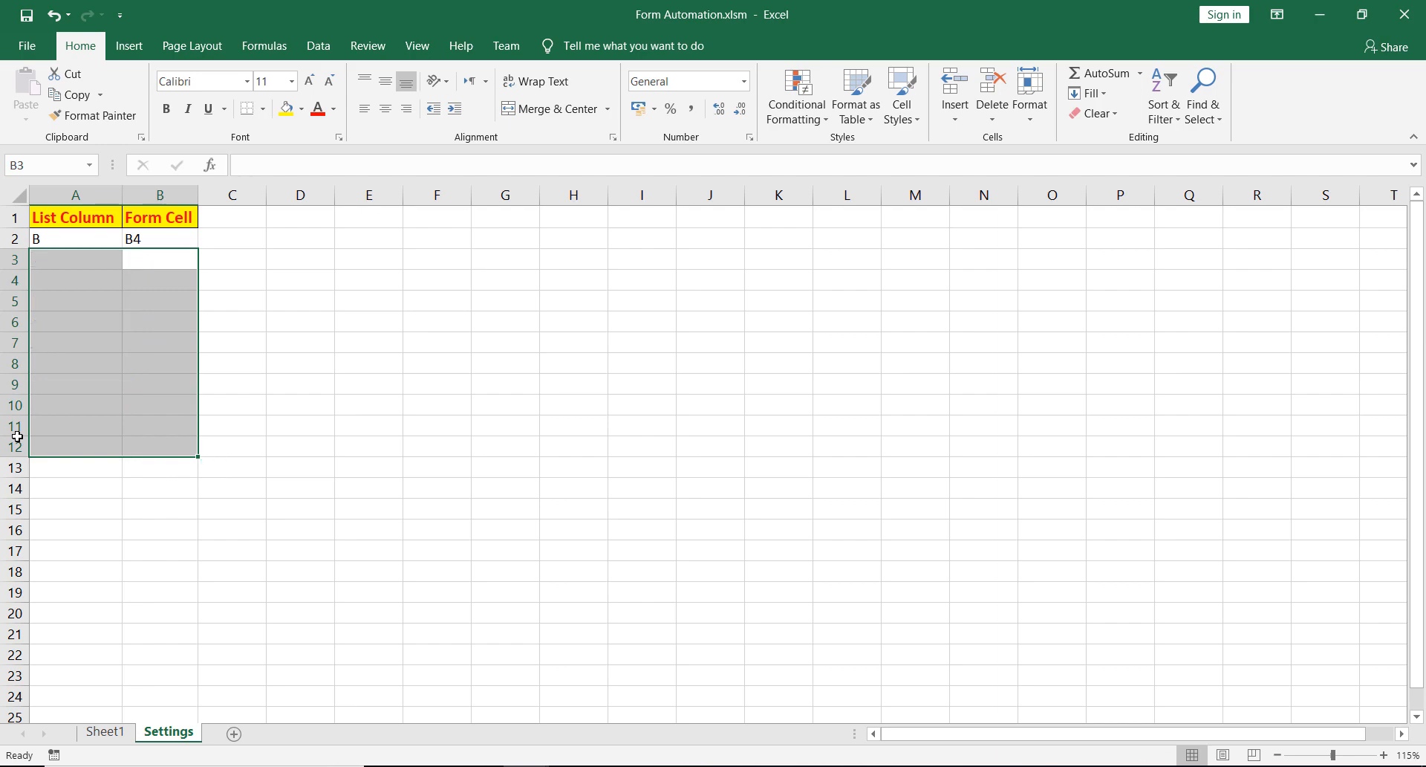
pyautogui.click(238, 449)
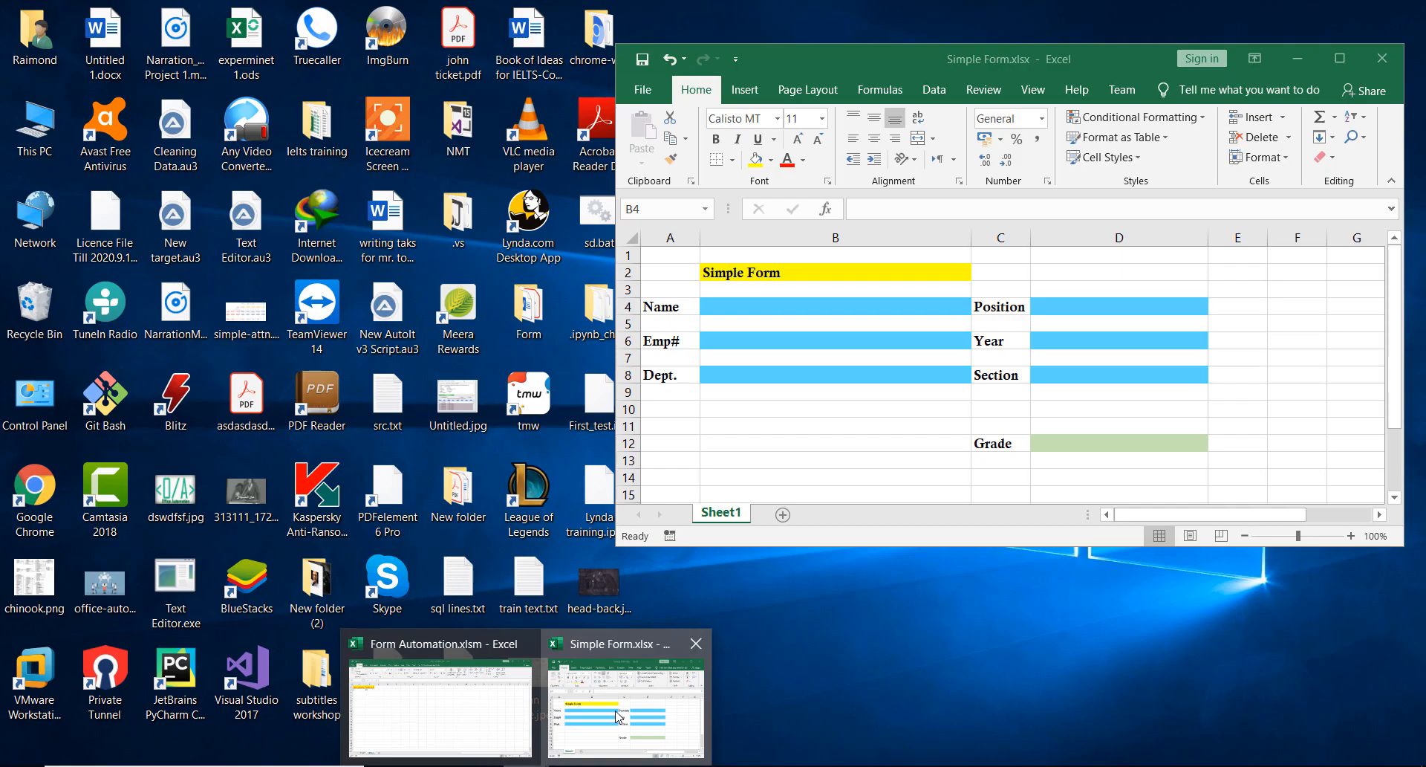
# - Match the employee list's Position column to its form cell by entering list column C and form cell D4 in row 3 of Settings
pyautogui.click(627, 717)
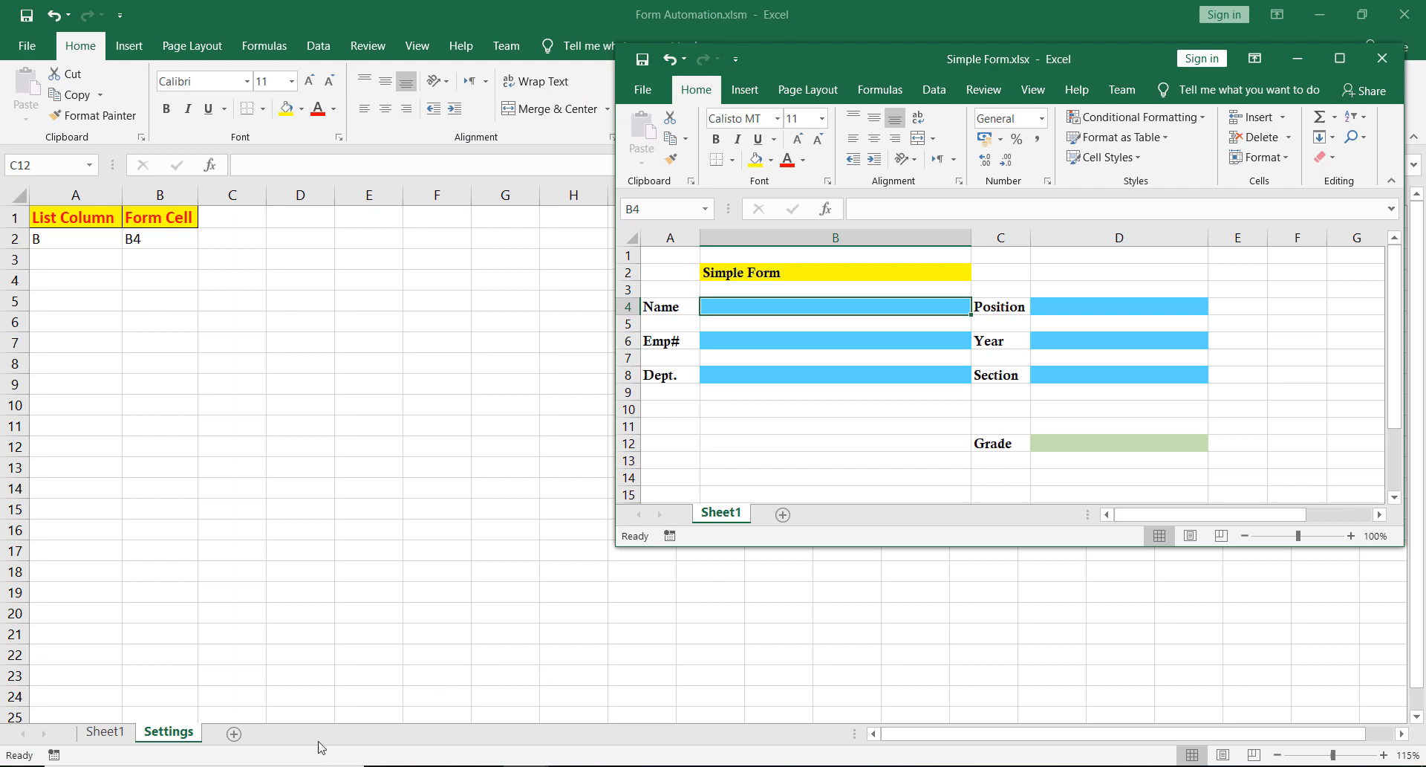
pyautogui.click(112, 733)
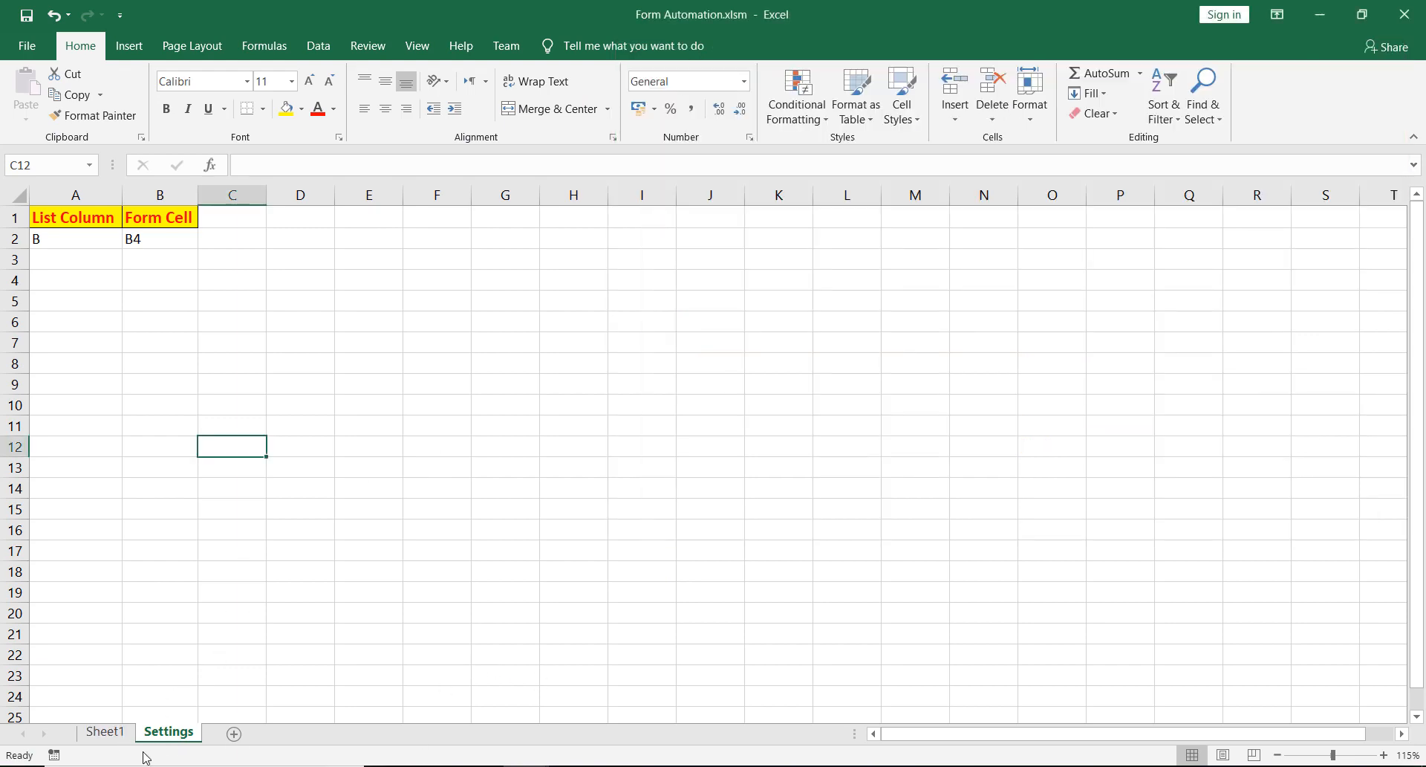
pyautogui.click(105, 732)
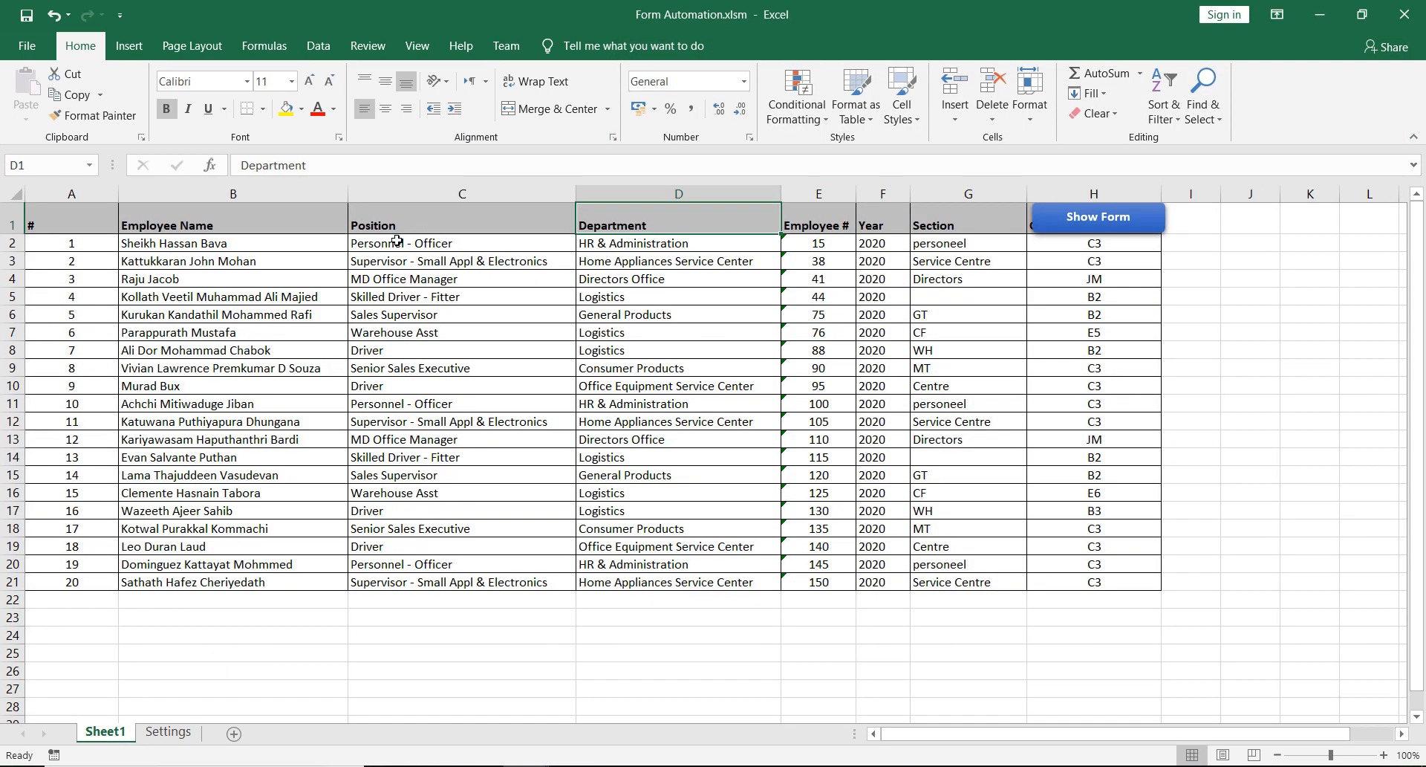
pyautogui.click(409, 191)
pyautogui.moveTo(525, 765)
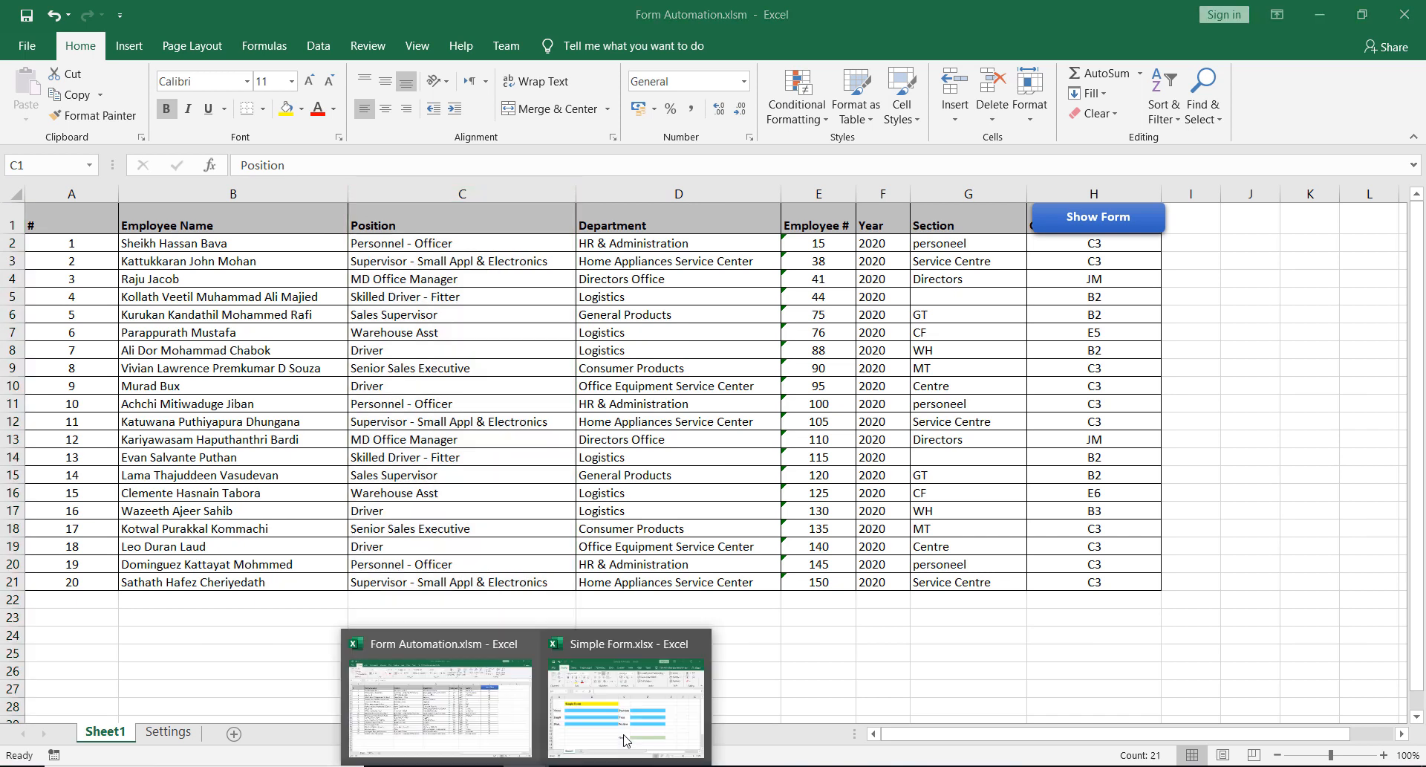
pyautogui.click(631, 687)
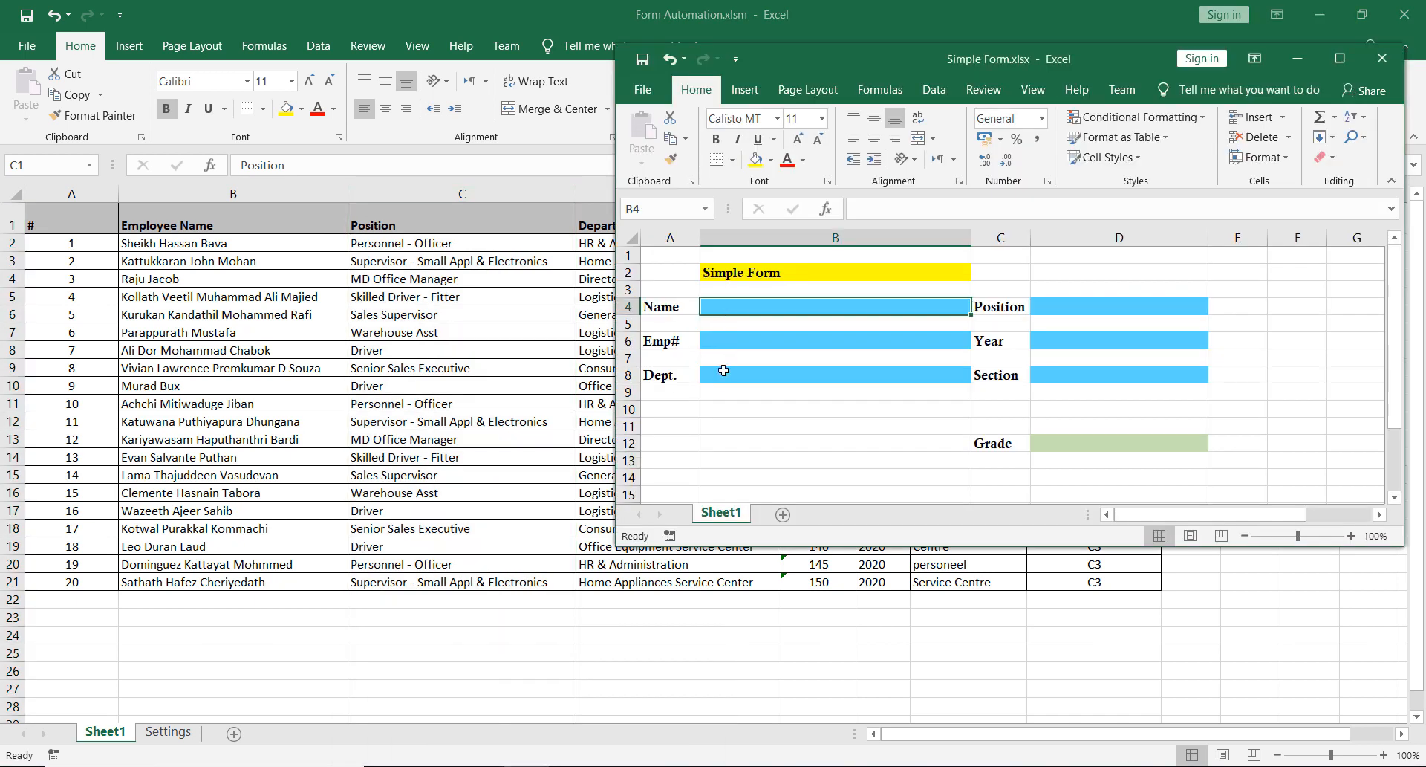
pyautogui.click(1103, 304)
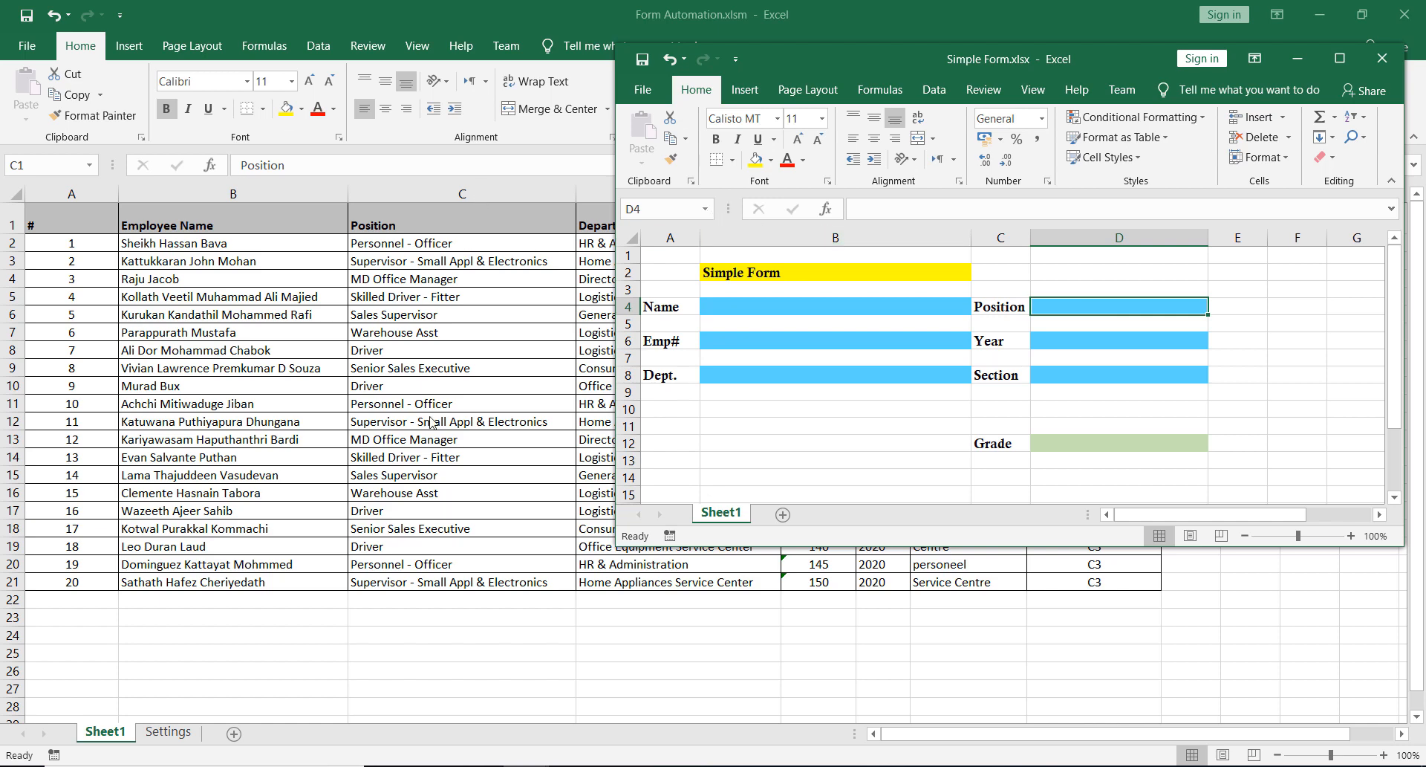
pyautogui.click(178, 735)
pyautogui.click(168, 732)
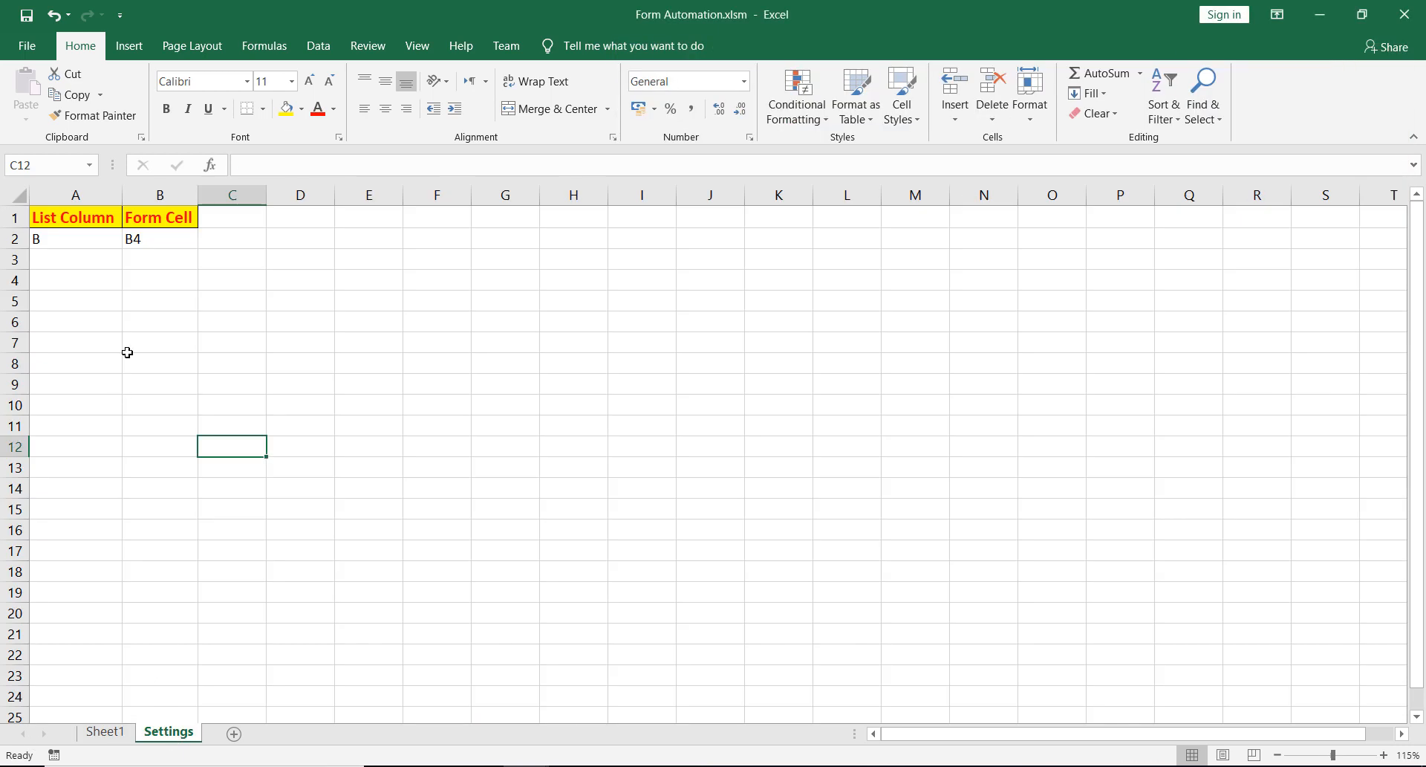
pyautogui.click(102, 260)
pyautogui.write('C')
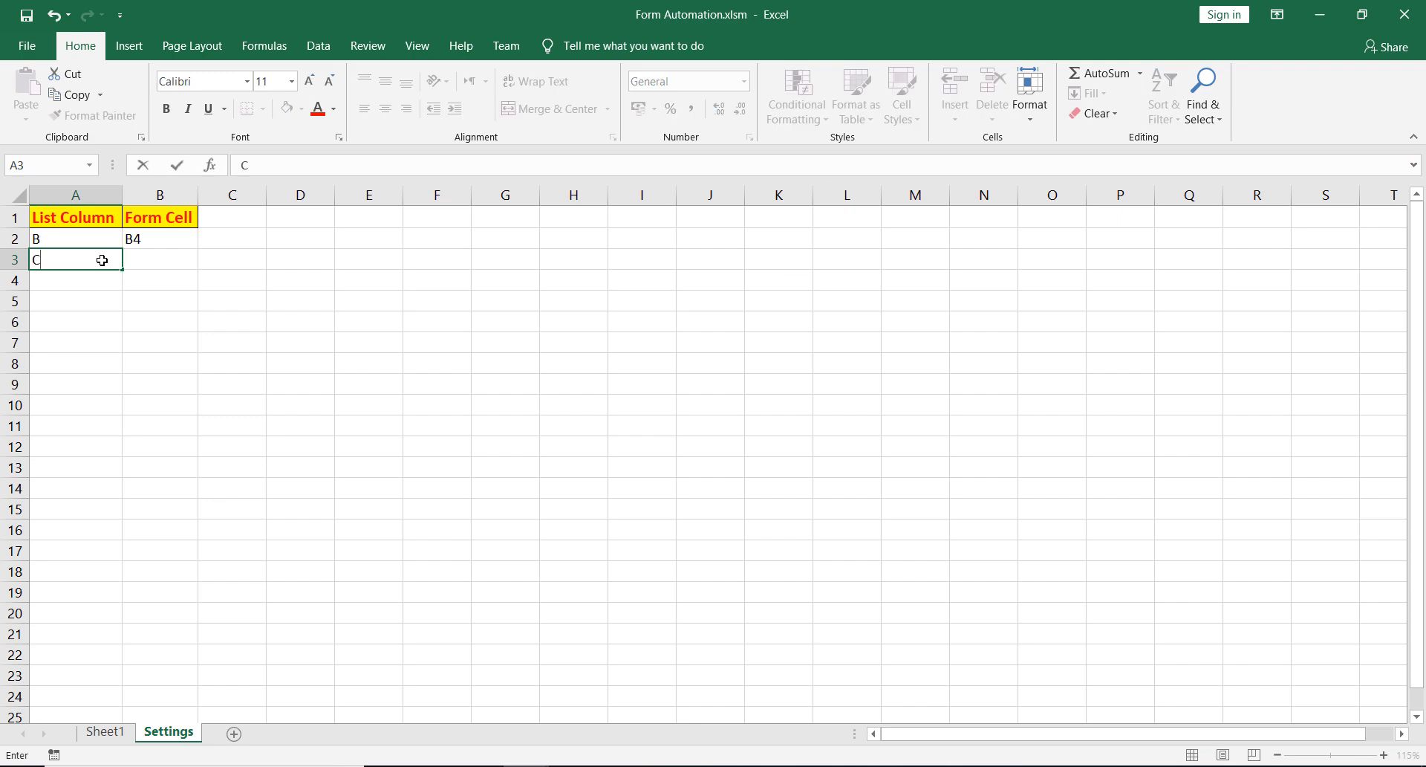
pyautogui.press('Tab')
pyautogui.write('D4')
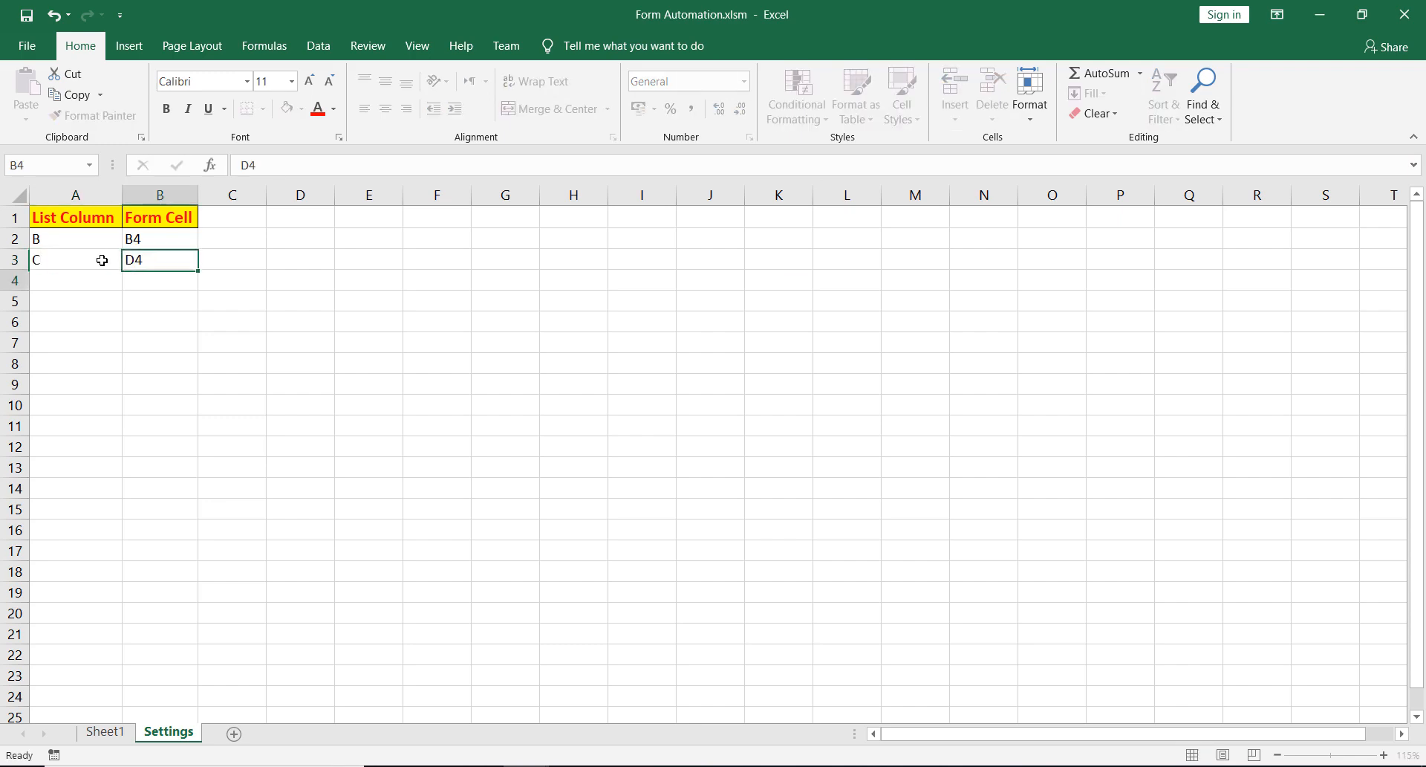
pyautogui.press('Return')
# - Match the Department column to the form's Dept. cell by entering list column D and form cell B8 in row 4 of Settings
pyautogui.click(106, 732)
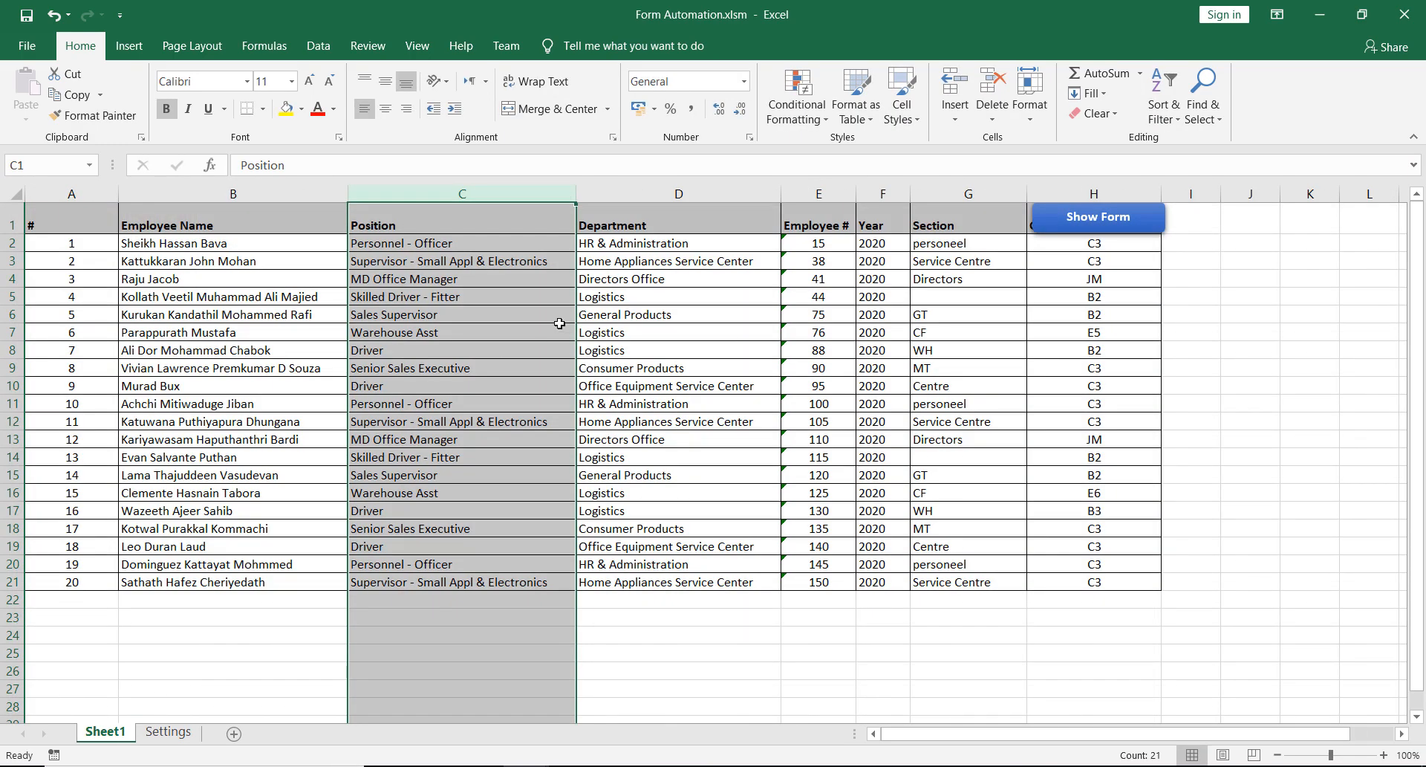
pyautogui.click(640, 194)
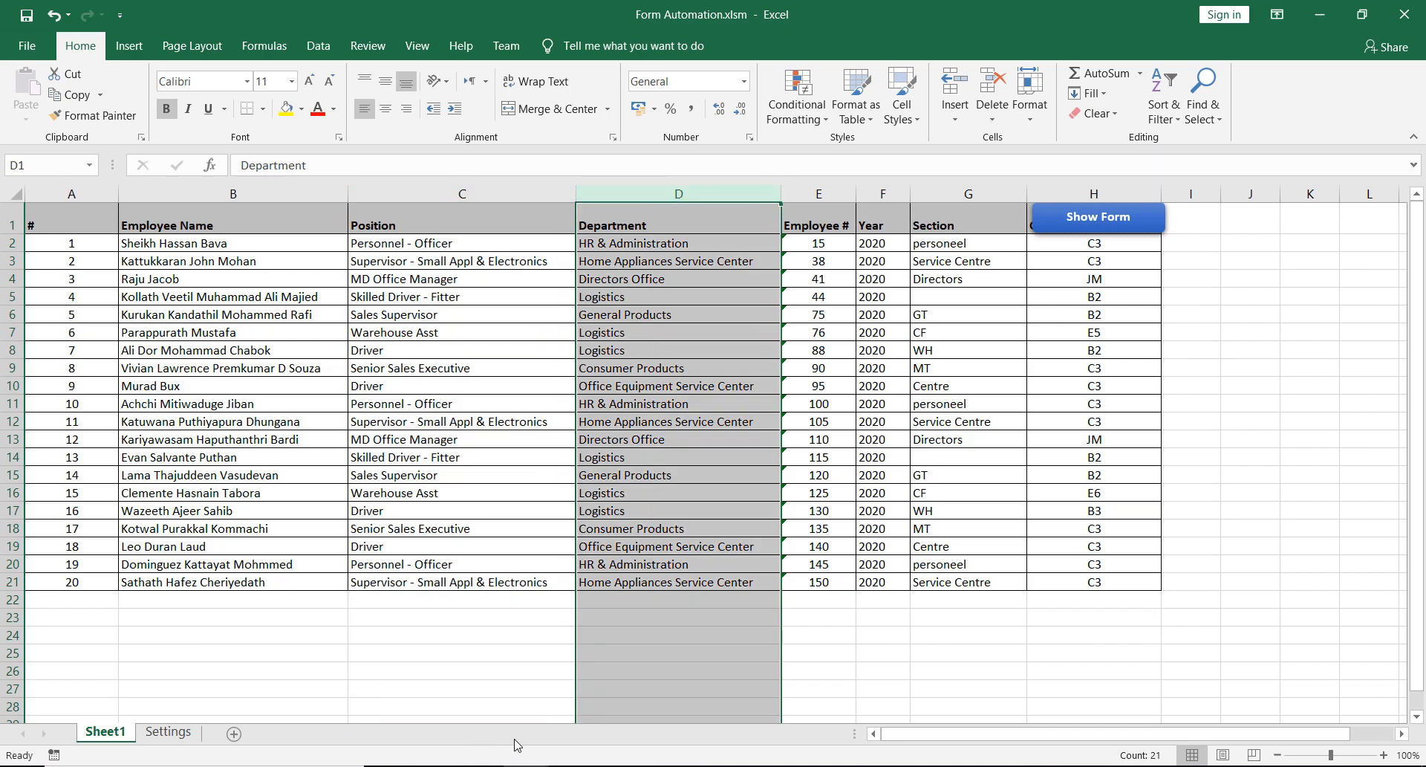
pyautogui.click(523, 764)
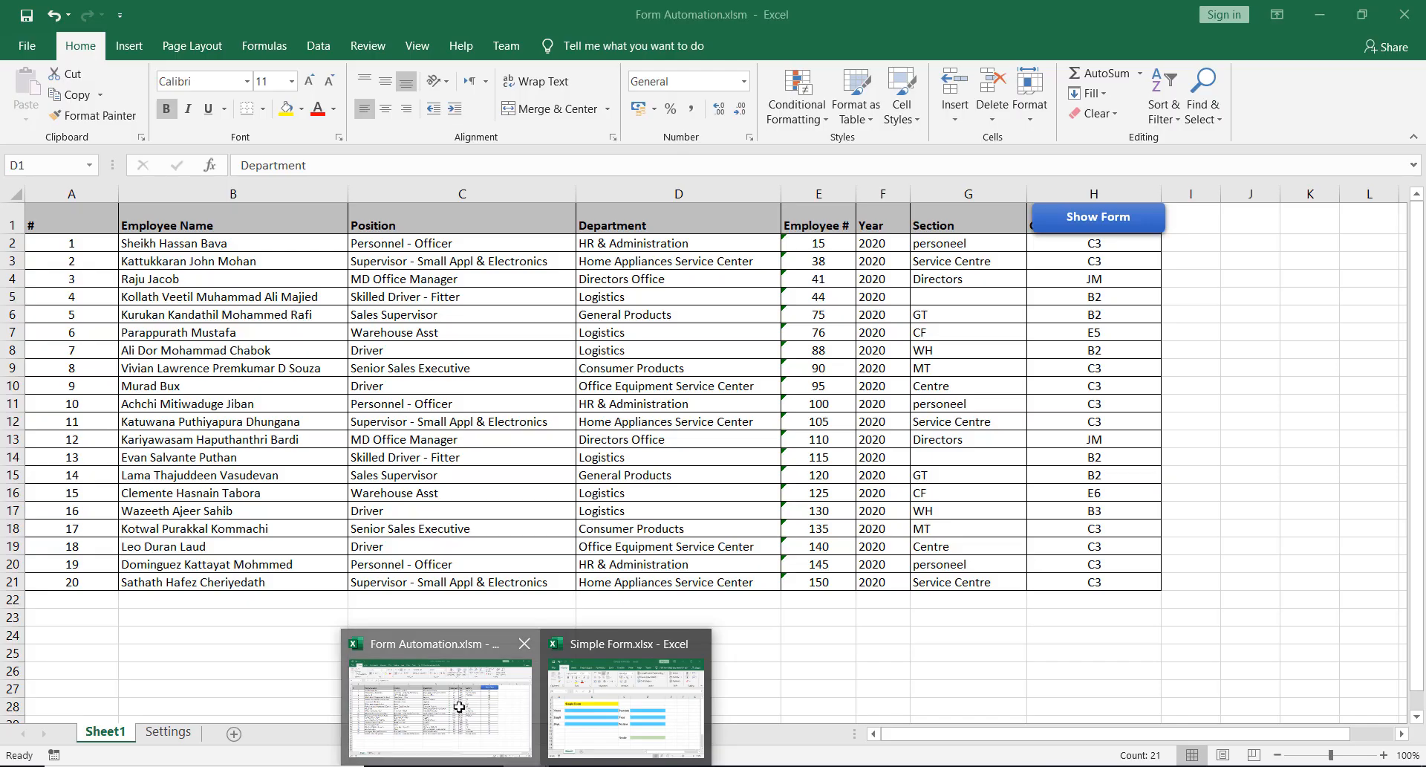
pyautogui.click(459, 707)
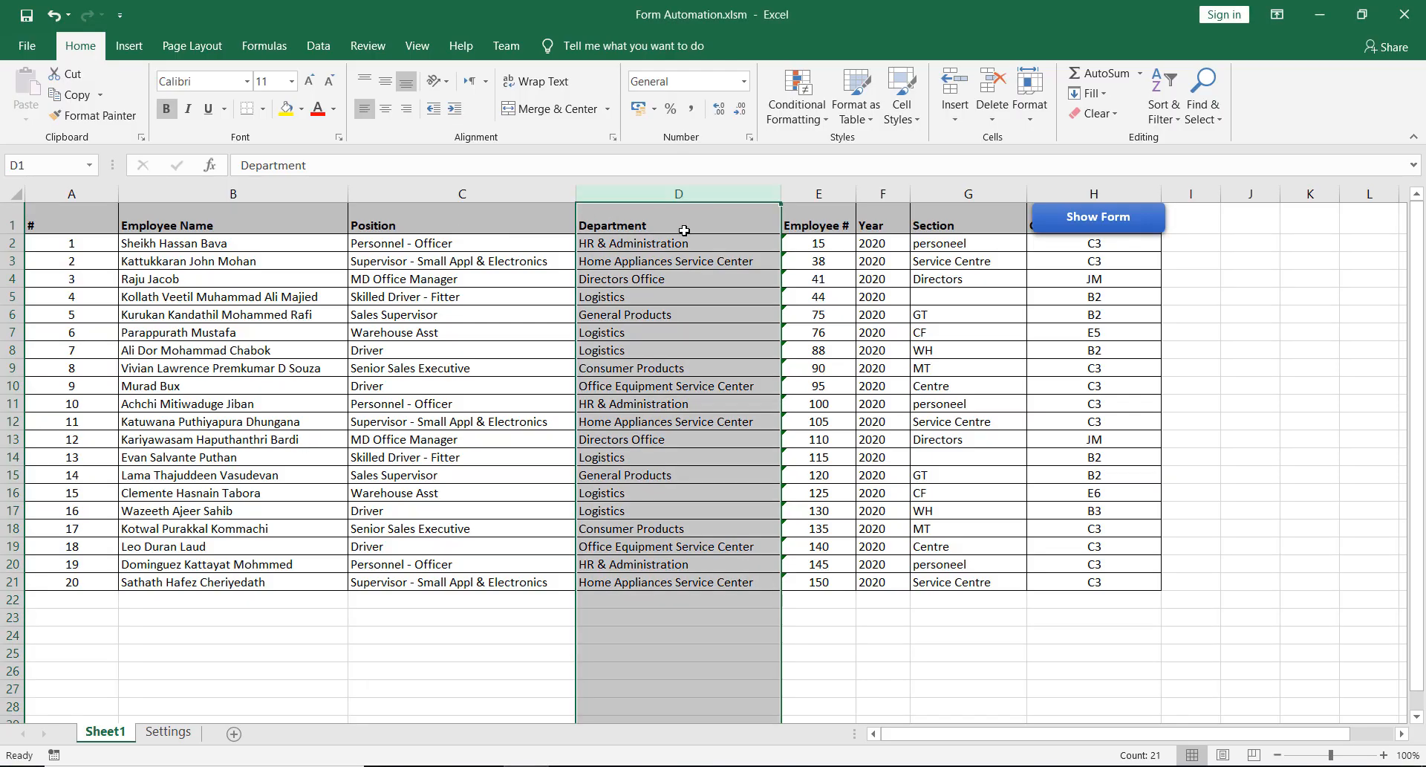
pyautogui.click(524, 765)
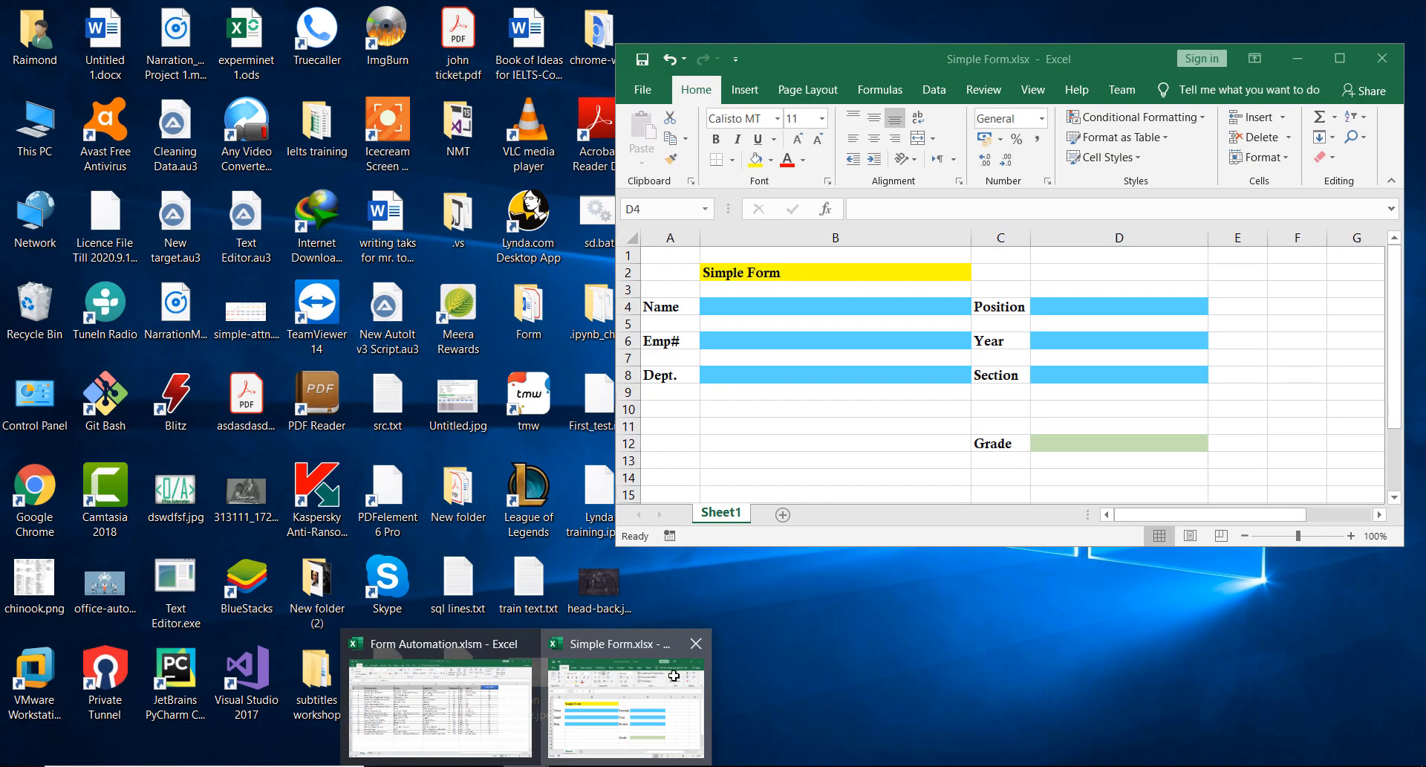
pyautogui.click(666, 689)
pyautogui.click(823, 378)
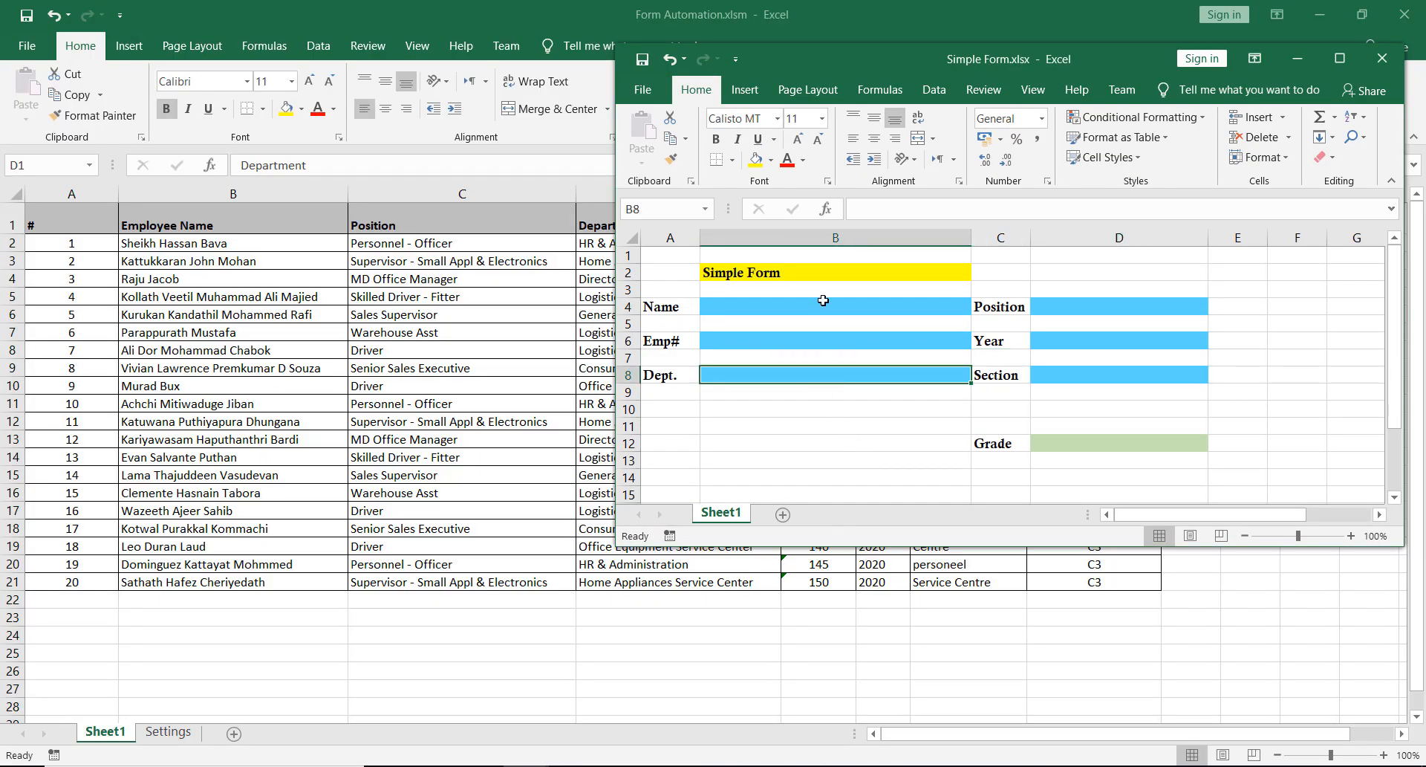
pyautogui.click(175, 743)
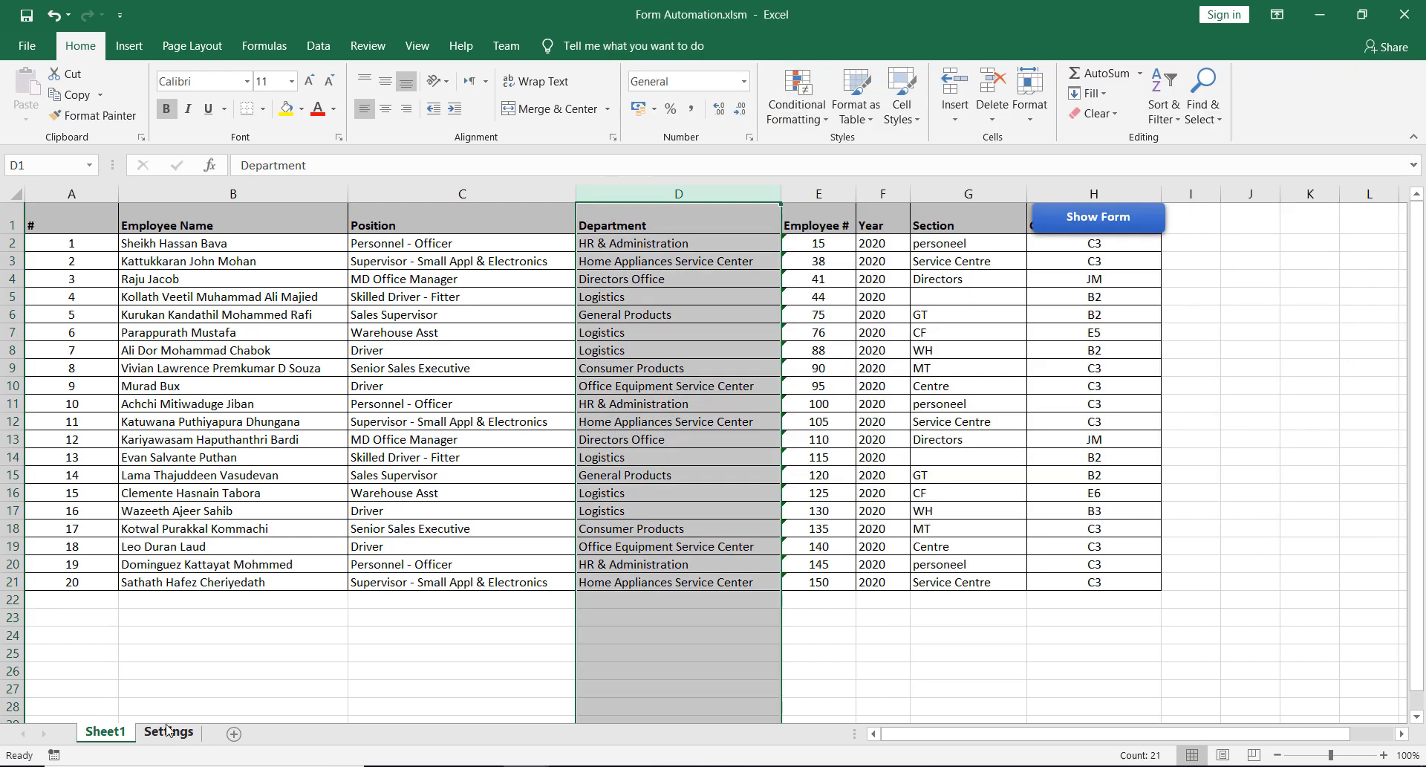
pyautogui.click(169, 717)
pyautogui.click(167, 732)
pyautogui.click(73, 283)
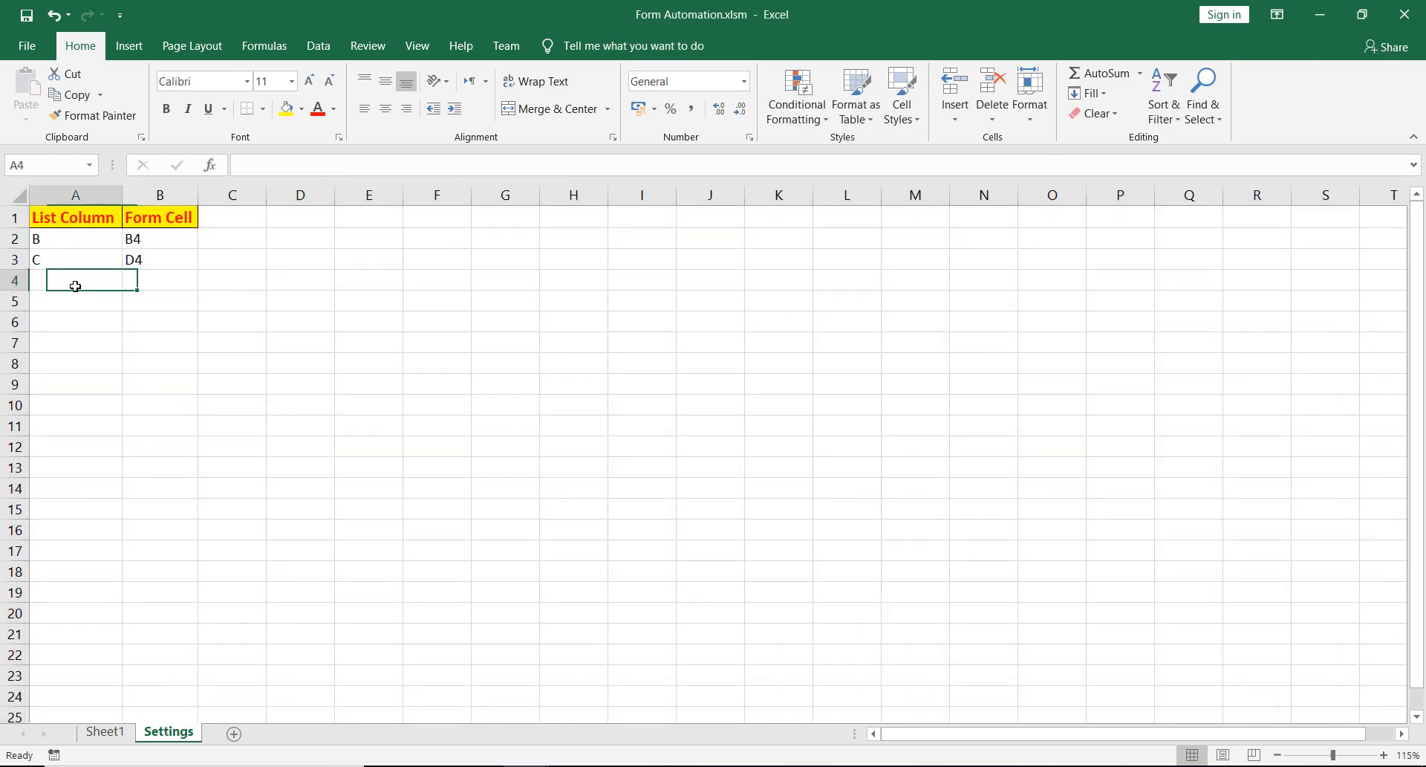
pyautogui.write('D')
pyautogui.press('Tab')
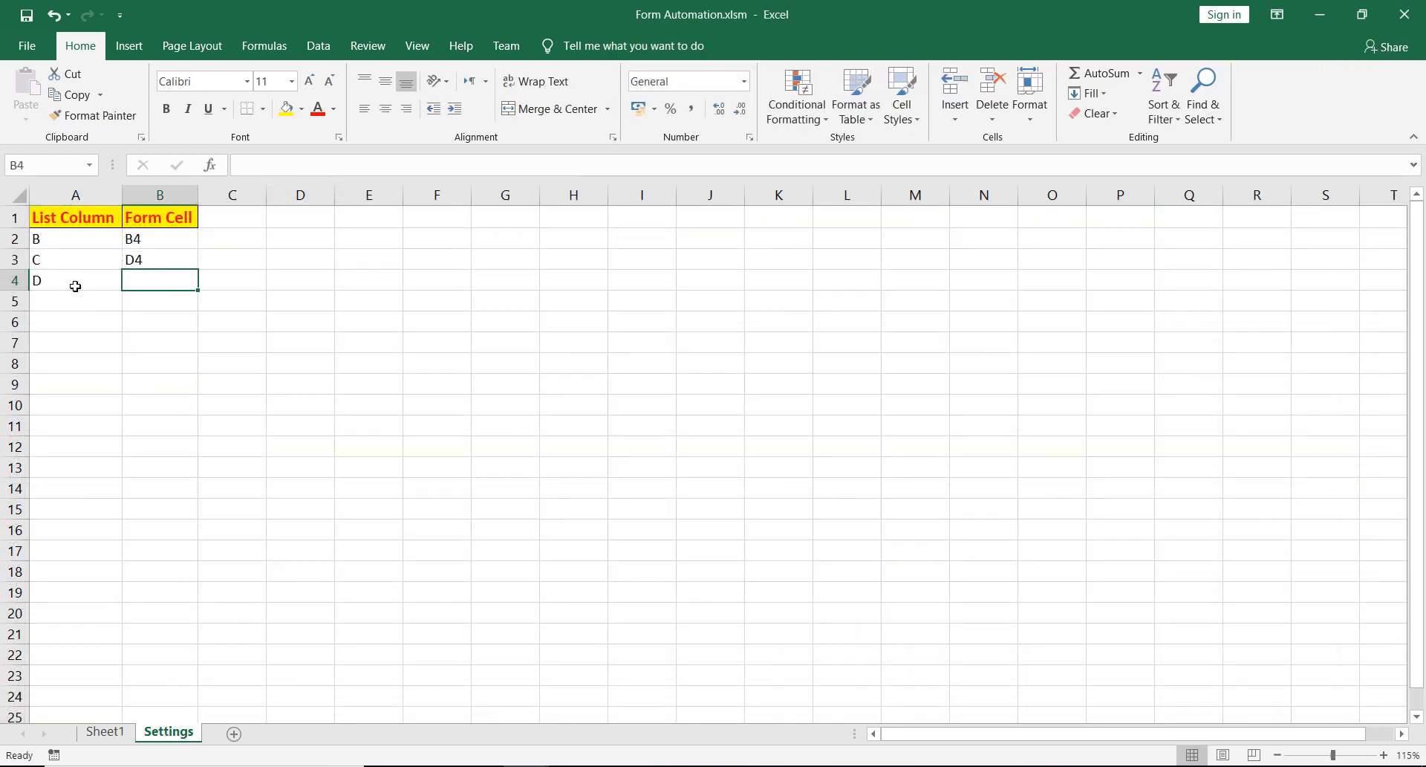
pyautogui.write('B8')
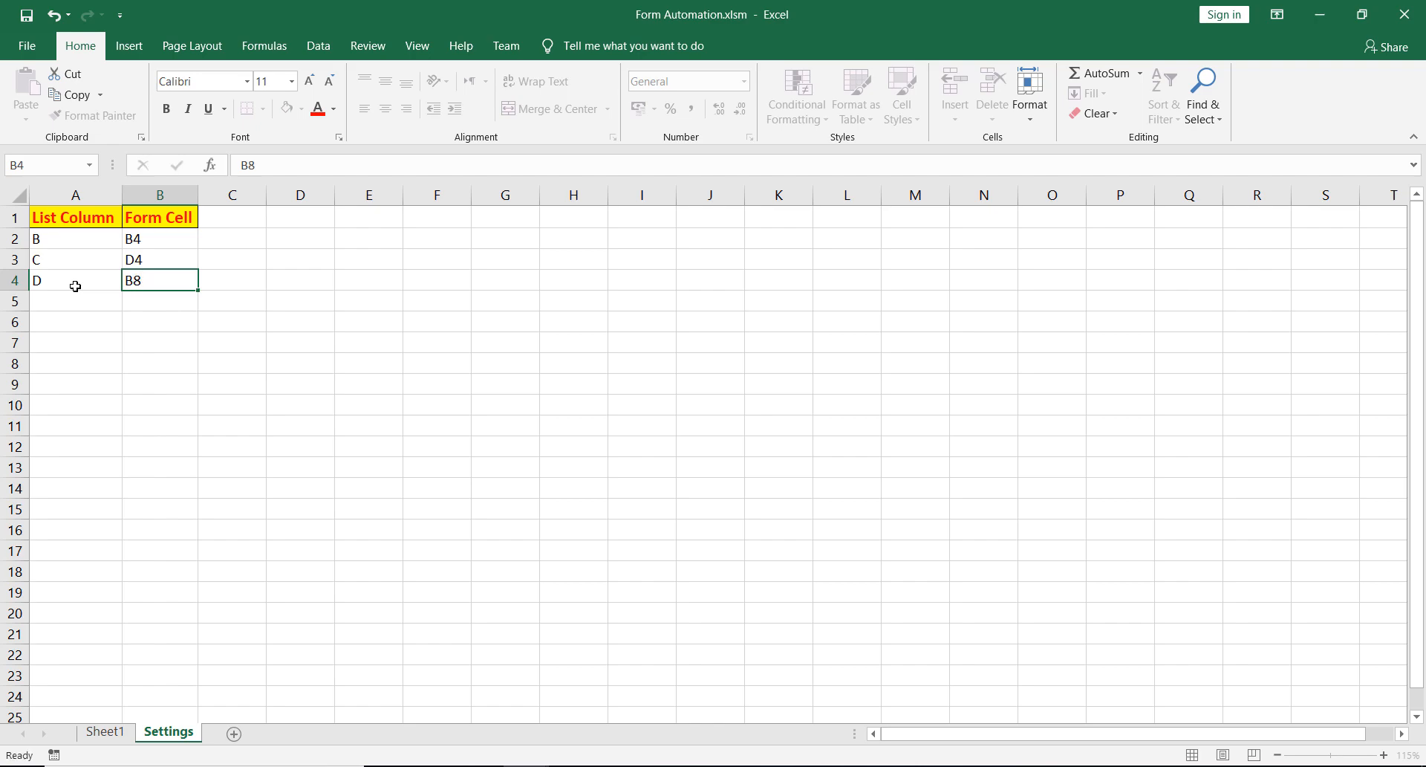
pyautogui.press('Return')
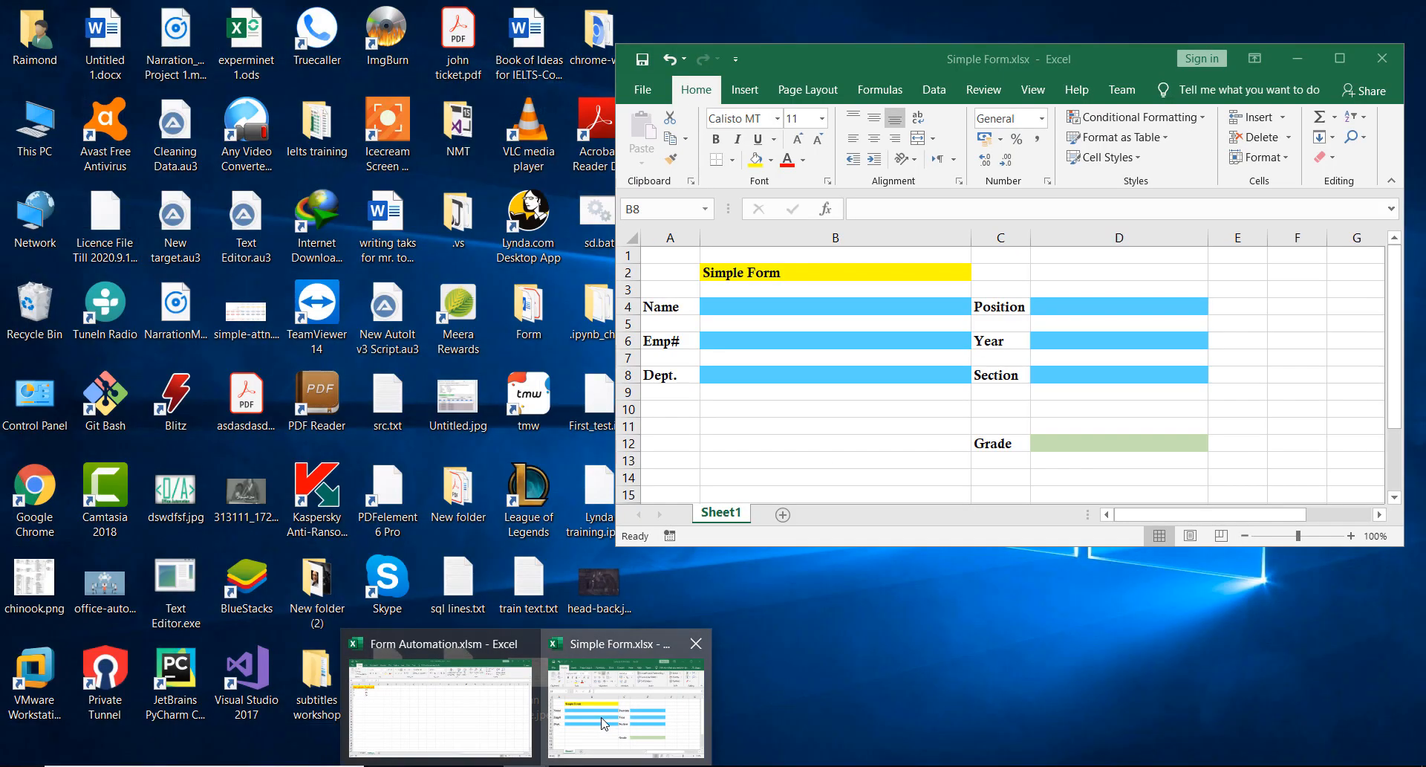
# - Show the employee list in Sheet1 of Form Automation.xlsm with the Simple Form.xlsx window beside it for comparing columns and form fields
pyautogui.click(627, 691)
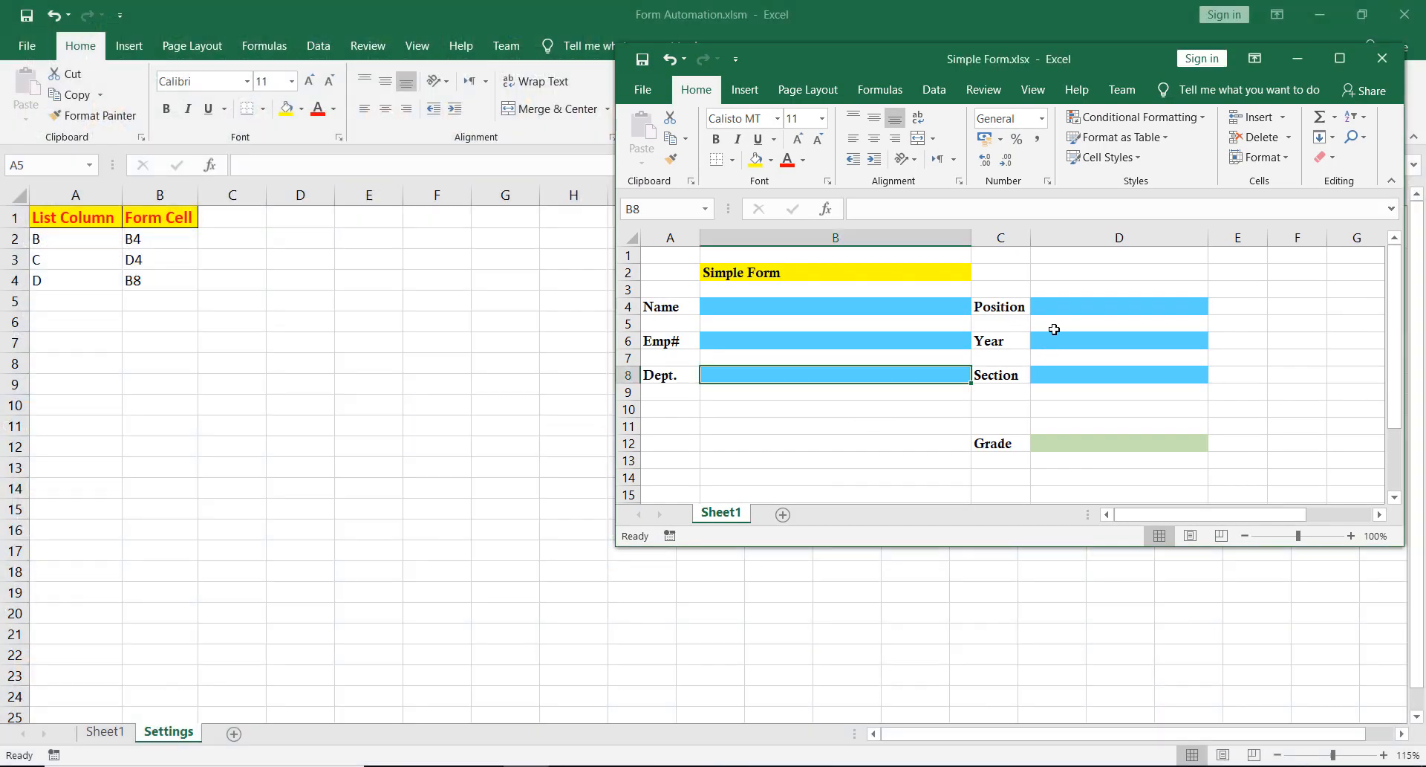
pyautogui.moveTo(1077, 308); pyautogui.dragTo(1081, 388)
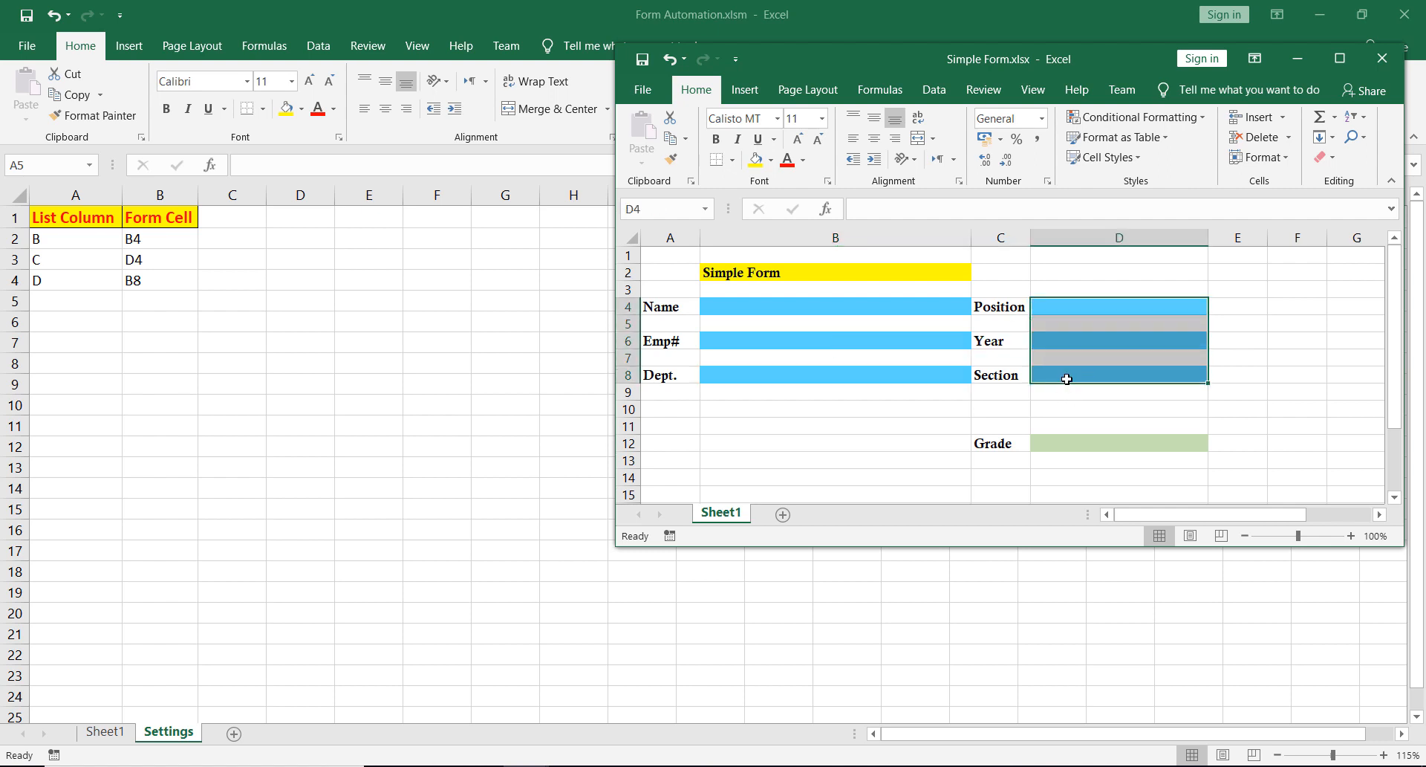
pyautogui.click(1068, 375)
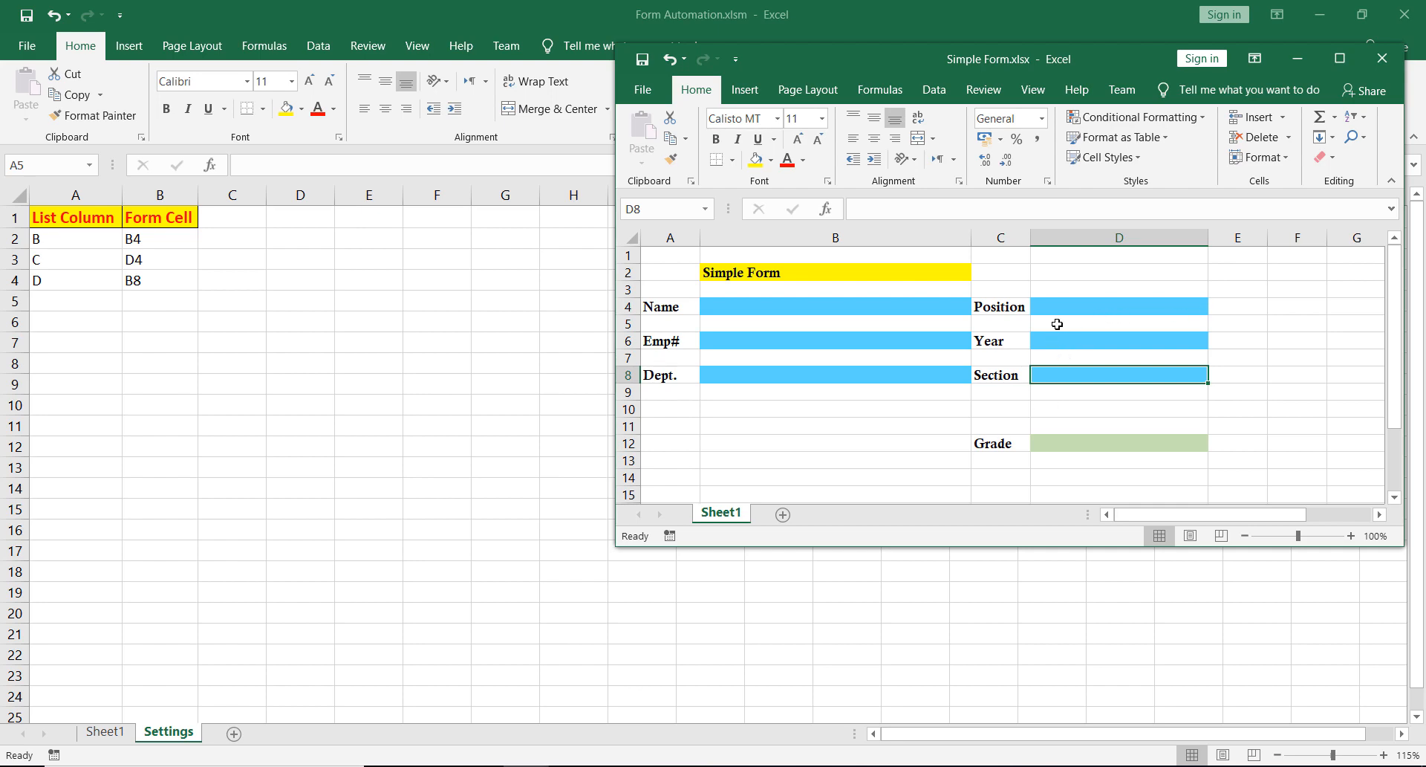
pyautogui.click(97, 734)
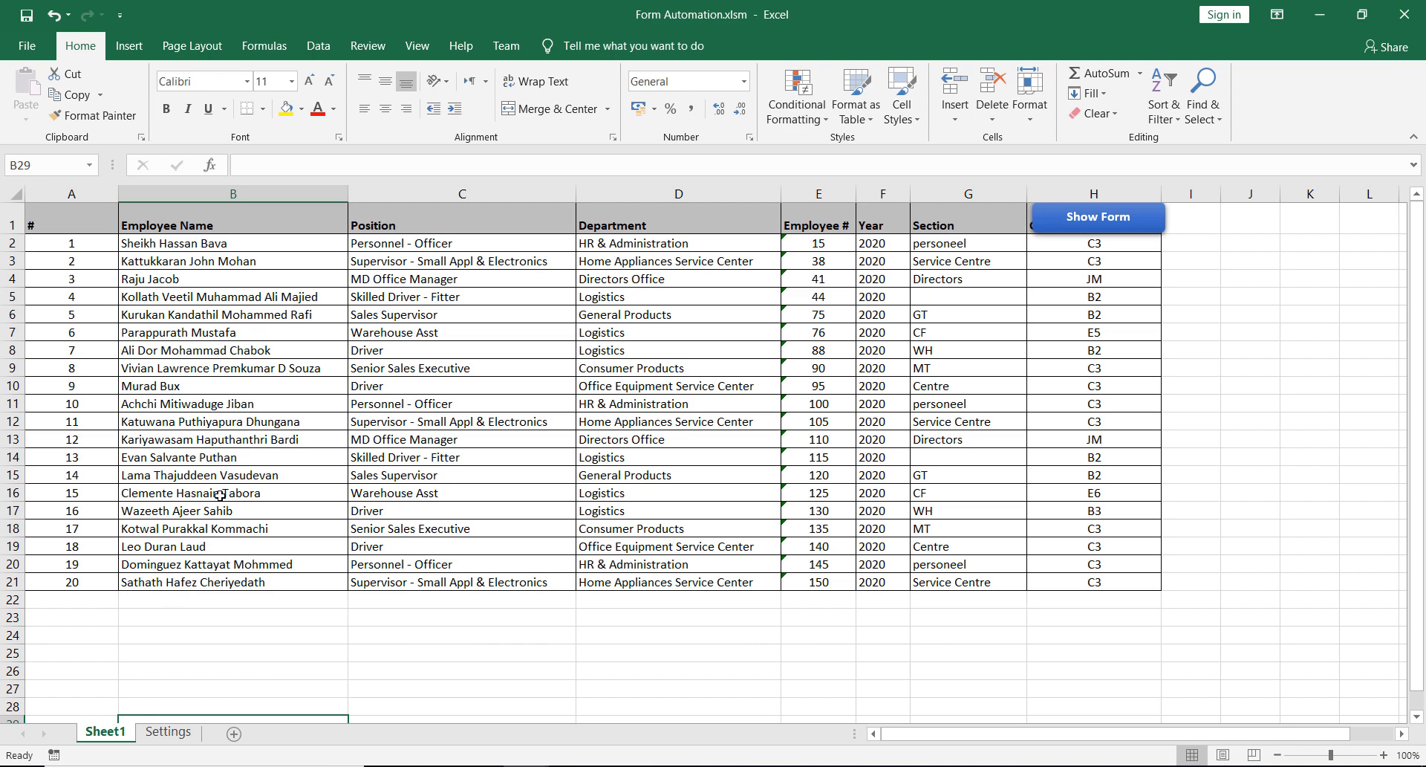
pyautogui.moveTo(517, 762)
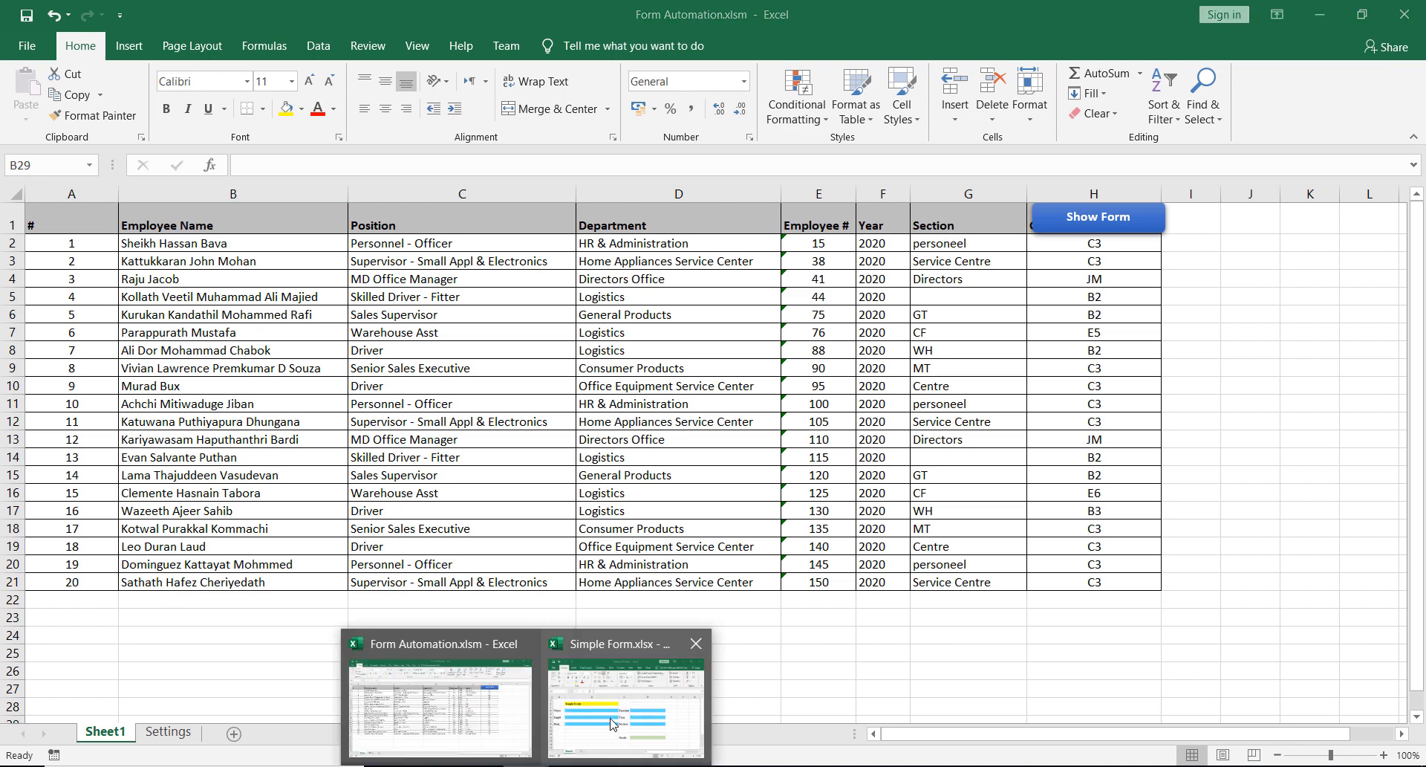
pyautogui.click(611, 725)
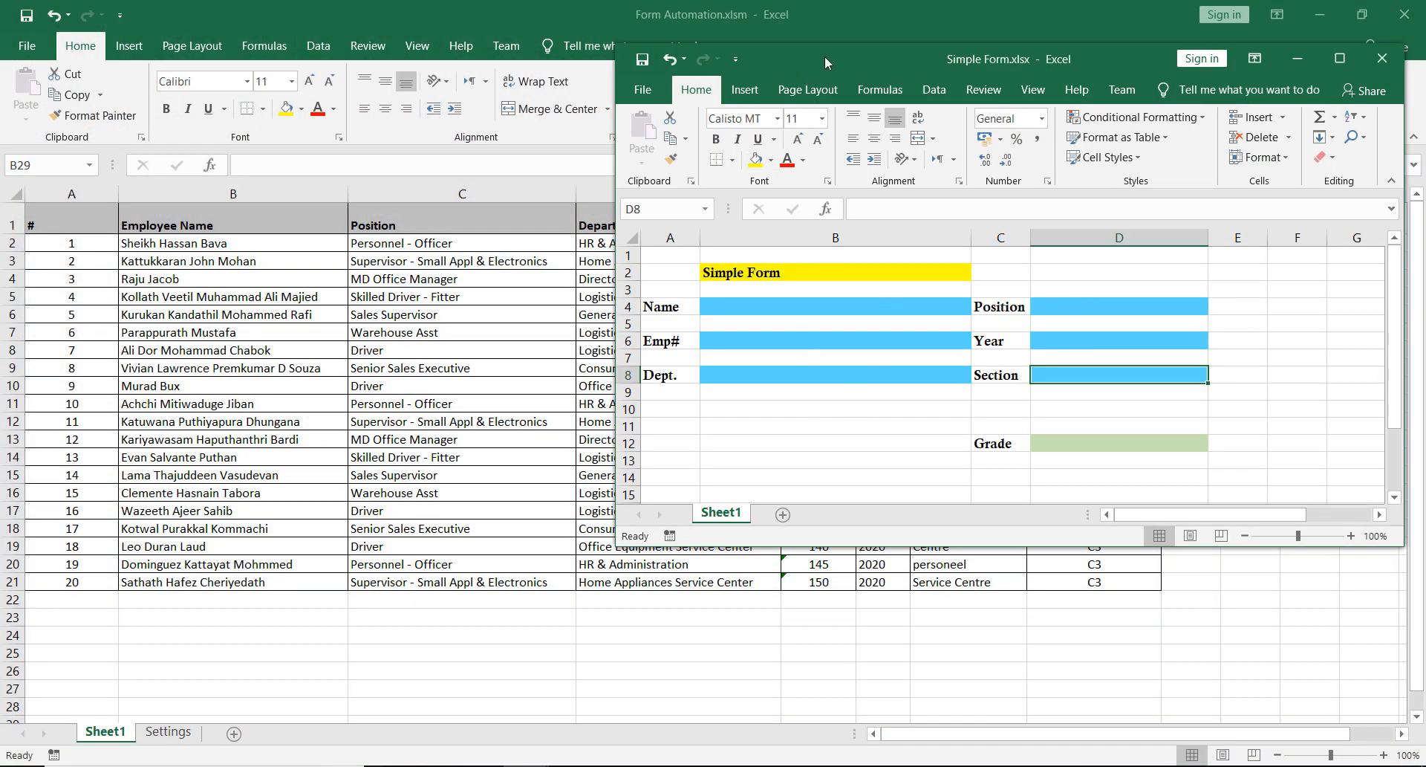
pyautogui.moveTo(857, 58); pyautogui.dragTo(403, 277)
pyautogui.moveTo(315, 314); pyautogui.dragTo(1107, 146)
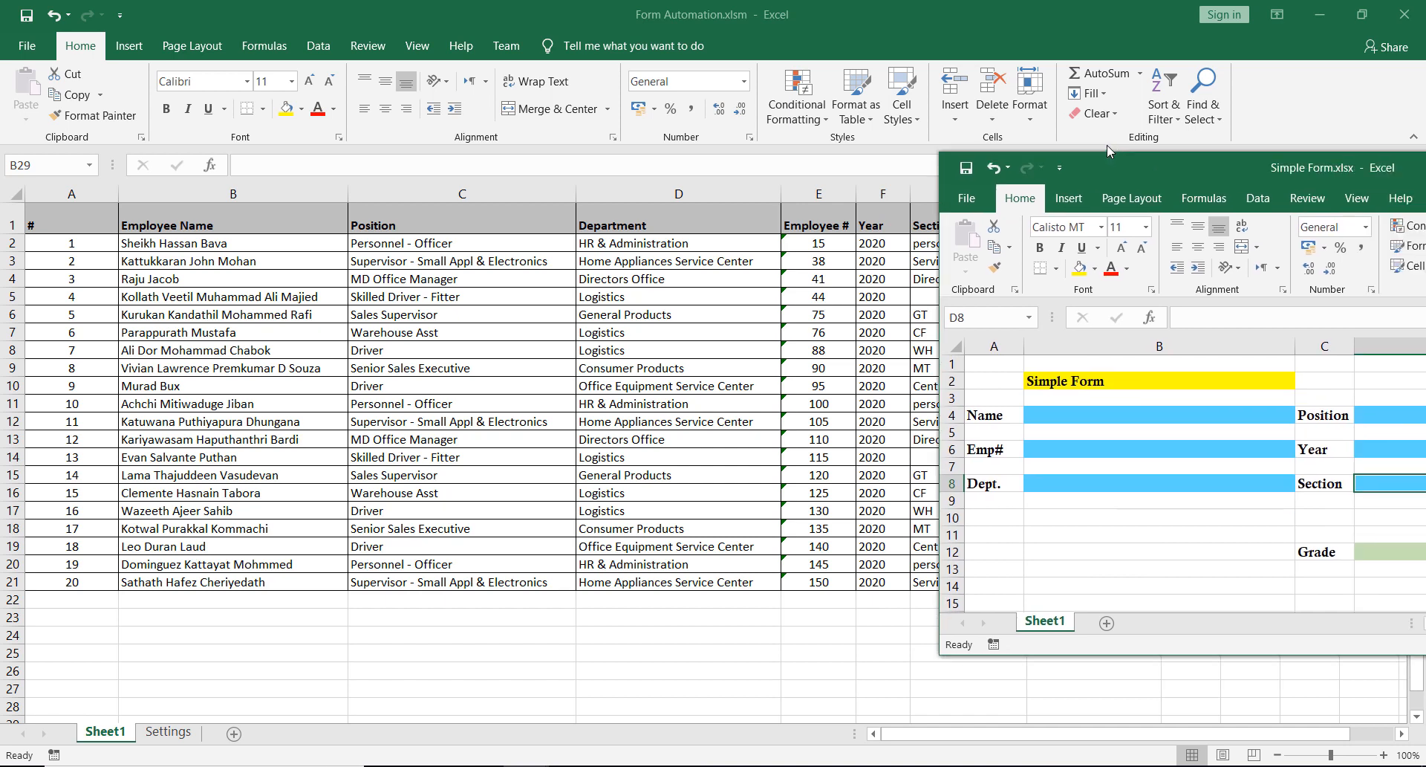
# - Note the matching list column letters in the form: e in the Emp# cell, b in the Name cell and d in the Dept. cell
pyautogui.click(1054, 437)
pyautogui.write('e')
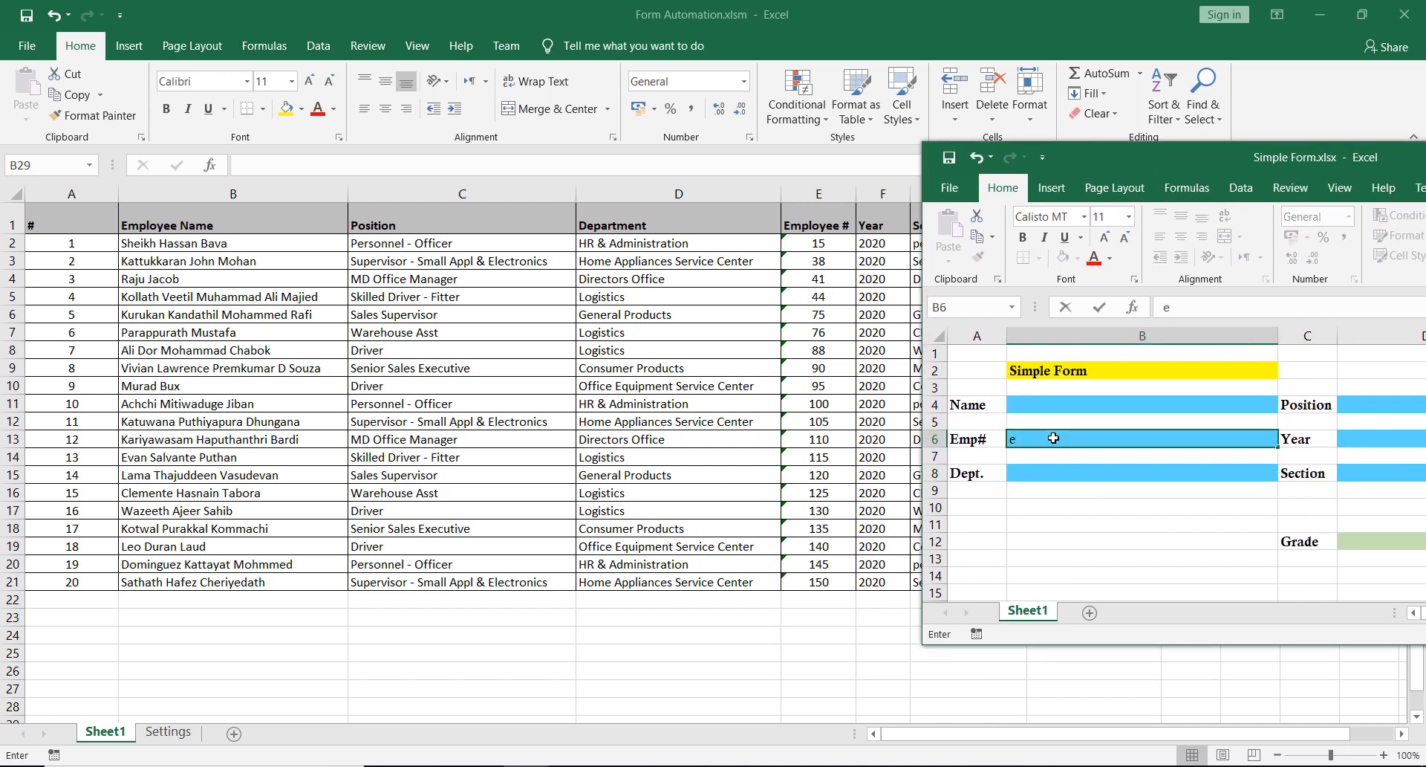
pyautogui.click(1054, 472)
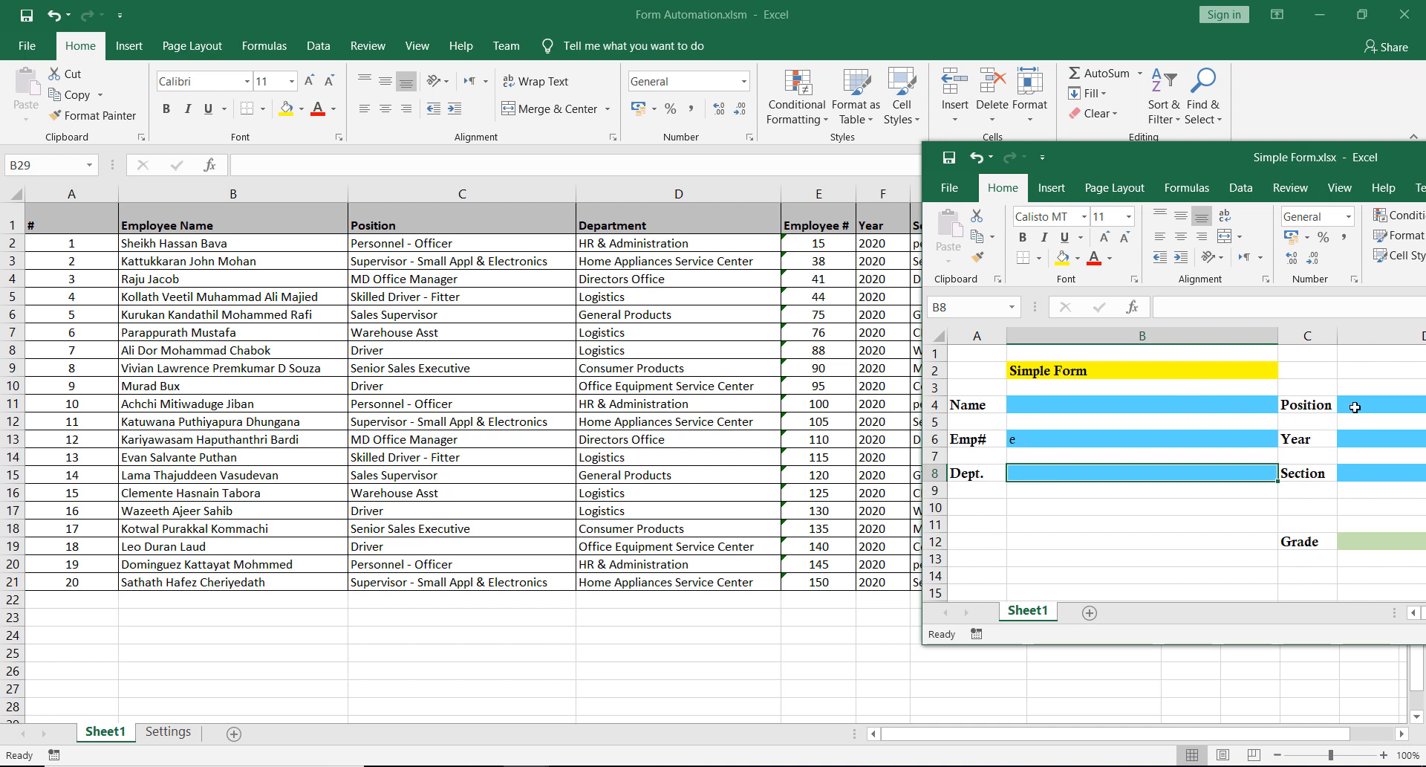
pyautogui.click(1099, 404)
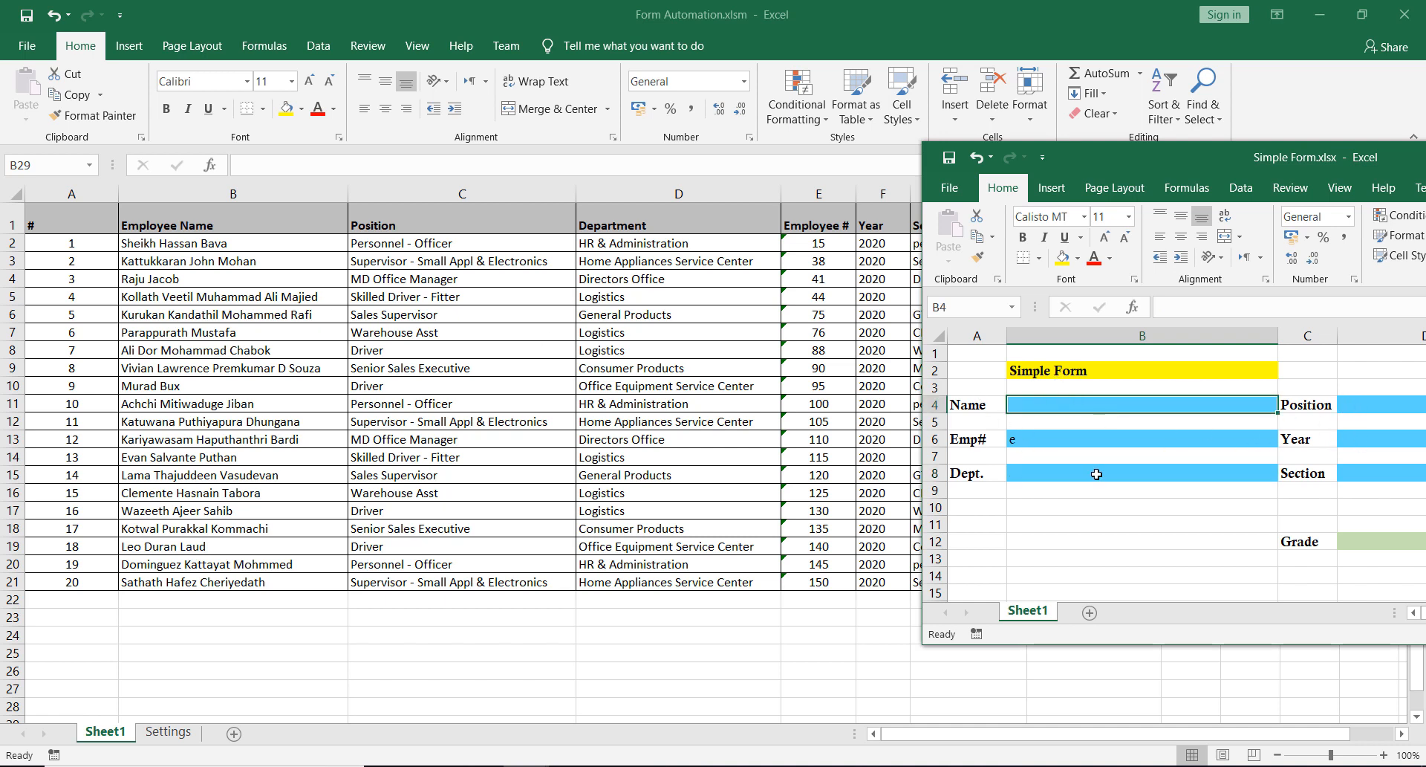
pyautogui.write('b')
pyautogui.click(1074, 472)
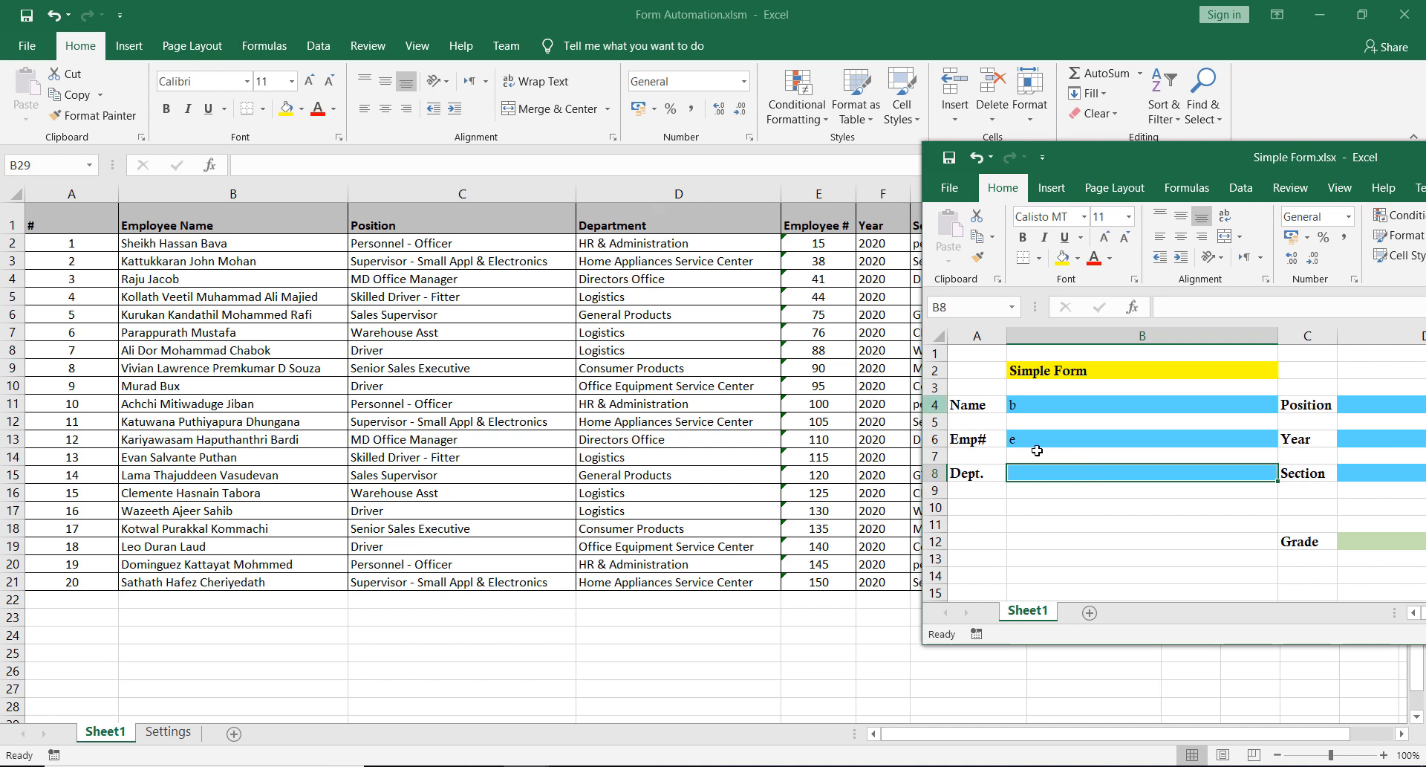
pyautogui.write('d')
pyautogui.press('Return')
# - Enter the matching list column letters c in the form's Position cell and f in its Year cell
pyautogui.click(1376, 408)
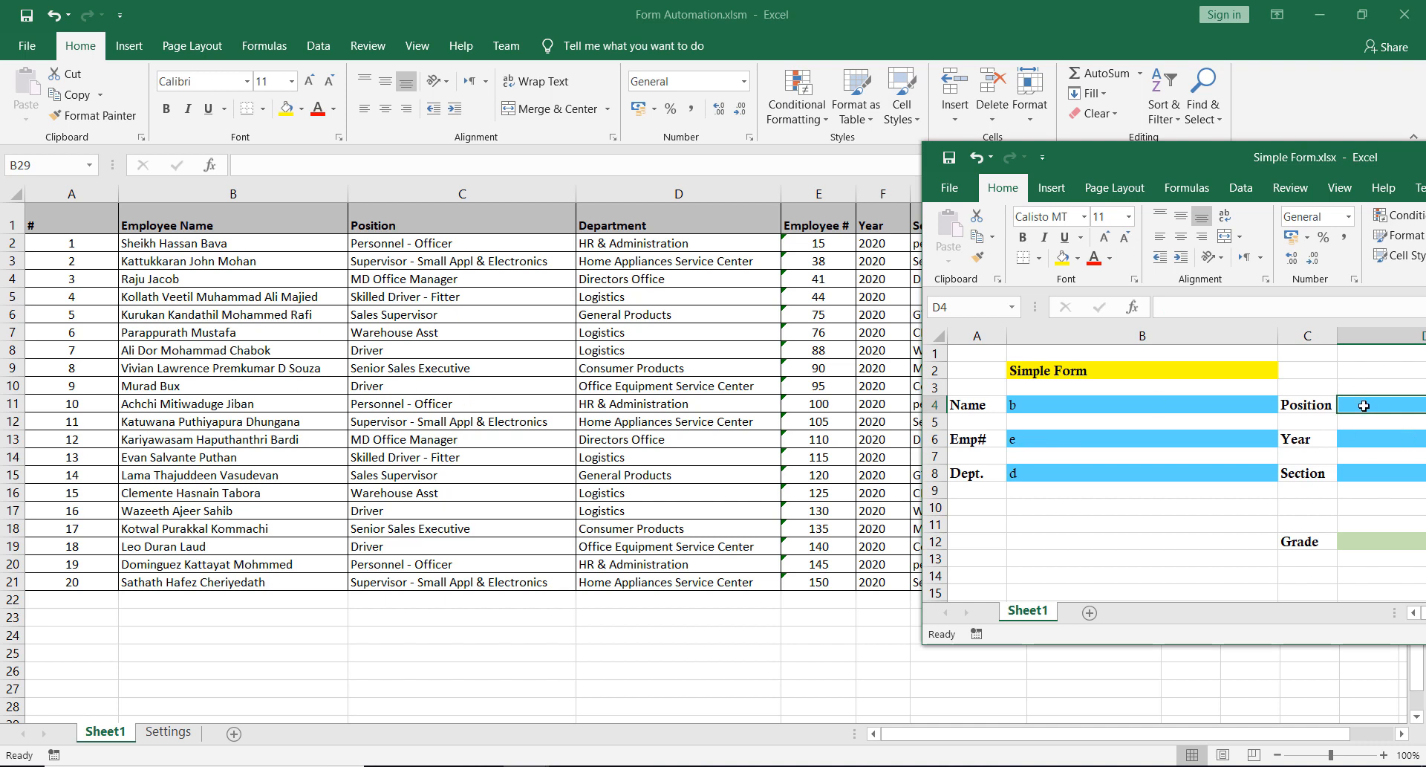
pyautogui.write('c')
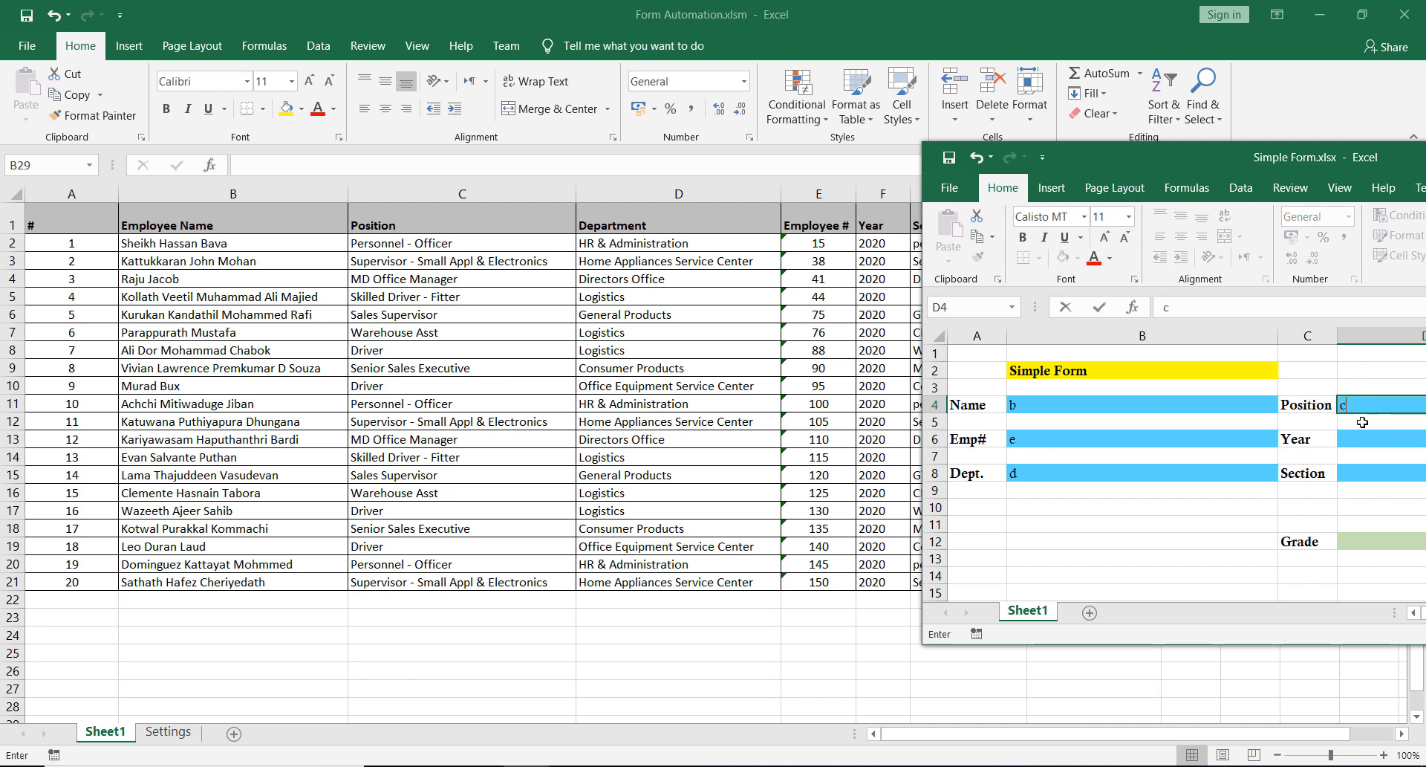
pyautogui.click(1359, 437)
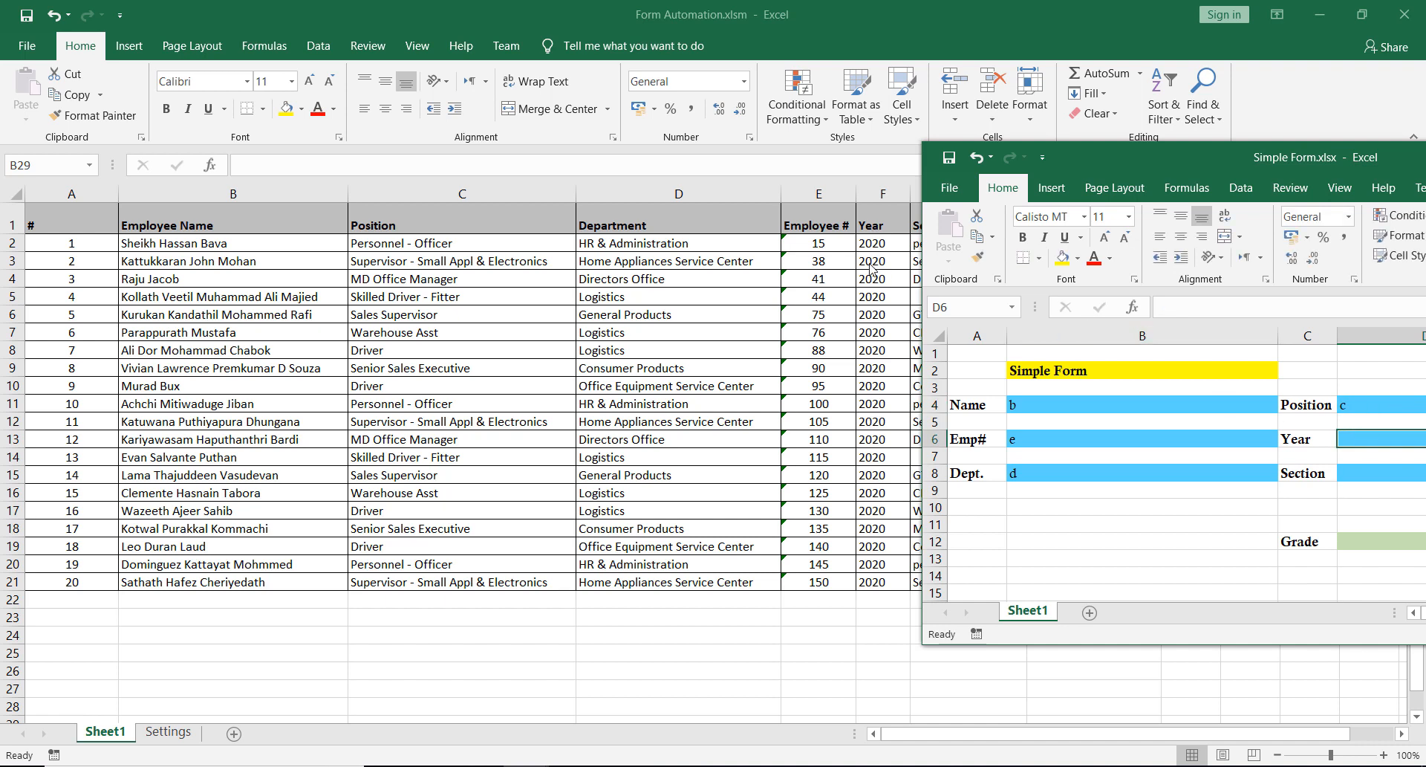
pyautogui.write('f')
# - Enter the matching list column letters g in the form's Section cell and h in its Grade cell
pyautogui.click(1360, 469)
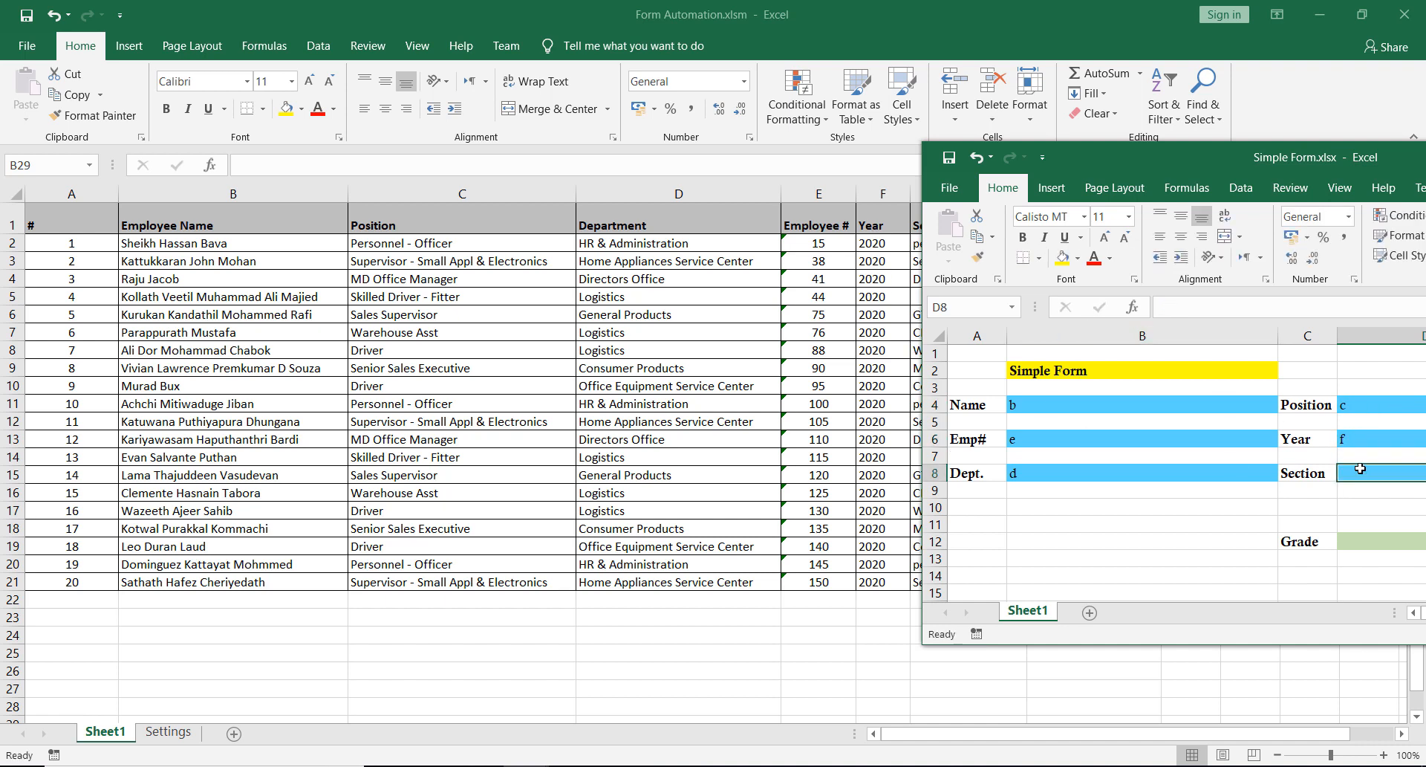
pyautogui.moveTo(1157, 148); pyautogui.dragTo(957, 191)
pyautogui.write('g')
pyautogui.click(1184, 583)
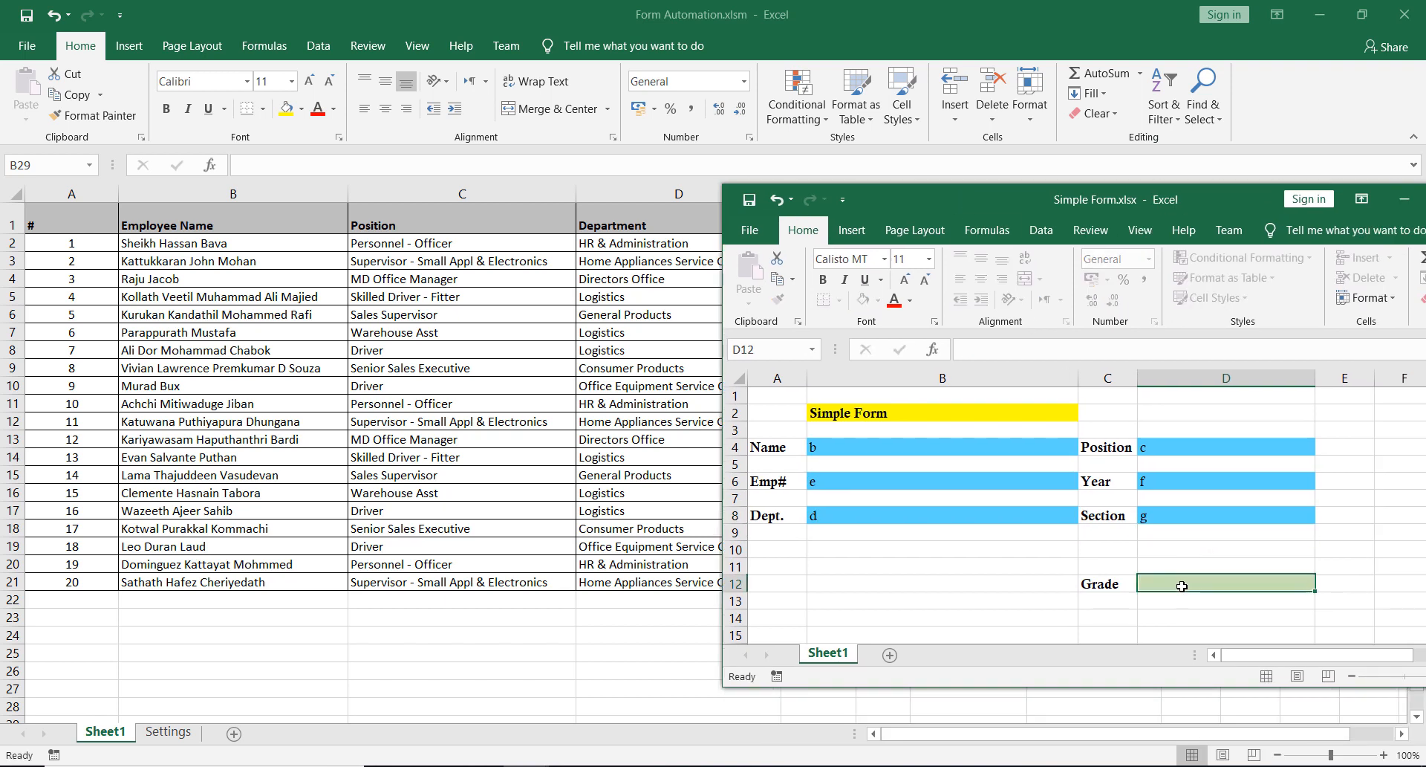
pyautogui.moveTo(1141, 202); pyautogui.dragTo(1110, 364)
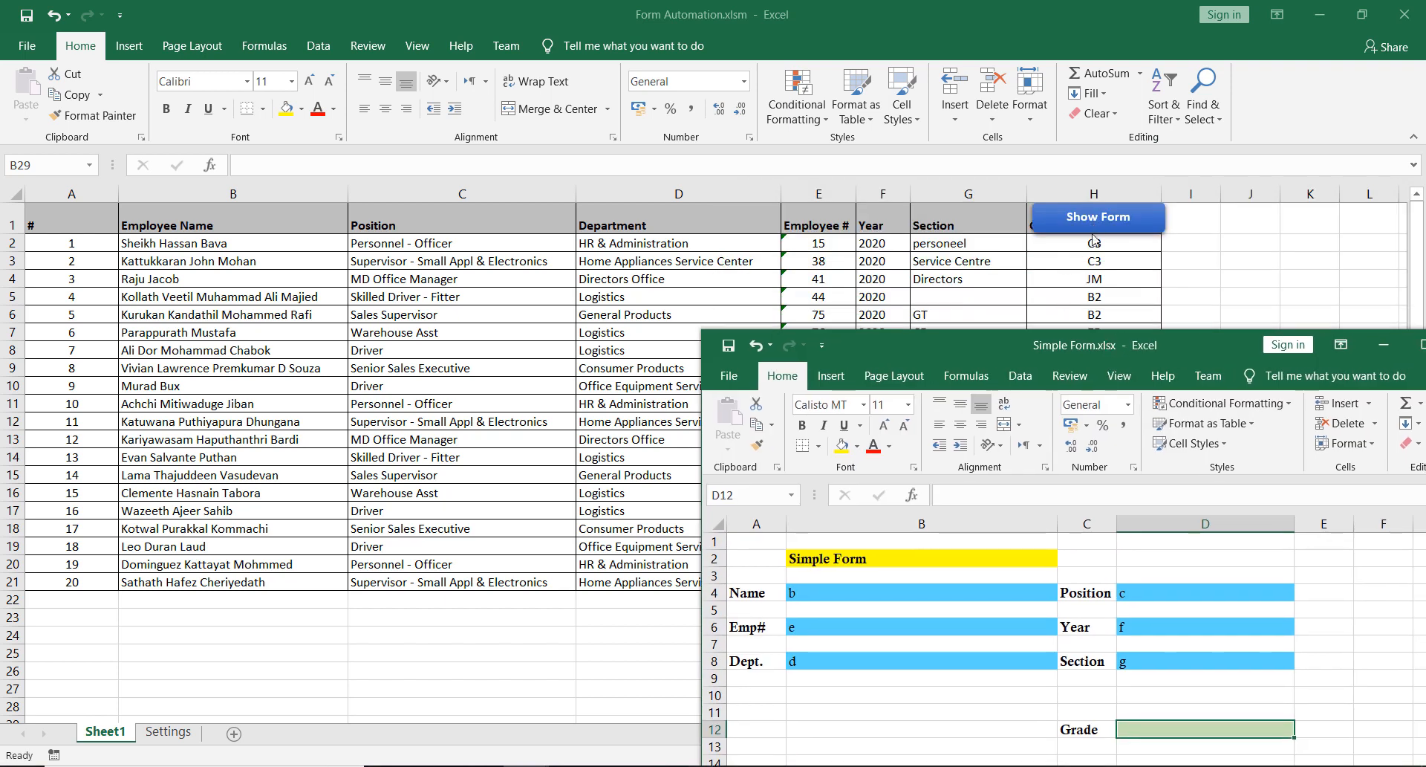
pyautogui.write('h')
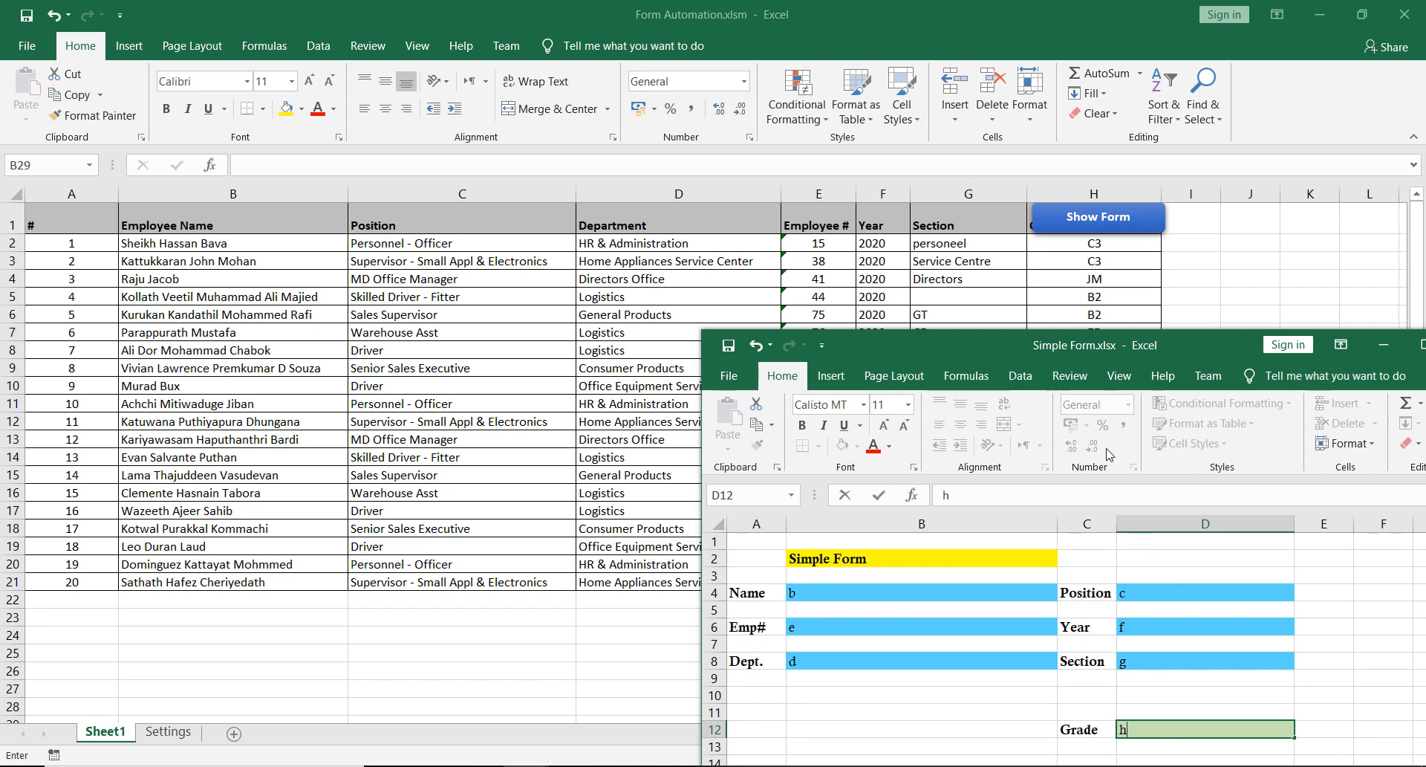
pyautogui.moveTo(1086, 338); pyautogui.dragTo(1143, 108)
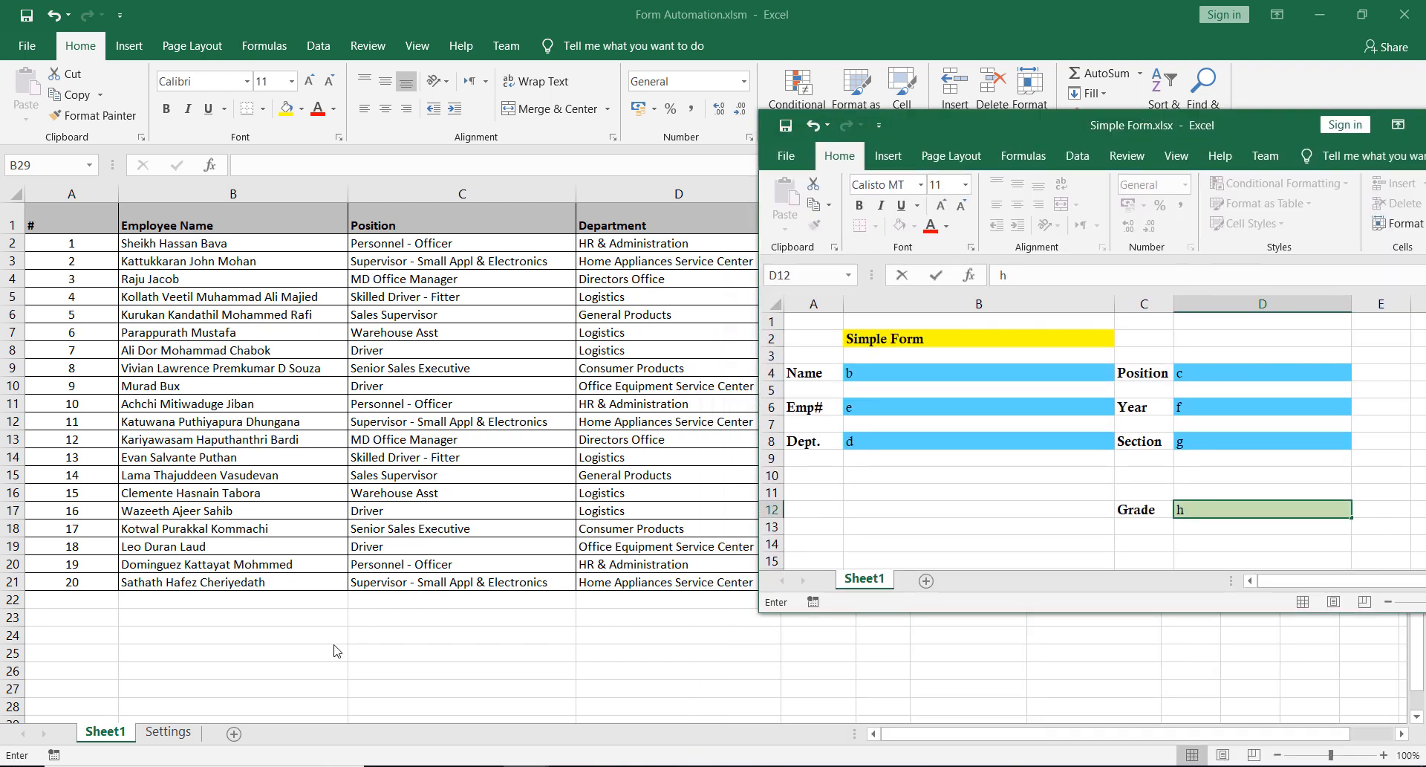
# - Look up the form's Emp# cell and map it in row 5 of Settings with list column E and form cell B6
pyautogui.click(156, 733)
pyautogui.click(170, 733)
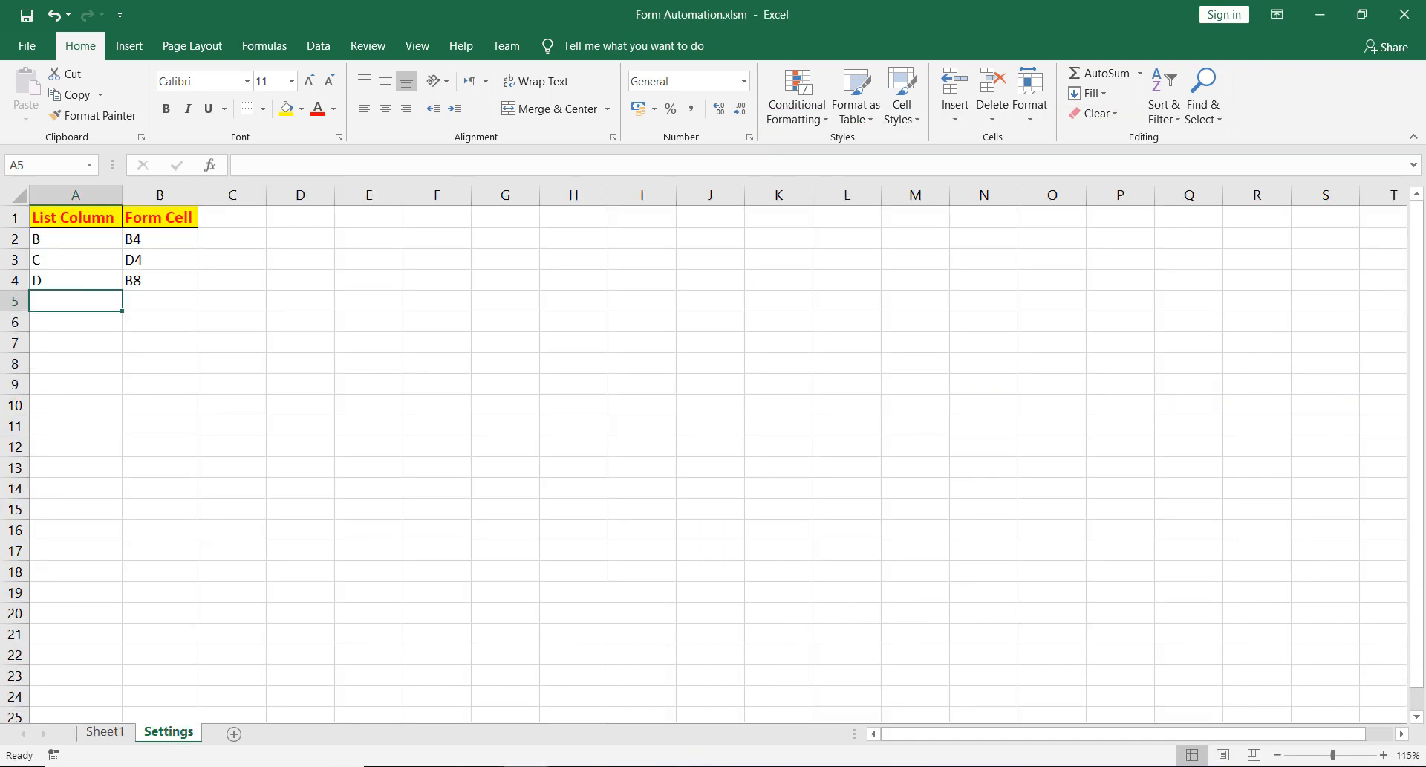
pyautogui.moveTo(528, 765)
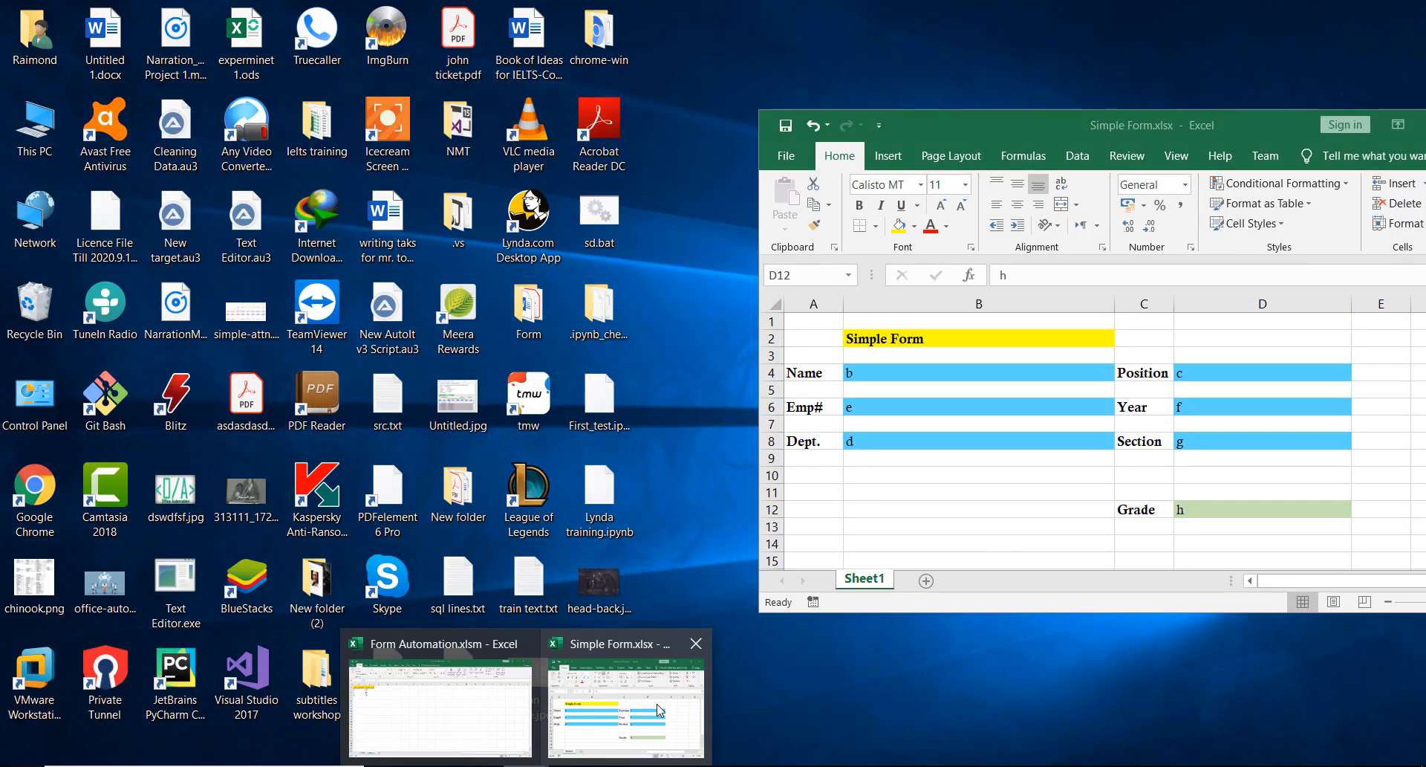
pyautogui.click(660, 710)
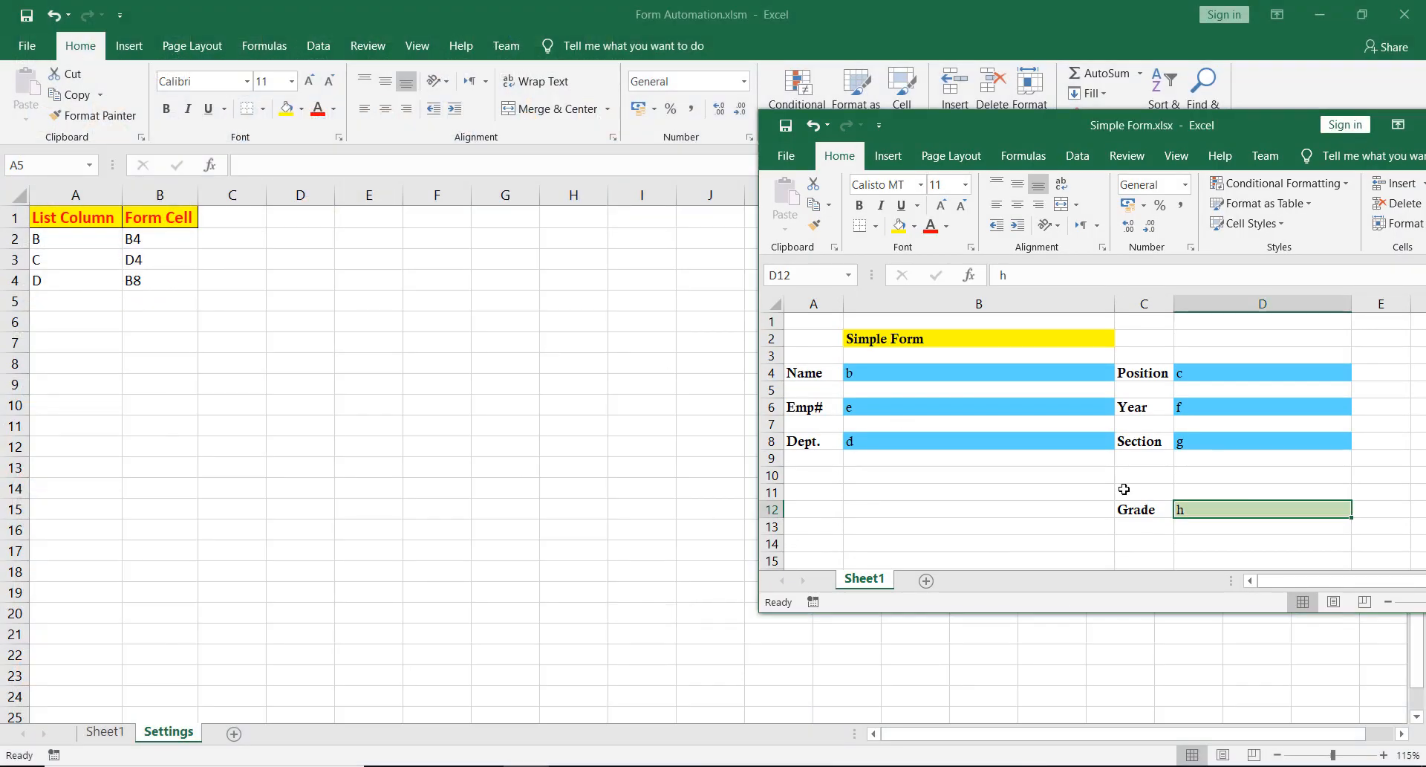
pyautogui.click(1090, 494)
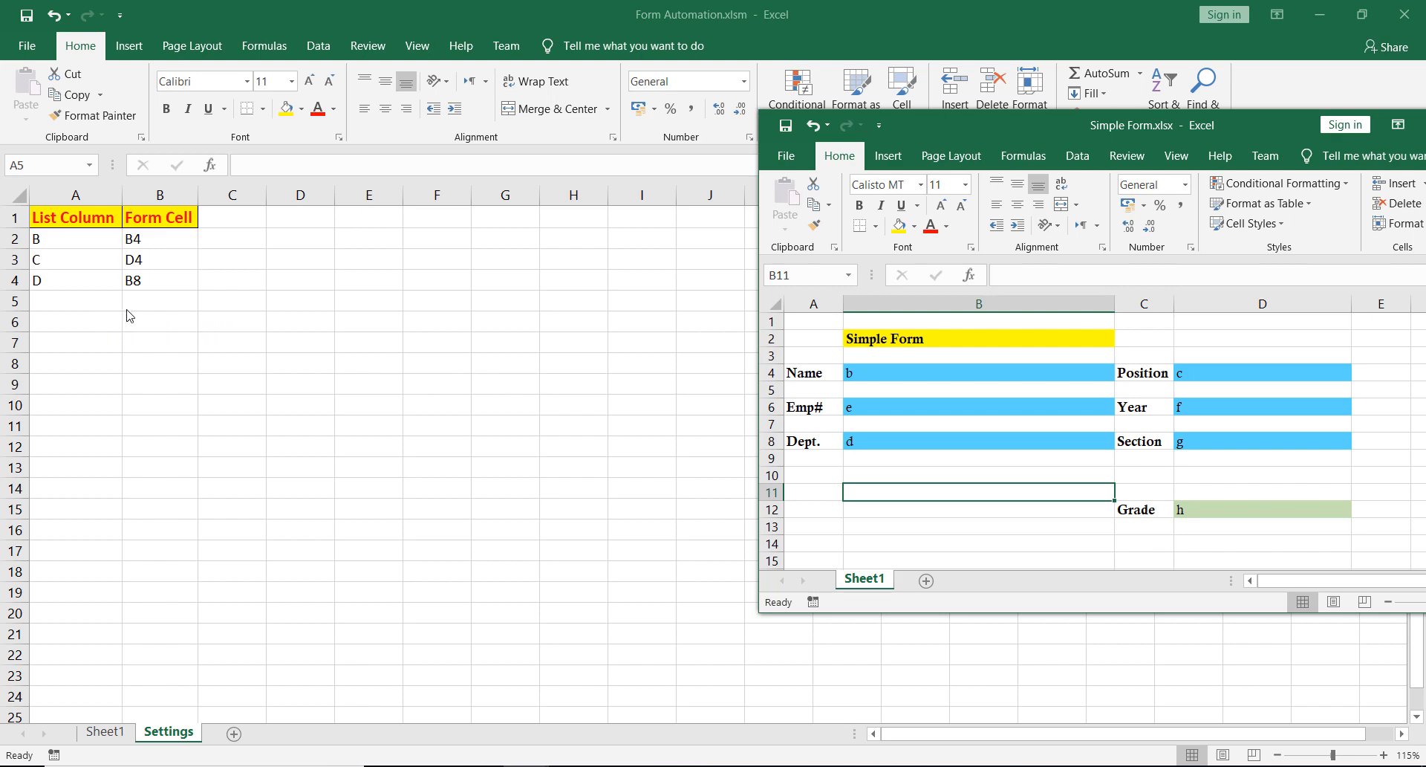
pyautogui.click(1224, 372)
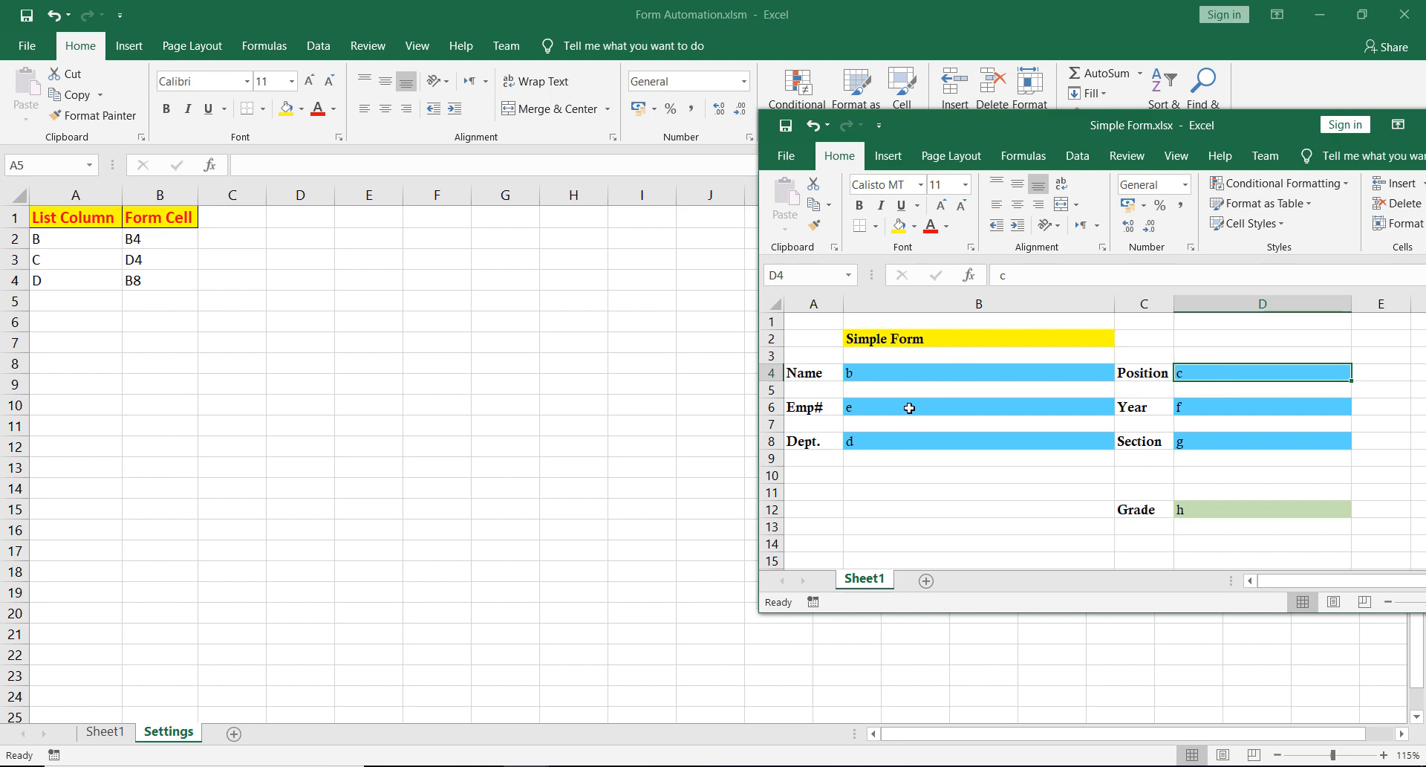
pyautogui.click(867, 405)
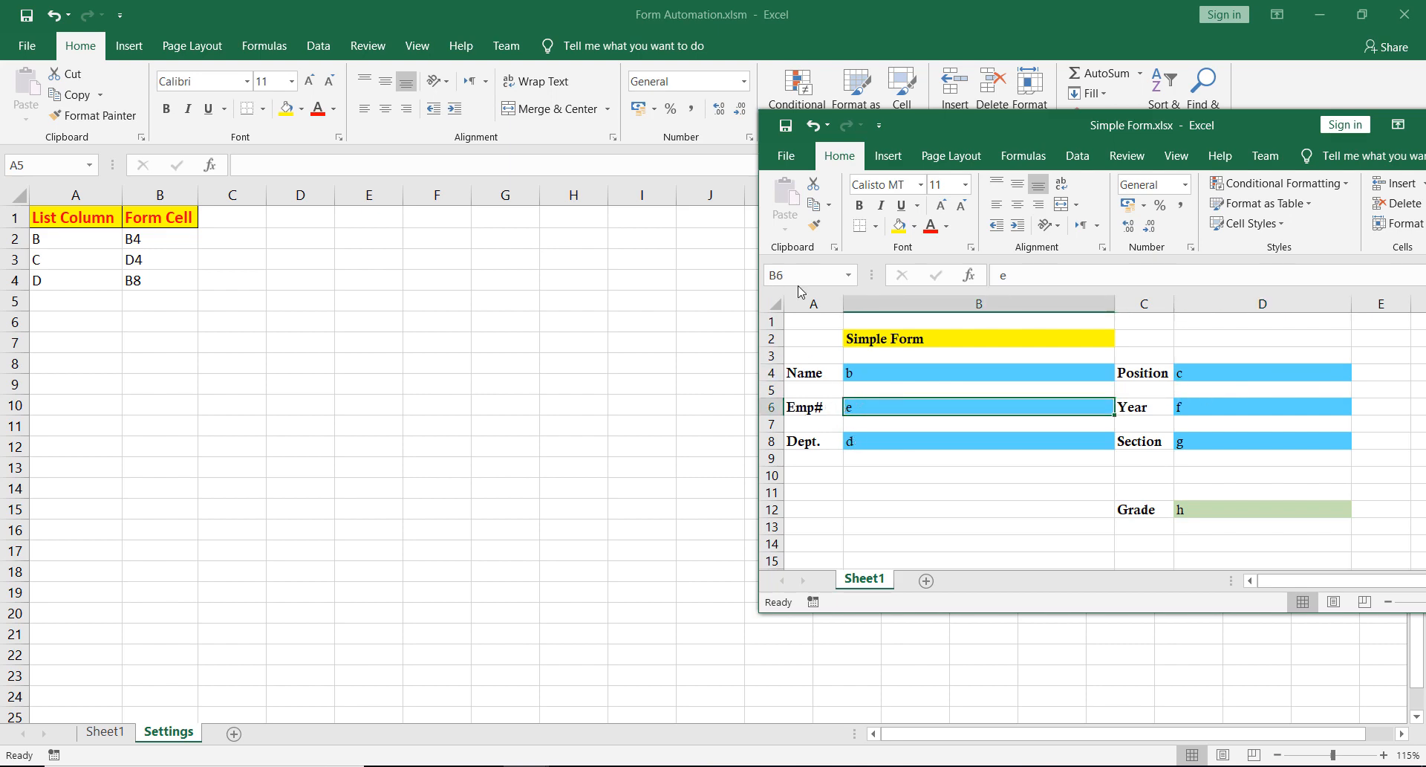
pyautogui.click(92, 301)
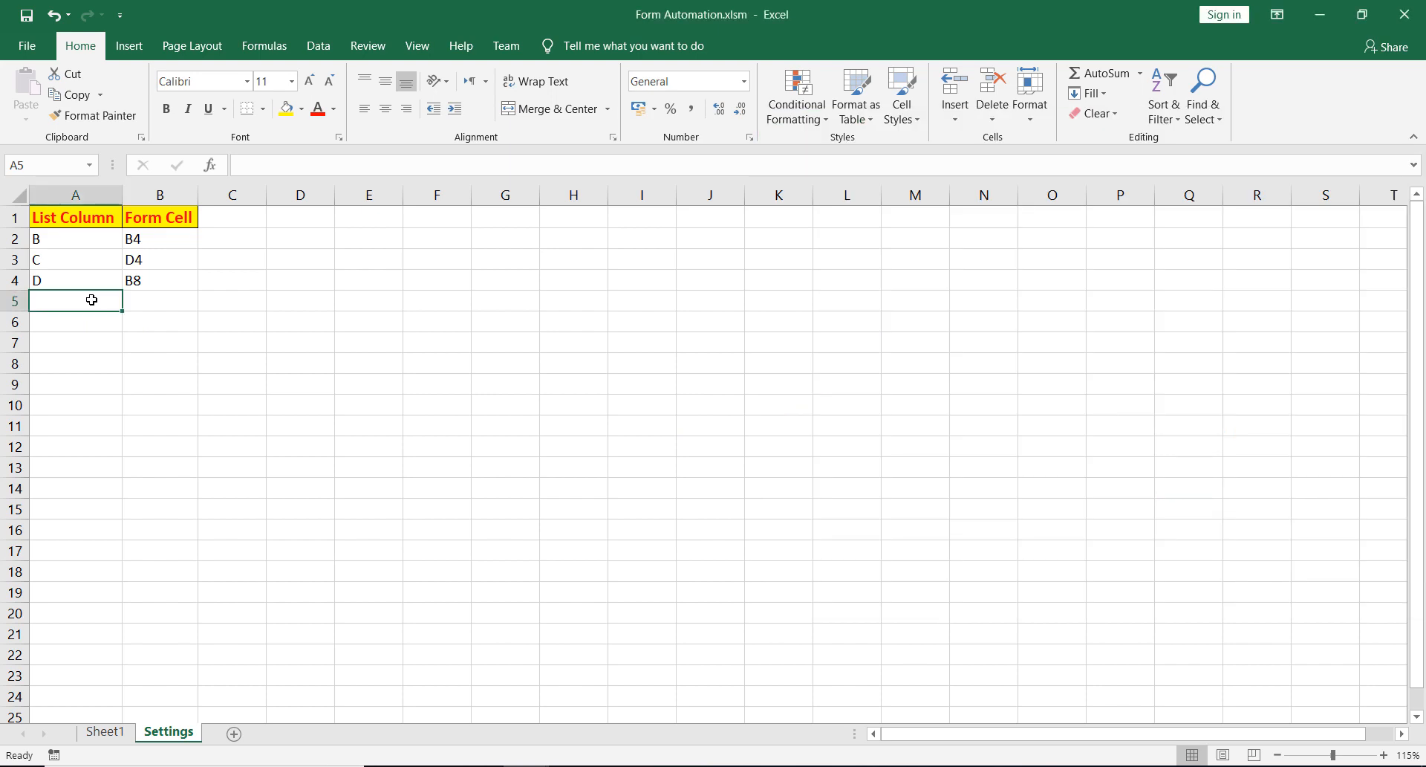
pyautogui.write('E')
pyautogui.press('Tab')
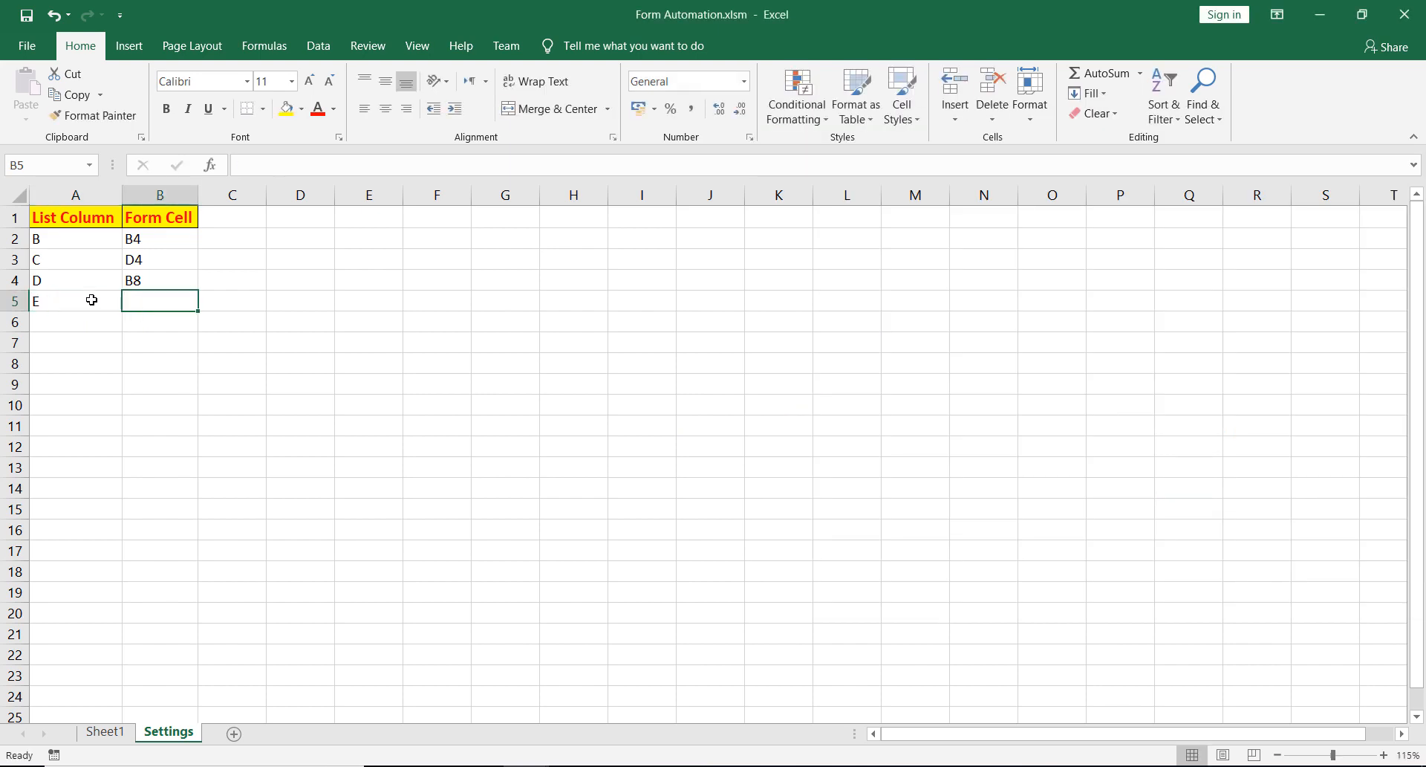
pyautogui.write('B')
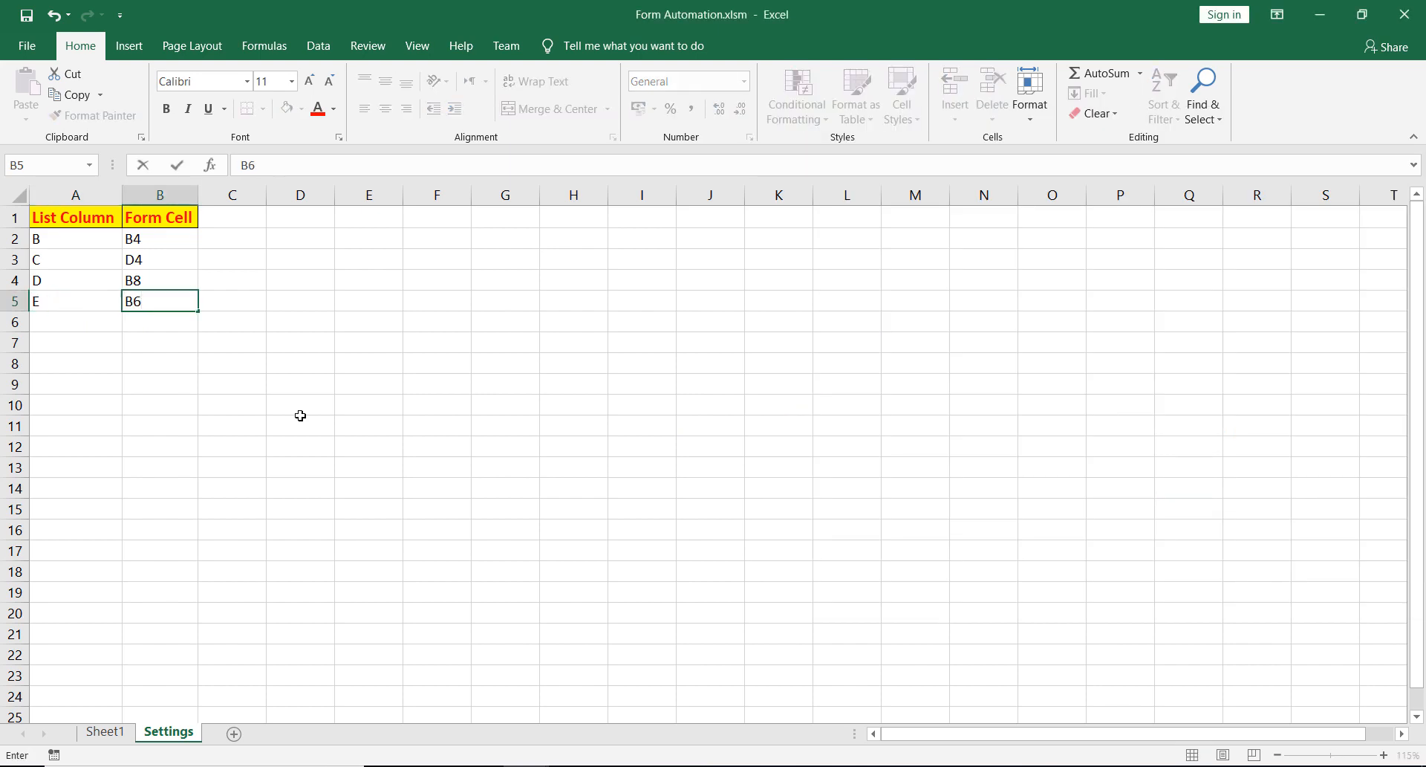
pyautogui.write('6')
# - Look up the form's Year cell and map it in row 6 of Settings with list column F and form cell D6
pyautogui.hotkey('alt', 'Tab')
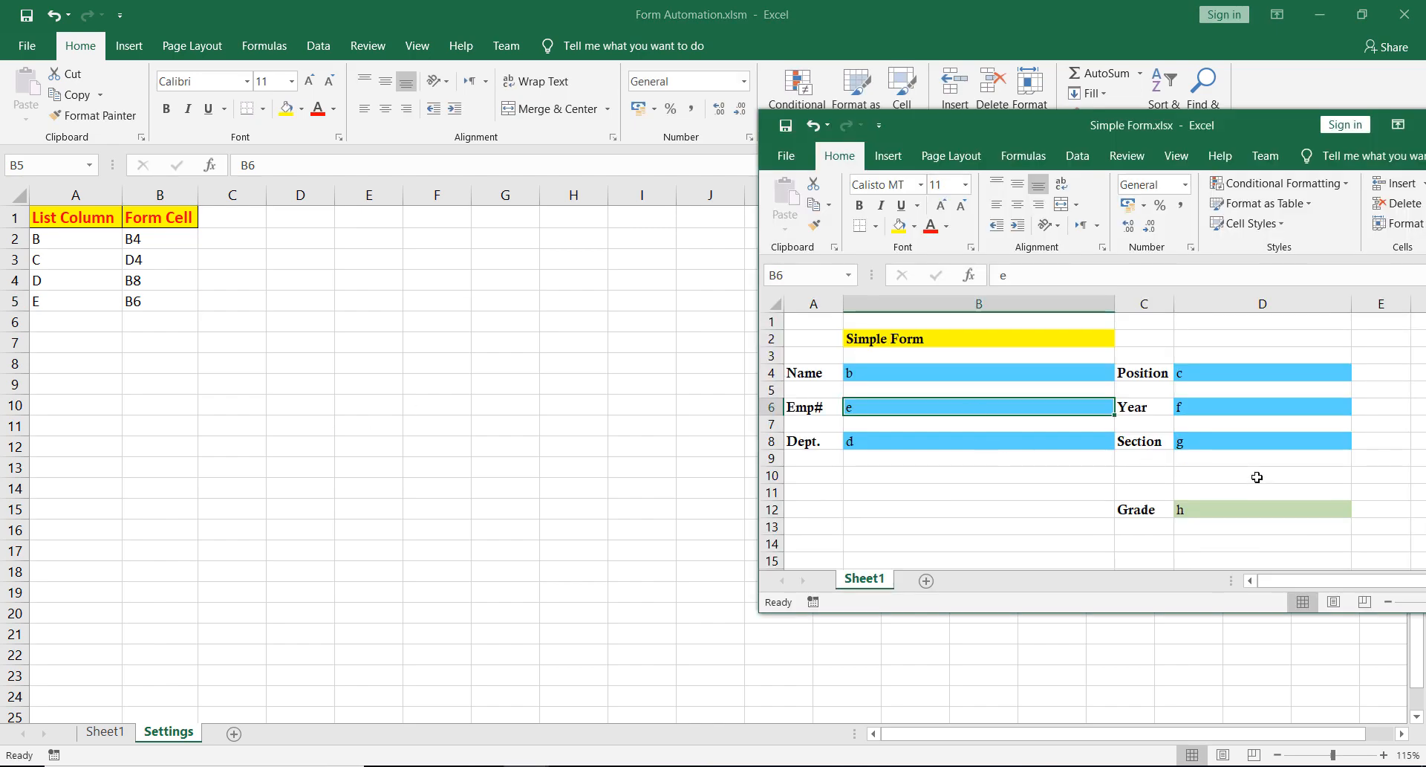
pyautogui.click(1211, 405)
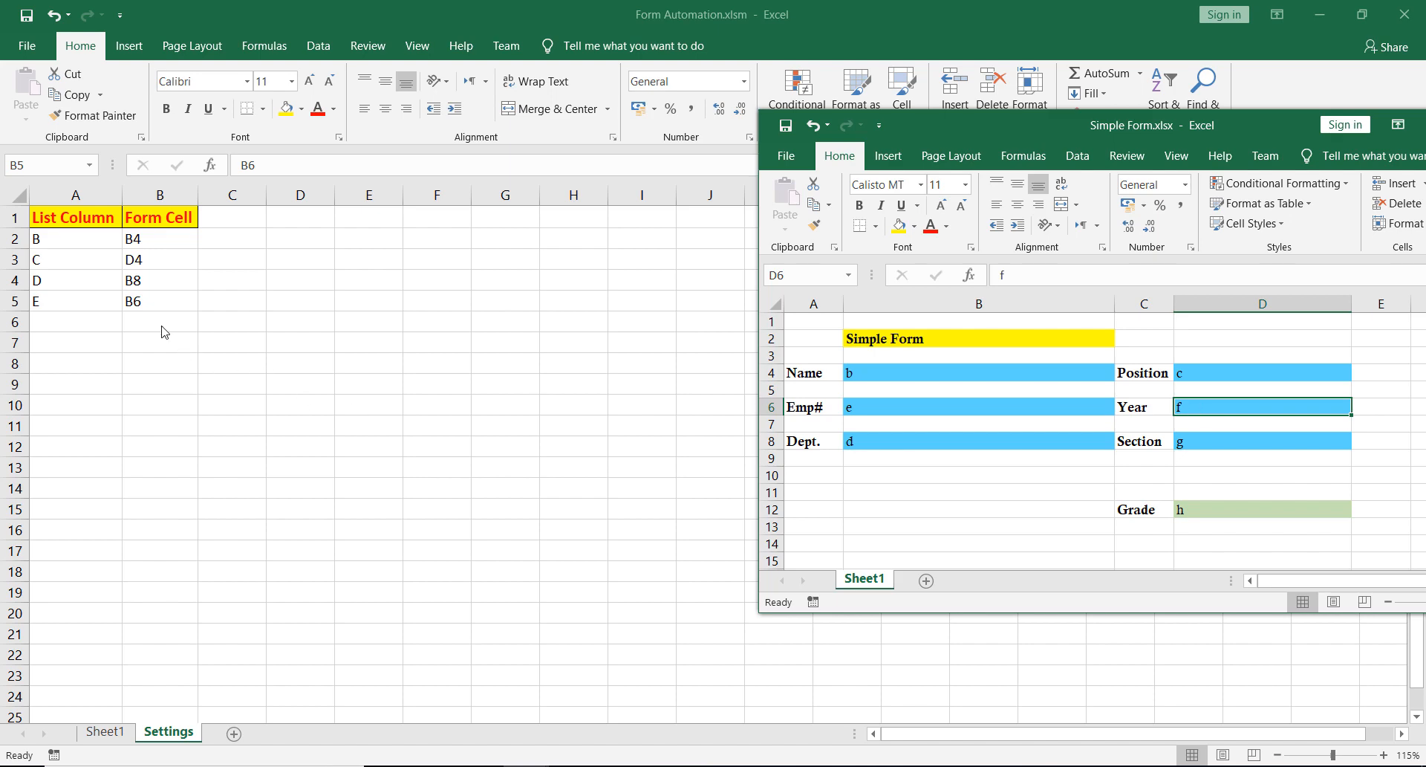
pyautogui.click(94, 327)
pyautogui.click(93, 323)
pyautogui.write('F')
pyautogui.press('Tab')
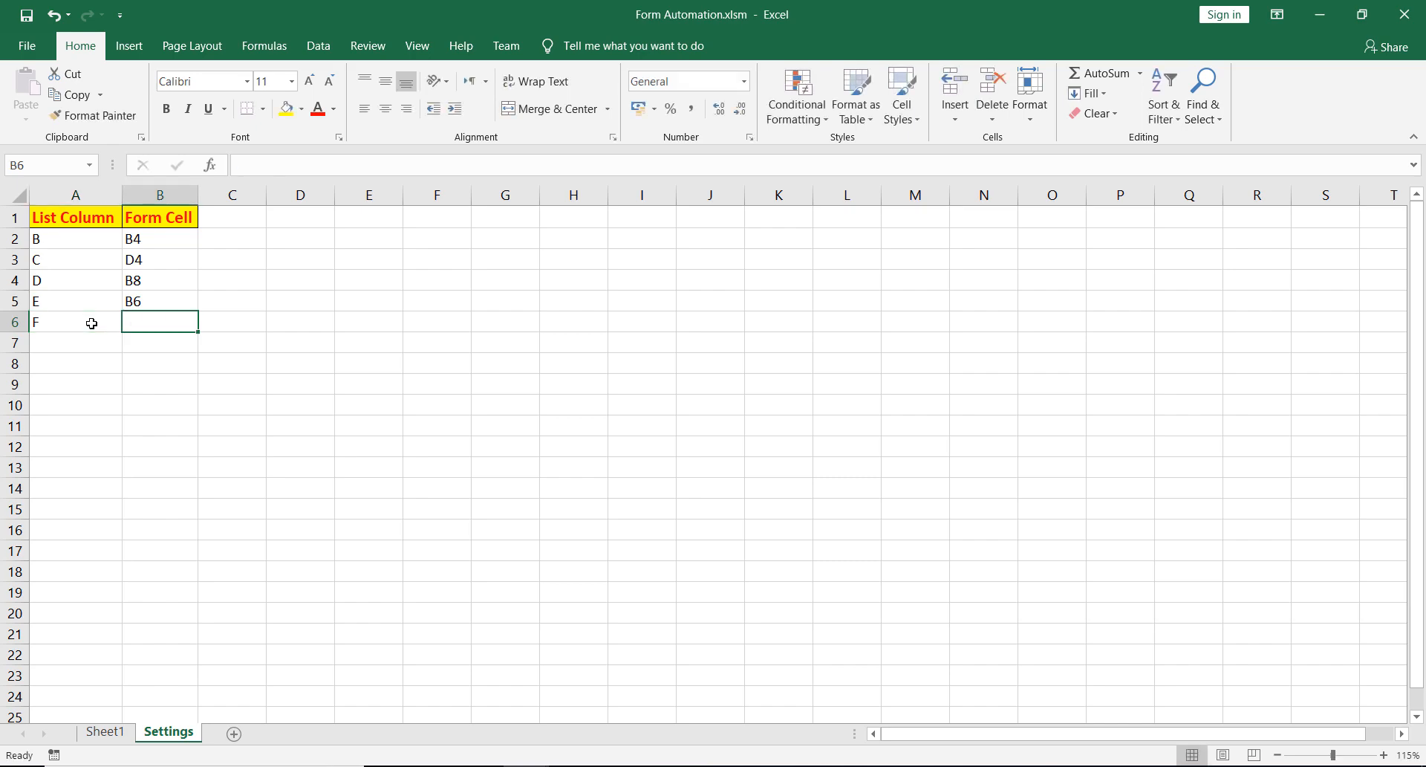
pyautogui.write('D6')
pyautogui.press('Return')
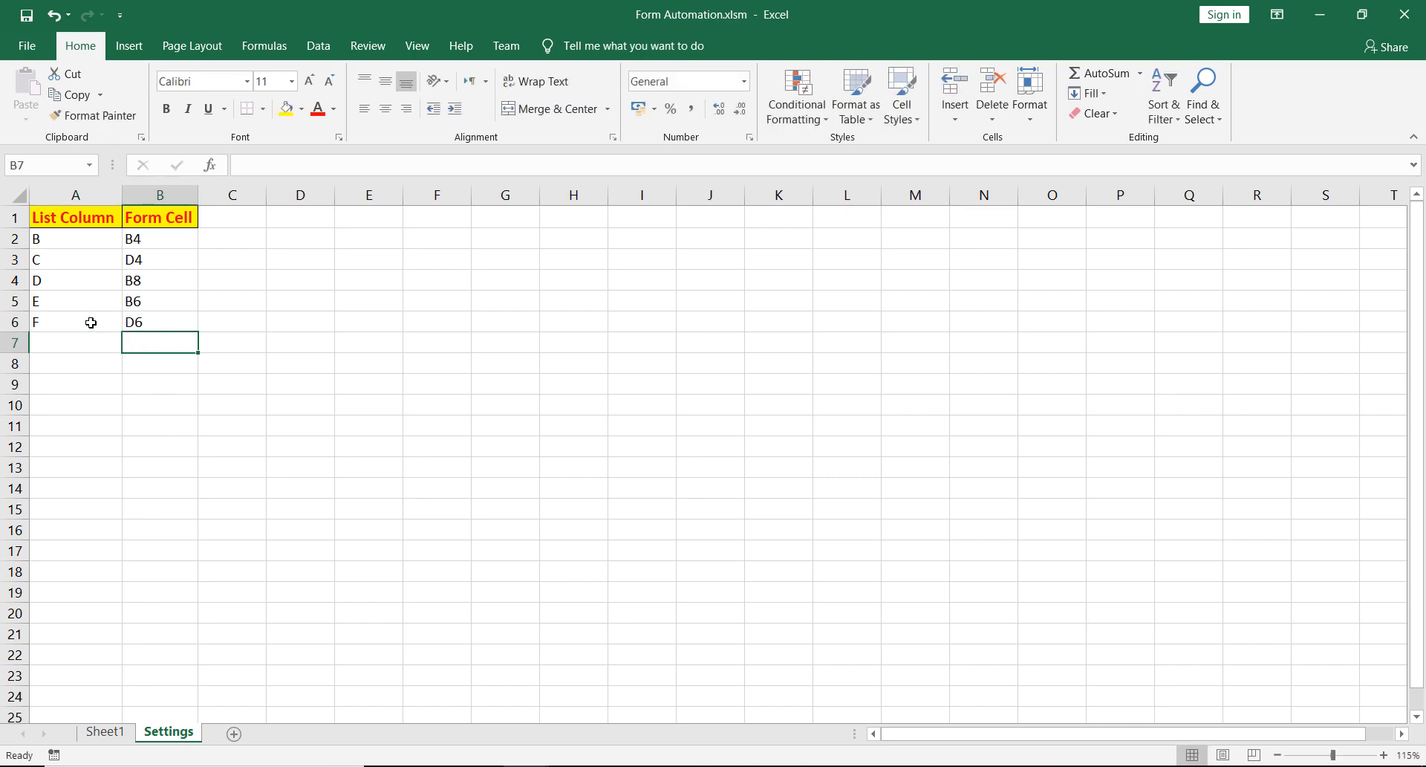
# - Look up the form's Section cell and map it in row 7 of Settings with list column G and form cell D8
pyautogui.hotkey('alt', 'Tab')
pyautogui.click(1234, 446)
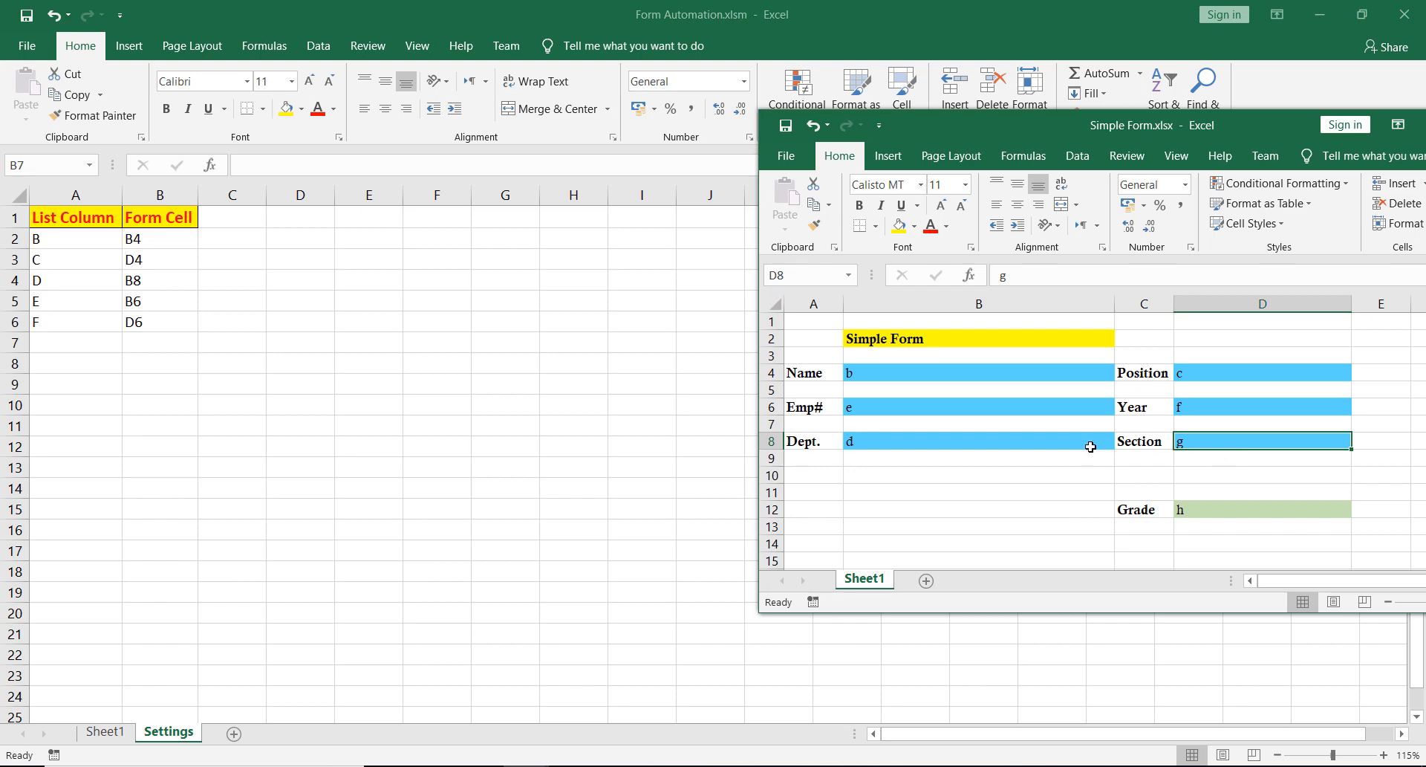
pyautogui.hotkey('alt', 'Tab')
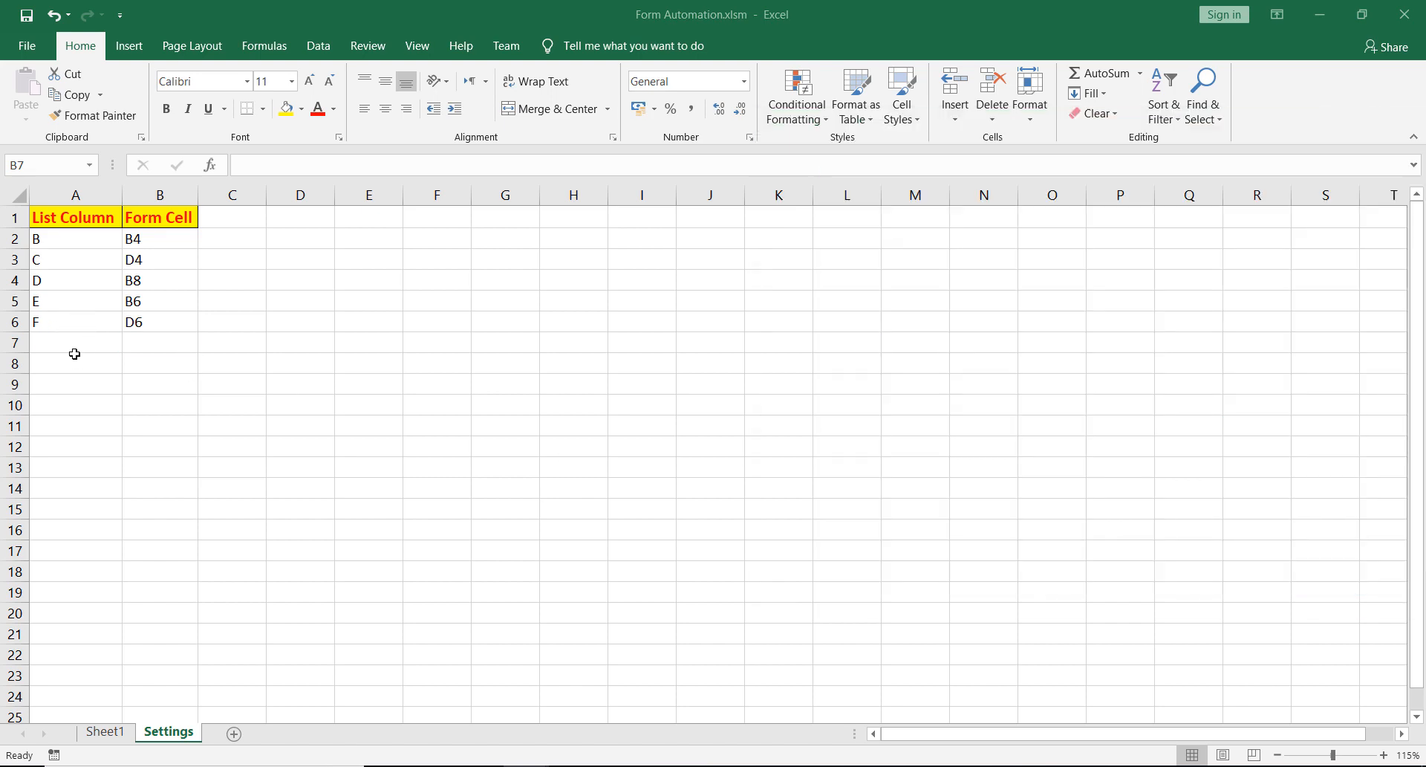
pyautogui.click(71, 360)
pyautogui.click(73, 337)
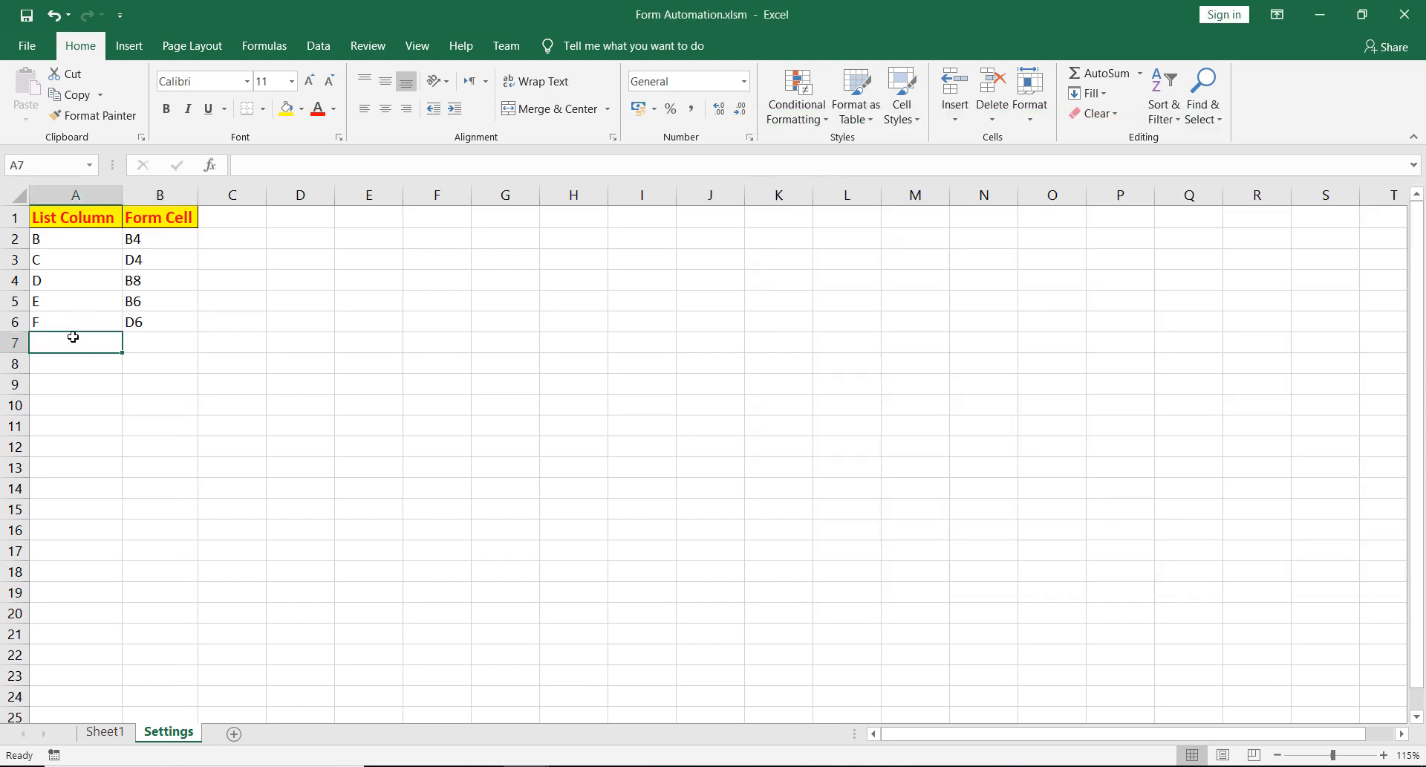
pyautogui.write('G')
pyautogui.press('Tab')
pyautogui.write('D')
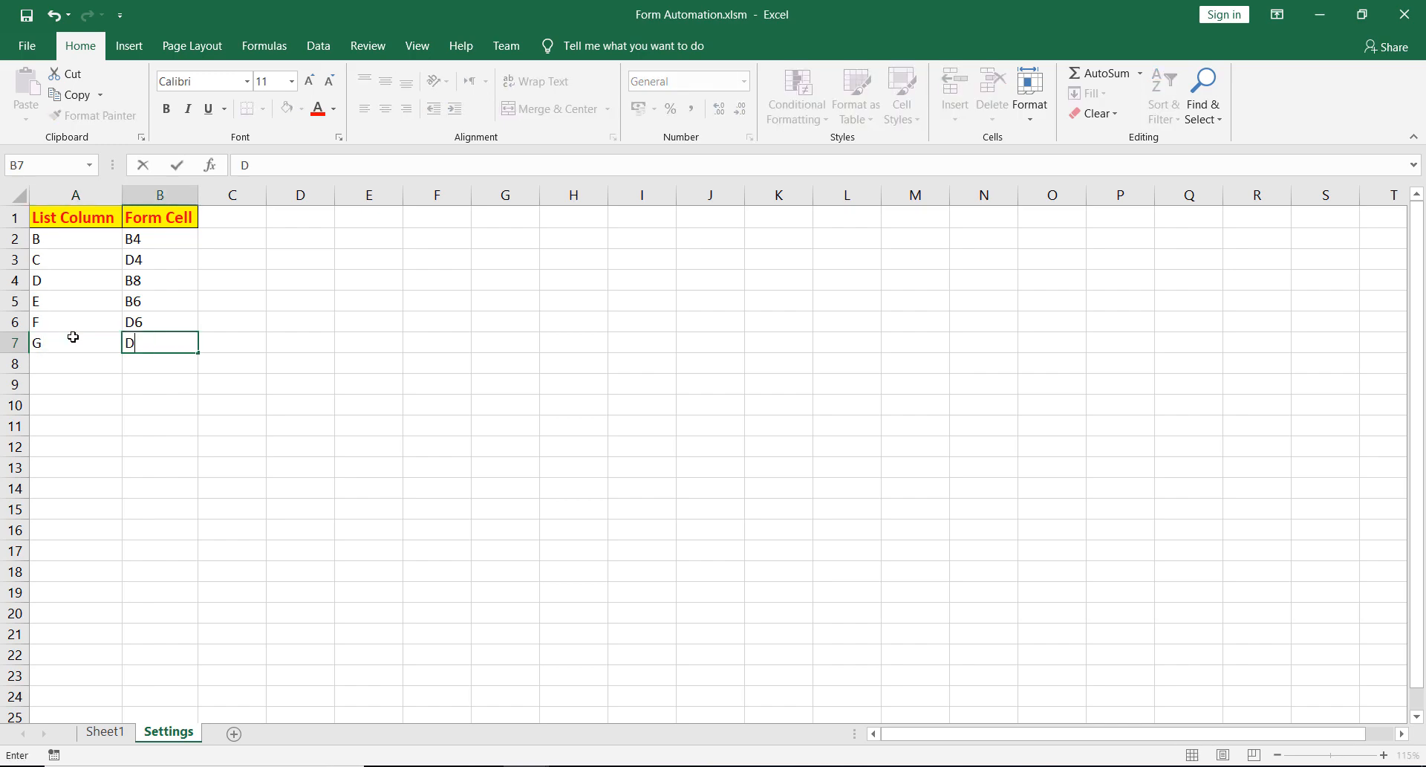
pyautogui.write('8')
pyautogui.press('Return')
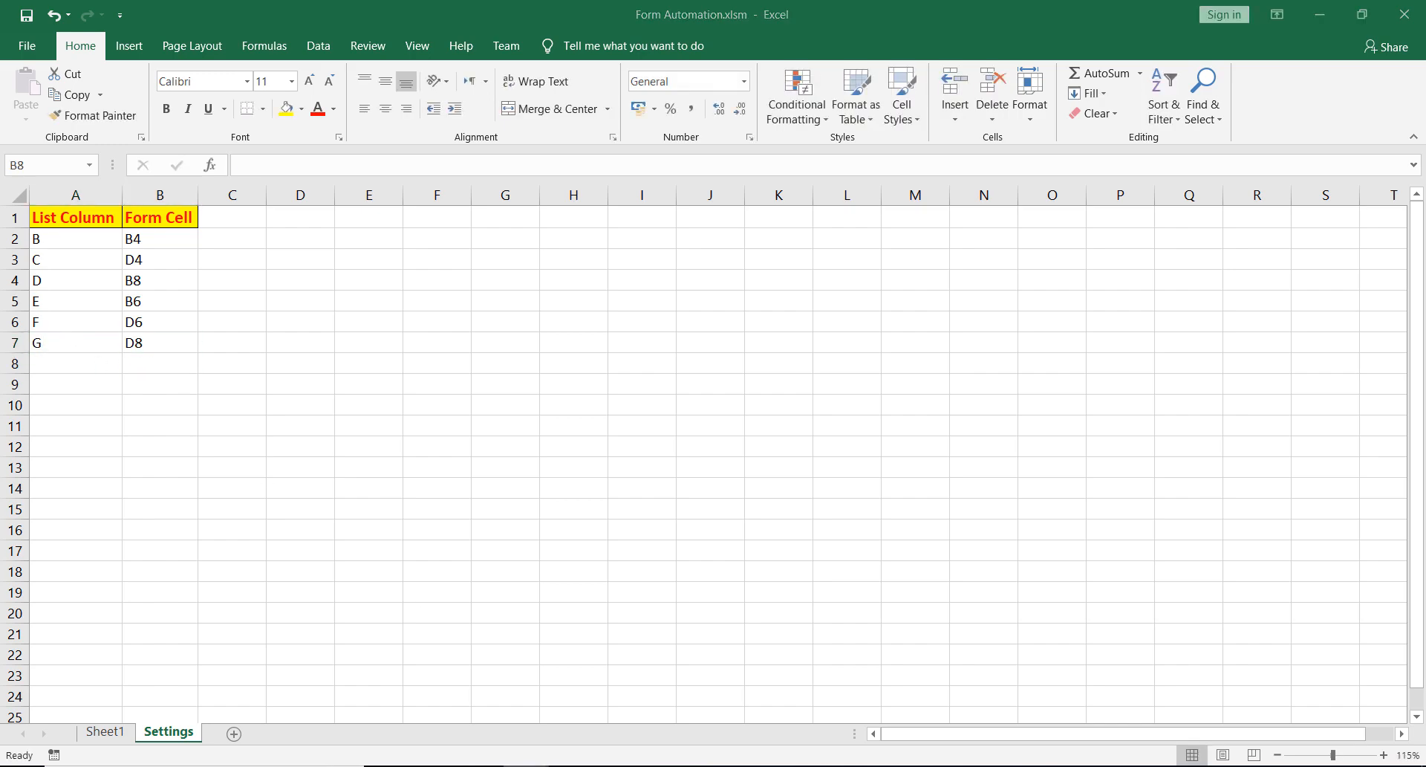
# - Look up the form's Grade cell and map it in row 8 of Settings with list column H and form cell D12
pyautogui.moveTo(569, 763)
pyautogui.click(647, 735)
pyautogui.click(1236, 512)
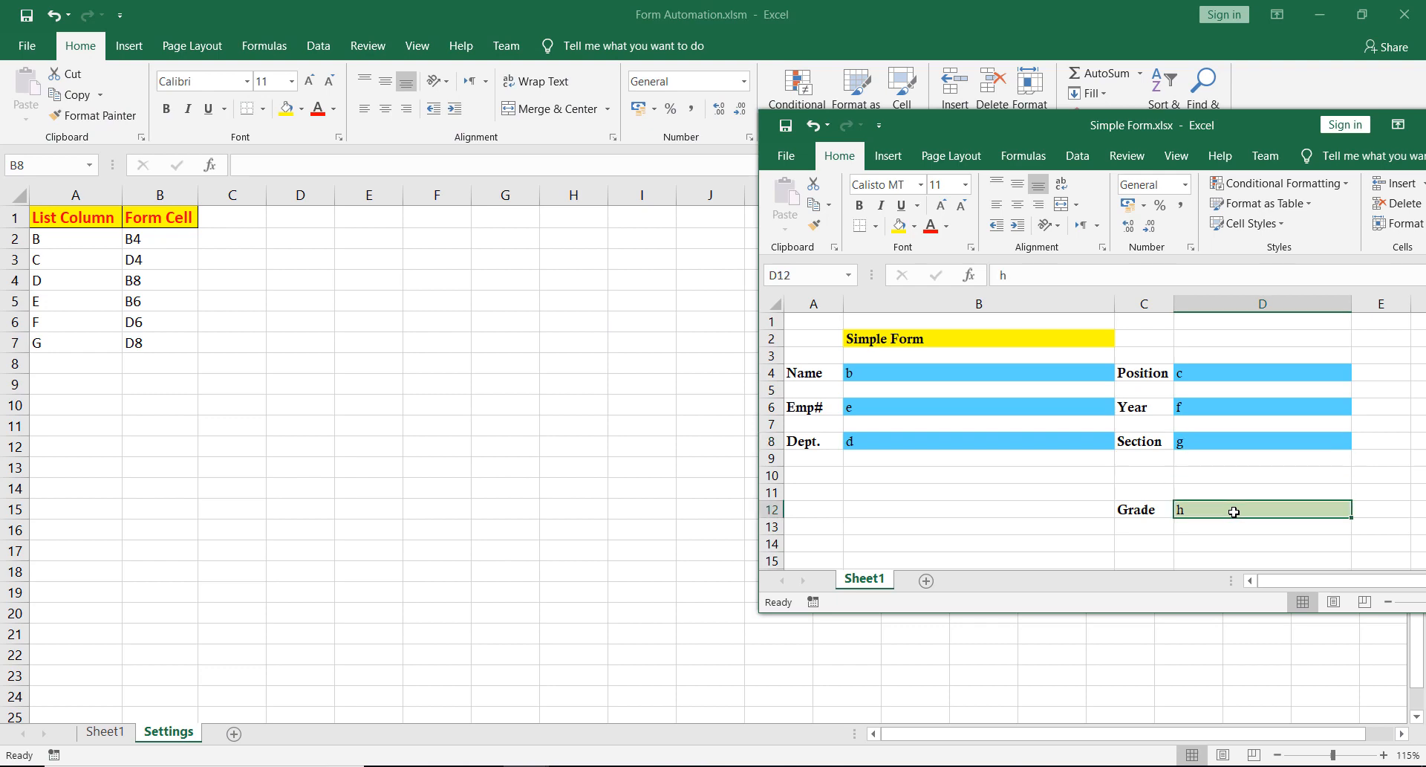
pyautogui.click(84, 368)
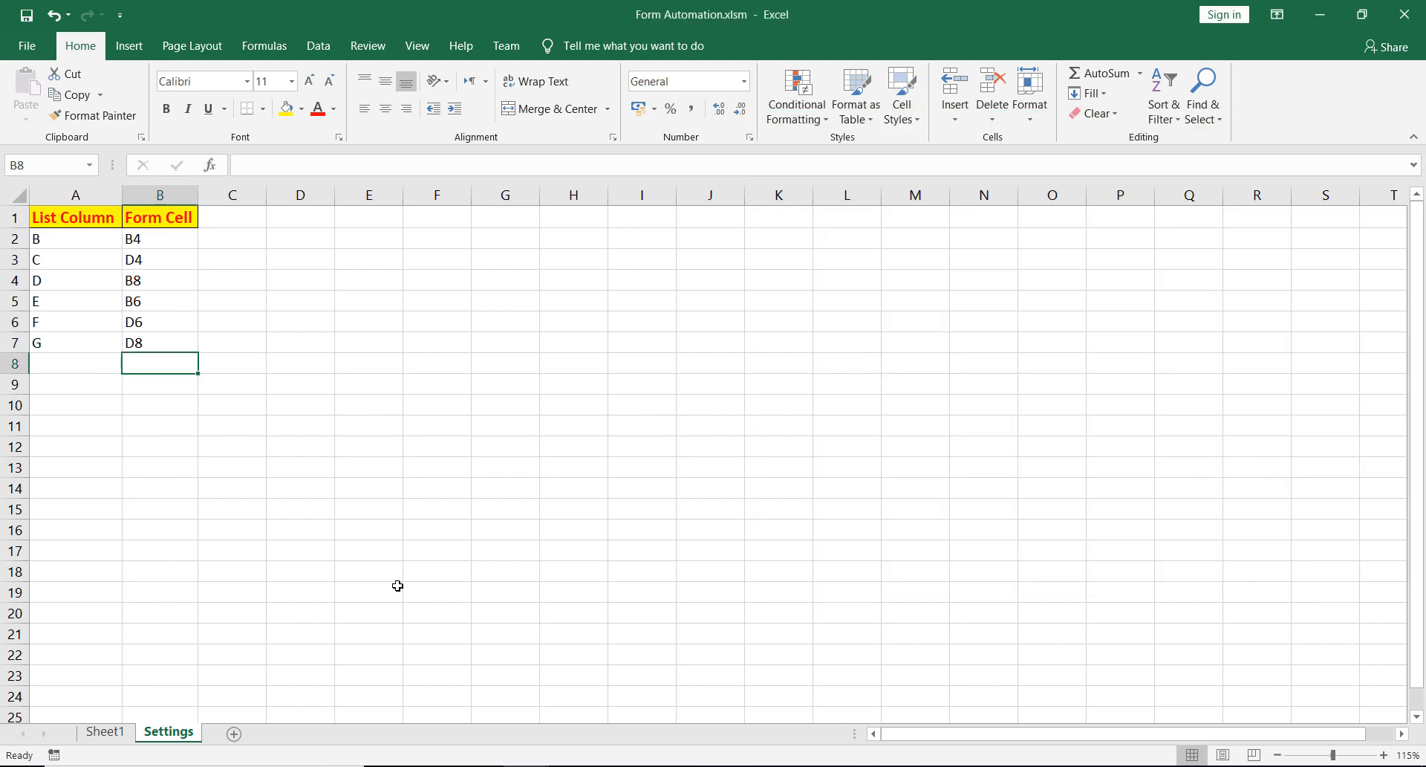
pyautogui.moveTo(496, 764)
pyautogui.click(639, 691)
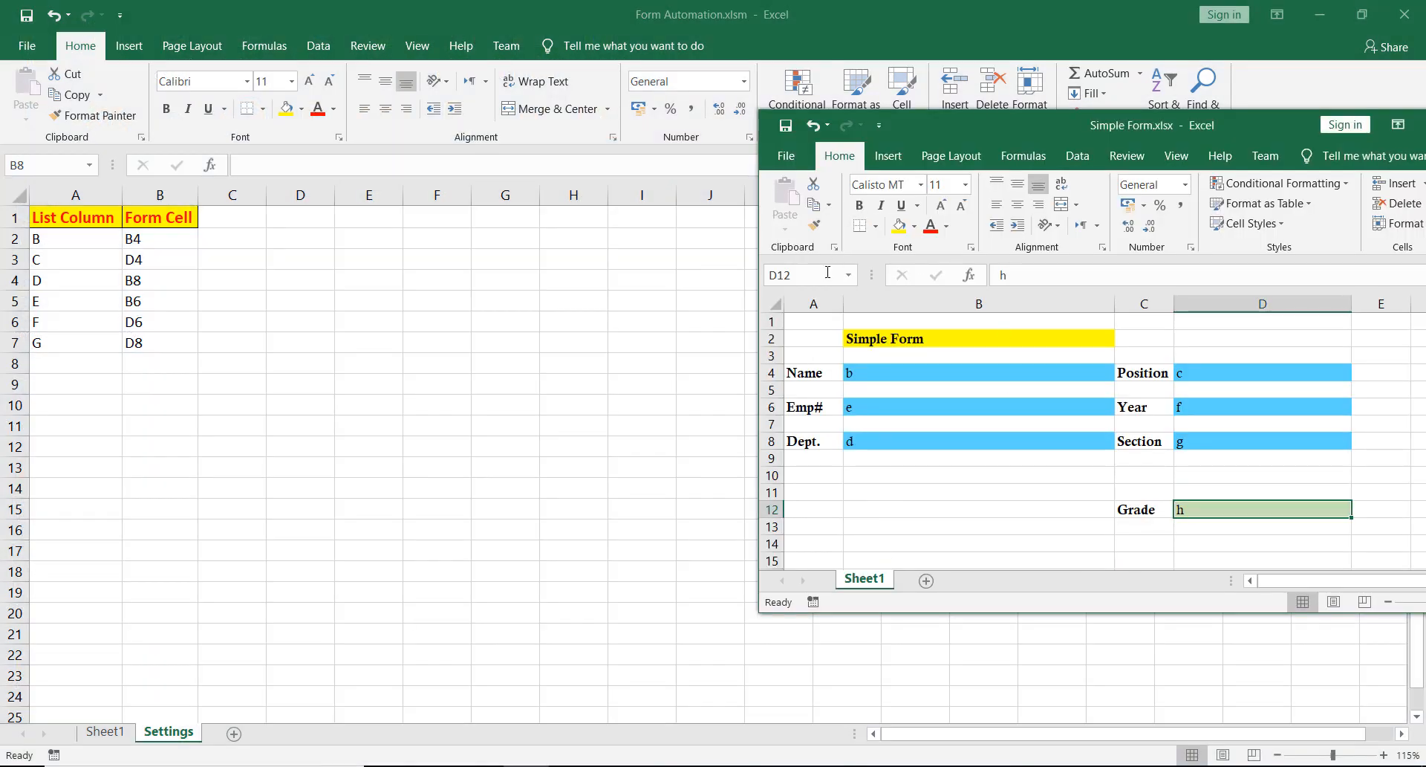
pyautogui.click(138, 372)
pyautogui.write('D12')
pyautogui.click(90, 366)
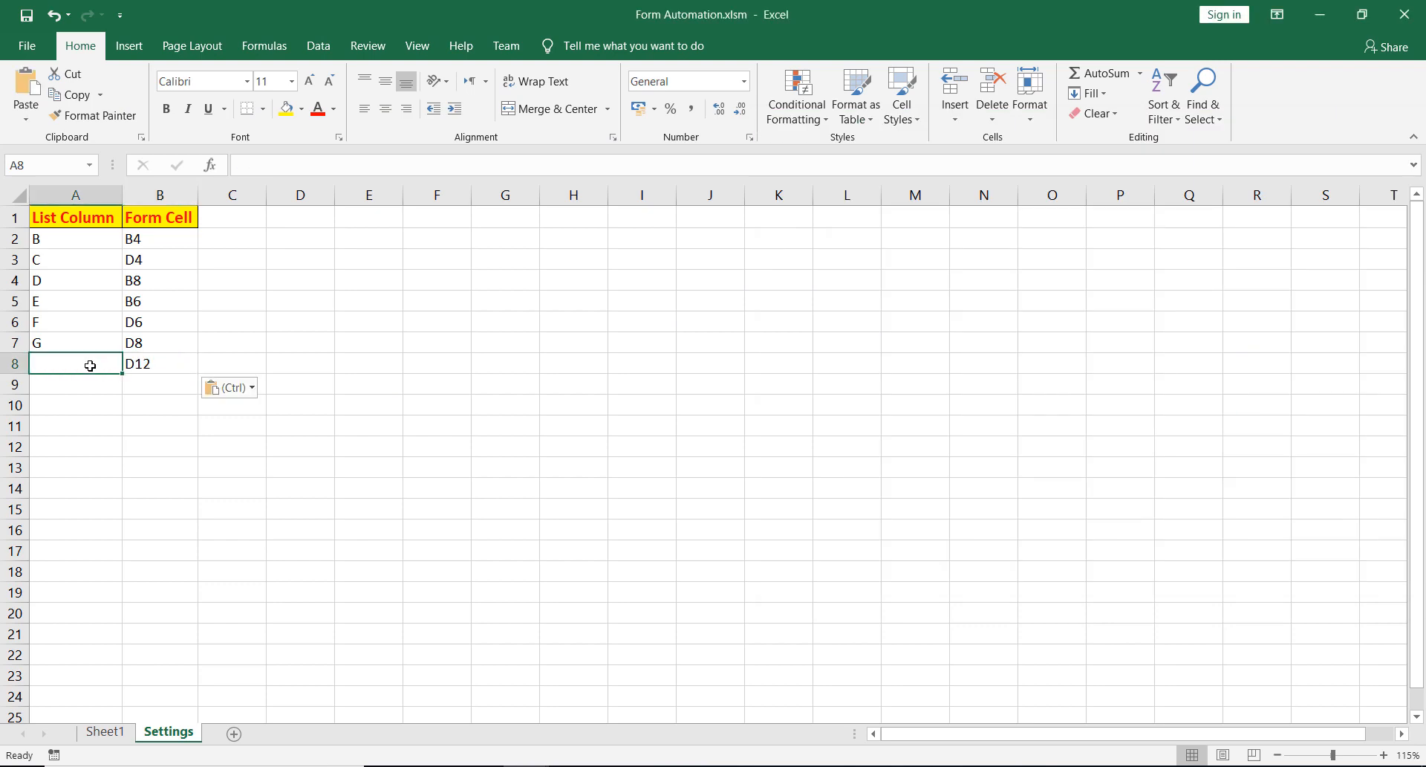
pyautogui.write('H')
pyautogui.press('Return')
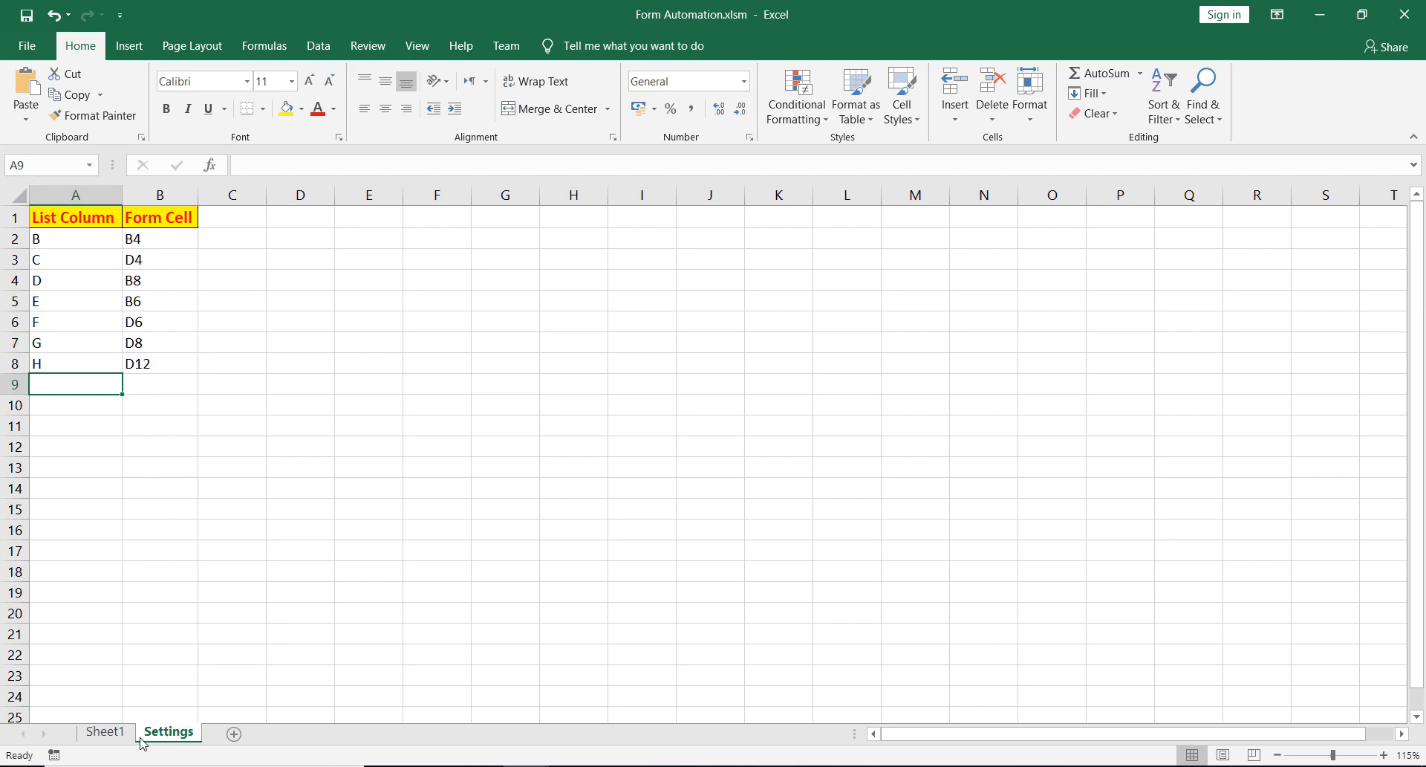
# - Return to the employee list on Sheet1 and select an empty cell below the table
pyautogui.click(105, 731)
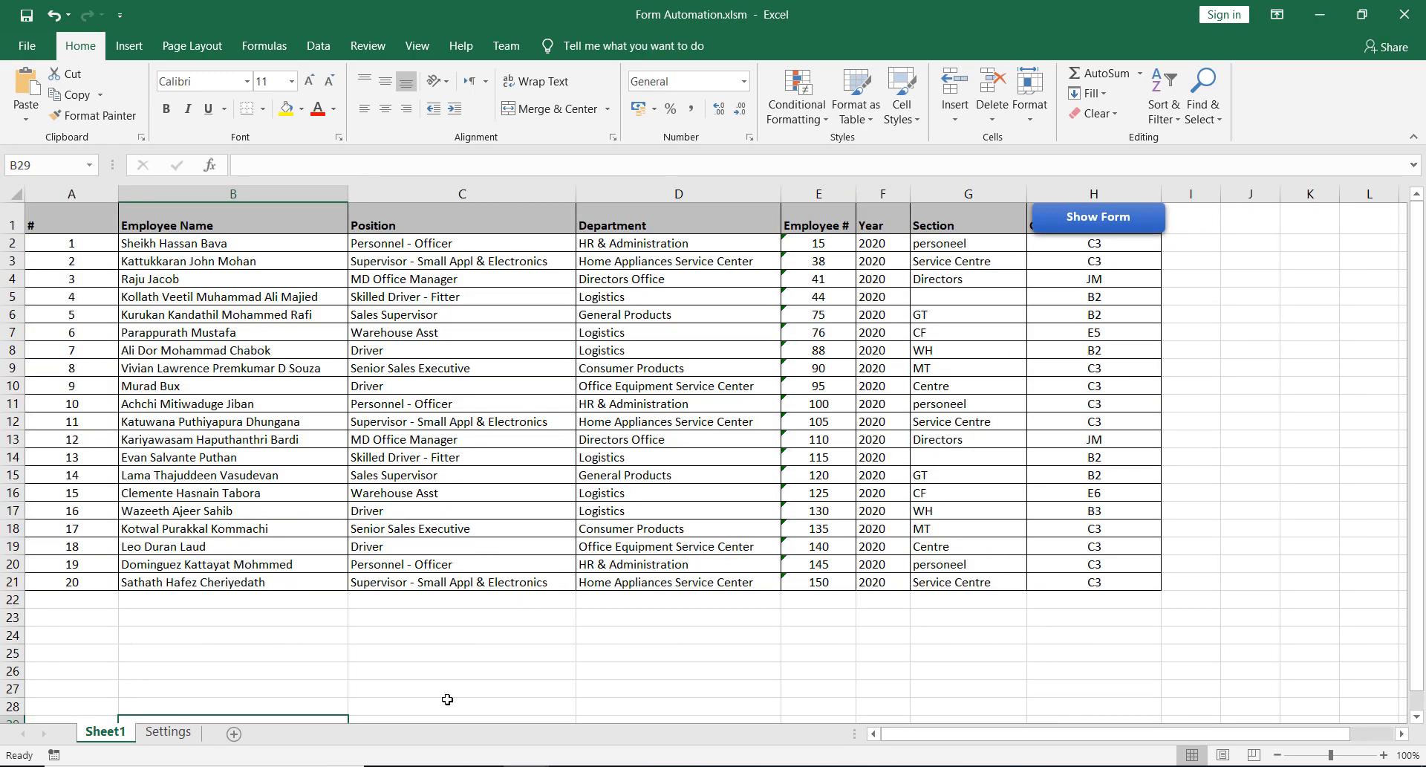
pyautogui.press('Up')
pyautogui.press('Up')
pyautogui.press('Up')
pyautogui.press('Up')
pyautogui.press('Up')
pyautogui.press('Up')
# - Clear the column letters from all field cells of Simple Form.xlsx, D4:D12 and B4:B8
pyautogui.moveTo(526, 764)
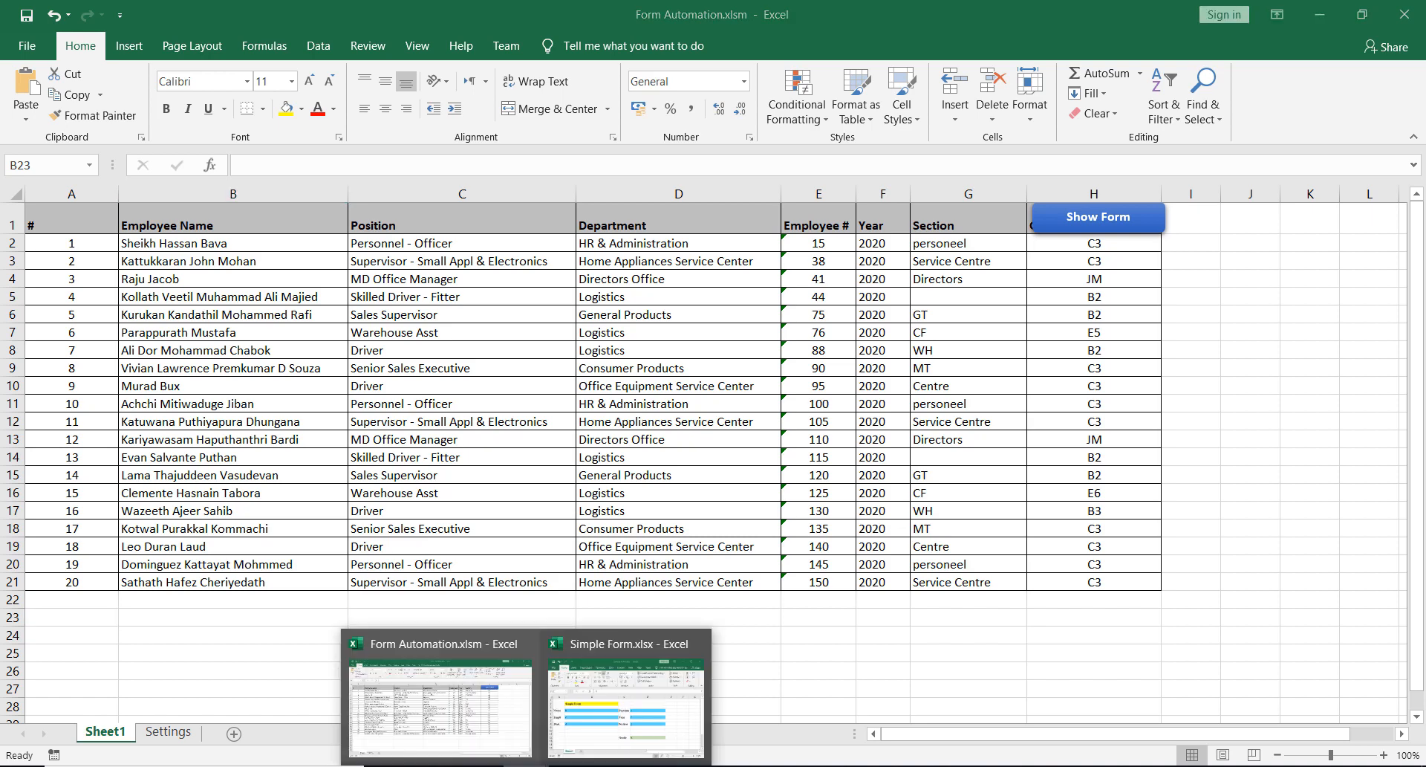
pyautogui.click(604, 734)
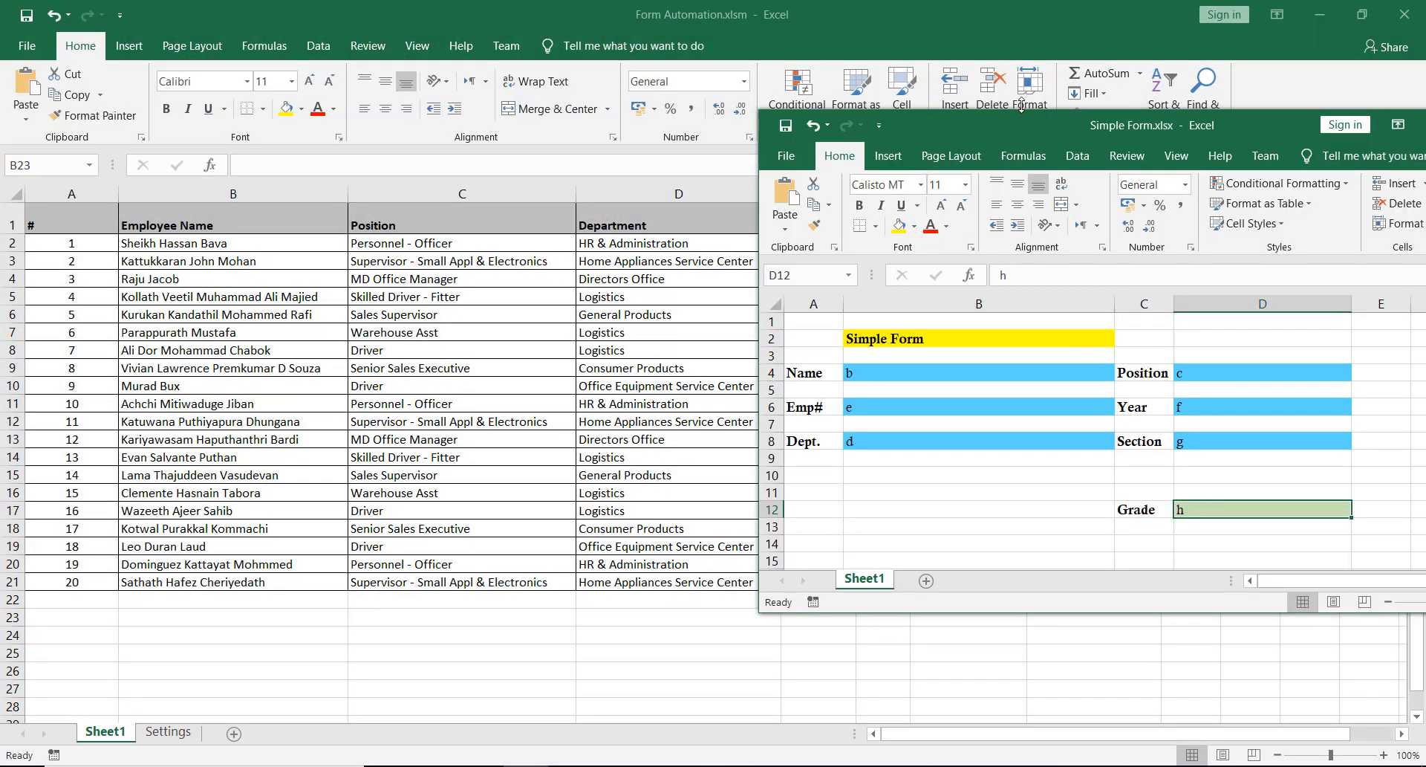
pyautogui.moveTo(899, 138); pyautogui.dragTo(623, 178)
pyautogui.moveTo(979, 412); pyautogui.dragTo(956, 554)
pyautogui.press('Delete')
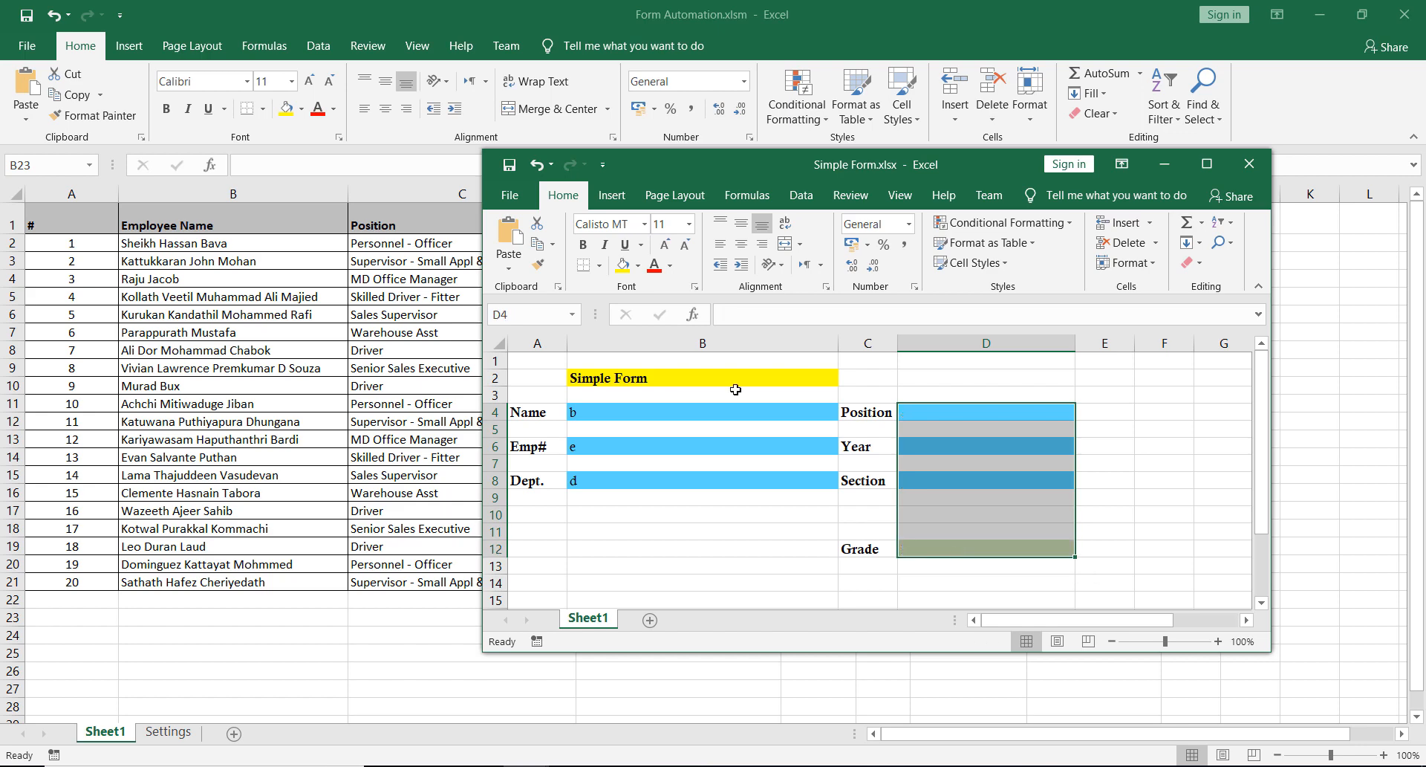
pyautogui.moveTo(643, 413); pyautogui.dragTo(640, 484)
pyautogui.press('Delete')
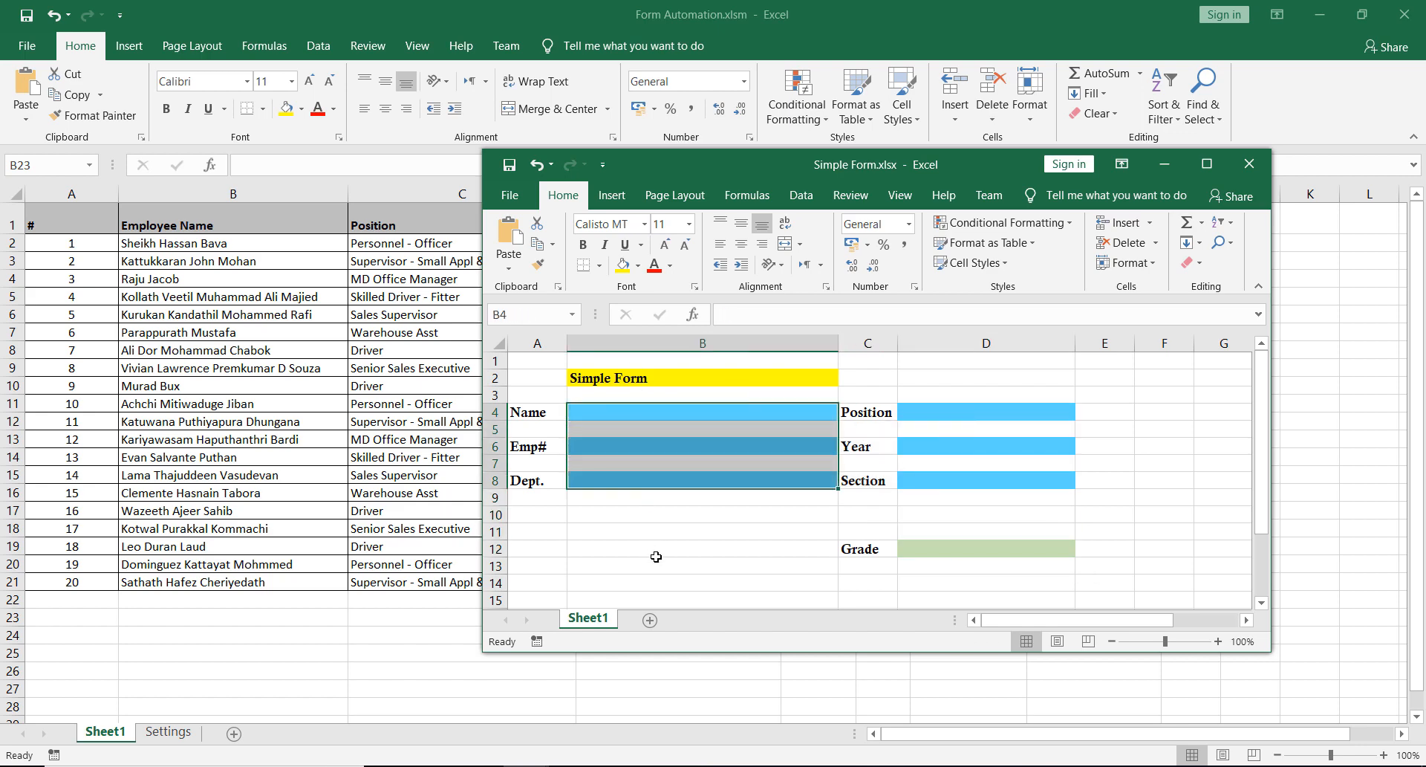
pyautogui.click(645, 549)
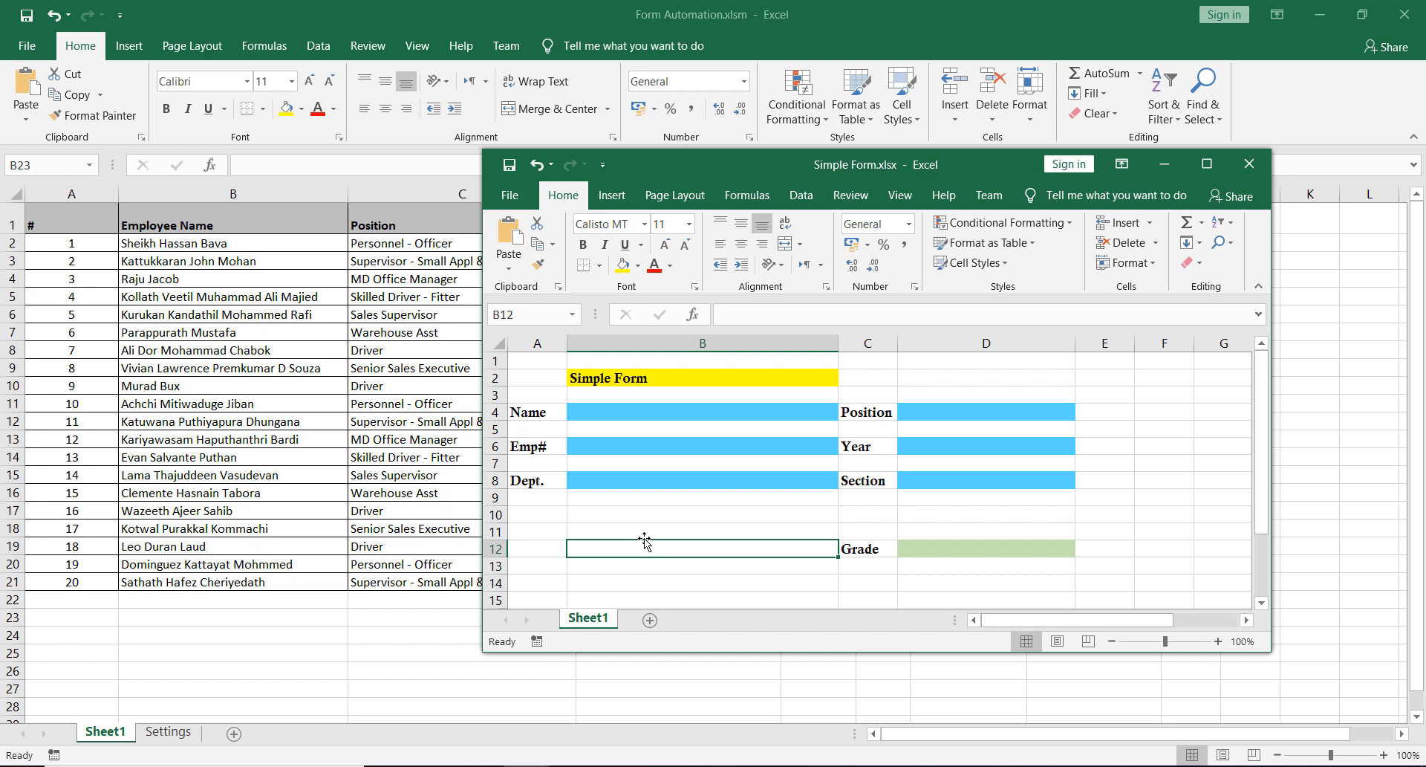
pyautogui.click(618, 447)
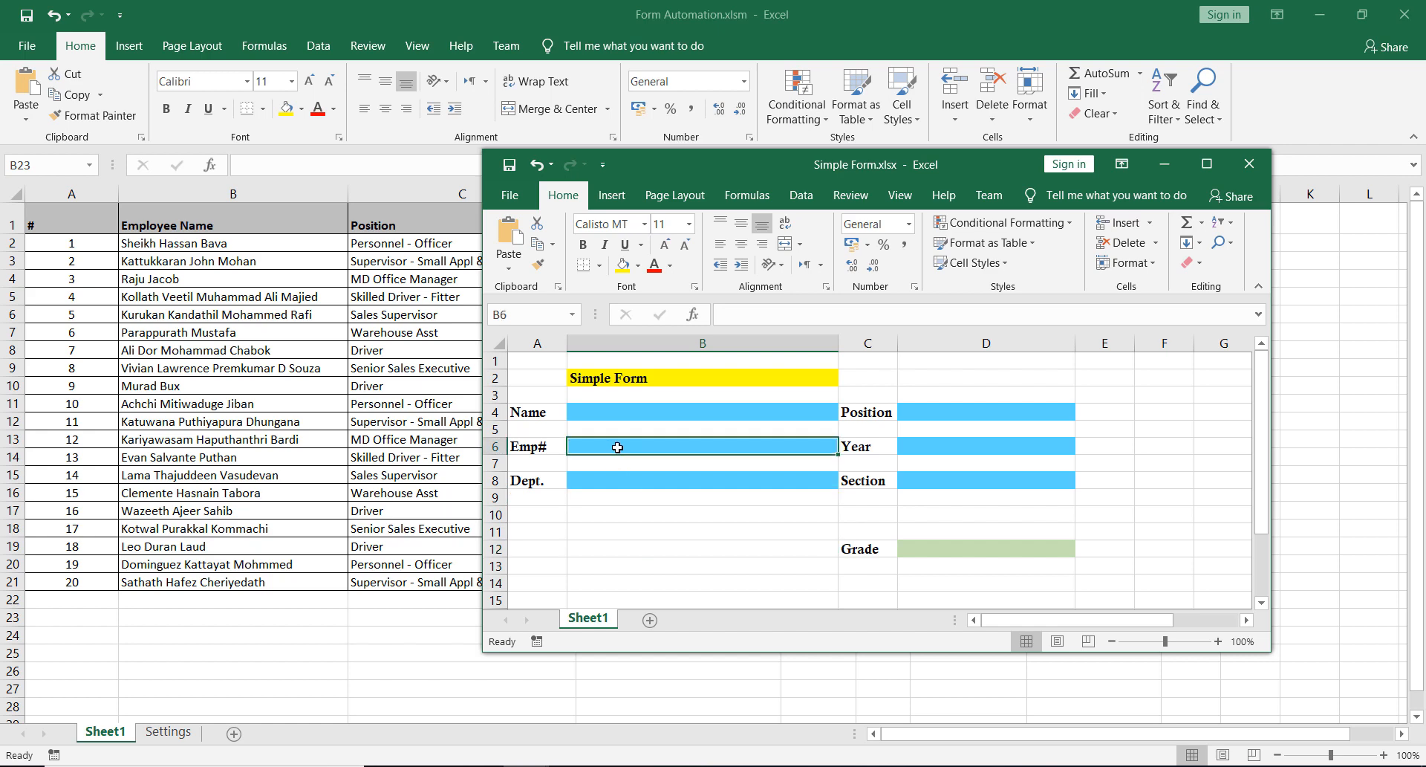
pyautogui.click(634, 376)
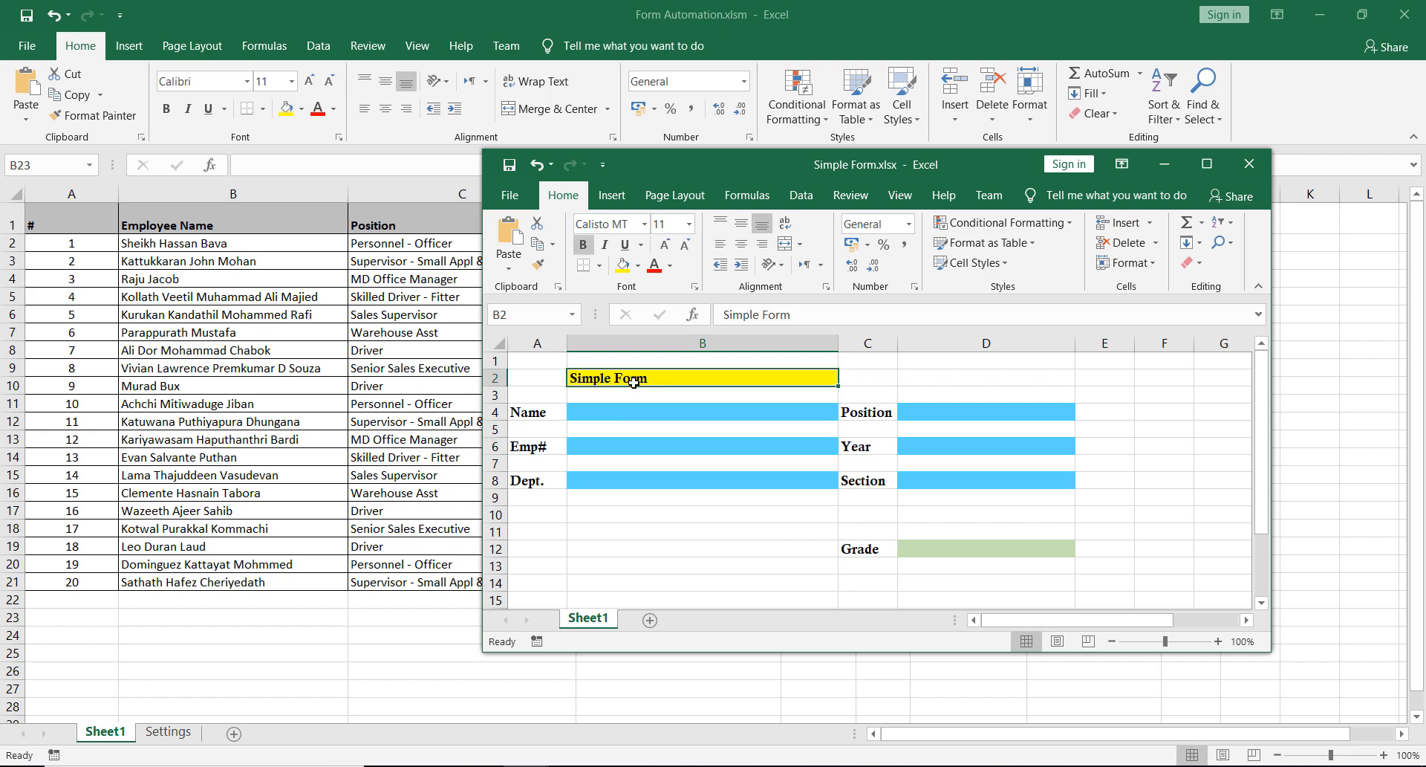
pyautogui.click(643, 413)
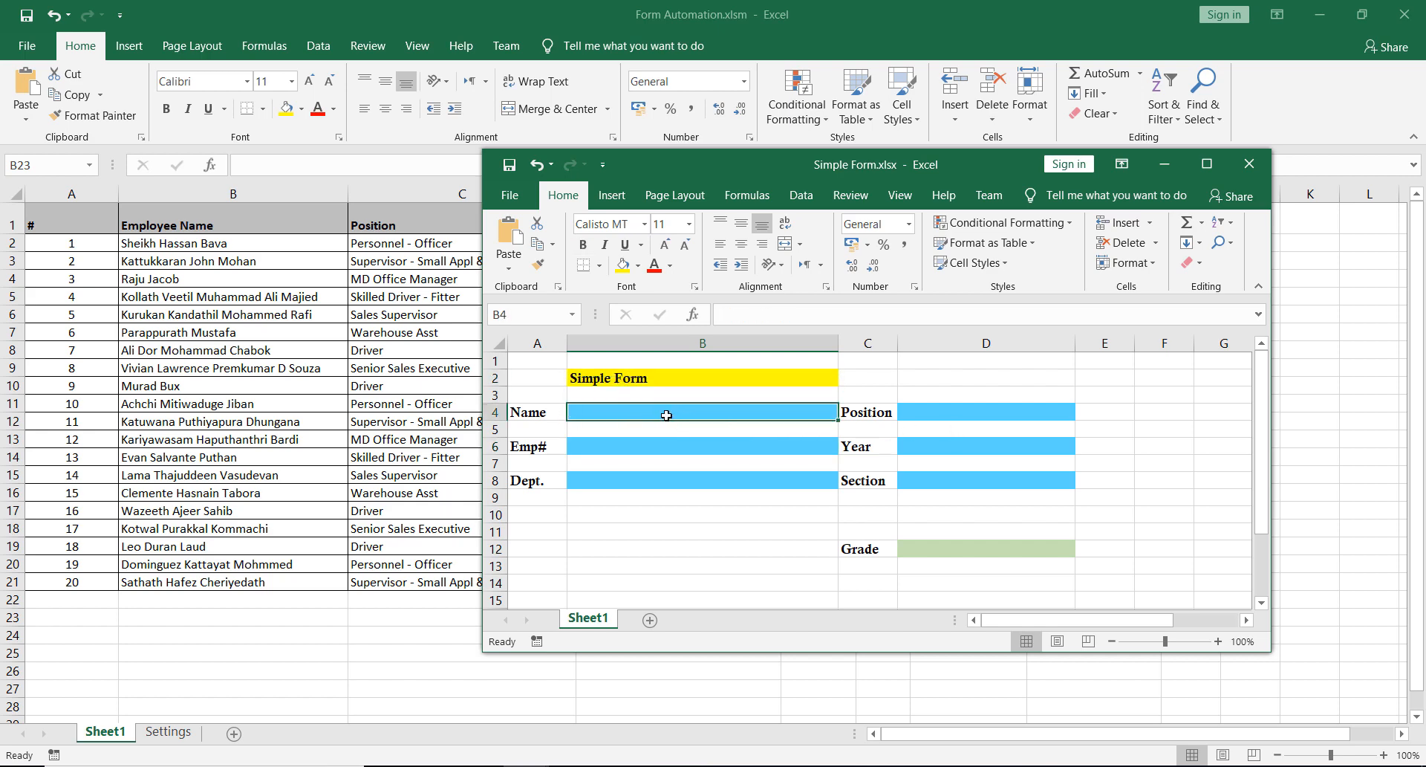
pyautogui.click(645, 380)
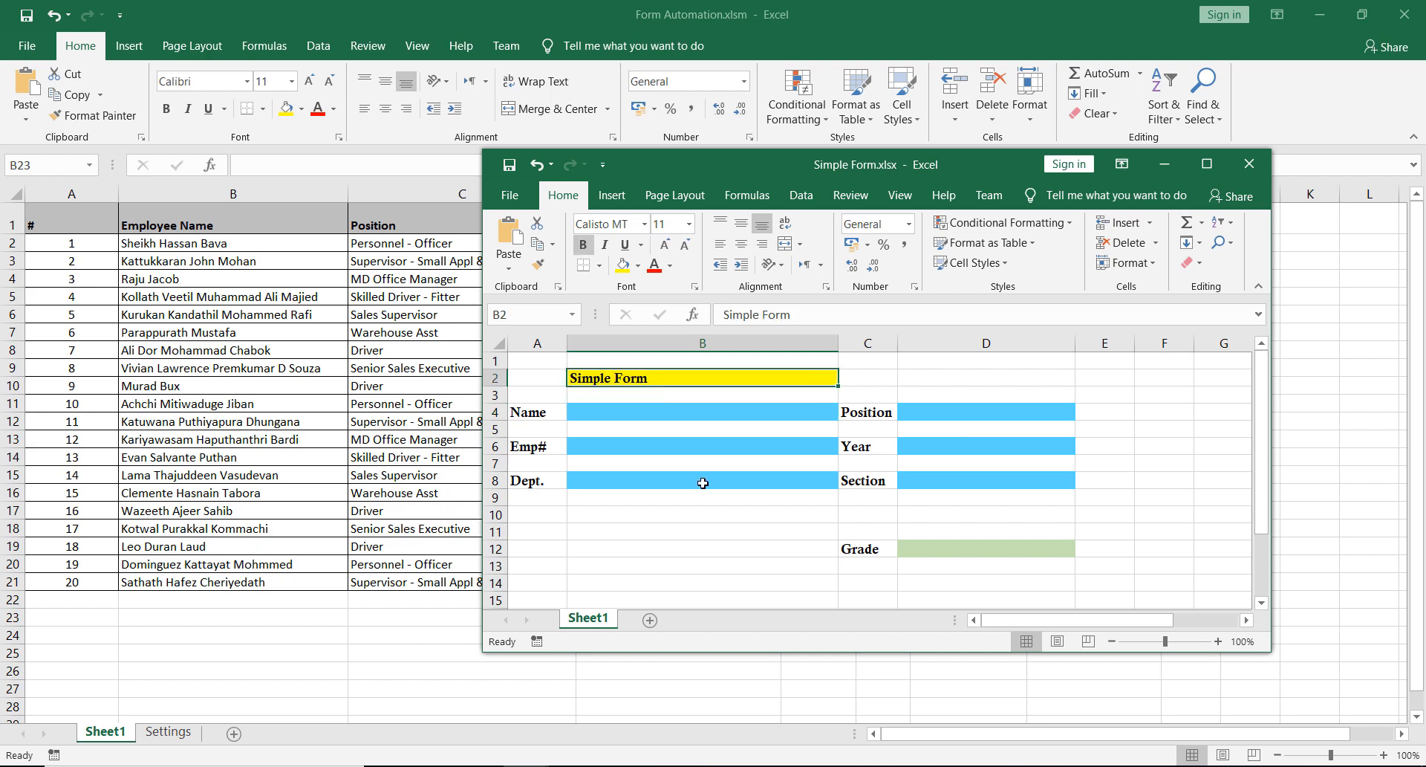
pyautogui.click(679, 410)
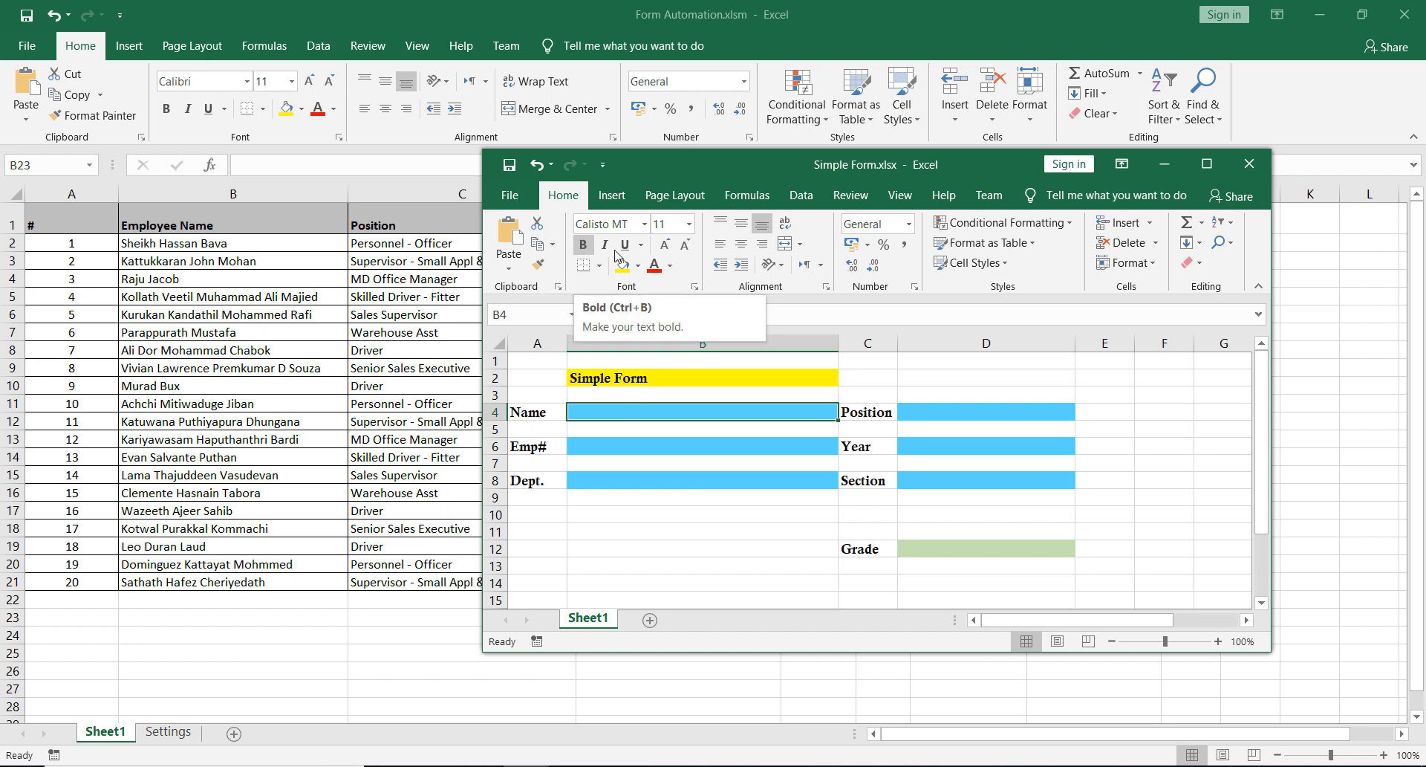
pyautogui.click(654, 425)
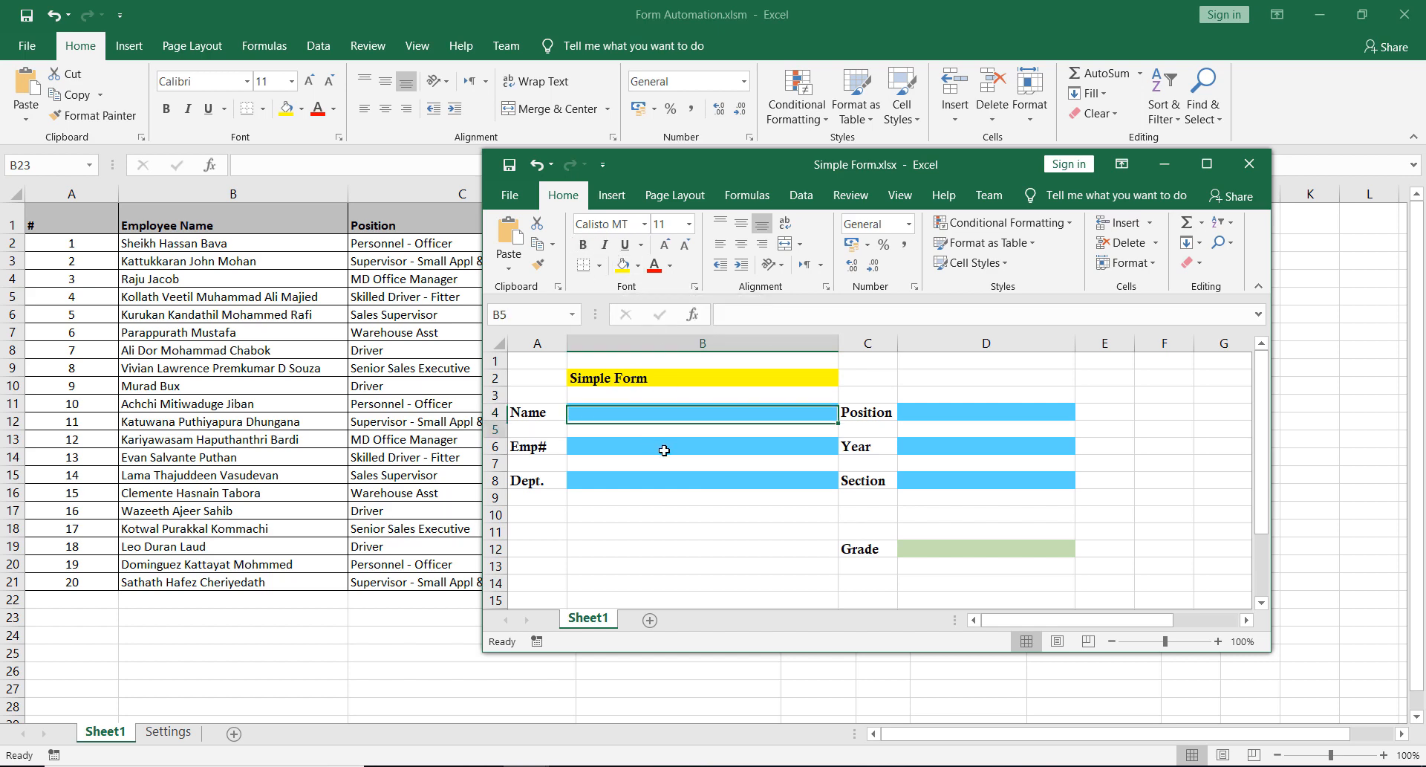
pyautogui.click(650, 411)
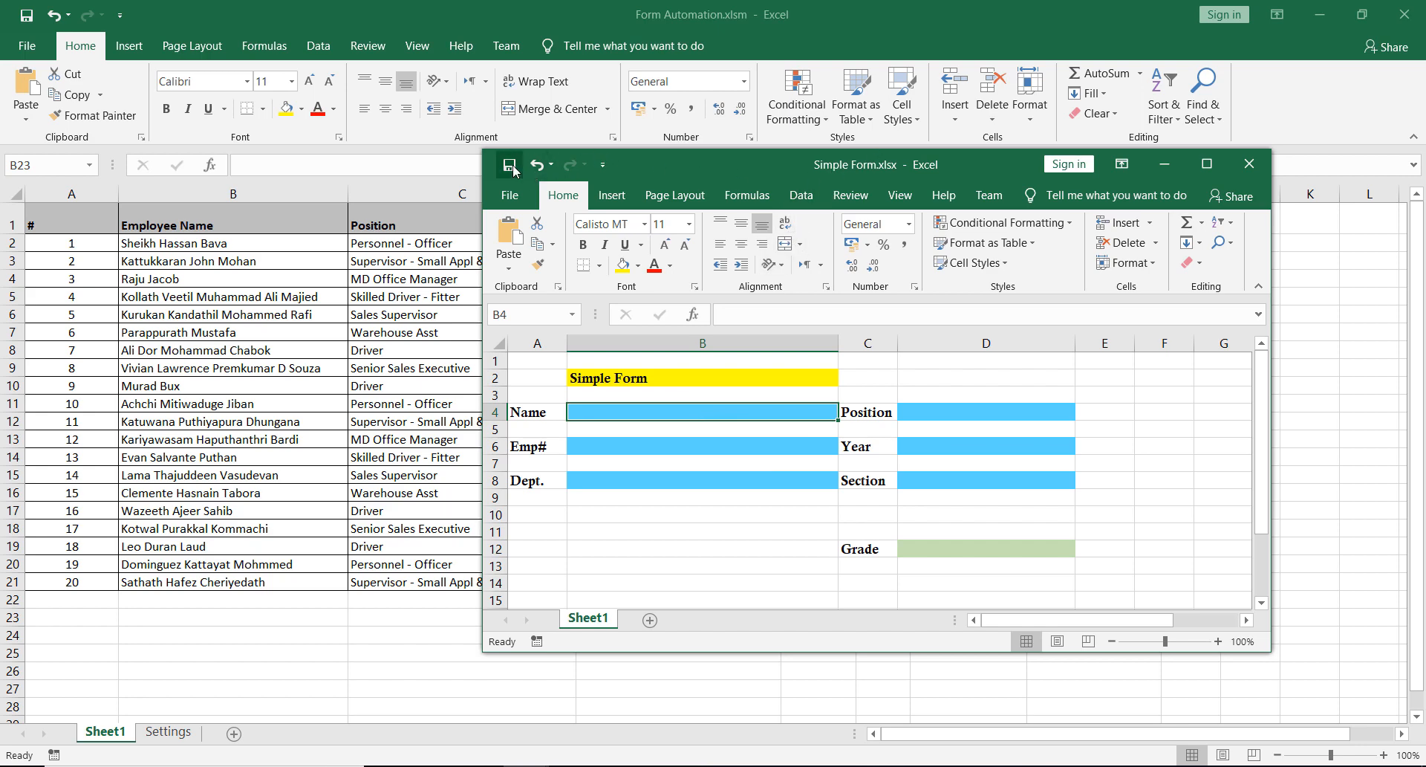
# - Save and close Simple Form.xlsx, and show the file-creation form from the employee list
pyautogui.click(1253, 170)
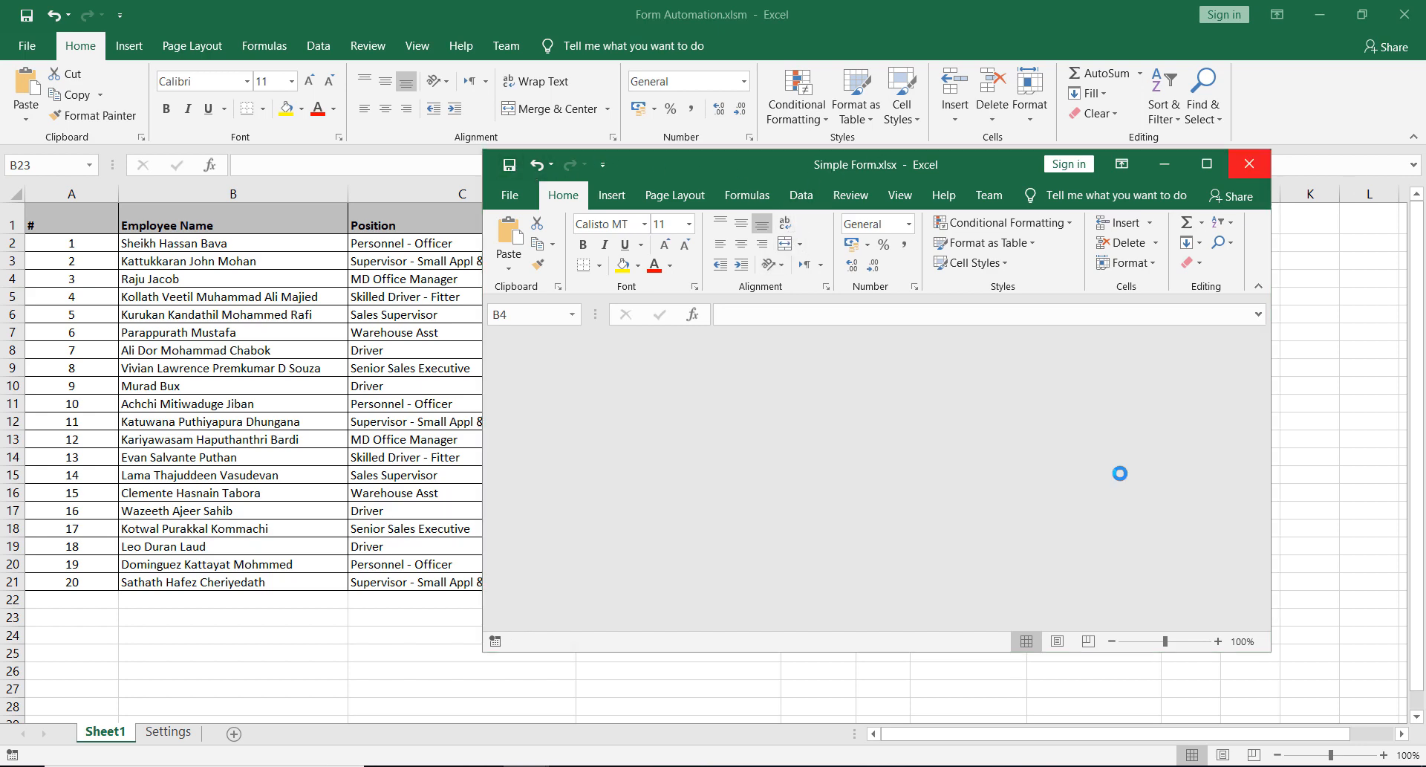
pyautogui.click(828, 453)
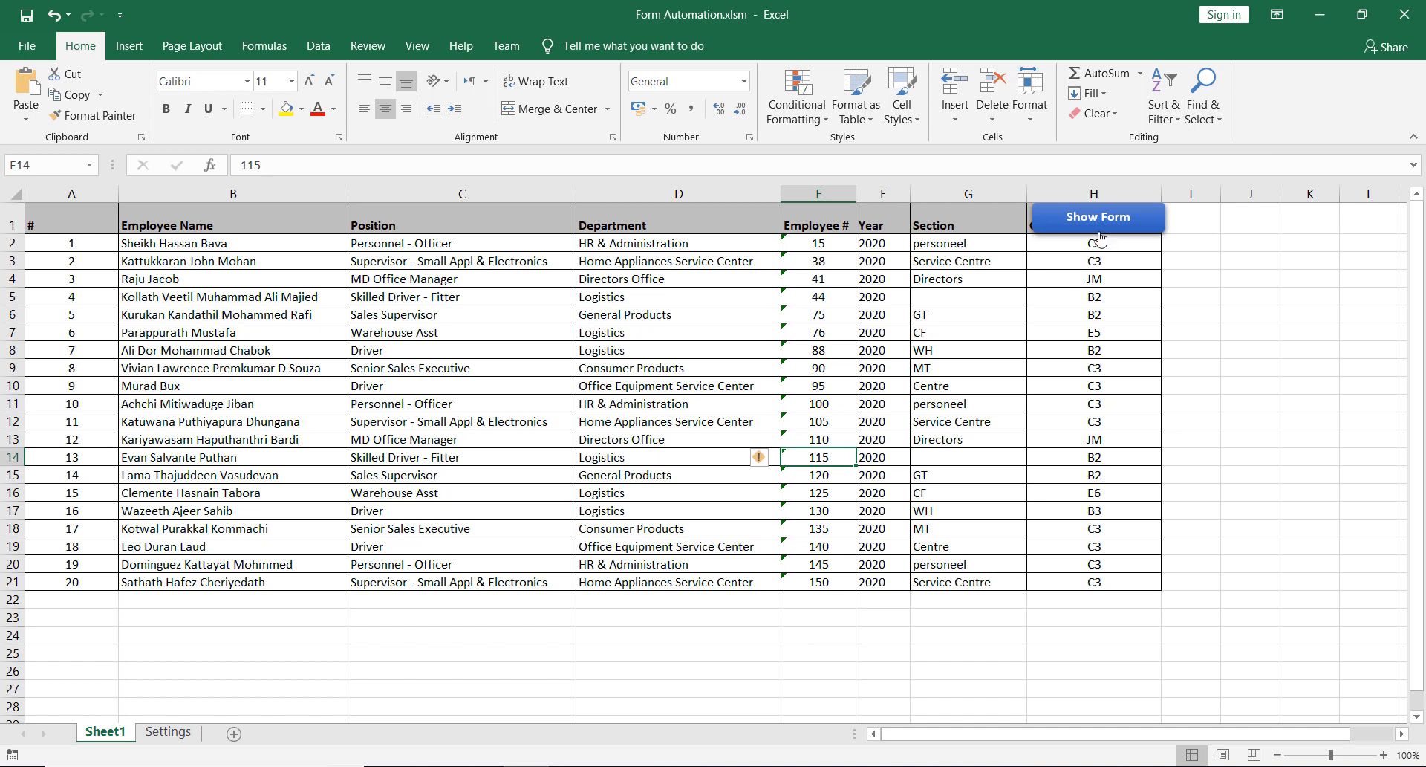
pyautogui.click(1121, 223)
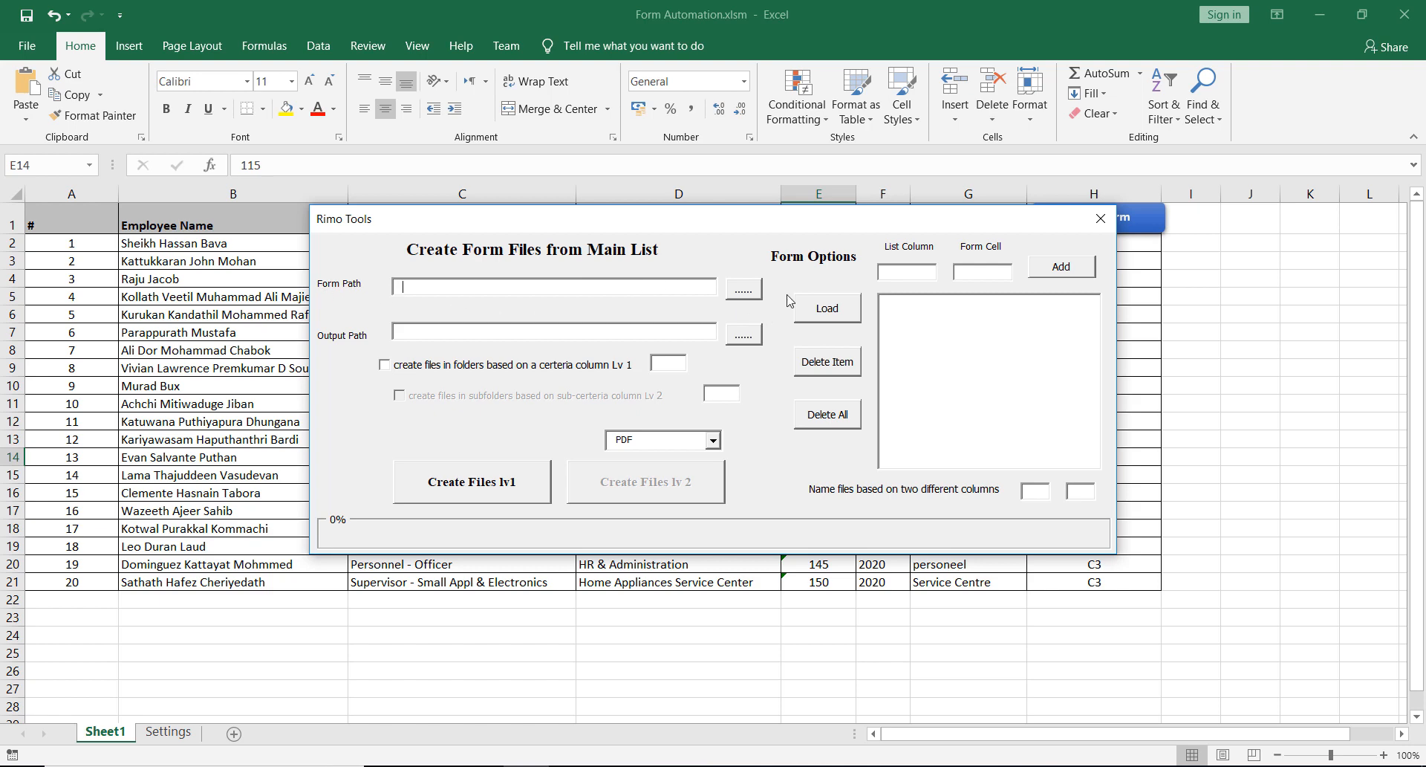
# - Set the form path to Simple Form.xlsx and the output path to the output folder, both in my tutorials
pyautogui.click(743, 289)
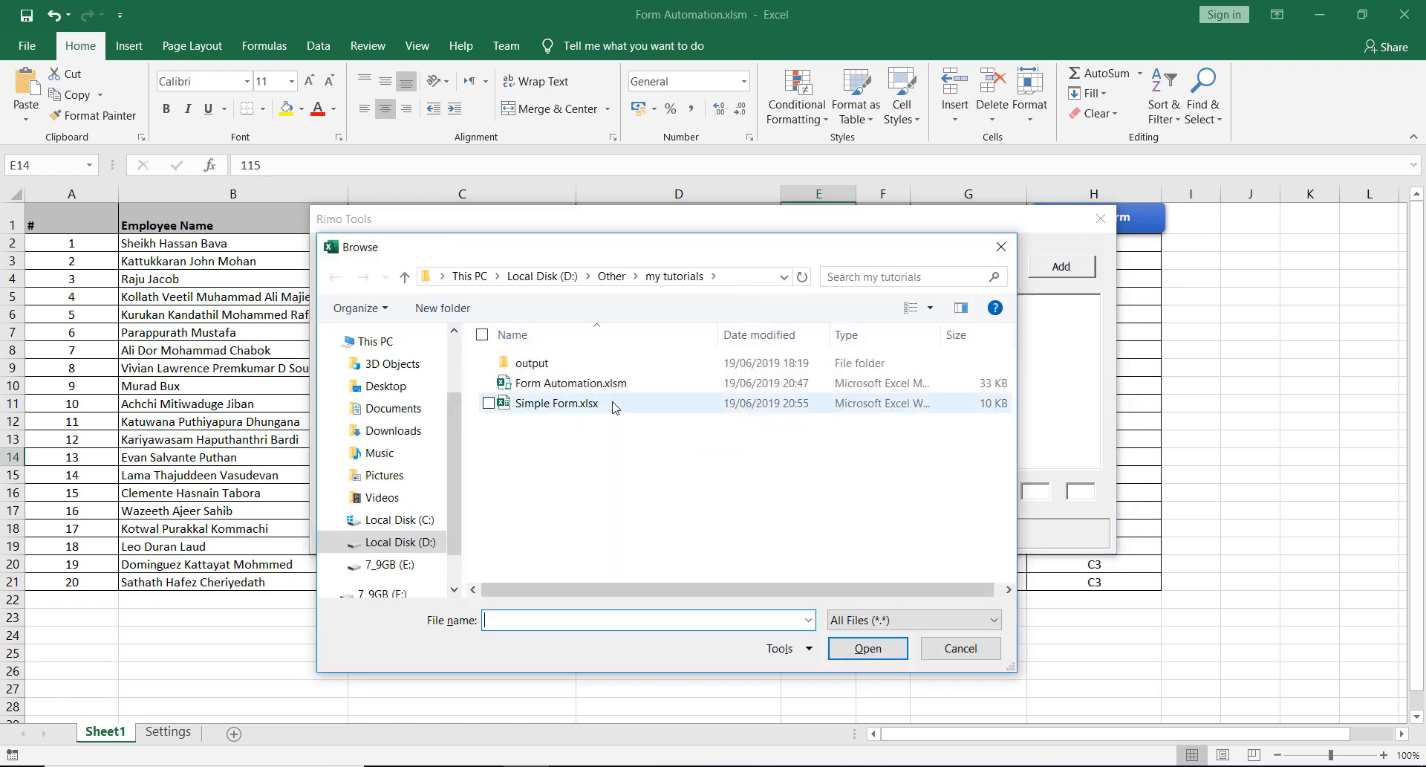
pyautogui.click(554, 407)
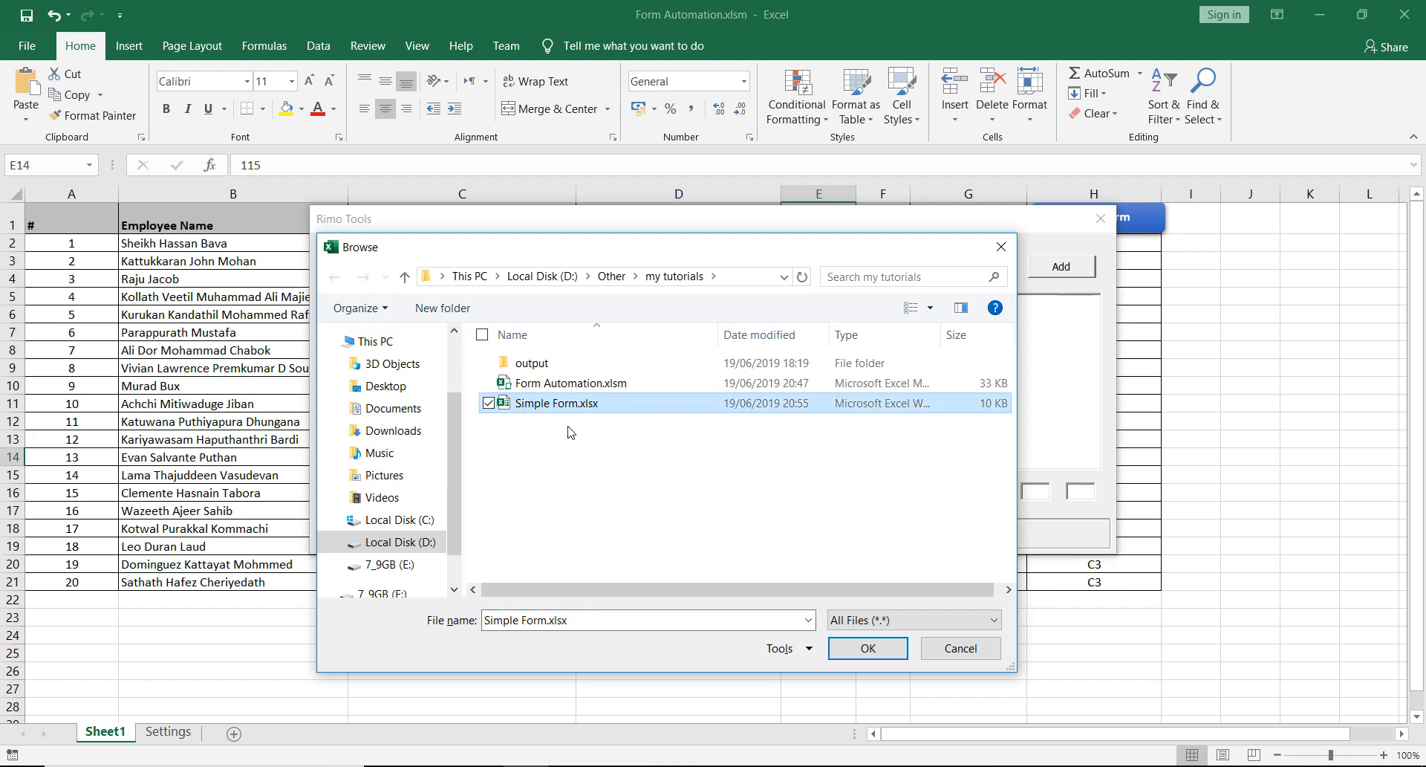
pyautogui.click(877, 654)
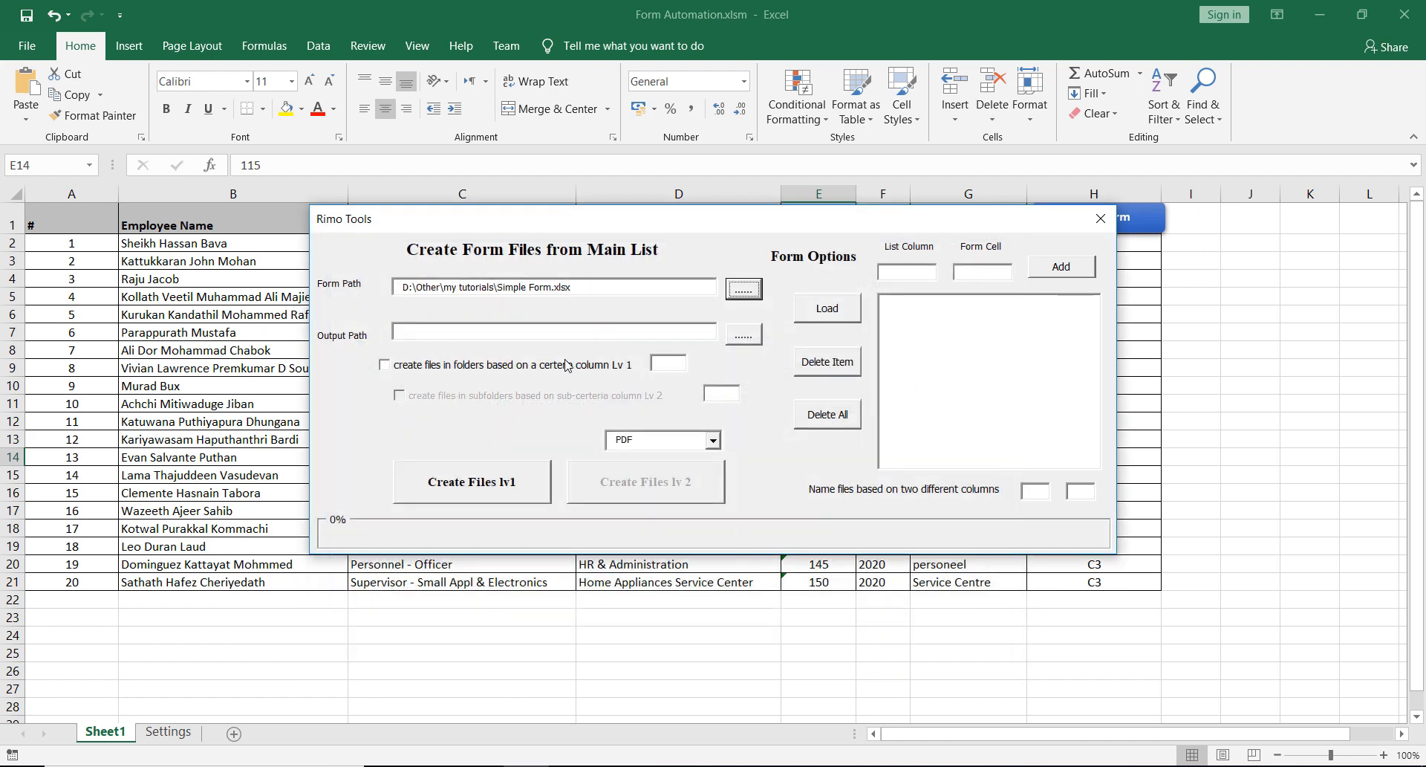
pyautogui.click(743, 335)
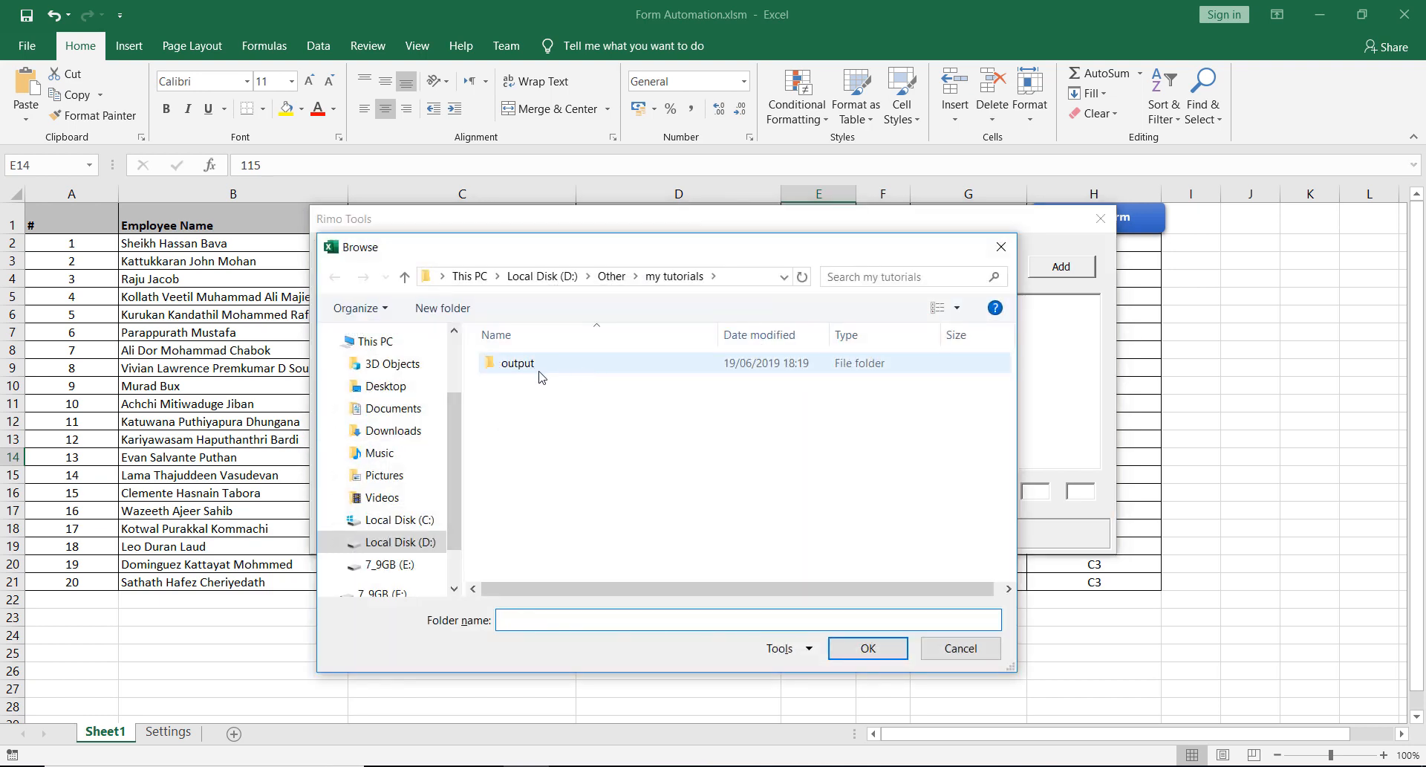
pyautogui.click(560, 371)
pyautogui.doubleClick(560, 371)
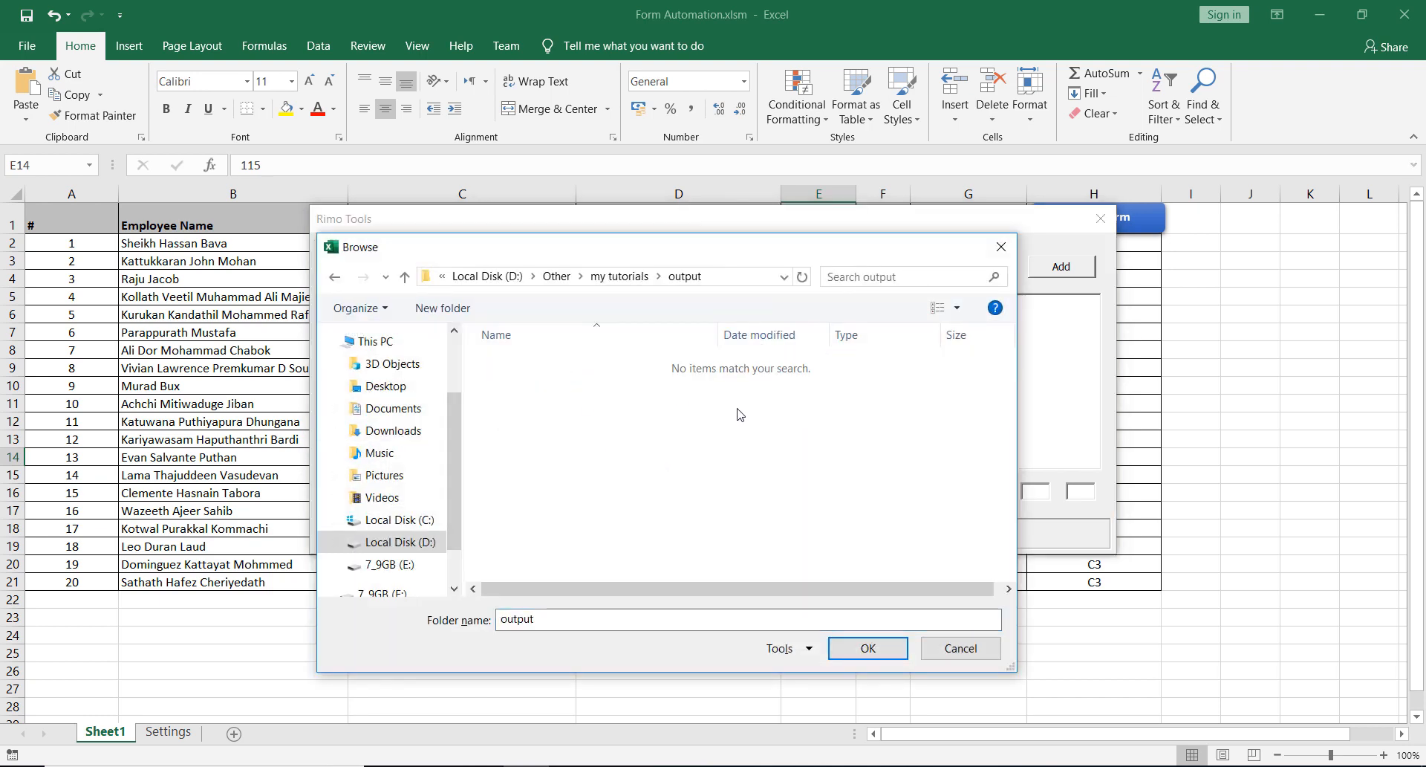
pyautogui.click(887, 649)
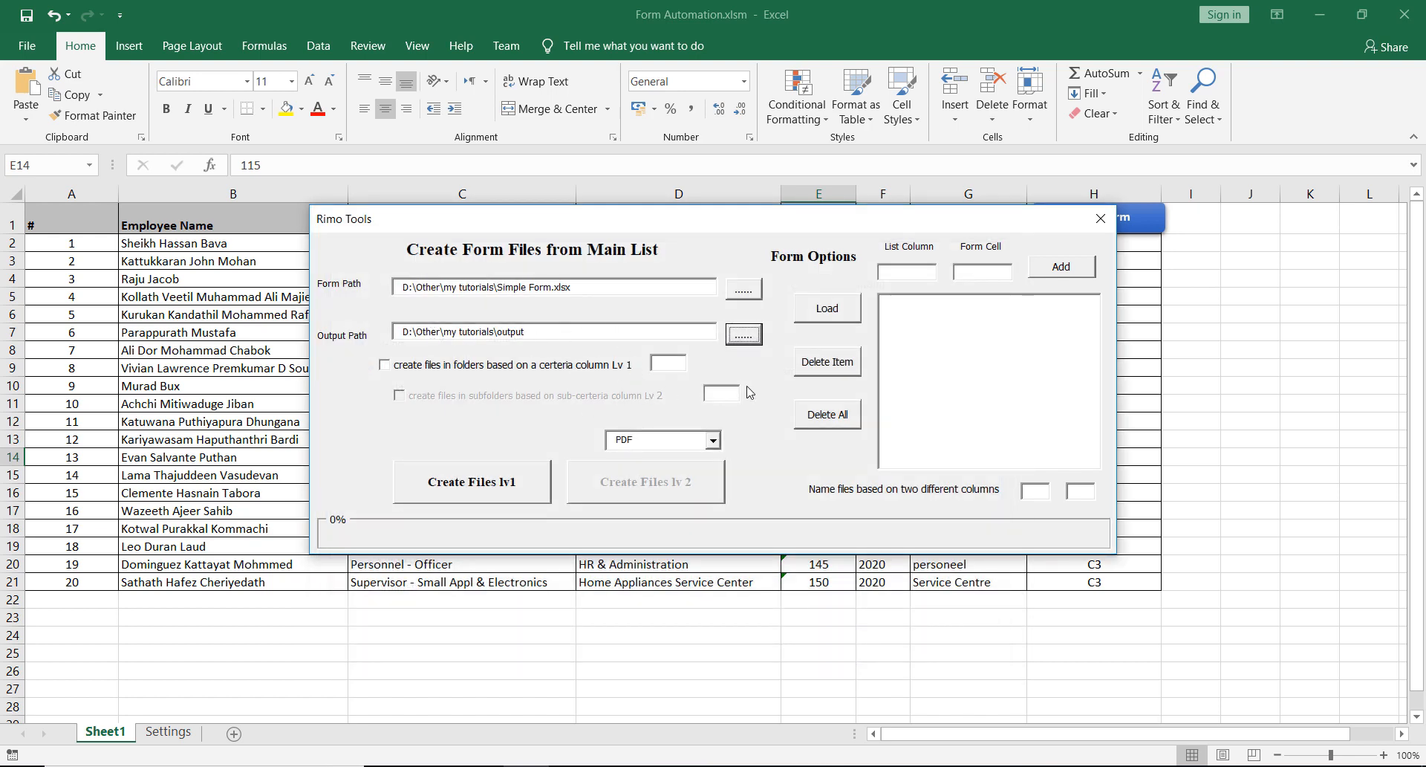
# - Load the saved list column and form cell mappings into the Form Options list
pyautogui.click(647, 328)
pyautogui.click(906, 275)
pyautogui.click(835, 318)
# - Review the loaded list column and form cell pairs in the Form Options list
pyautogui.click(909, 306)
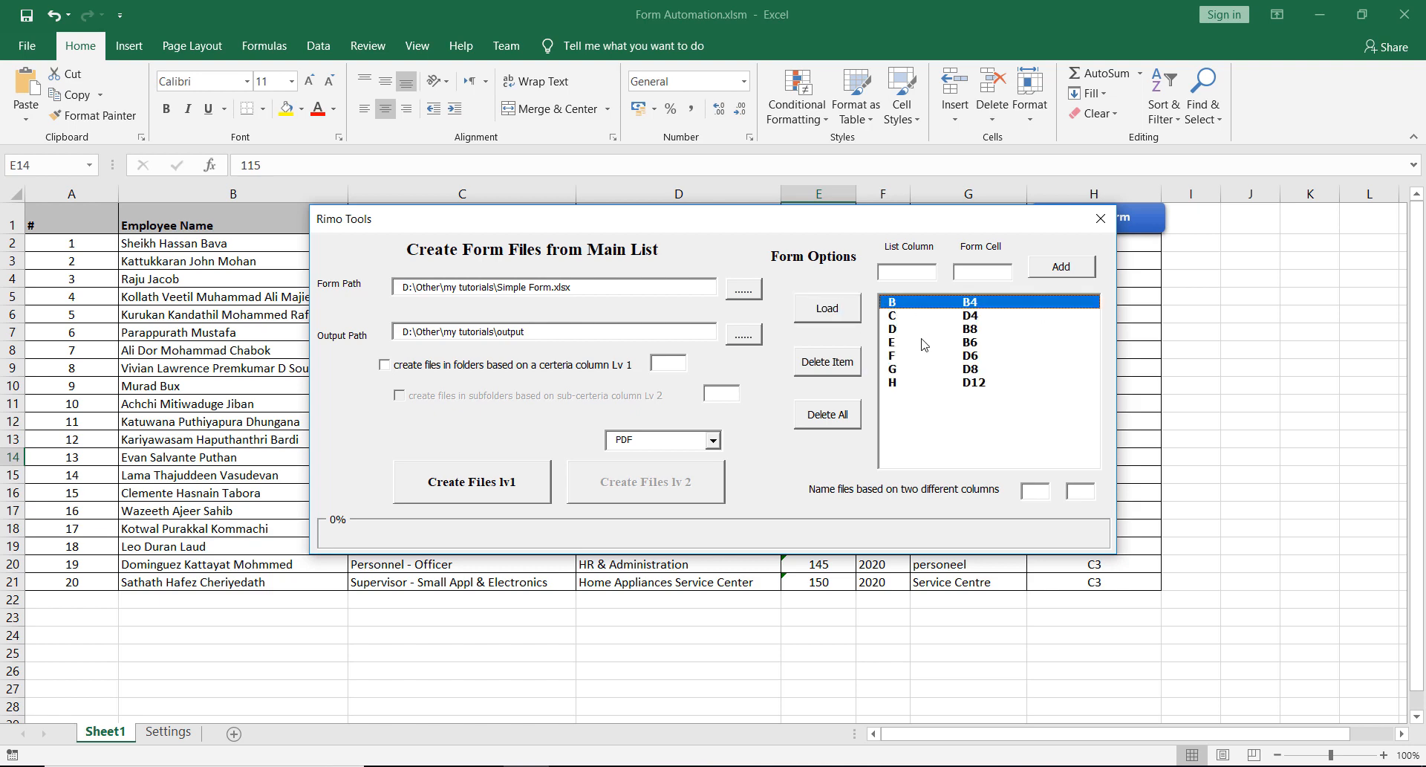
pyautogui.click(917, 318)
pyautogui.click(915, 344)
pyautogui.click(914, 382)
pyautogui.click(911, 370)
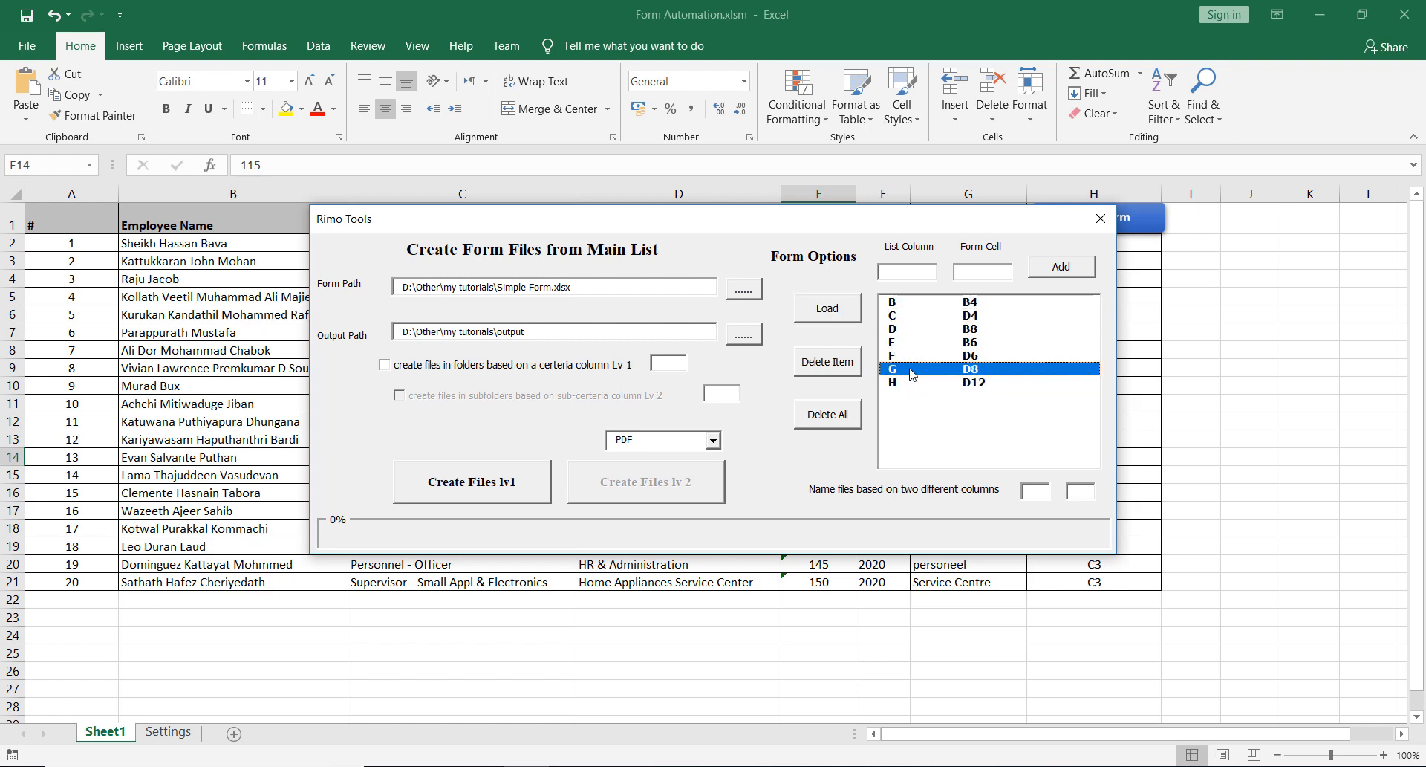
pyautogui.click(914, 342)
pyautogui.click(912, 301)
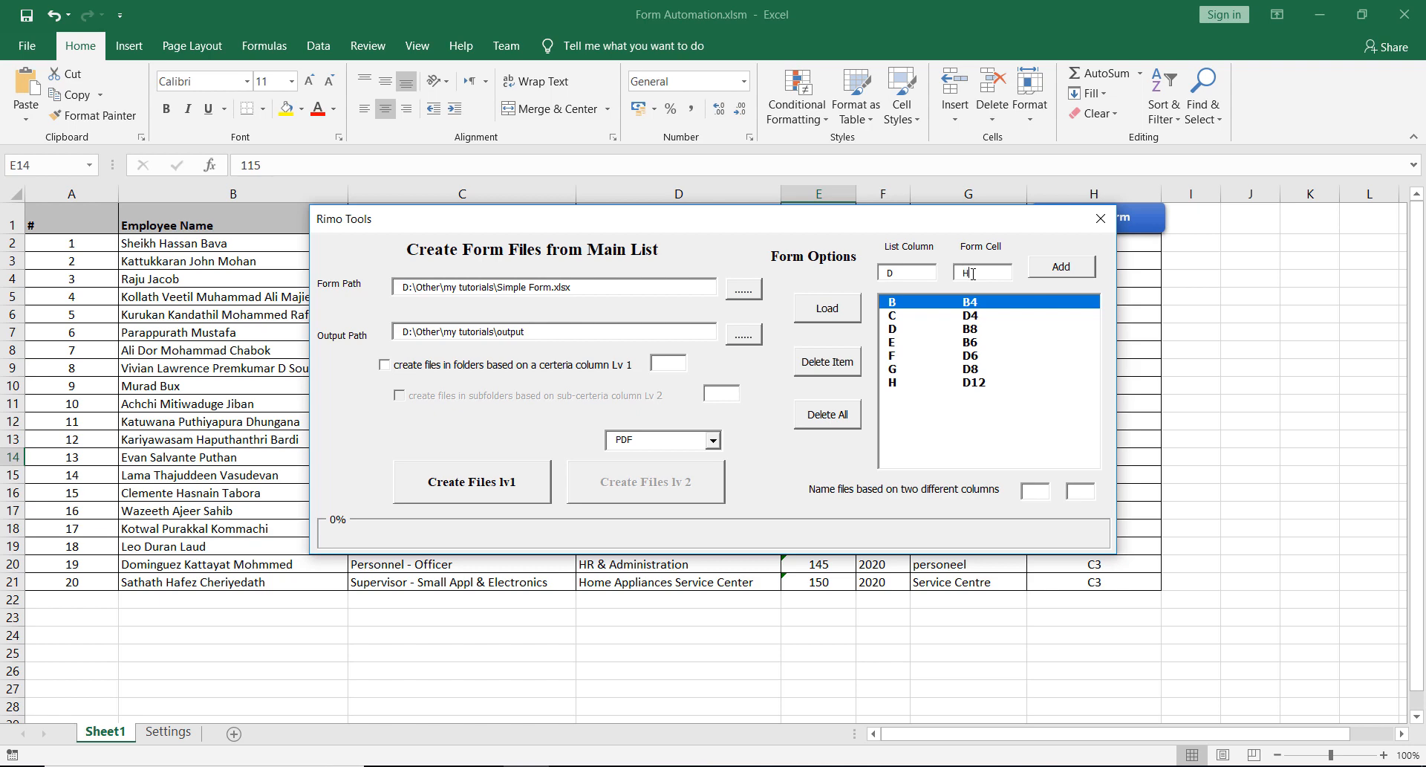
# - Add a mapping from list column D to form cell H12 in the Form Options list
pyautogui.click(974, 273)
pyautogui.write('H12')
pyautogui.click(1076, 269)
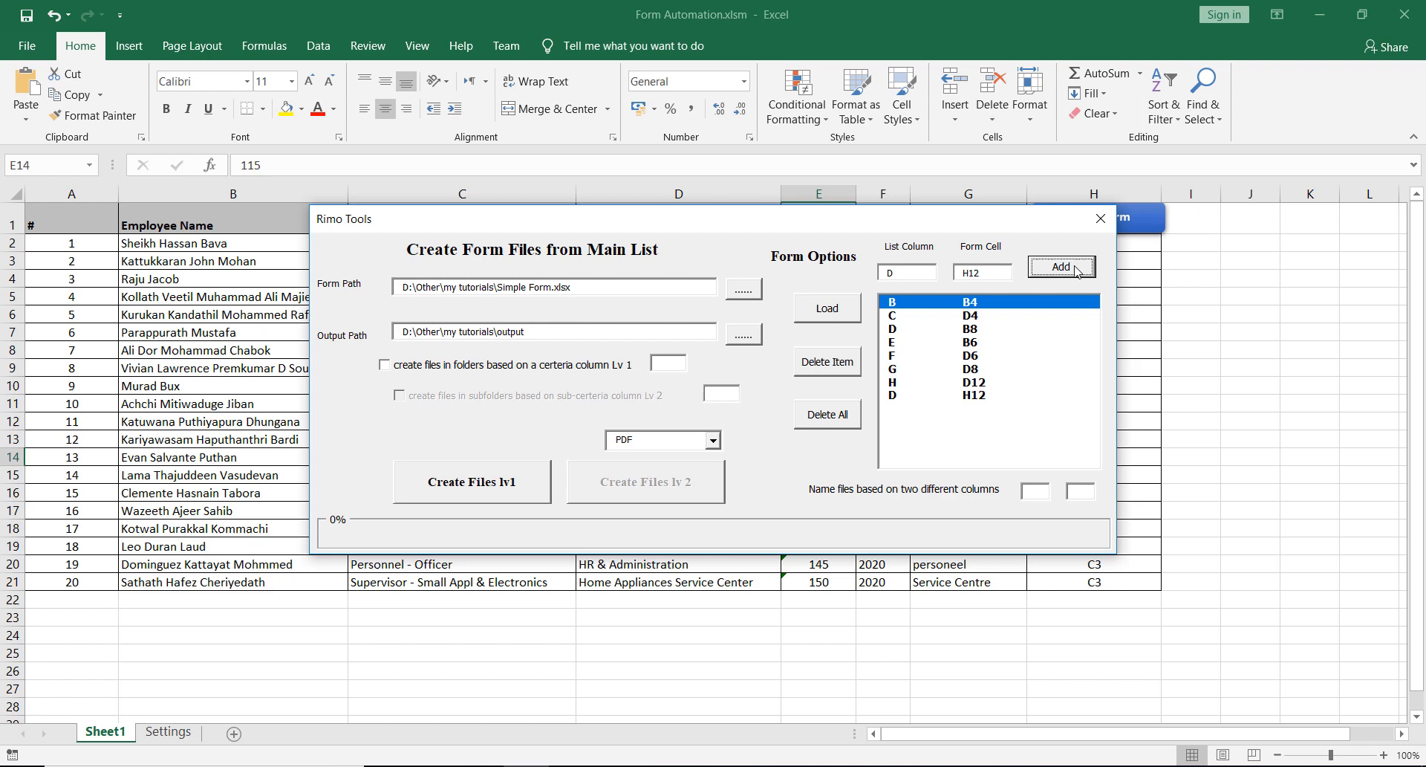
pyautogui.click(985, 396)
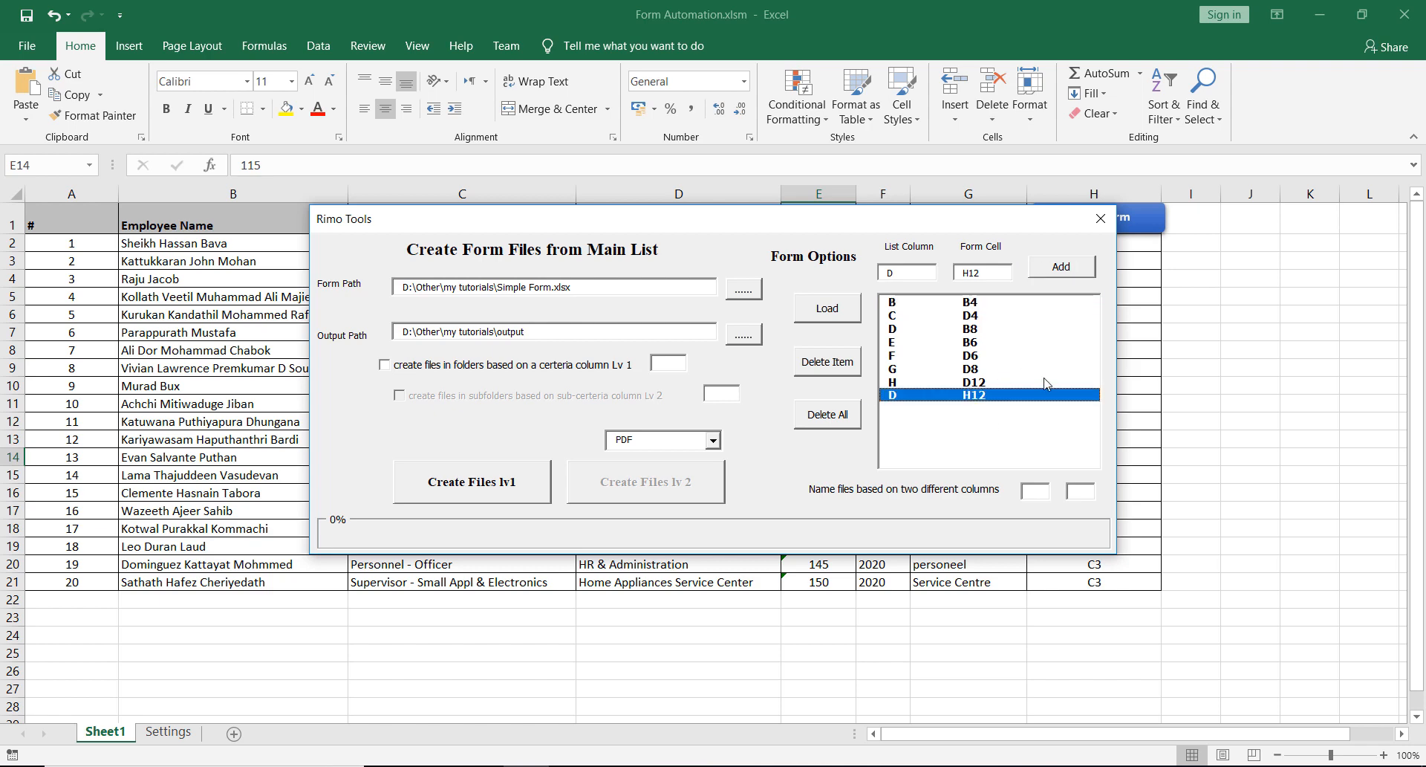
# - Close and reopen the file-creation form, and load the saved list column and form cell mappings
pyautogui.click(1098, 219)
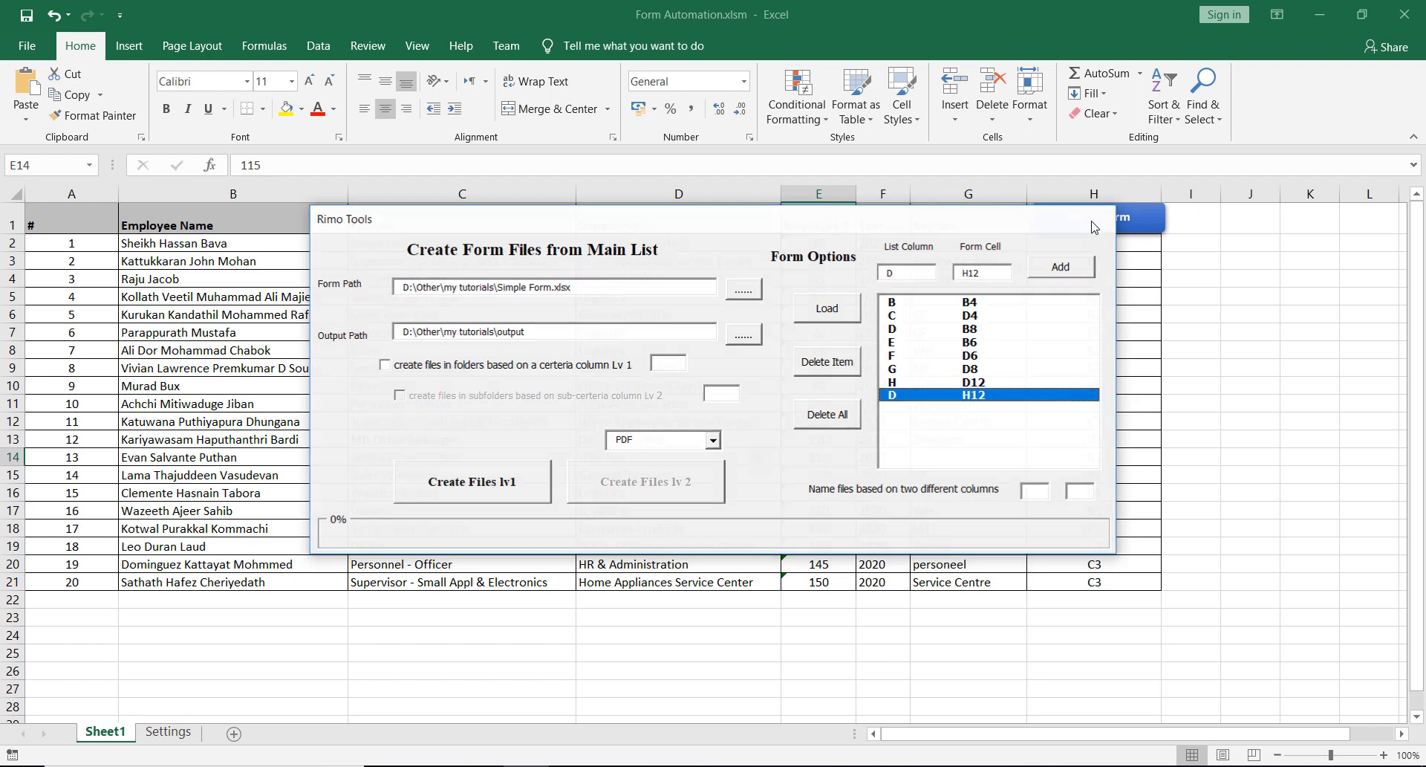
pyautogui.click(1094, 220)
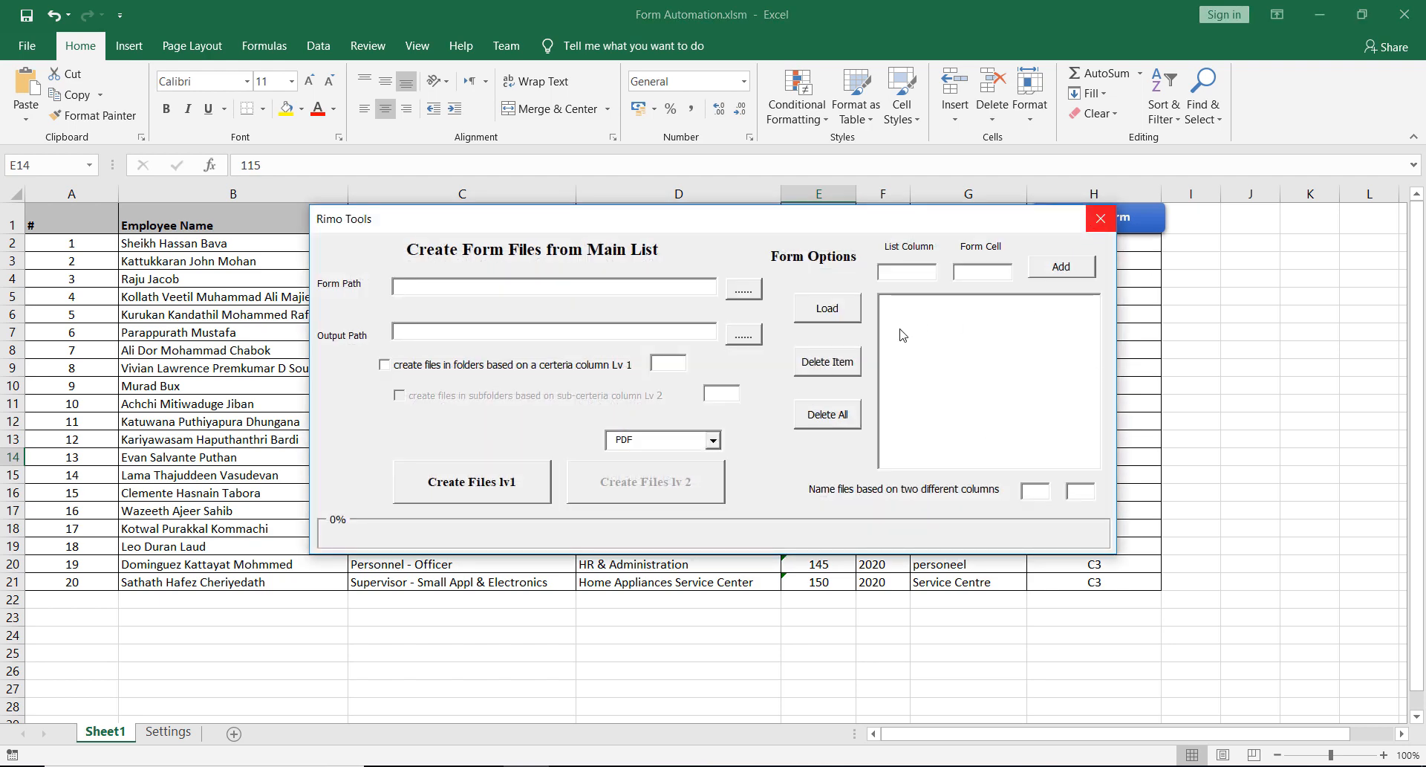
pyautogui.click(827, 308)
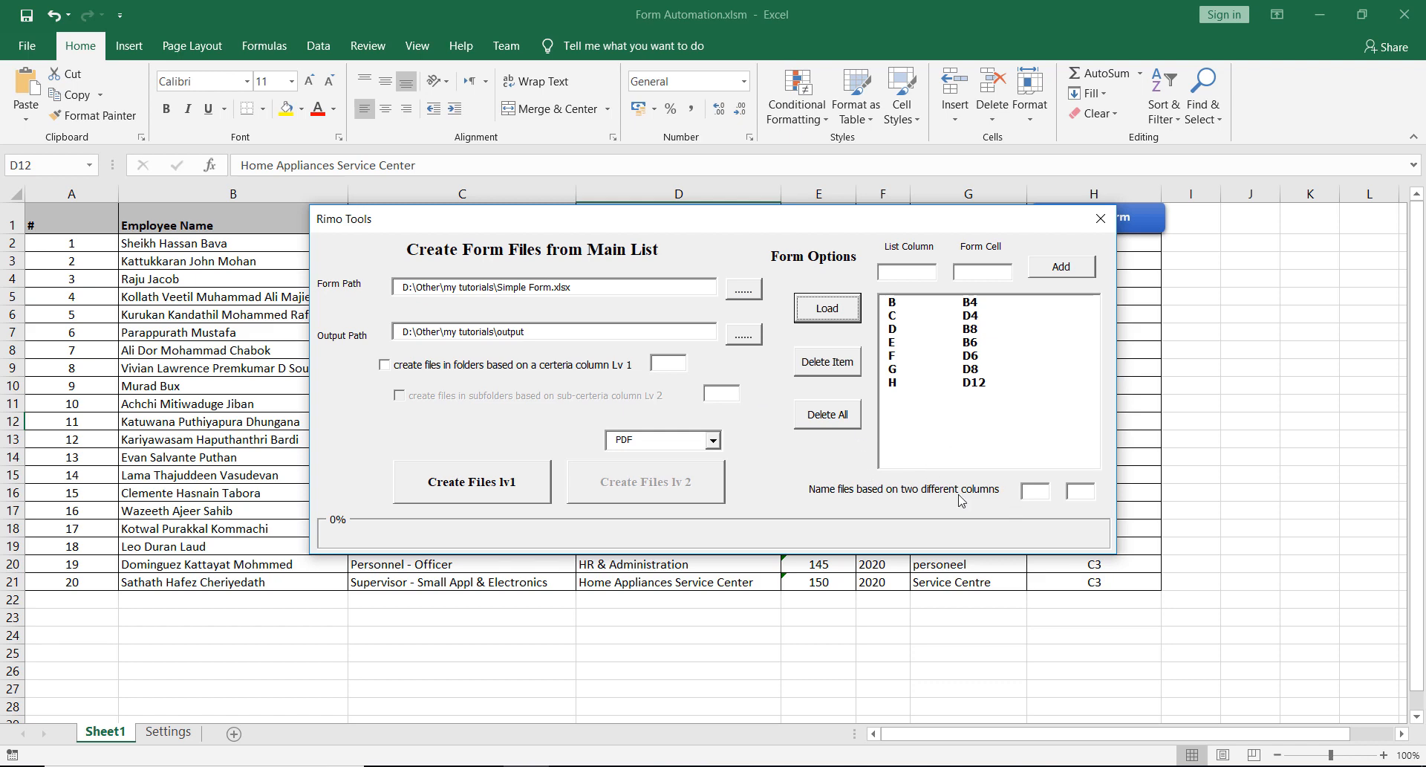
# - Name the generated files based on list columns e and b
pyautogui.click(1038, 494)
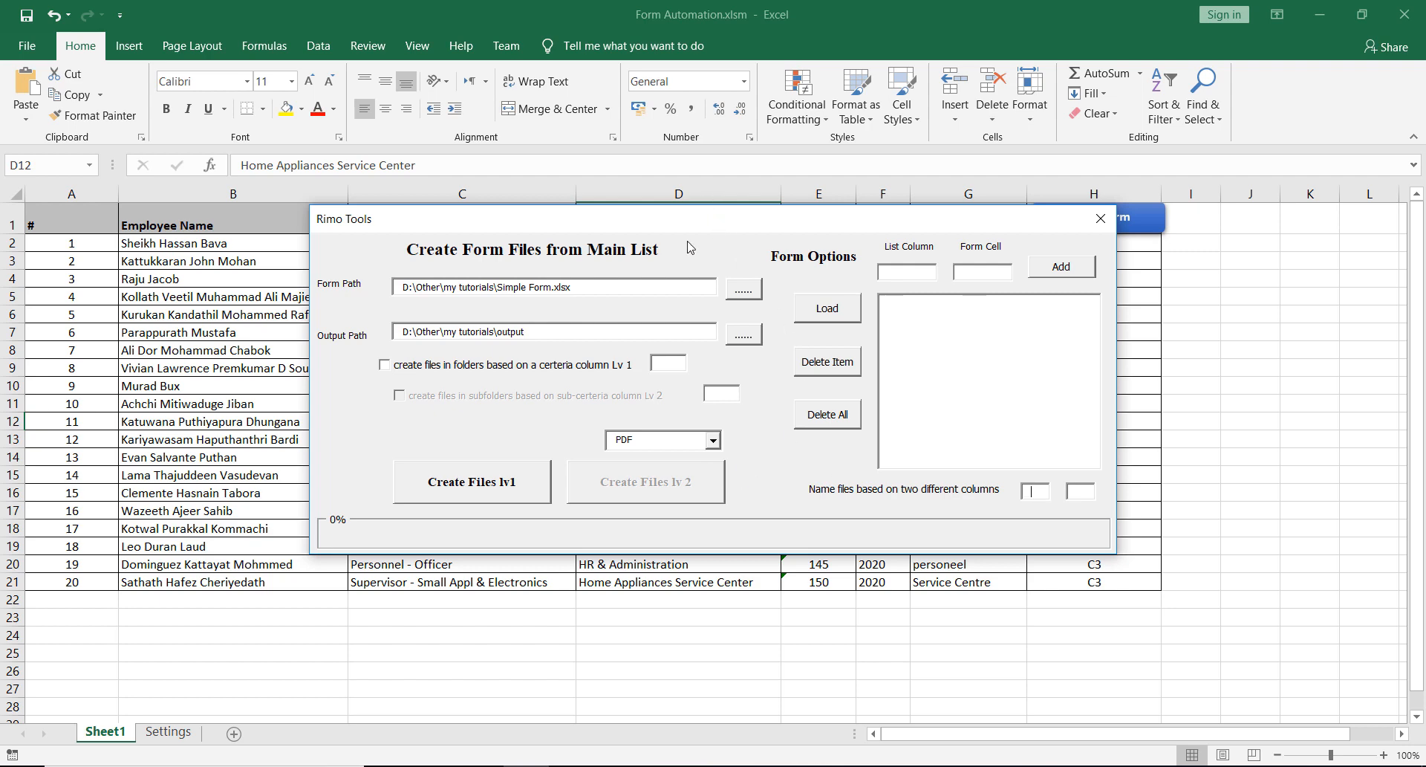
pyautogui.moveTo(712, 219); pyautogui.dragTo(630, 359)
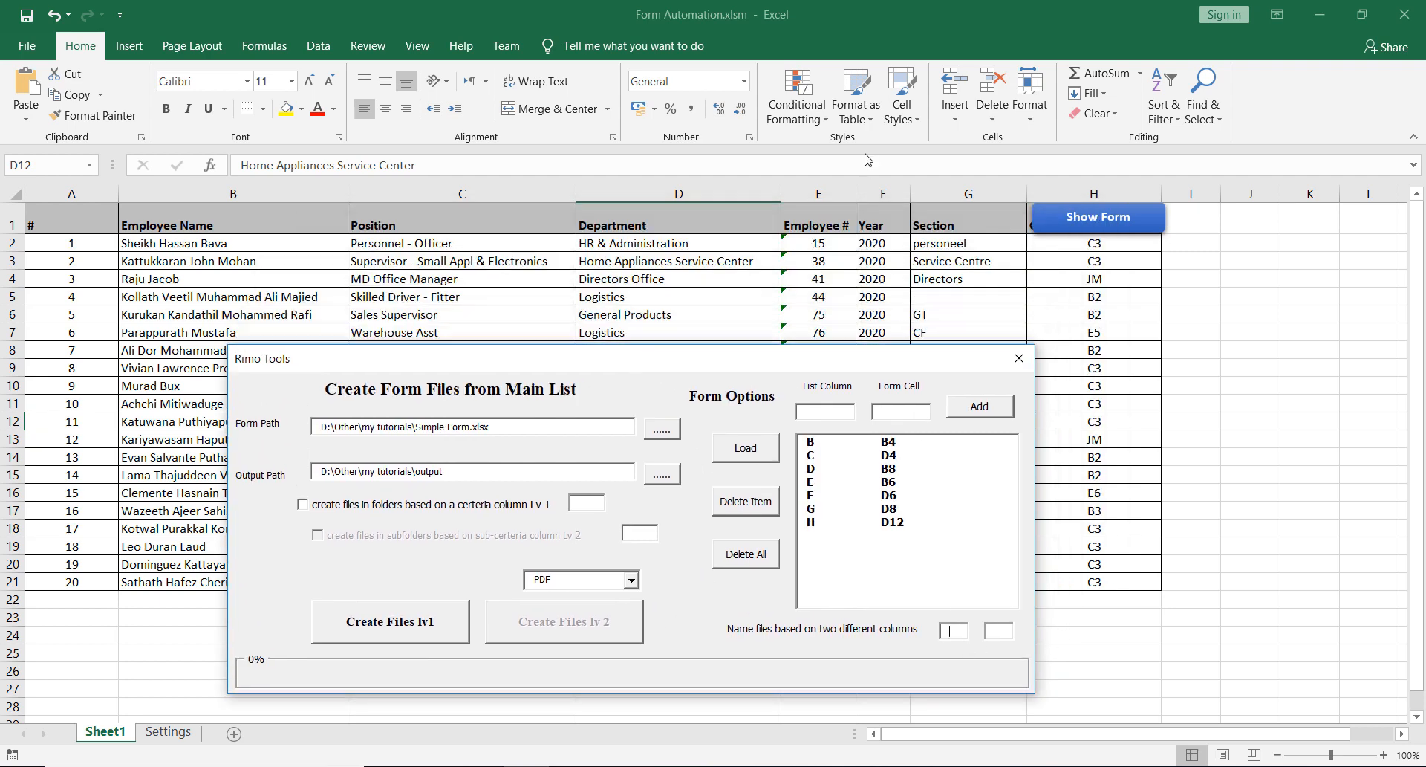
pyautogui.write('e')
pyautogui.write('b')
# - Choose PDF as the output file format
pyautogui.click(632, 580)
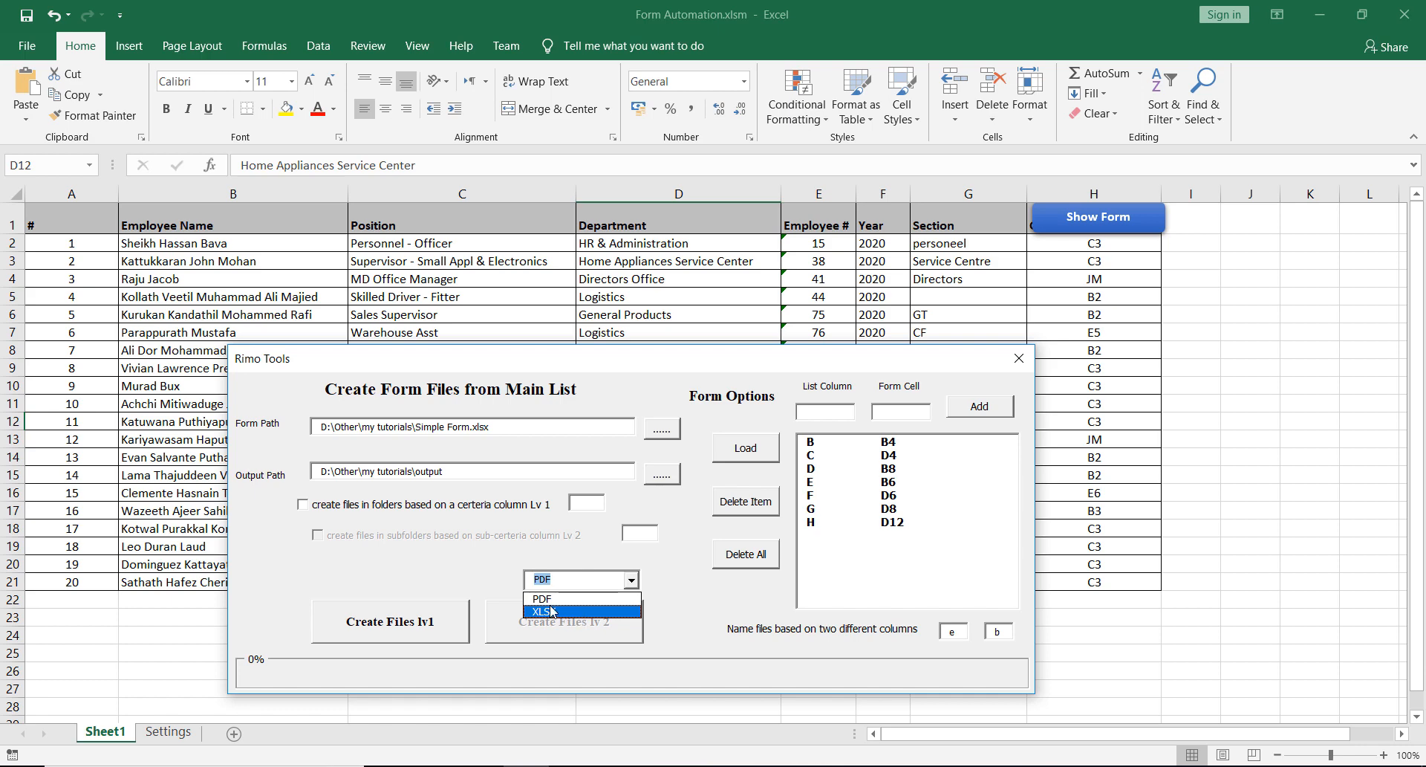
pyautogui.click(632, 580)
pyautogui.click(632, 580)
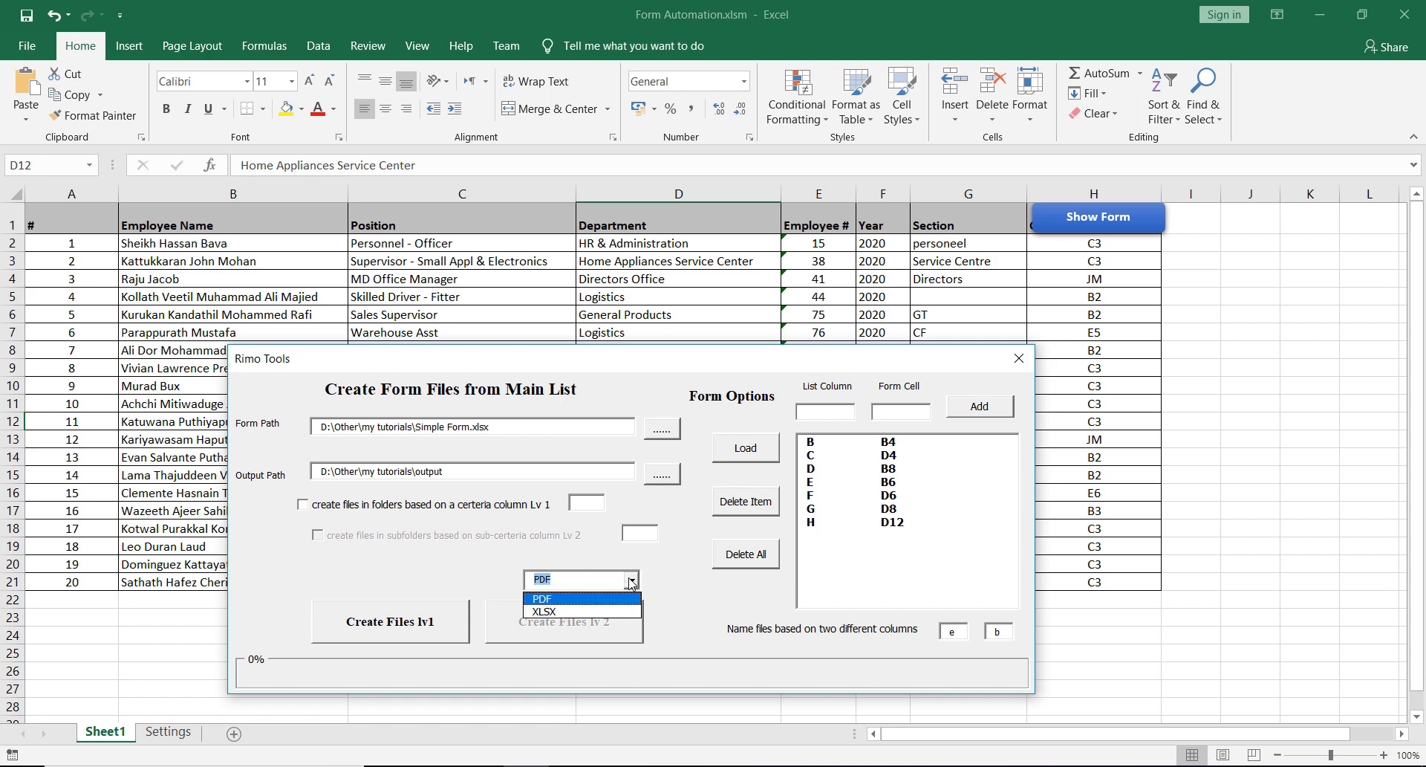
pyautogui.click(593, 600)
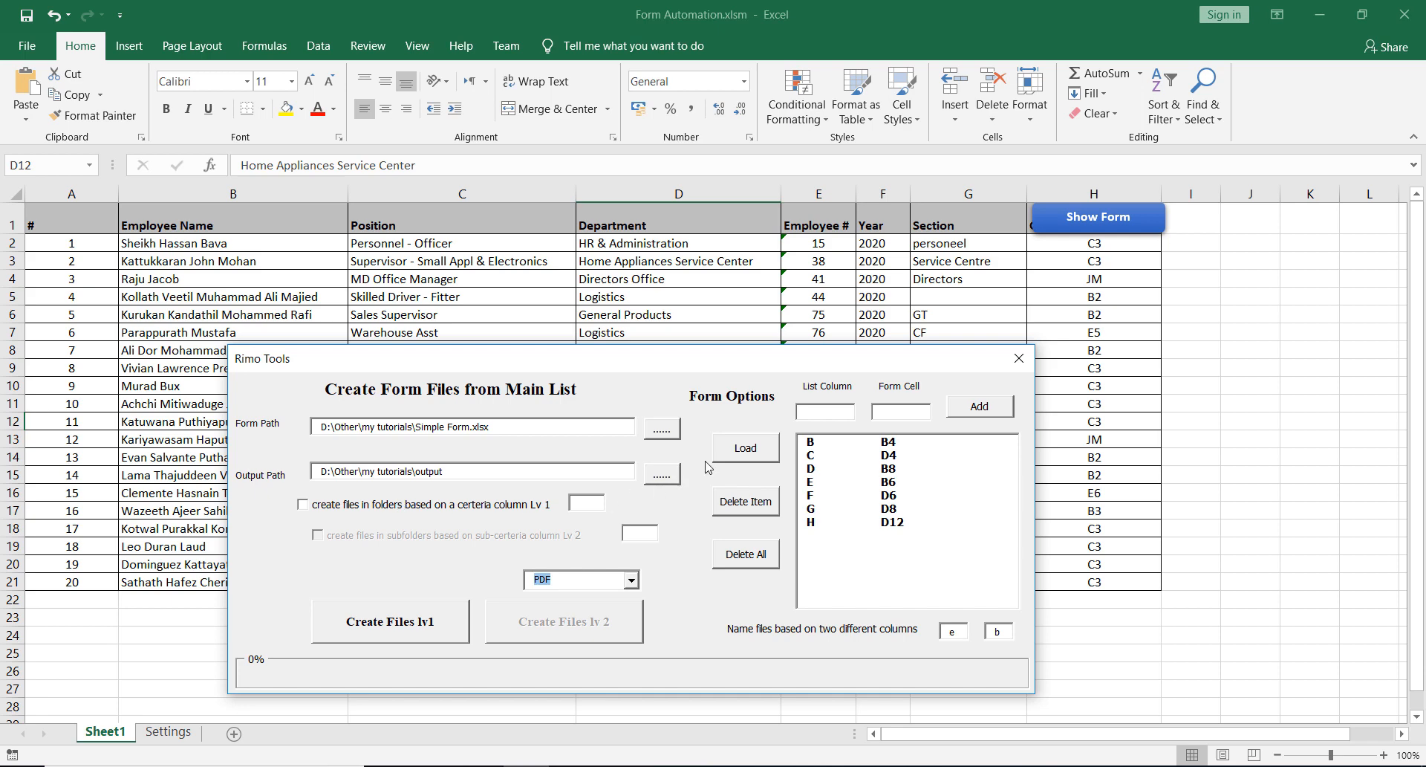
# - Create the level 1 form files from the employee list
pyautogui.moveTo(698, 367); pyautogui.dragTo(692, 255)
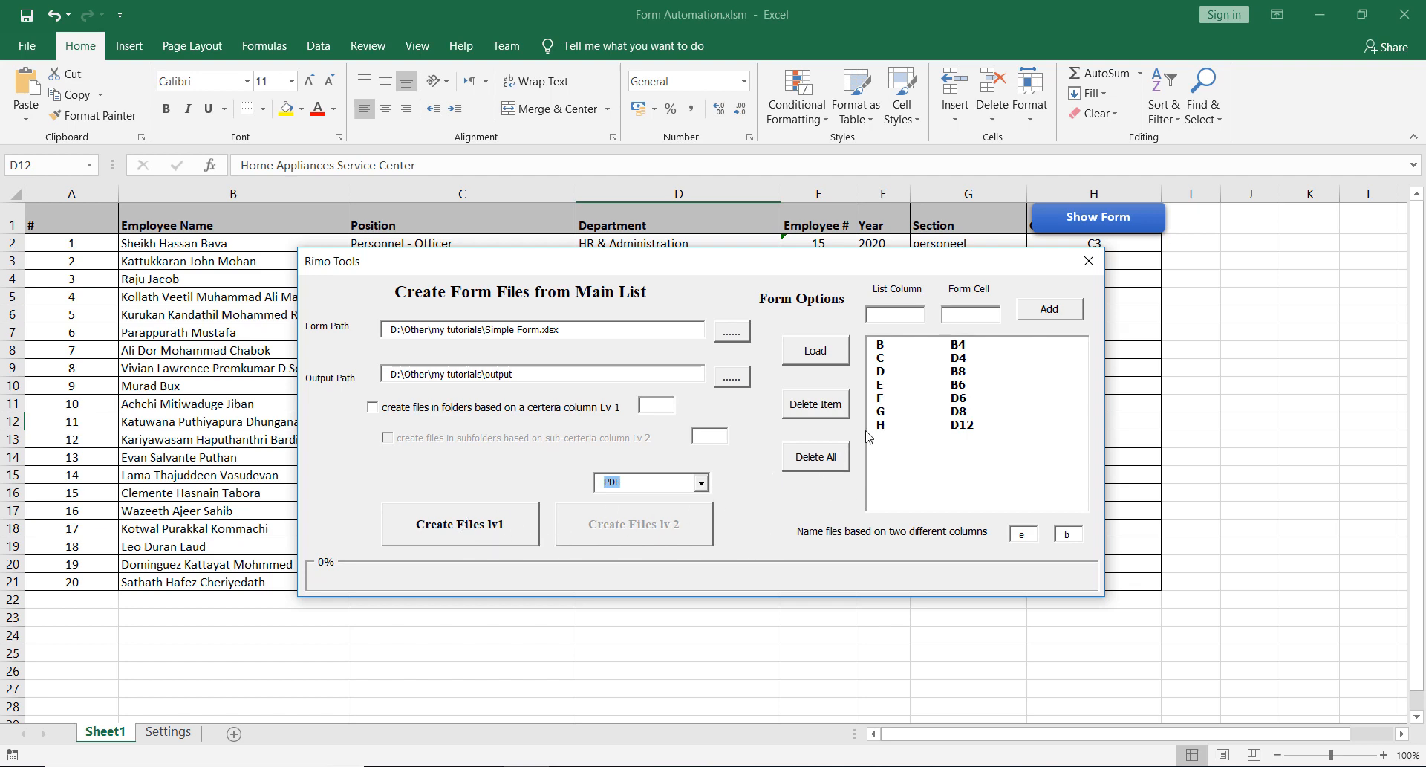
pyautogui.click(502, 522)
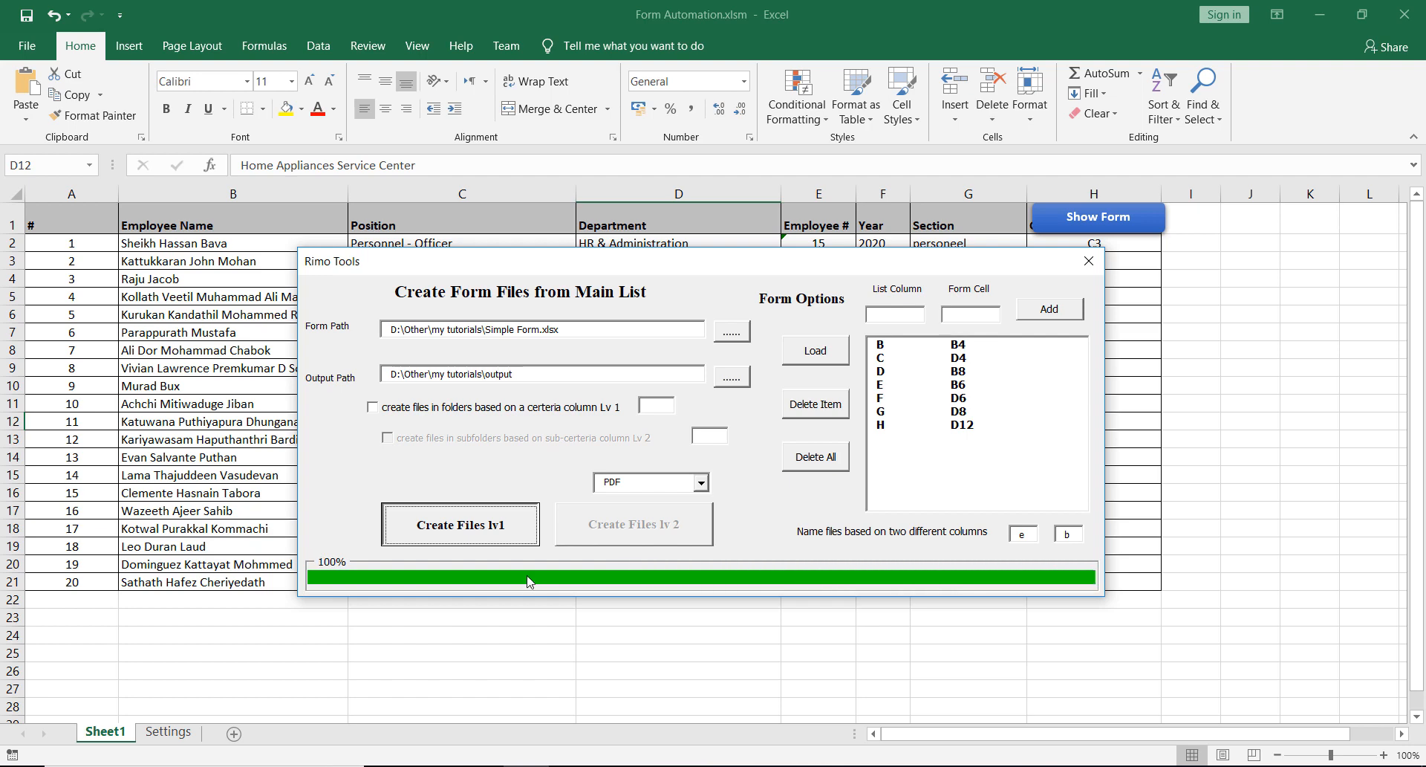
pyautogui.click(771, 459)
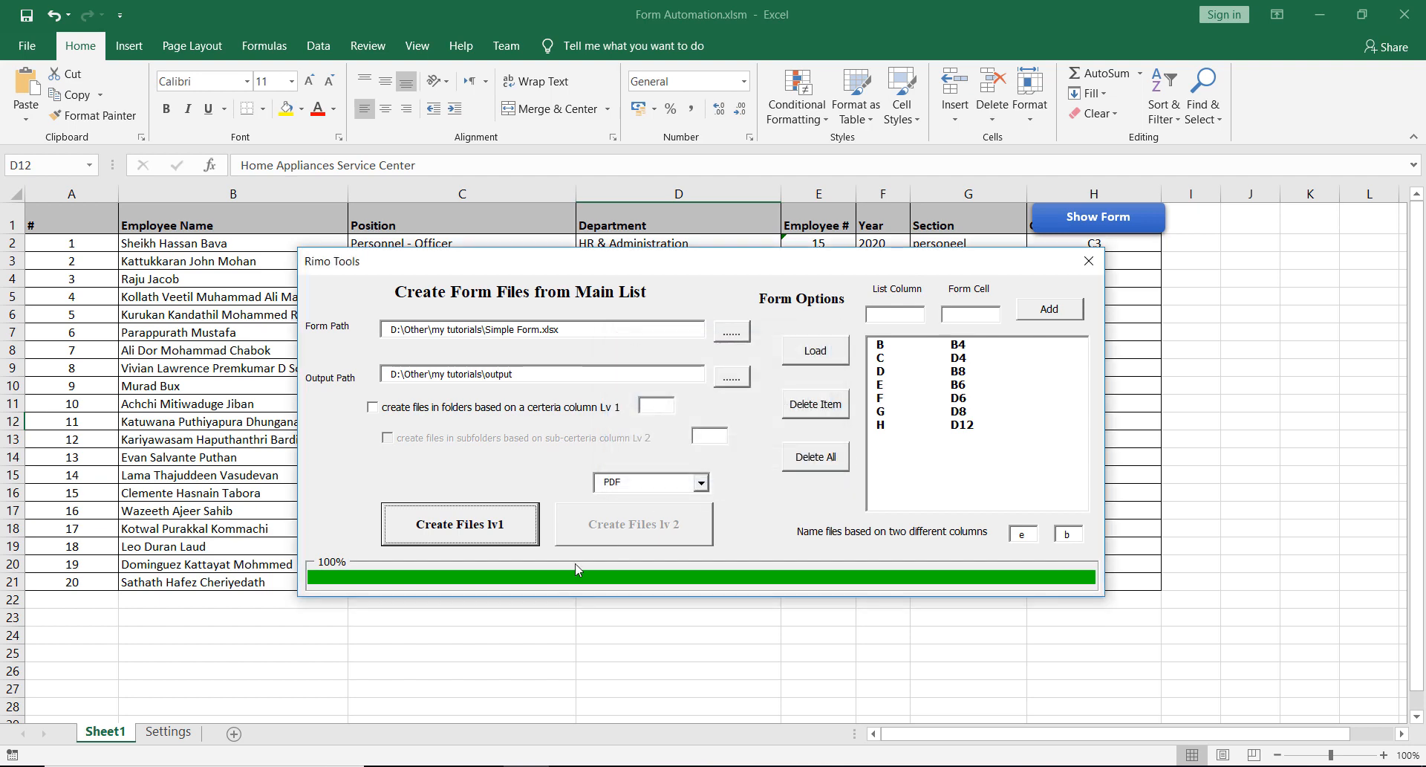
# - Switch to File Explorer and open the output folder inside my tutorials
pyautogui.rightClick(434, 766)
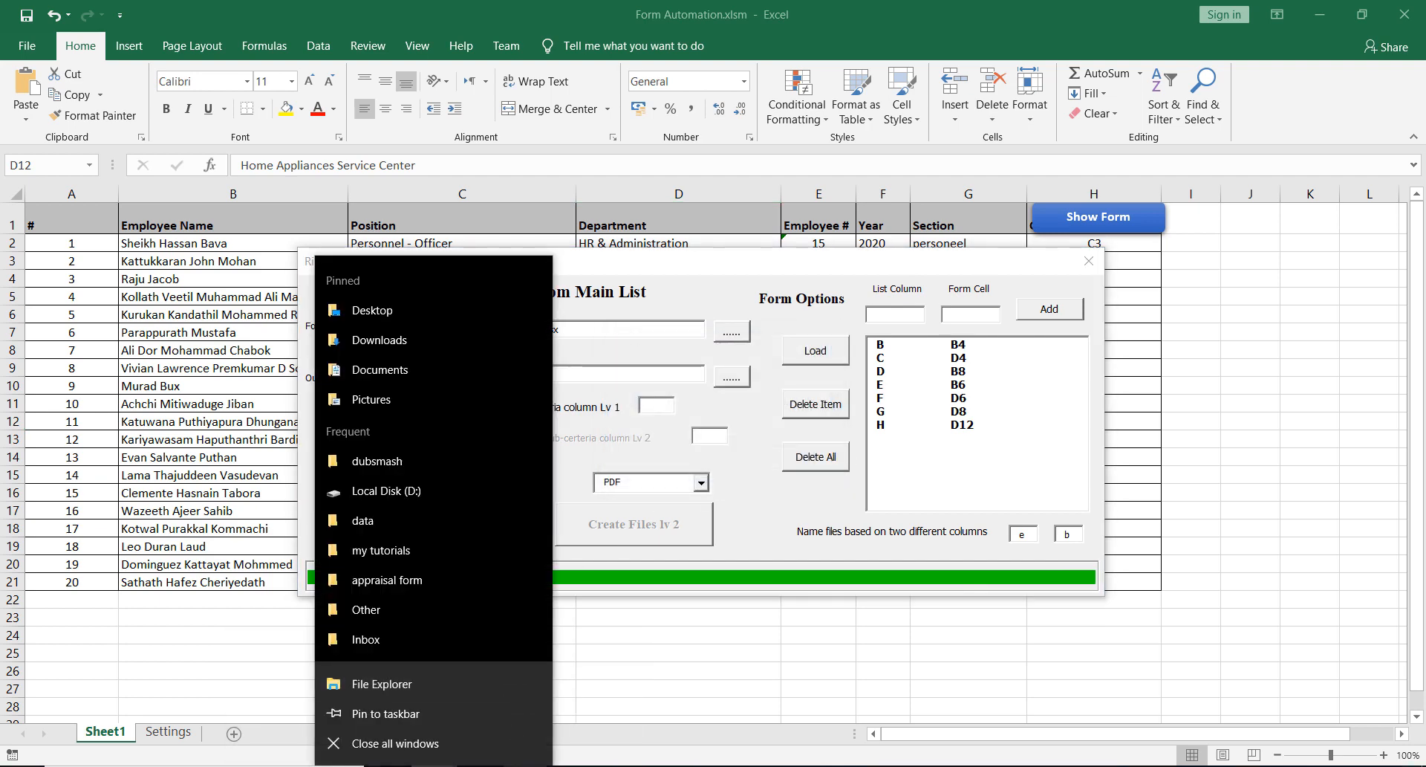
pyautogui.click(433, 766)
pyautogui.click(434, 766)
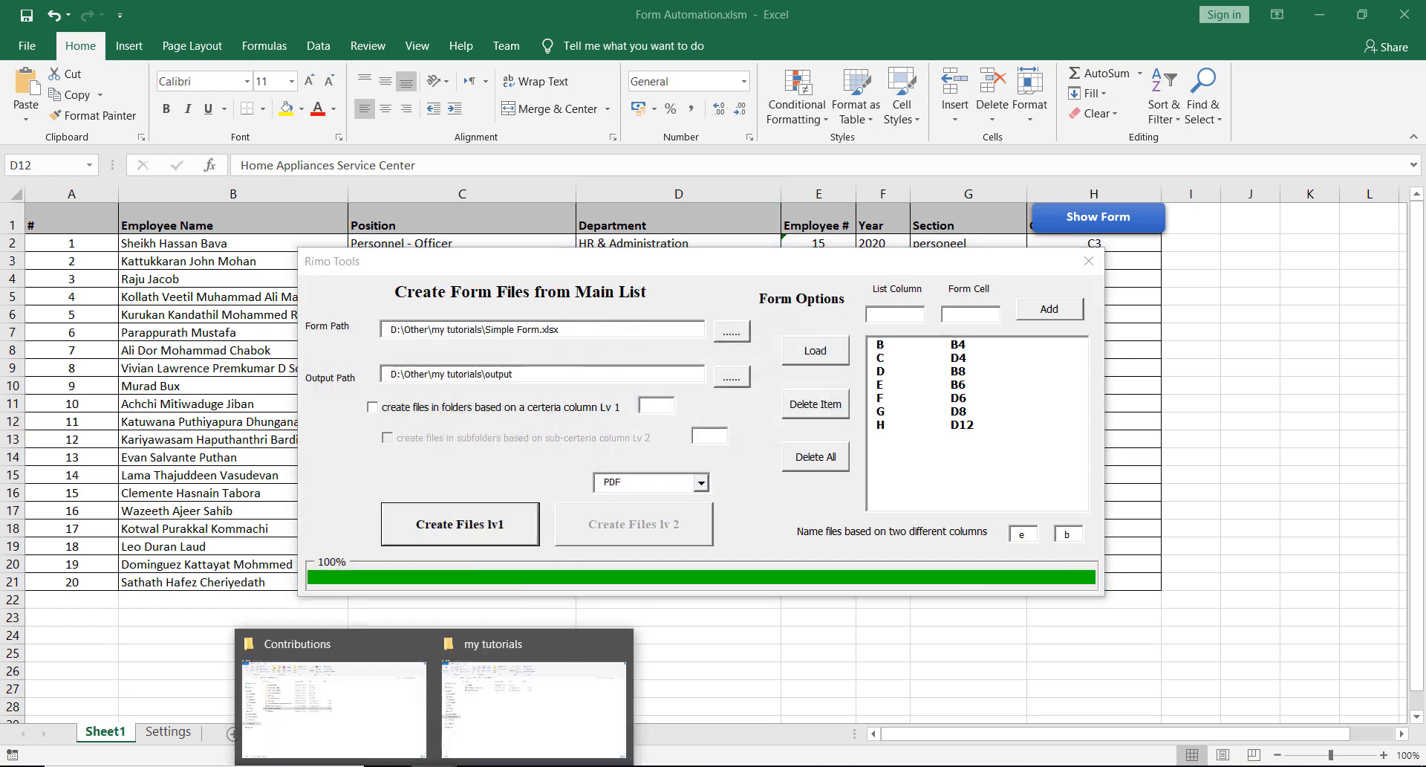
pyautogui.click(553, 720)
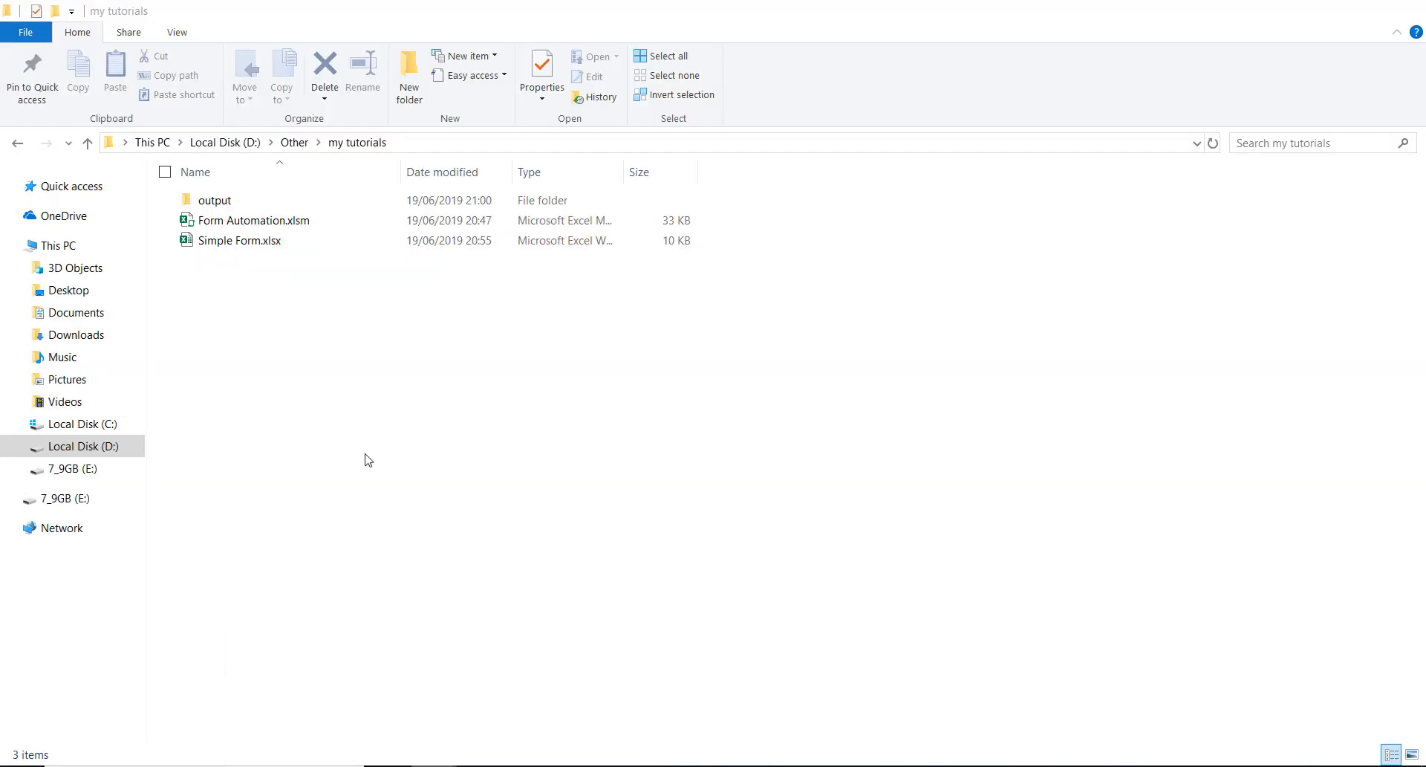
pyautogui.doubleClick(231, 208)
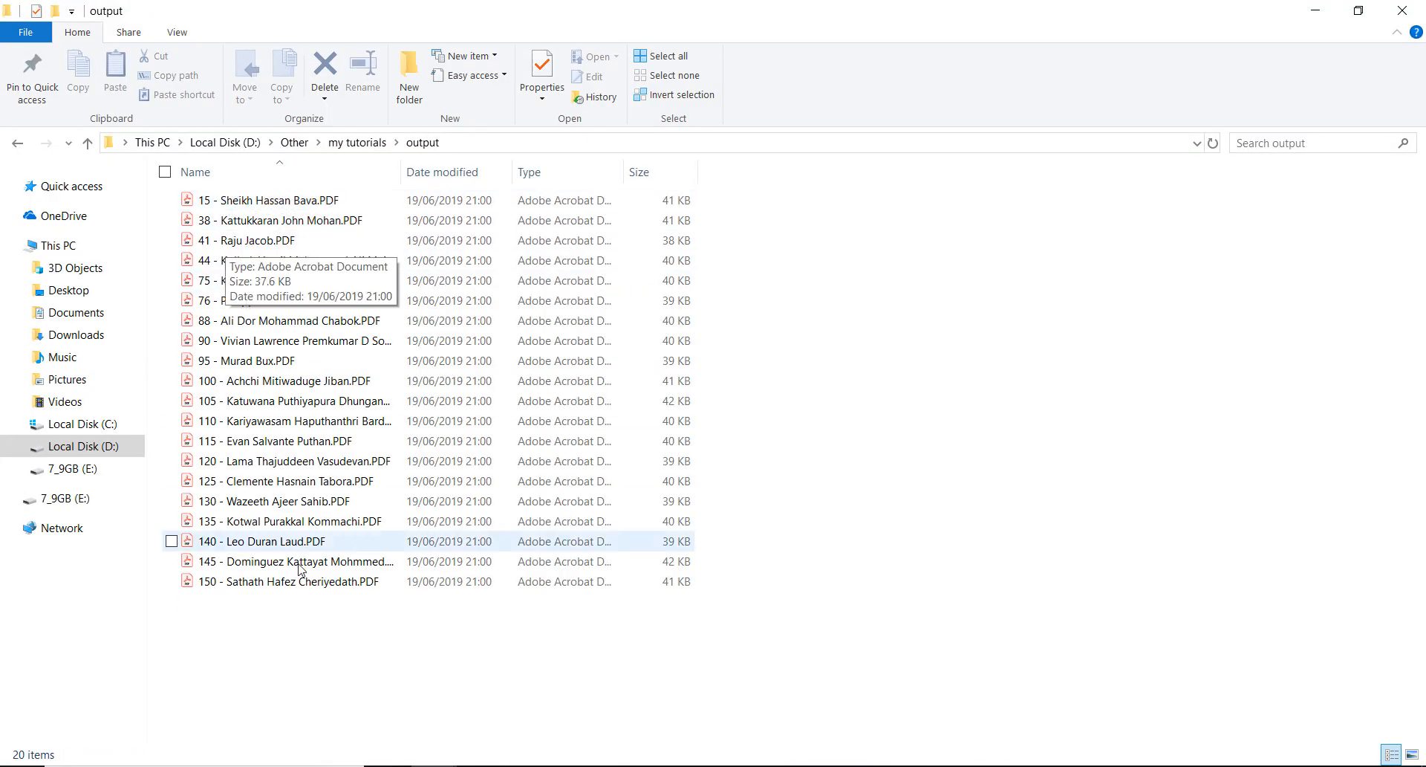
# - Open the first generated PDF, check its filled title, name, employee number and section fields, and close it
pyautogui.doubleClick(252, 200)
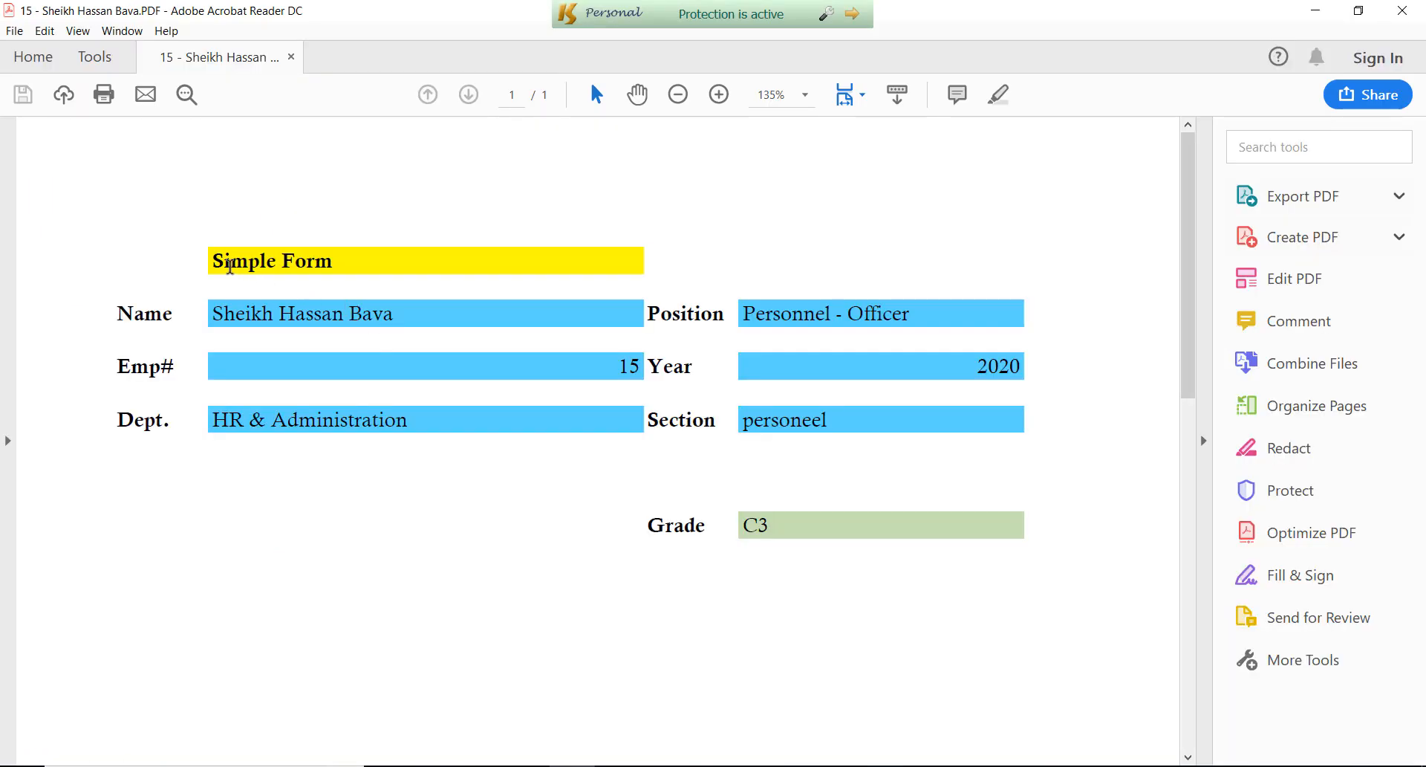
pyautogui.moveTo(229, 264); pyautogui.dragTo(348, 281)
pyautogui.click(471, 373)
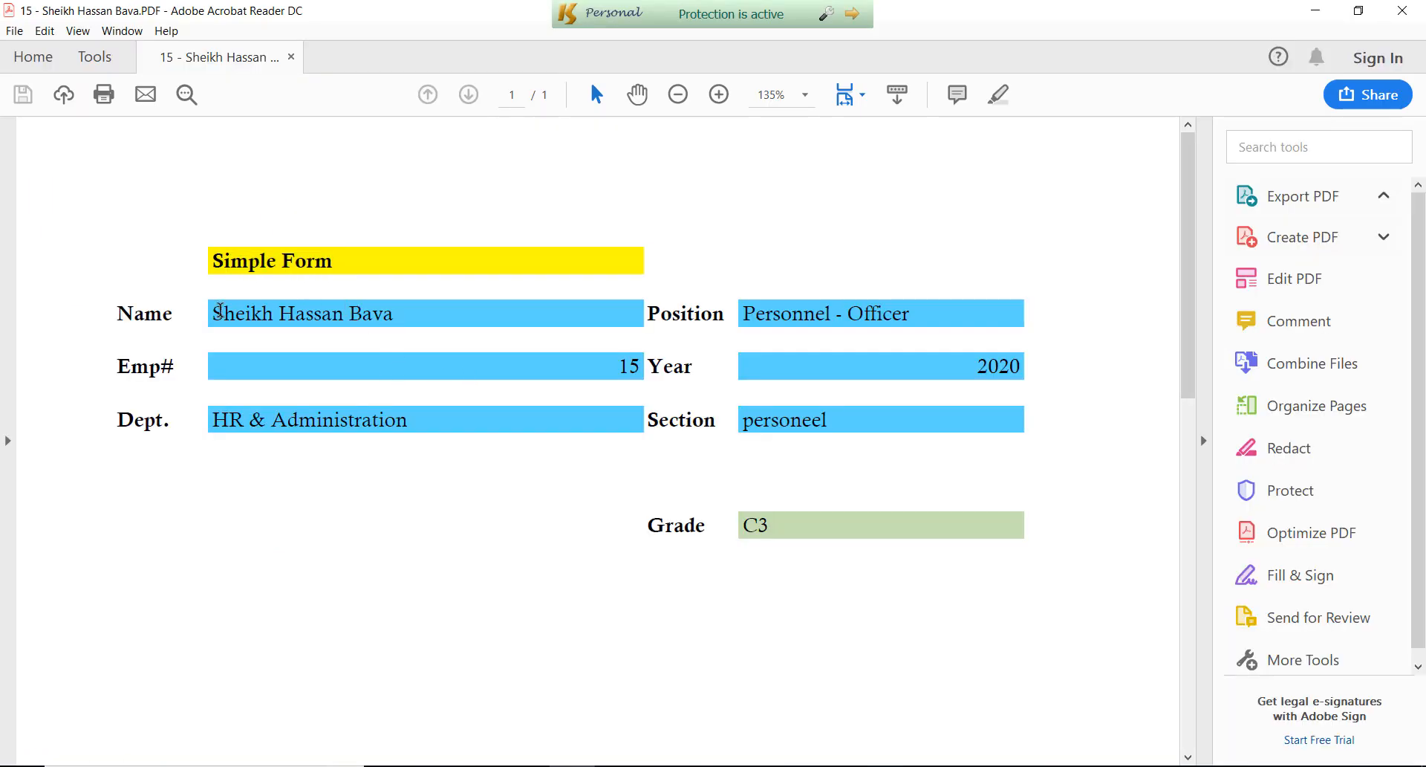
pyautogui.moveTo(217, 312); pyautogui.dragTo(506, 307)
pyautogui.click(743, 356)
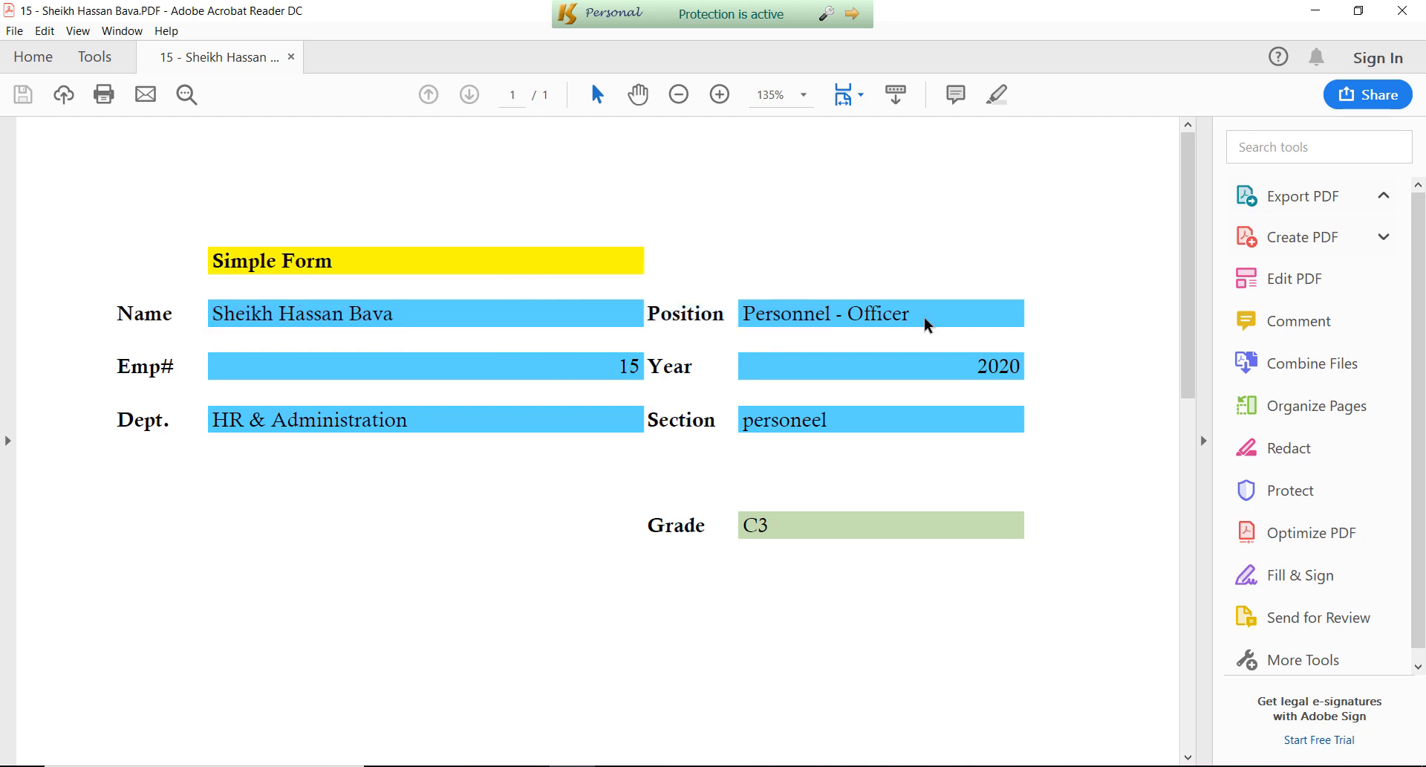
pyautogui.moveTo(789, 434); pyautogui.dragTo(778, 429)
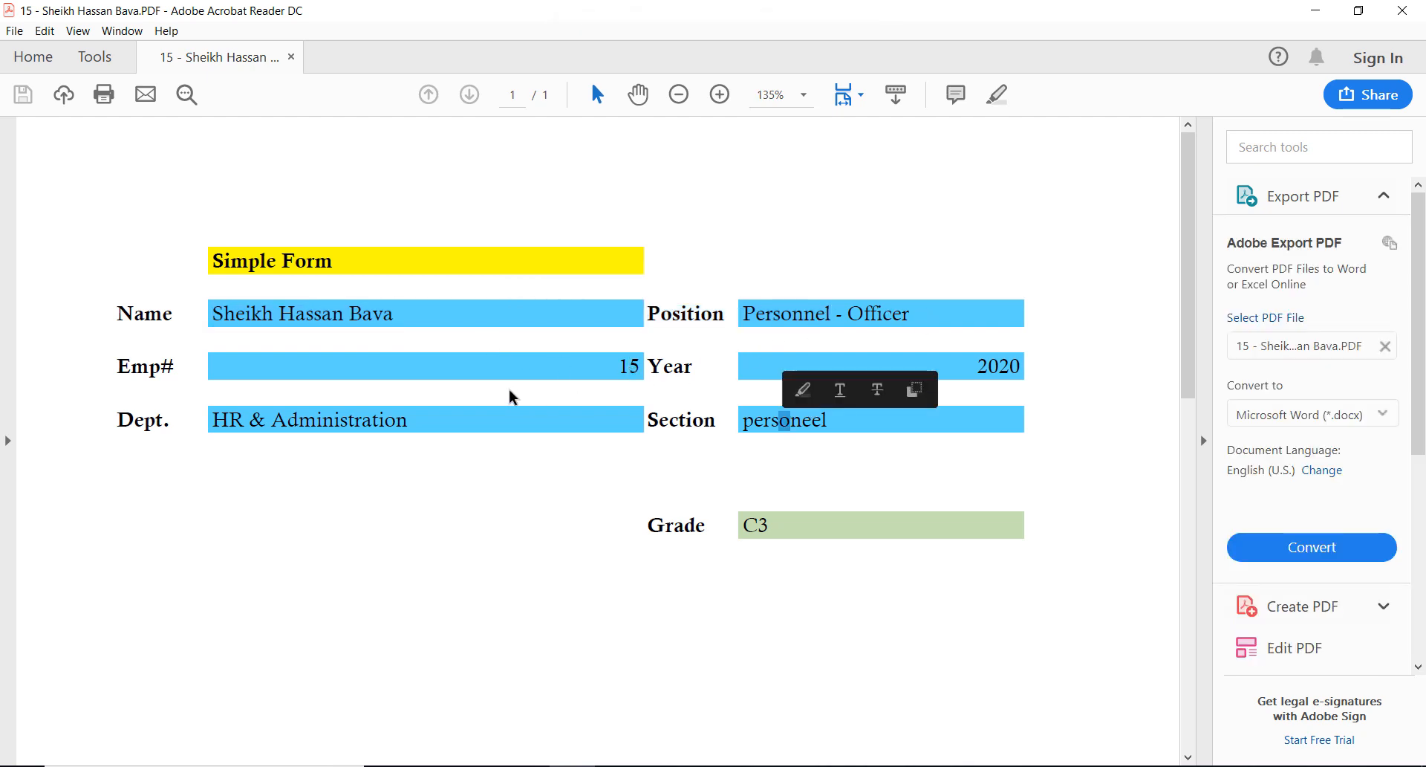
pyautogui.click(498, 389)
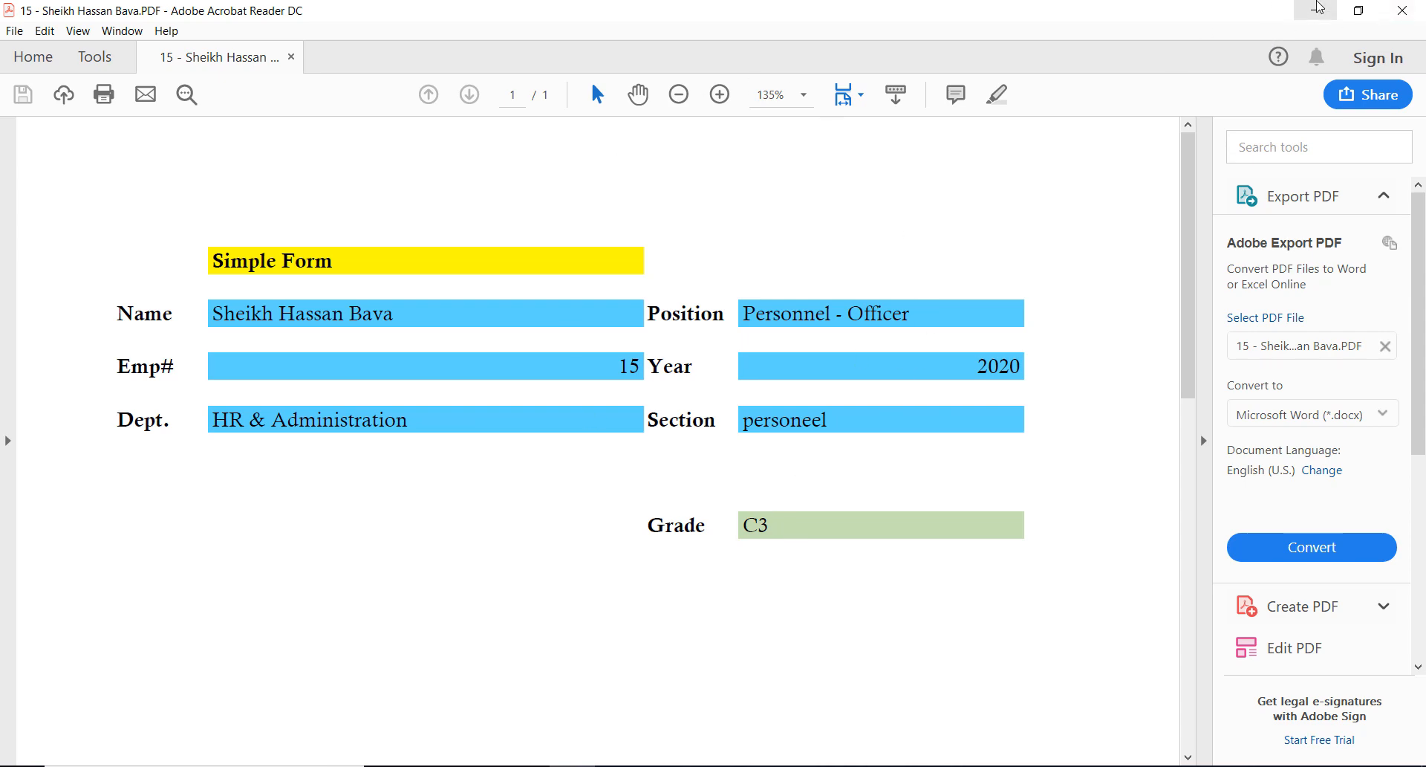
pyautogui.click(1402, 10)
# - Open the third-to-last generated PDF, check its employee number and year fields, and close it
pyautogui.doubleClick(297, 542)
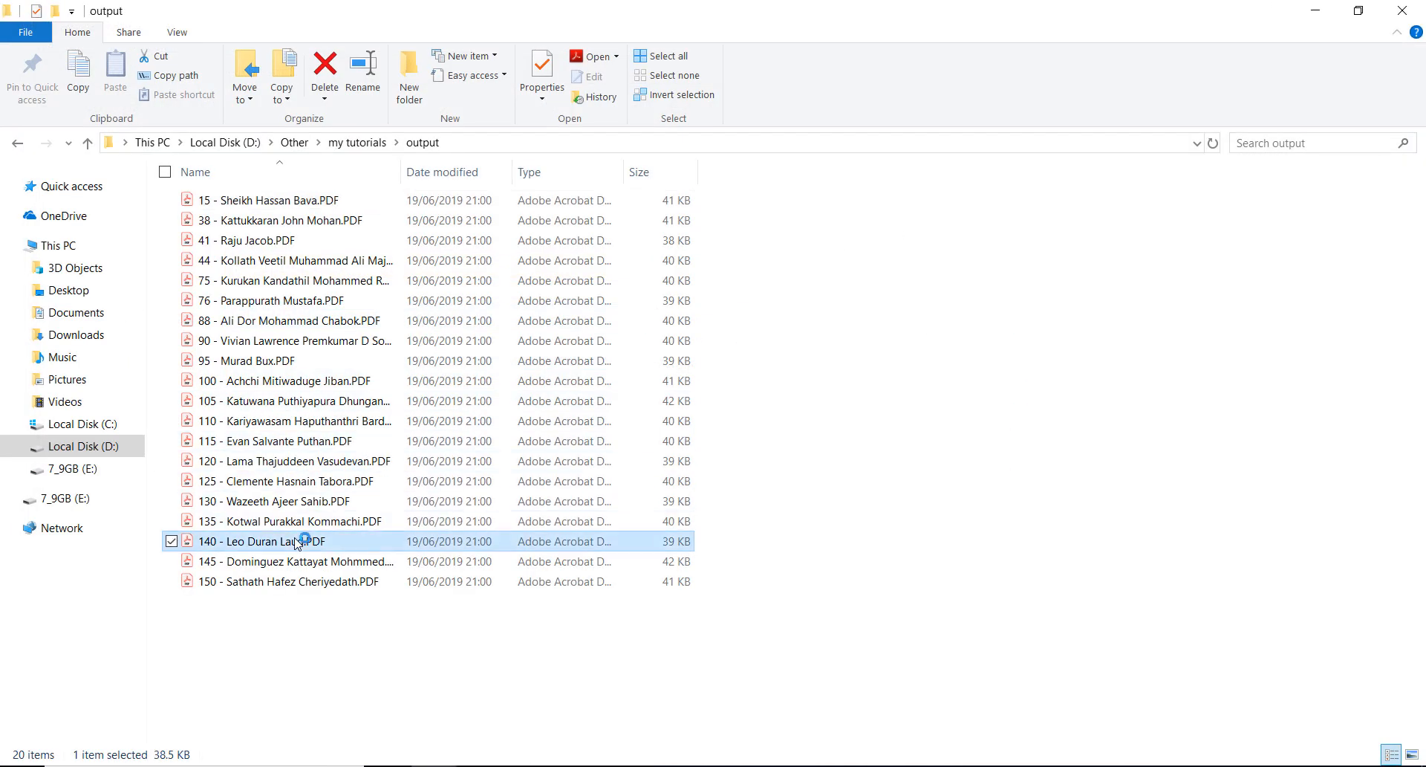
pyautogui.scroll(-2, 475, 445)
pyautogui.scroll(3, 483, 449)
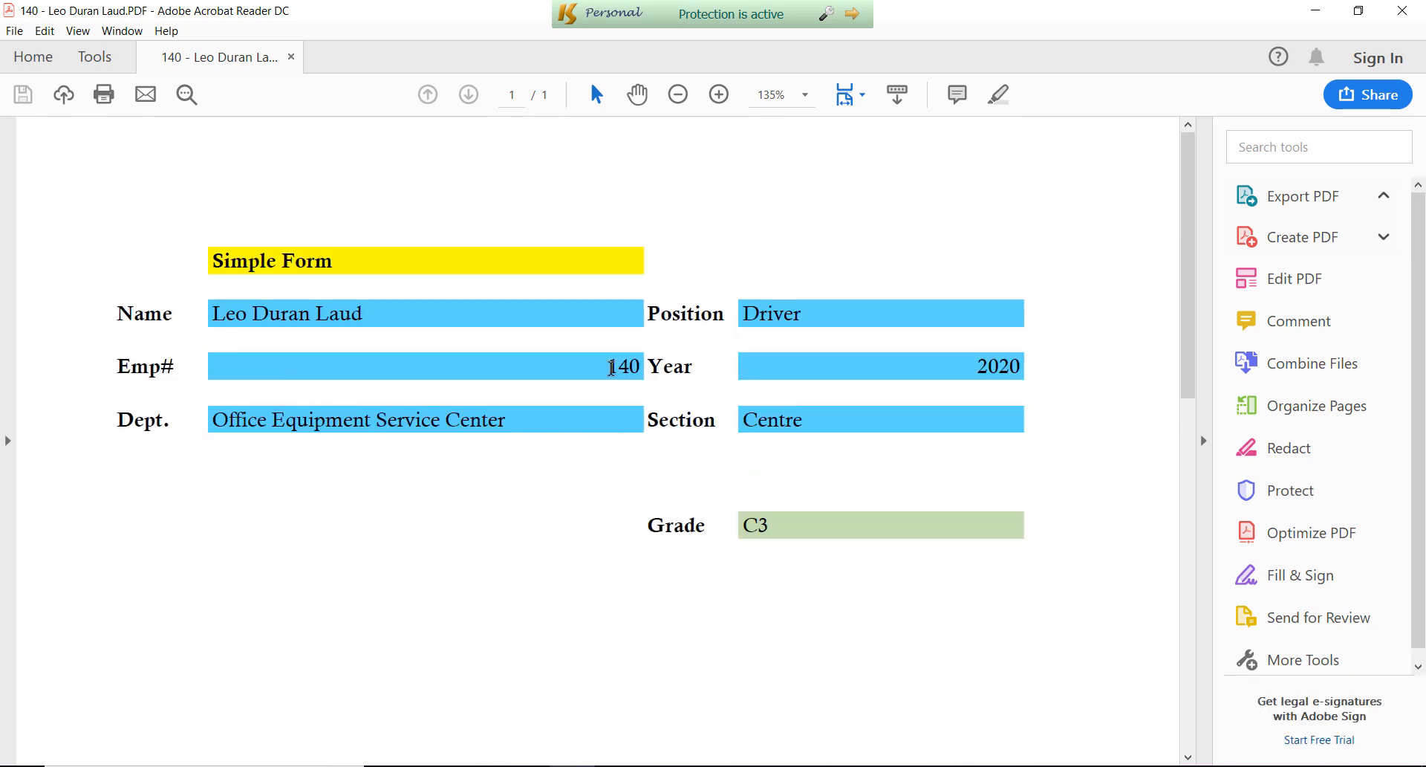
pyautogui.doubleClick(615, 367)
pyautogui.click(629, 373)
pyautogui.doubleClick(625, 368)
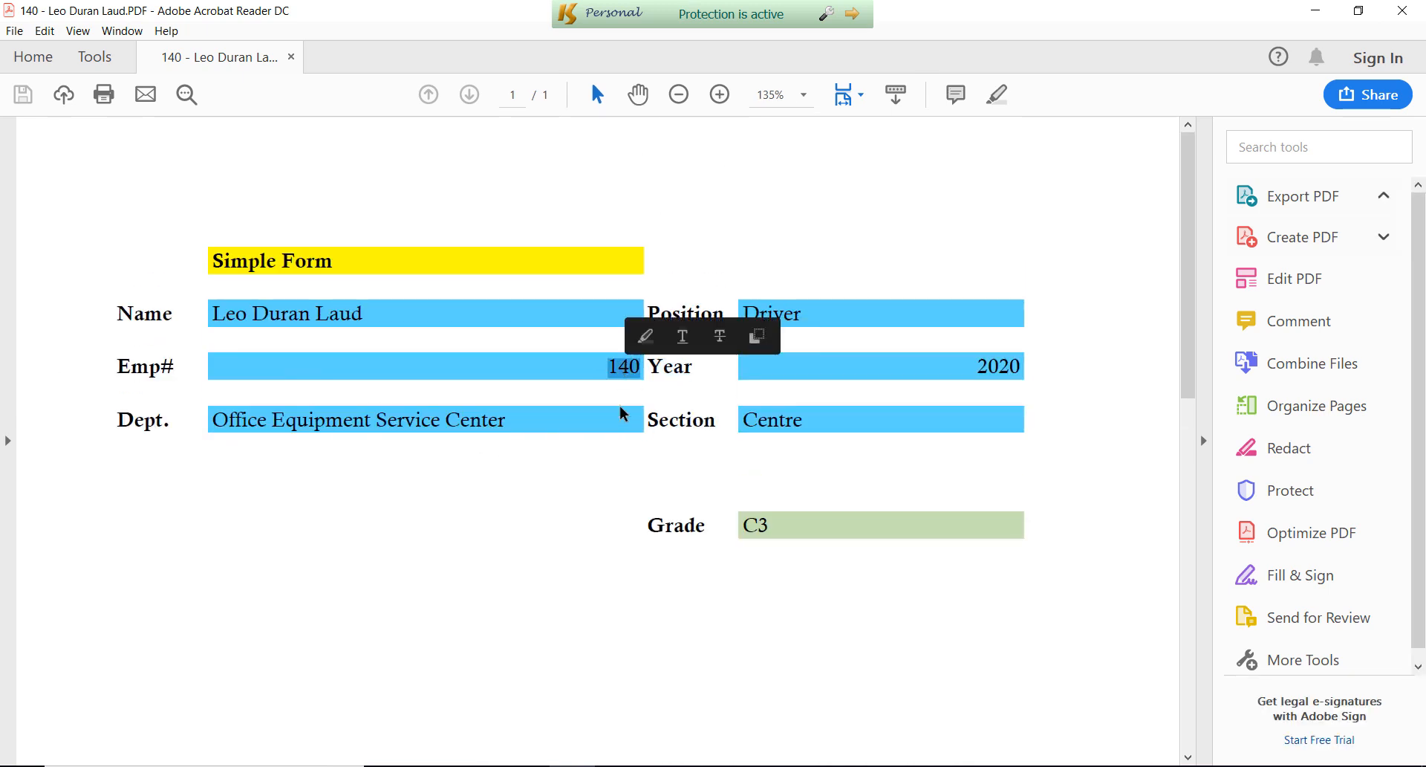
pyautogui.click(931, 371)
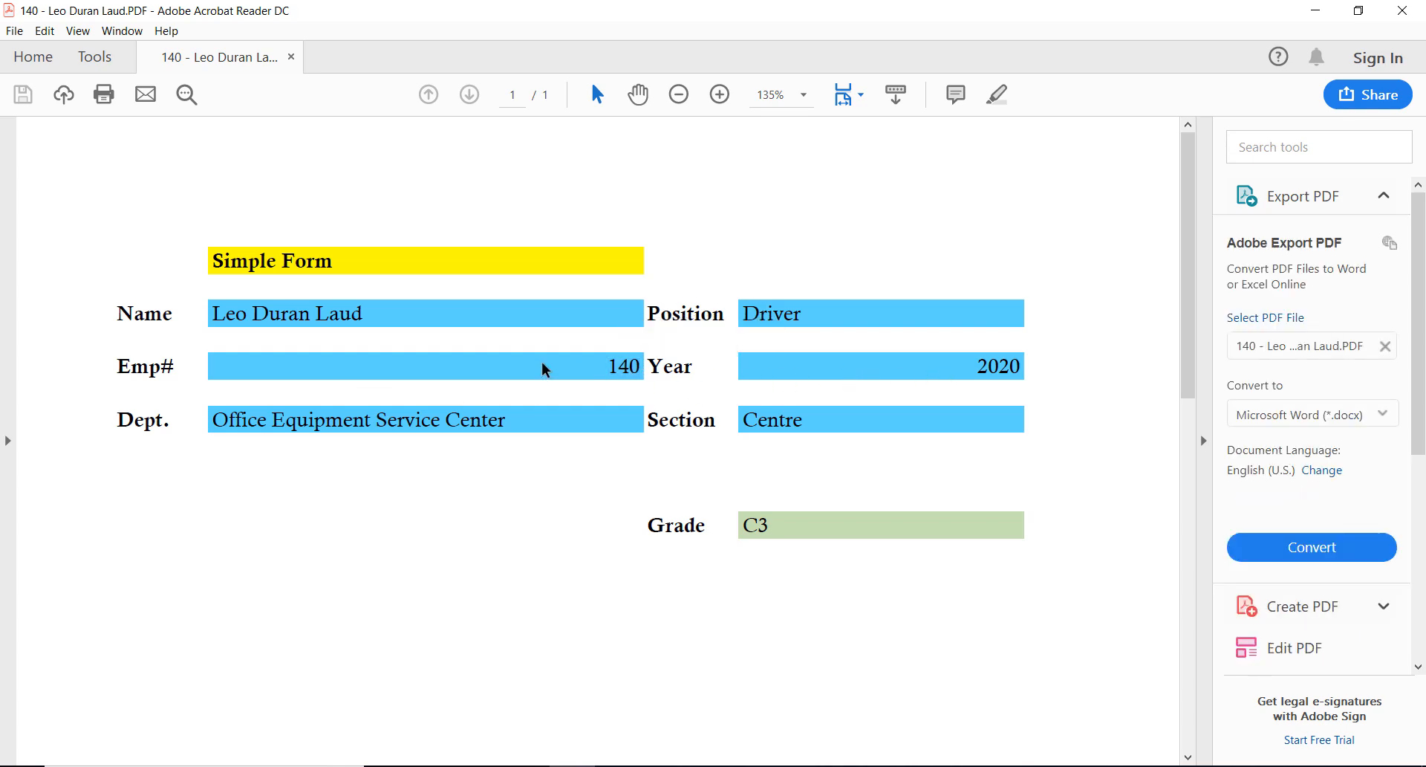
pyautogui.click(1403, 10)
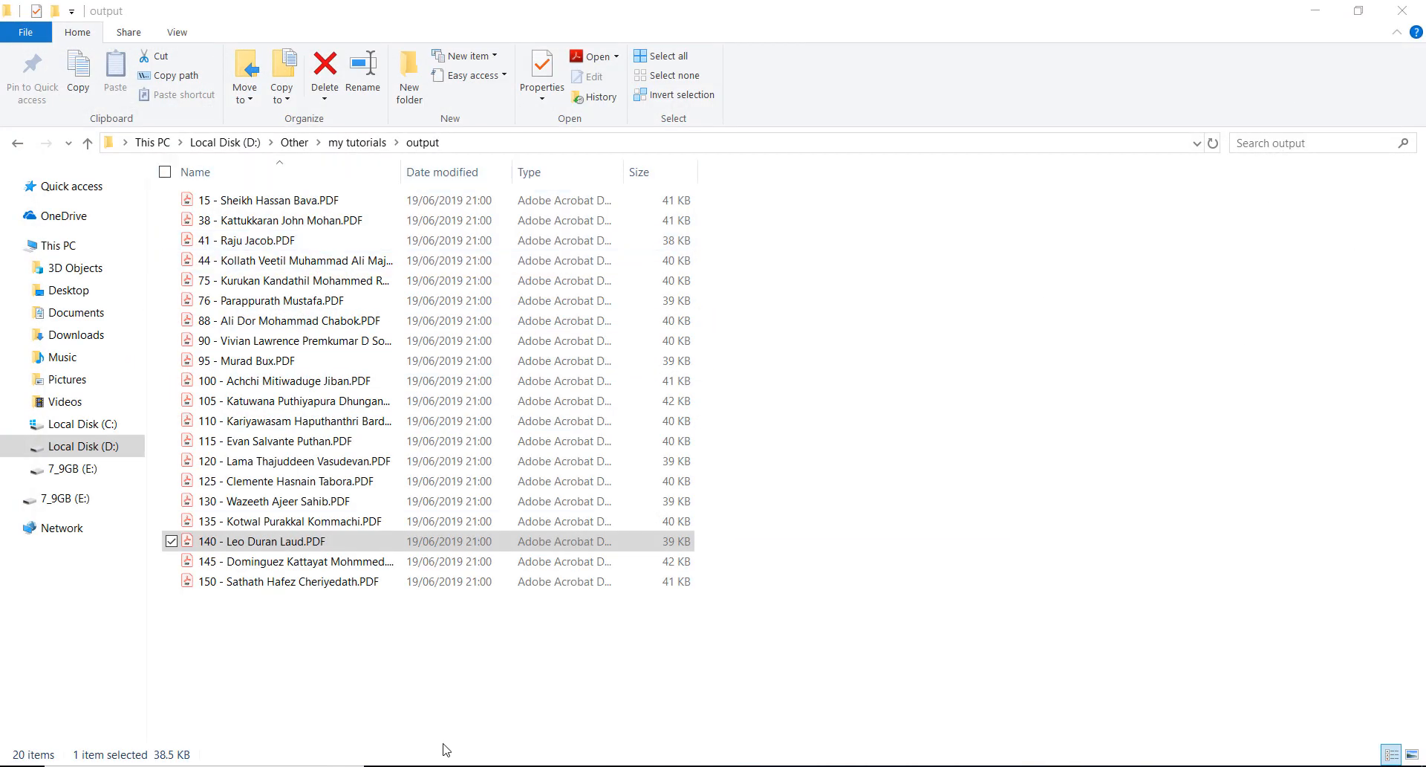
# - Delete all generated PDFs from the output folder and return to the my tutorials folder
pyautogui.moveTo(396, 668); pyautogui.dragTo(232, 151)
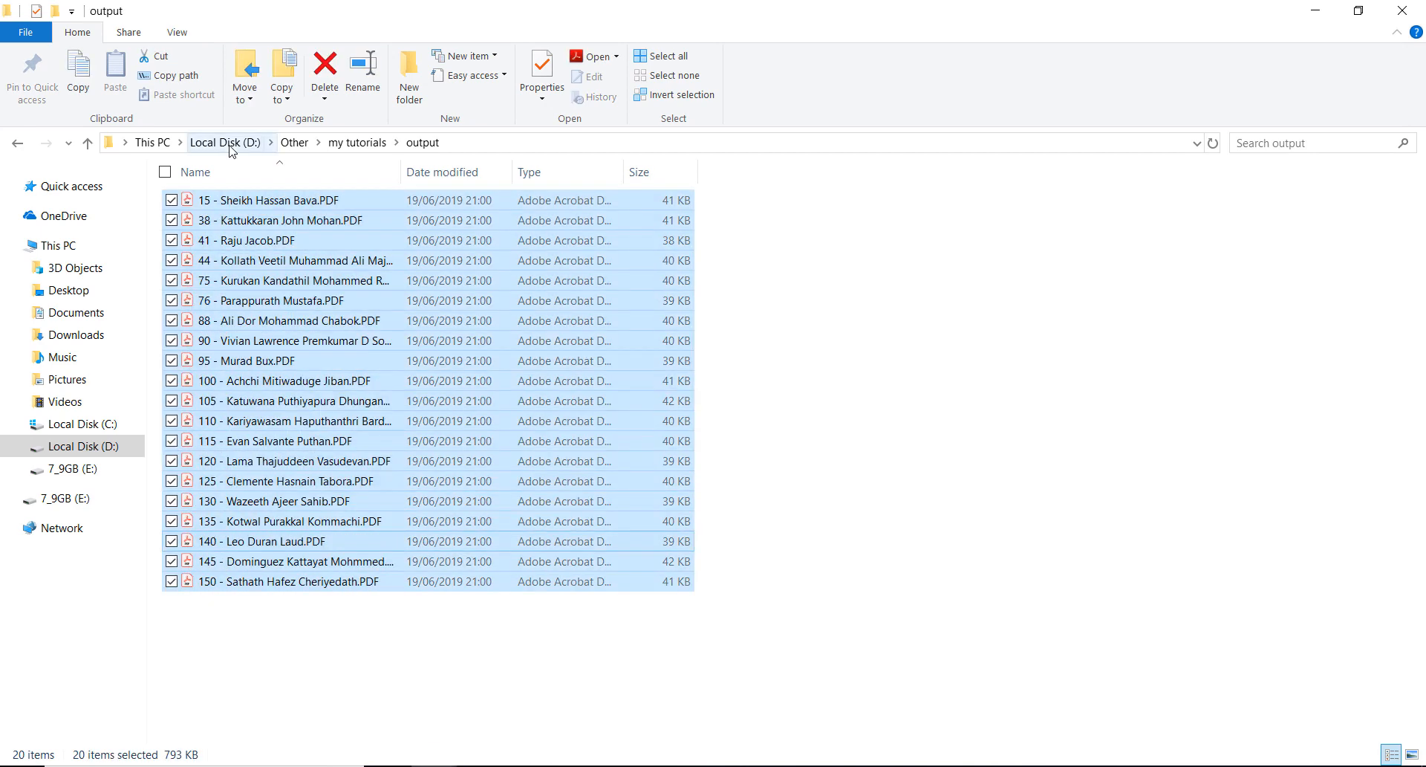
pyautogui.press('Delete')
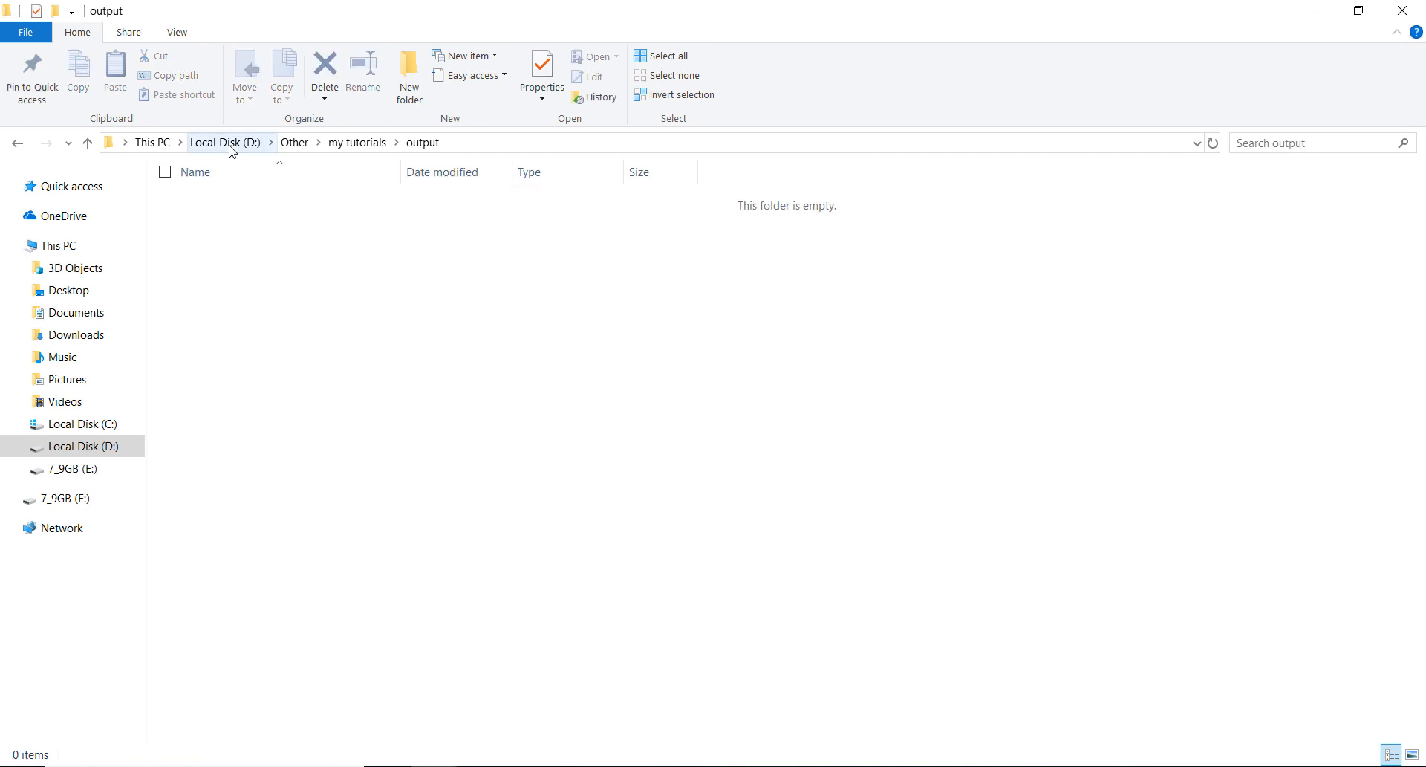
pyautogui.click(364, 142)
# - Open Simple Form.xlsx in Excel, closing the file-creation form that is still open in Form Automation.xlsm
pyautogui.click(212, 241)
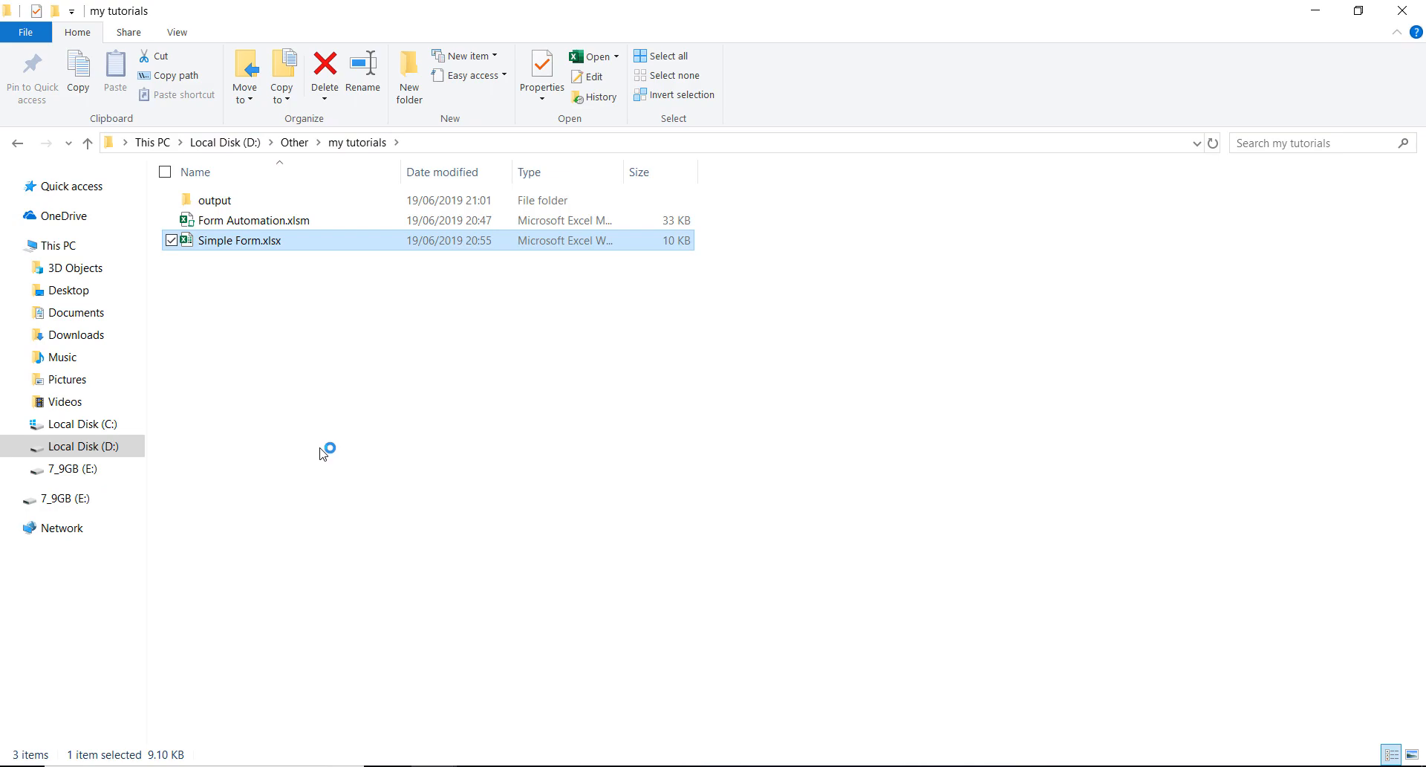
pyautogui.click(545, 592)
pyautogui.click(527, 766)
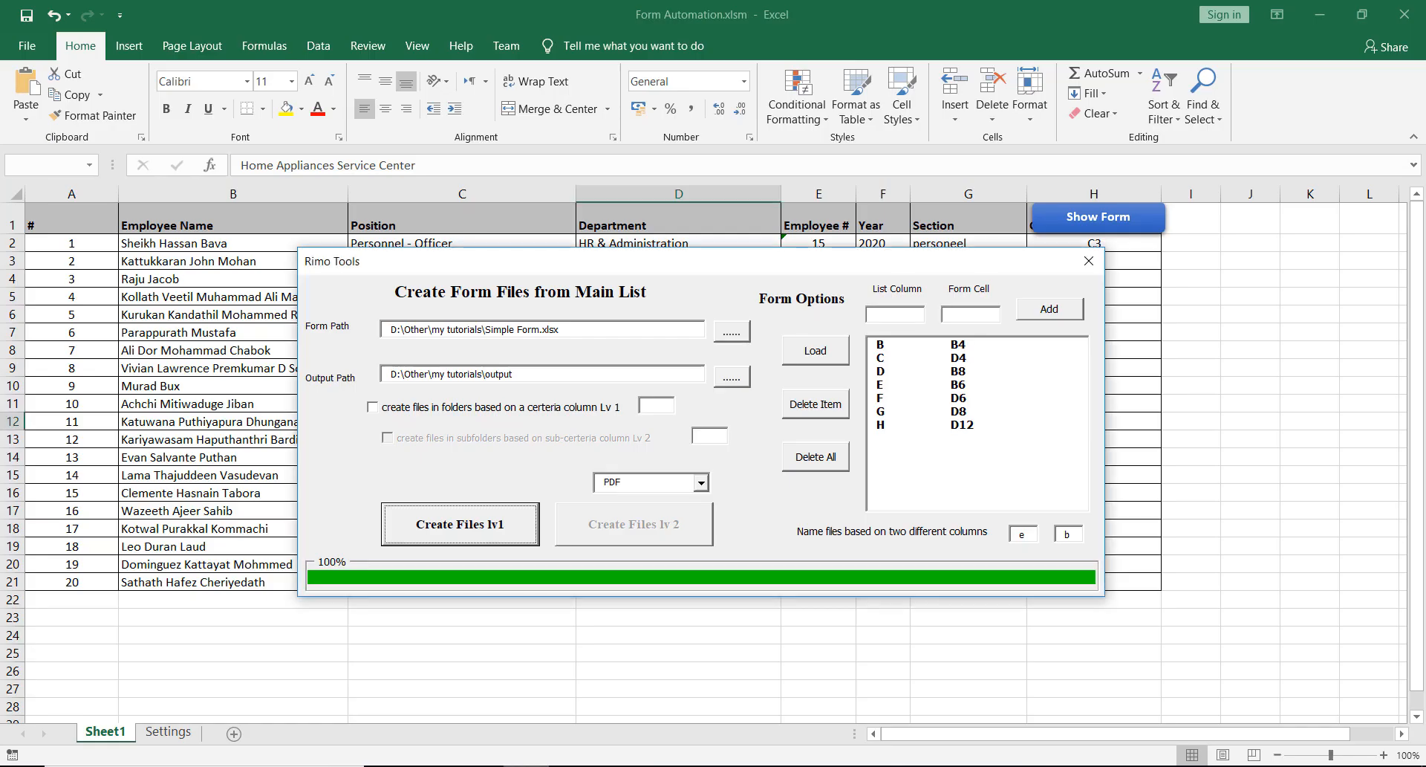
pyautogui.click(1089, 261)
pyautogui.click(824, 457)
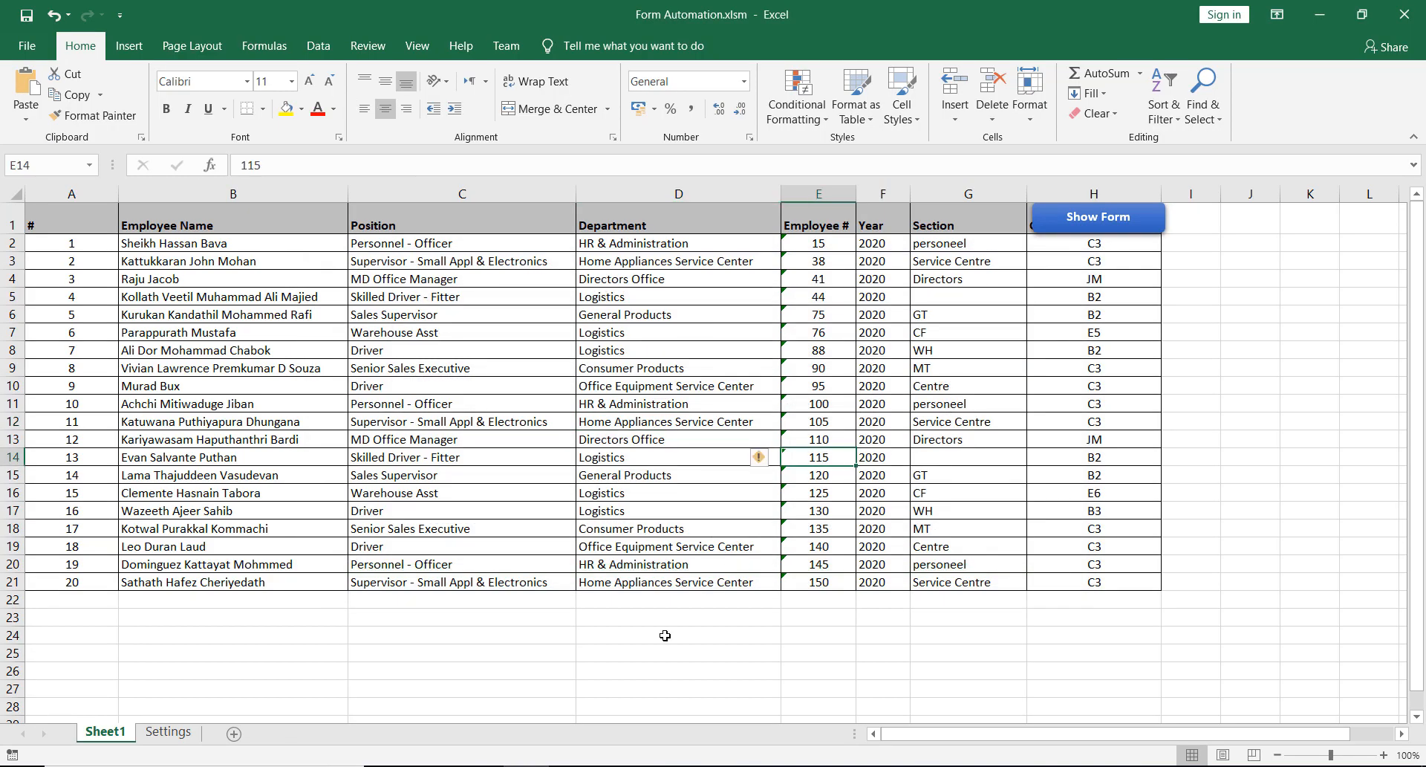
pyautogui.click(527, 766)
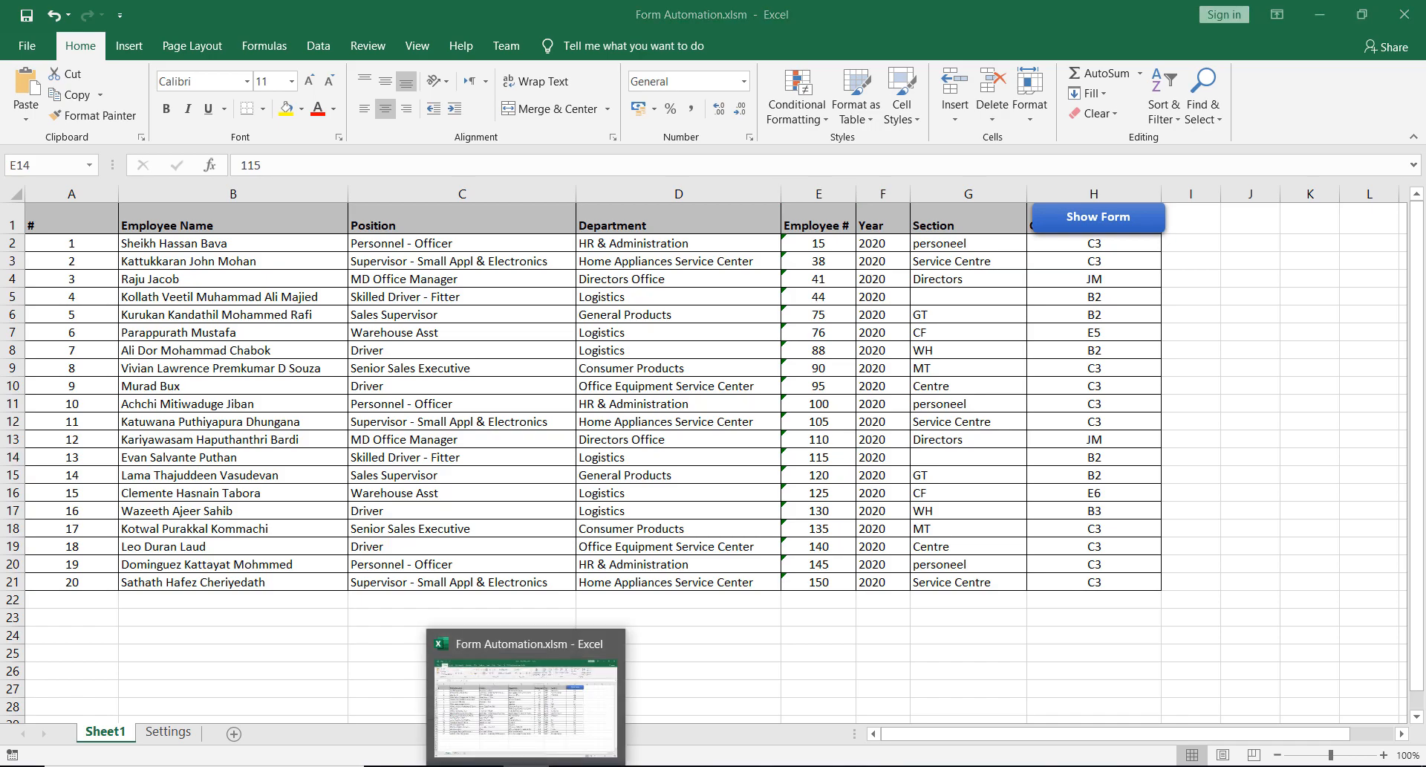
pyautogui.rightClick(362, 384)
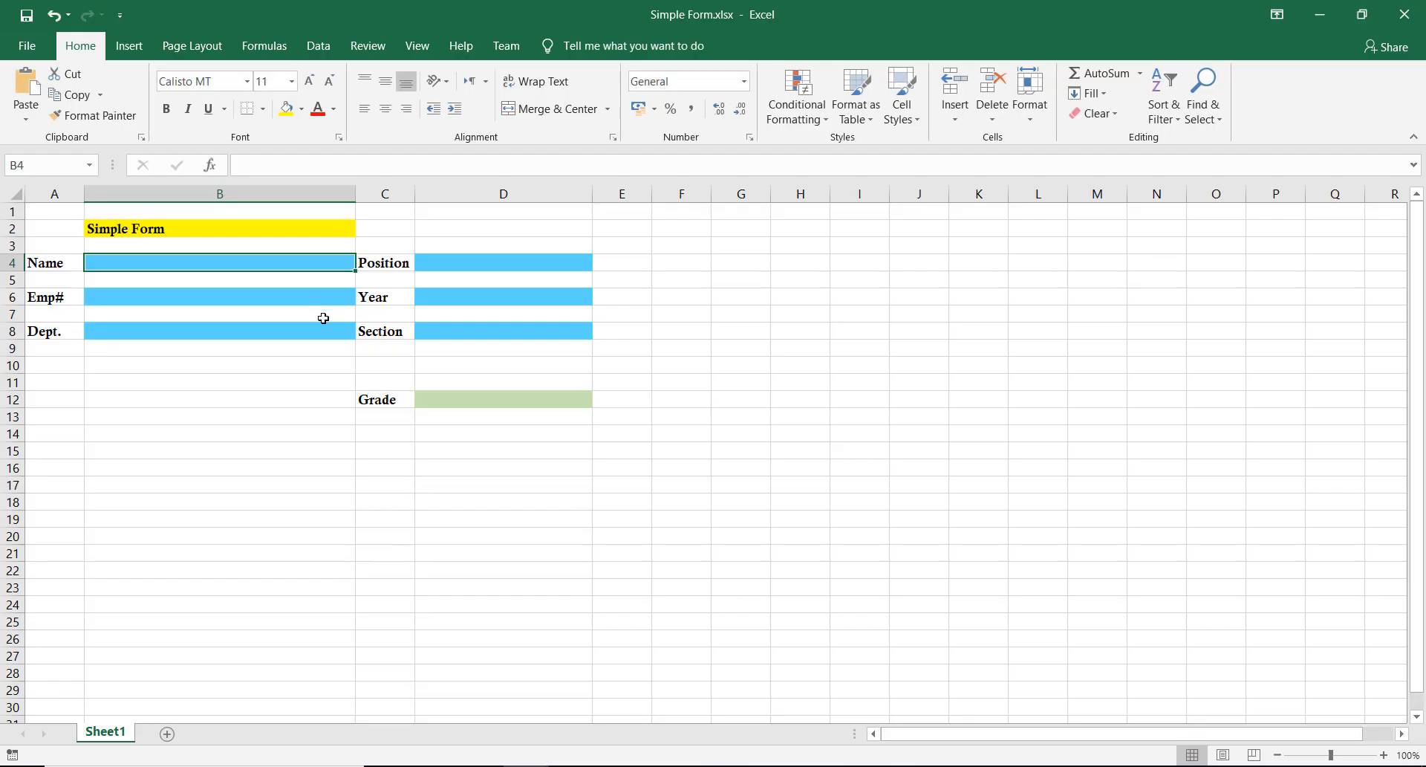
# - Left-align the Emp# and Year entry cells in Simple Form.xlsx, then save and close the workbook
pyautogui.click(298, 294)
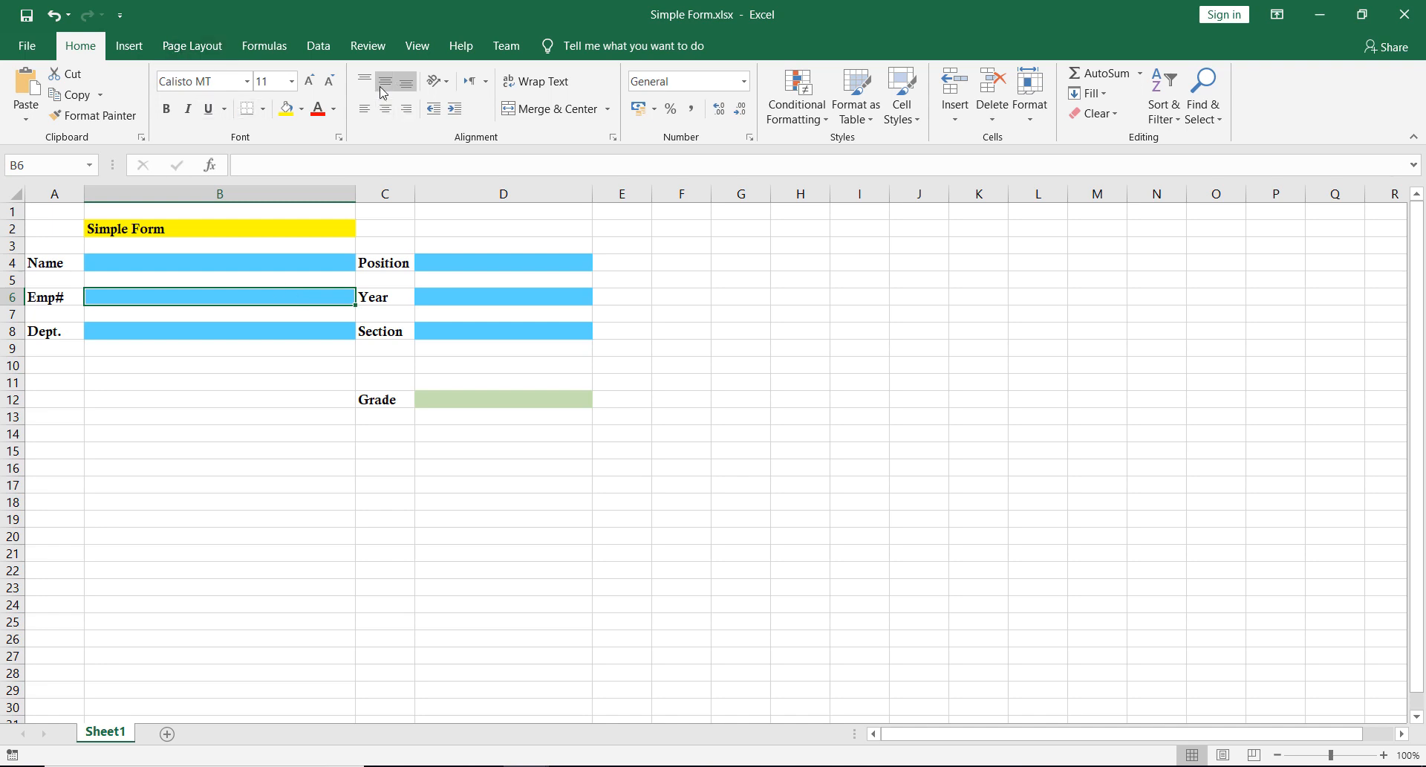
pyautogui.click(476, 297)
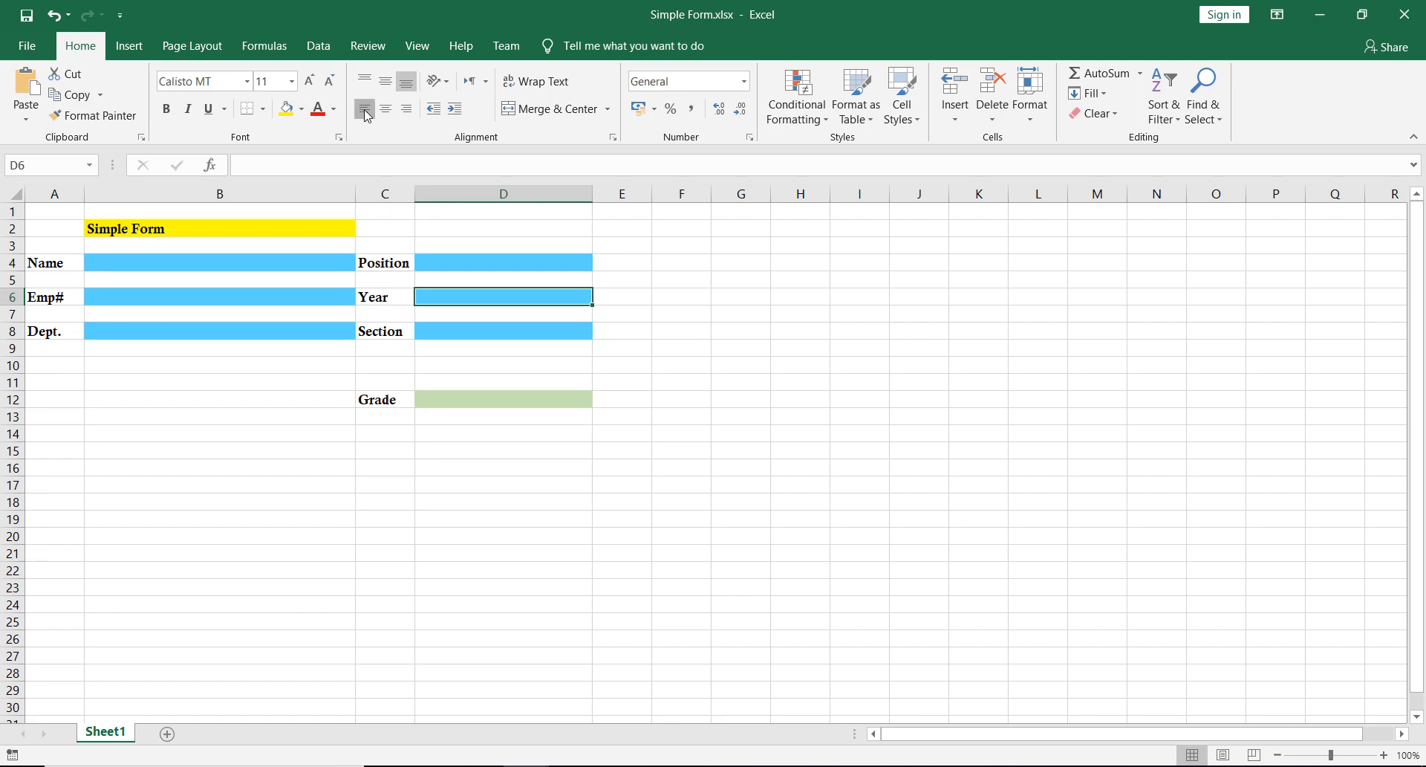
pyautogui.click(352, 348)
pyautogui.click(29, 19)
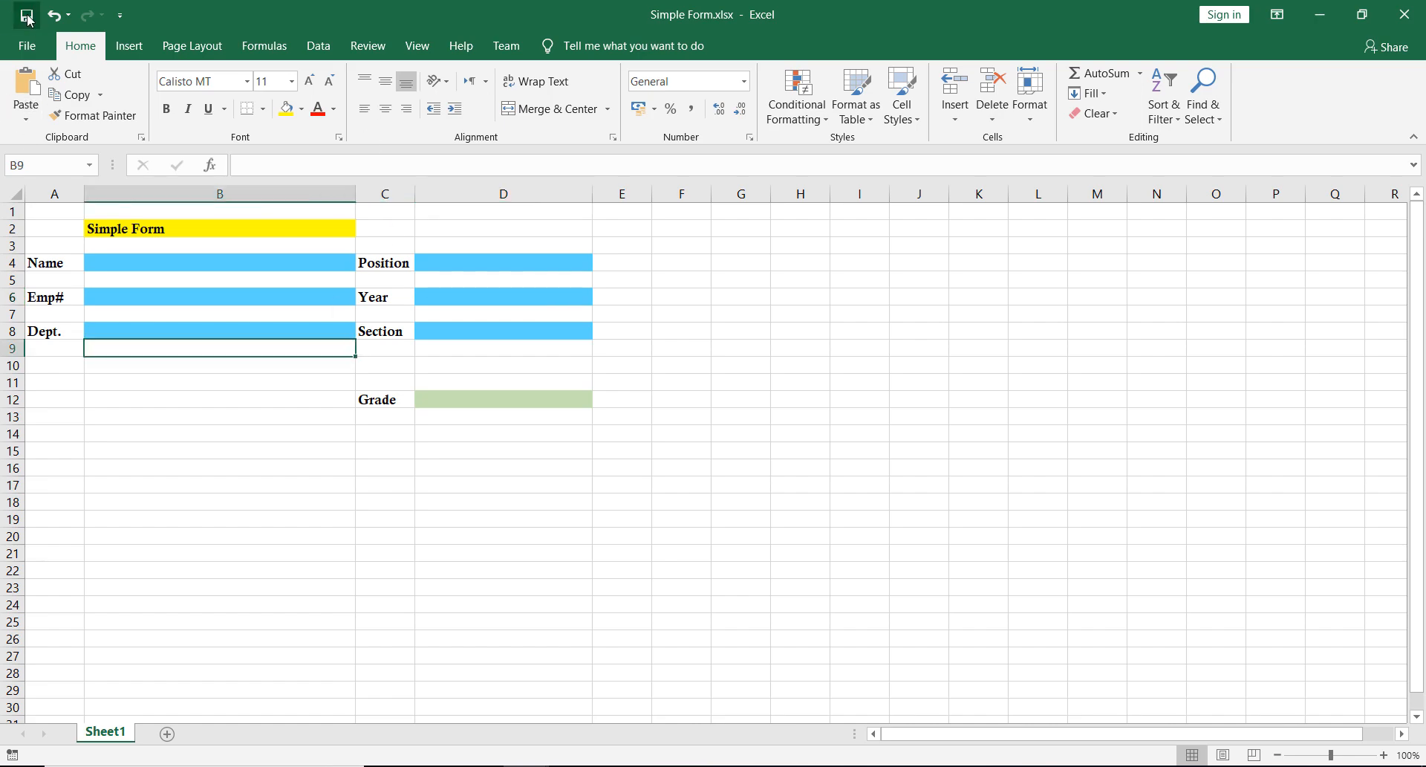
pyautogui.click(1404, 14)
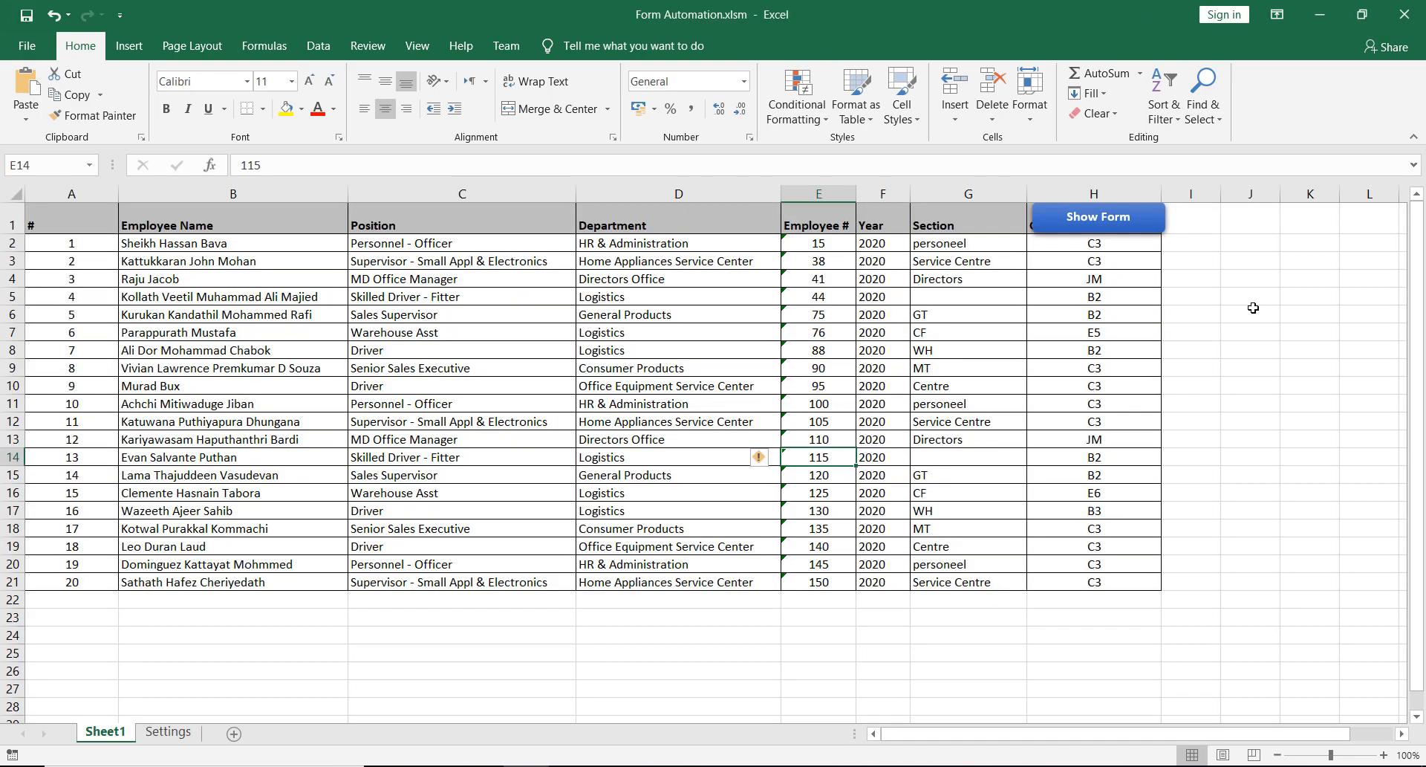
# - Reopen the Rimo Tools form with the saved column mappings loaded and choose Simple Form.xlsx from my tutorials as the form path
pyautogui.click(1126, 225)
pyautogui.click(837, 318)
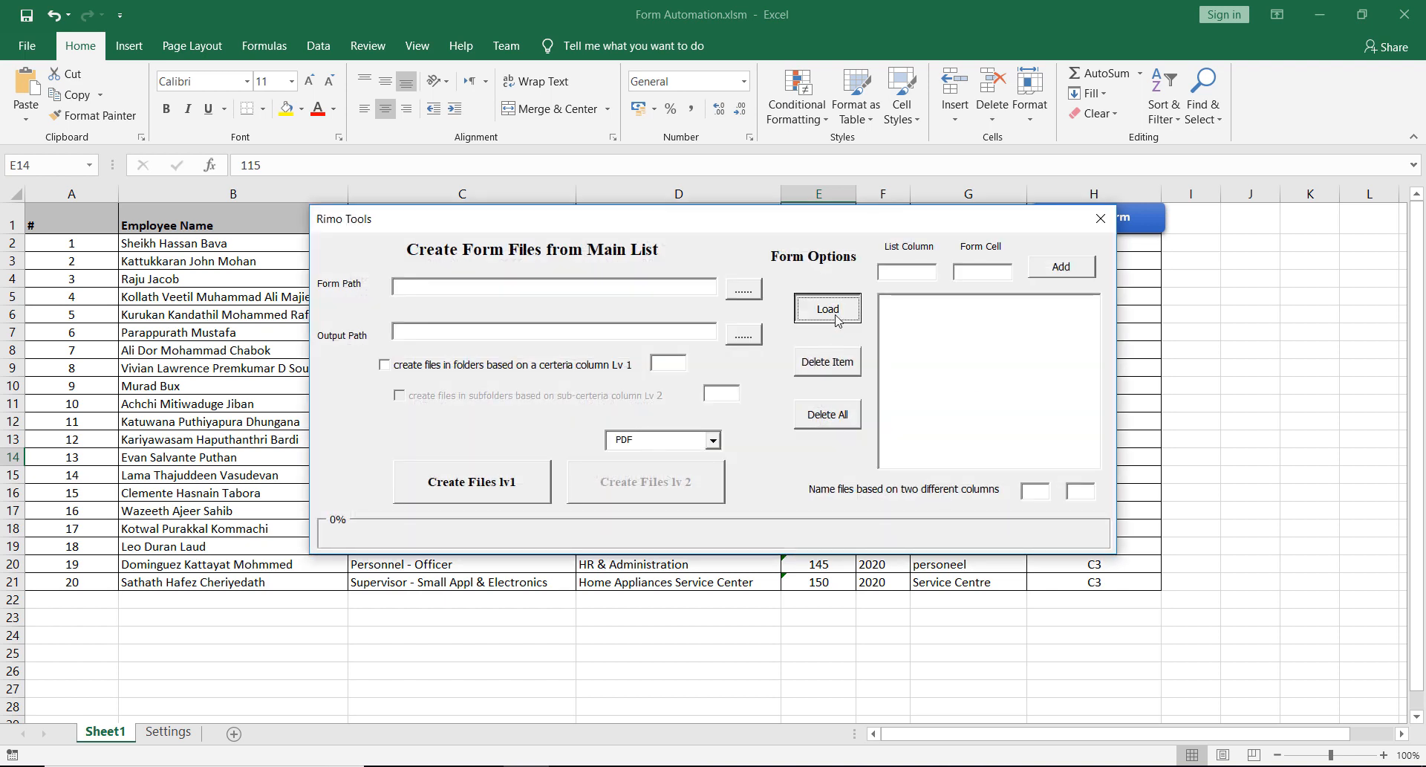
pyautogui.click(742, 291)
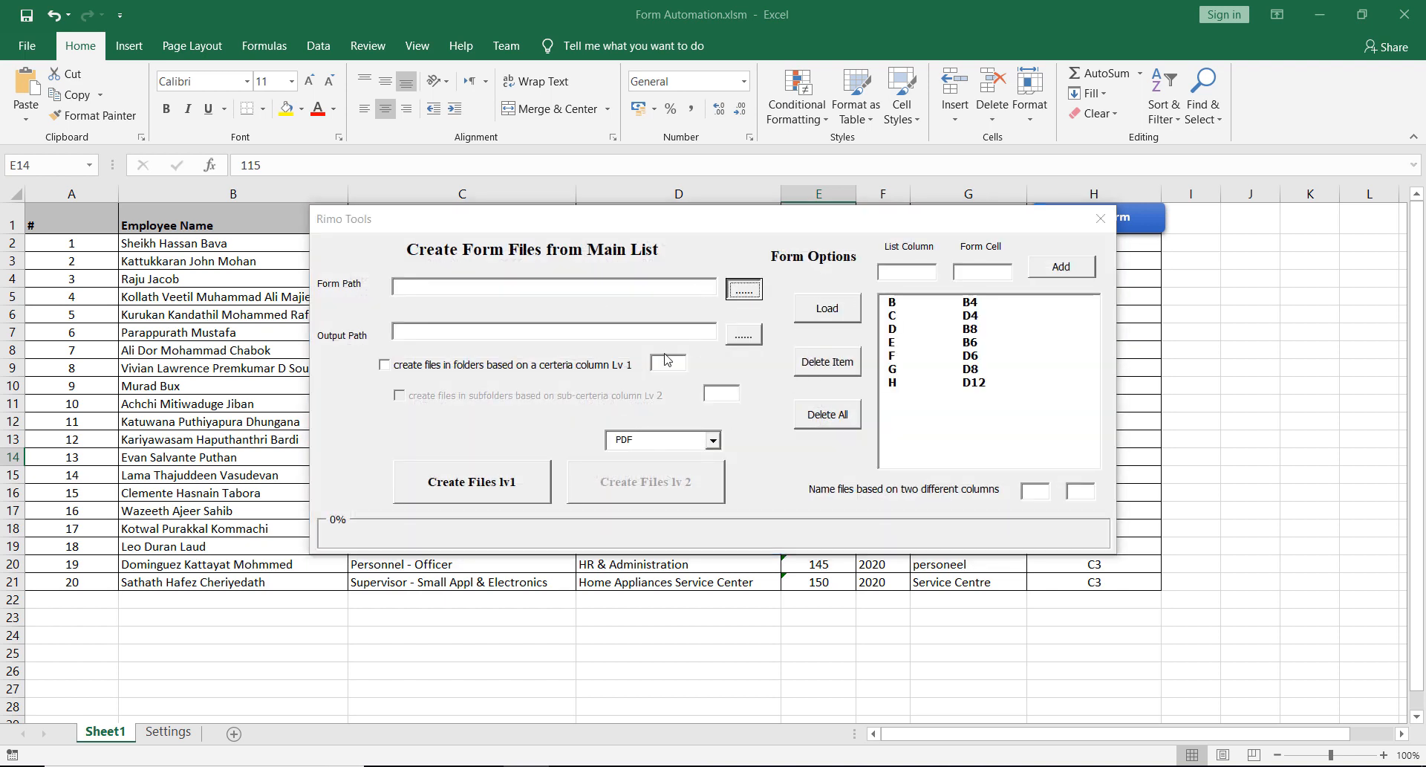
pyautogui.click(541, 407)
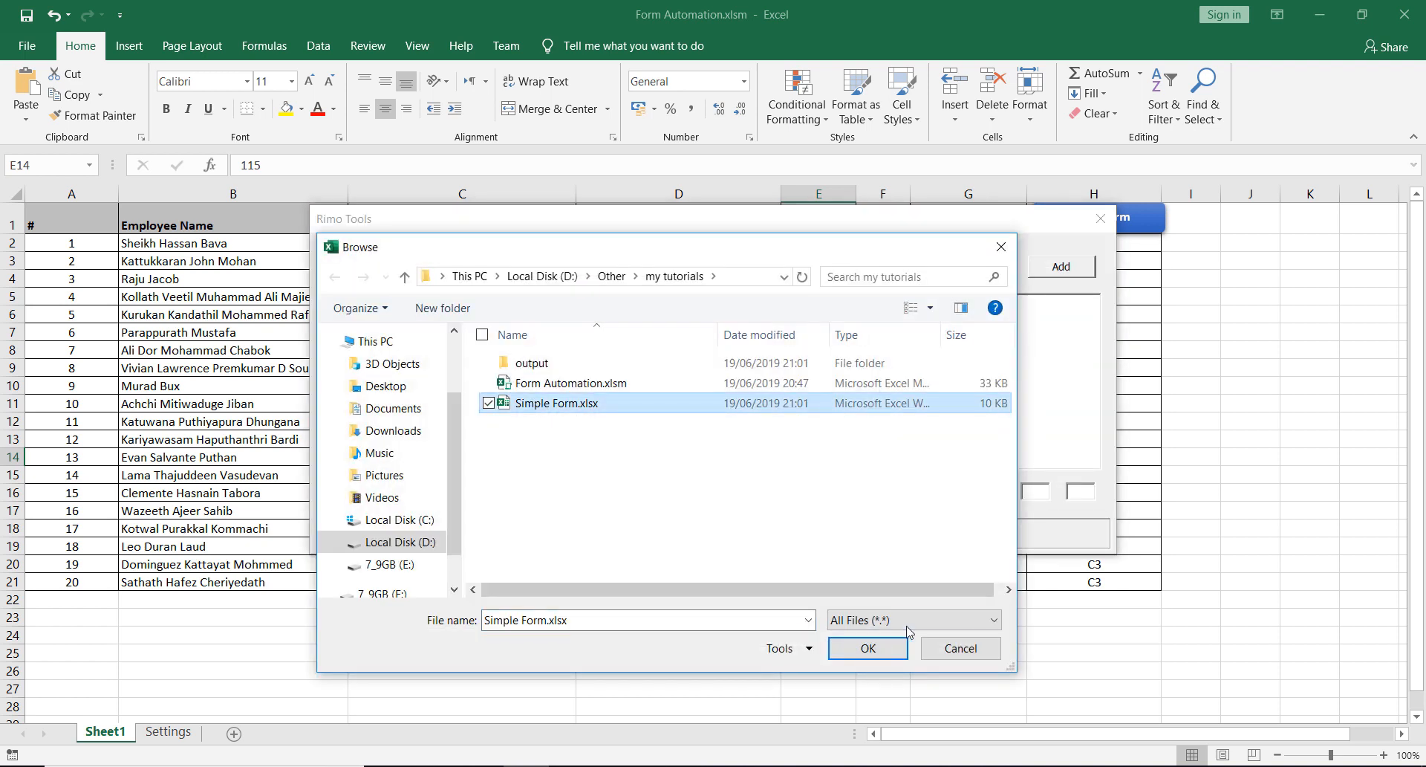
pyautogui.click(871, 646)
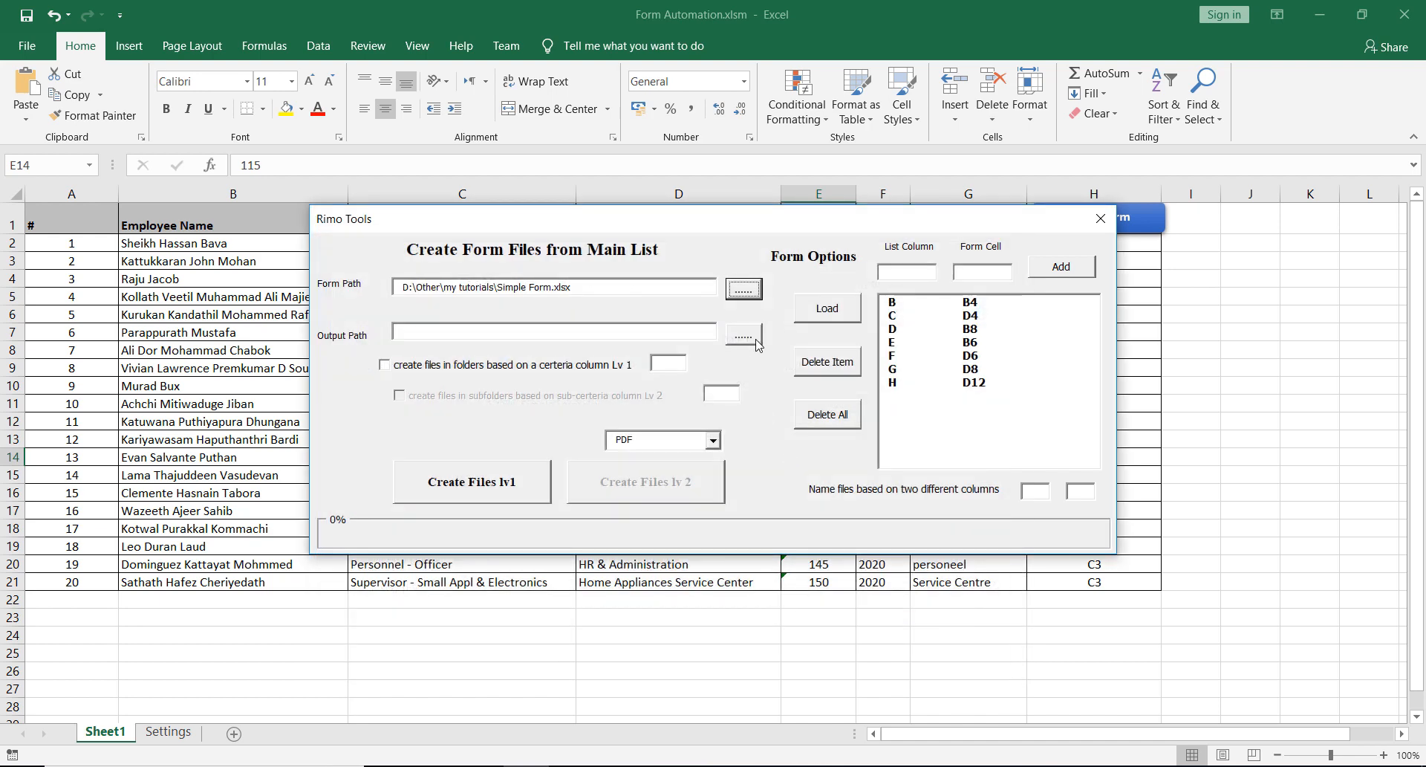
# - Set the output path to the output folder and name the files based on columns e and b
pyautogui.click(755, 341)
pyautogui.click(518, 364)
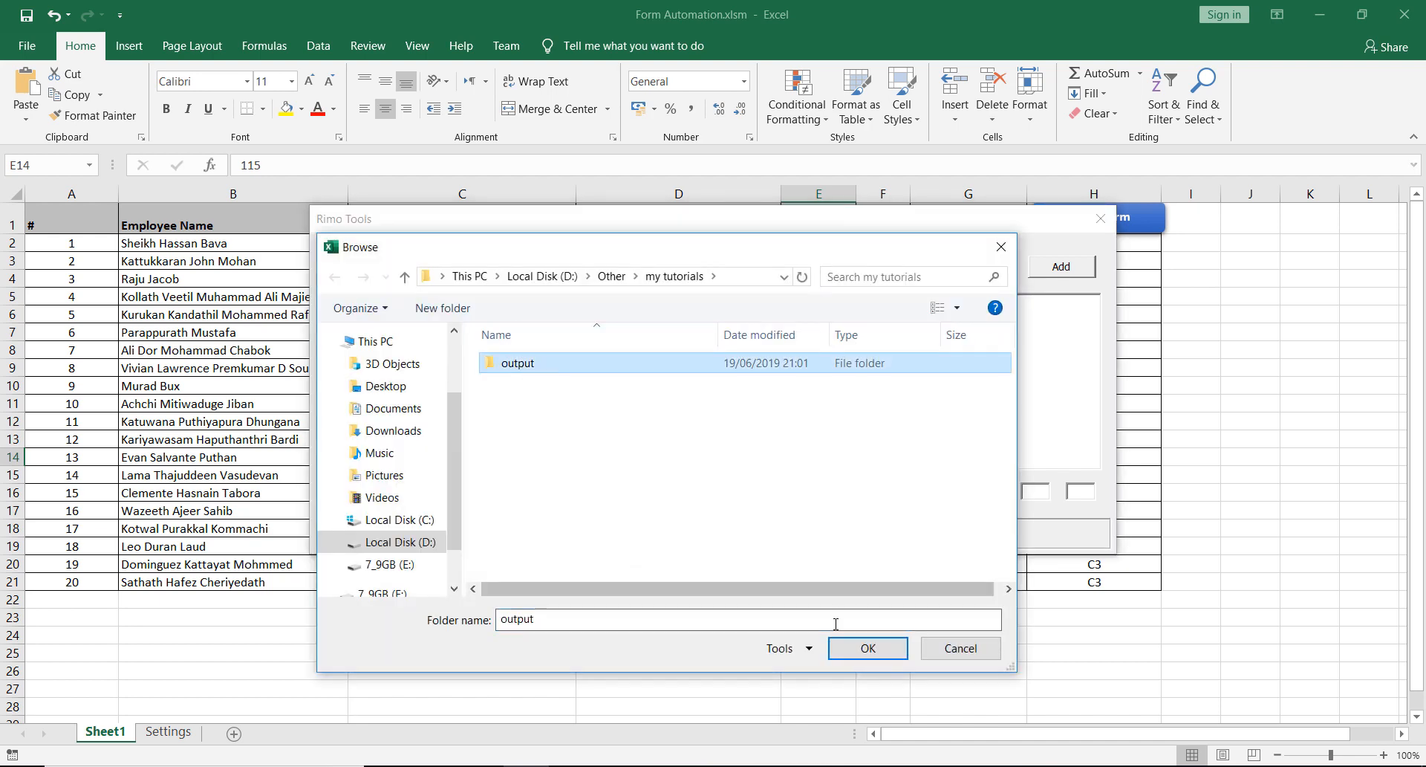
pyautogui.click(854, 650)
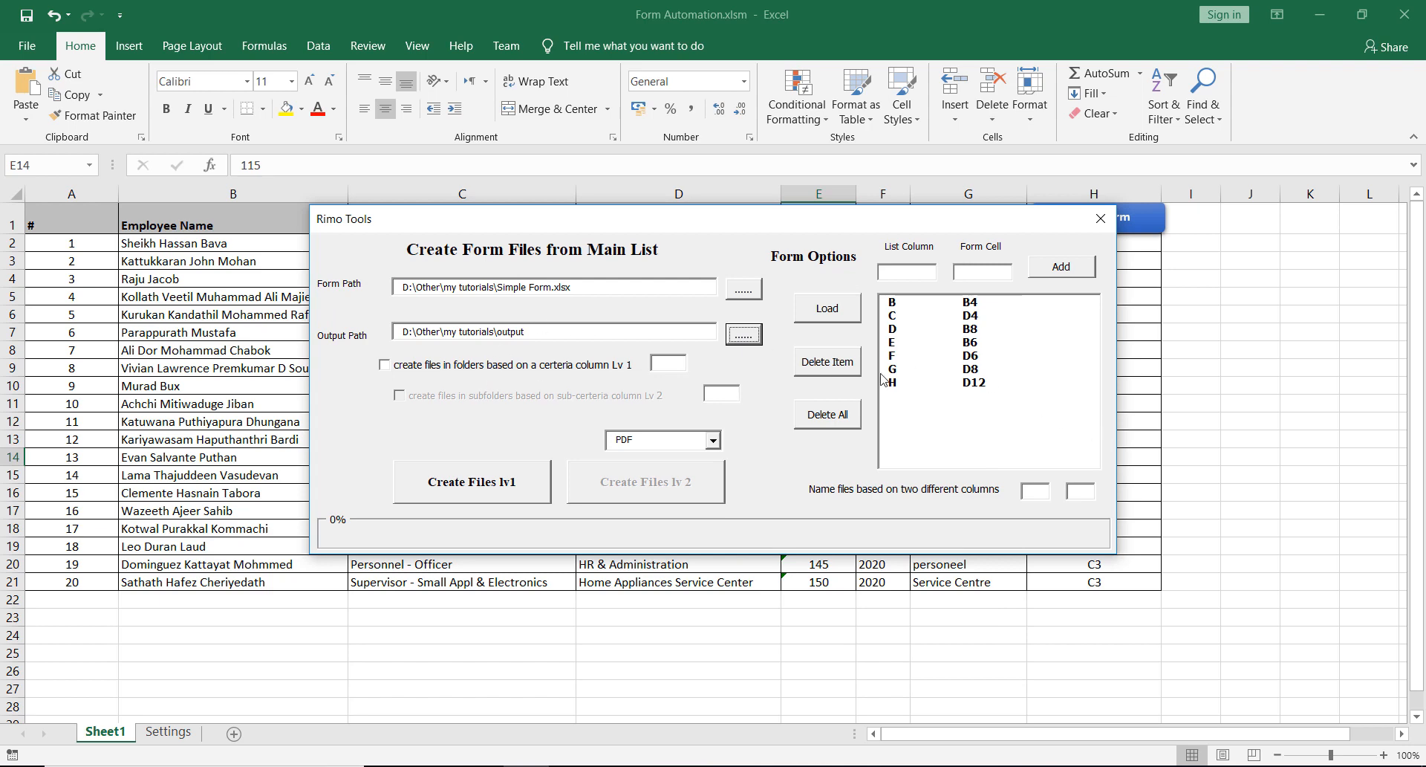
pyautogui.click(1038, 493)
pyautogui.write('e')
pyautogui.click(1070, 493)
pyautogui.write('b')
# - Enable level 1 folders based on criteria column d, generate the level 1 PDF files and dismiss the completion message
pyautogui.moveTo(573, 228); pyautogui.dragTo(573, 338)
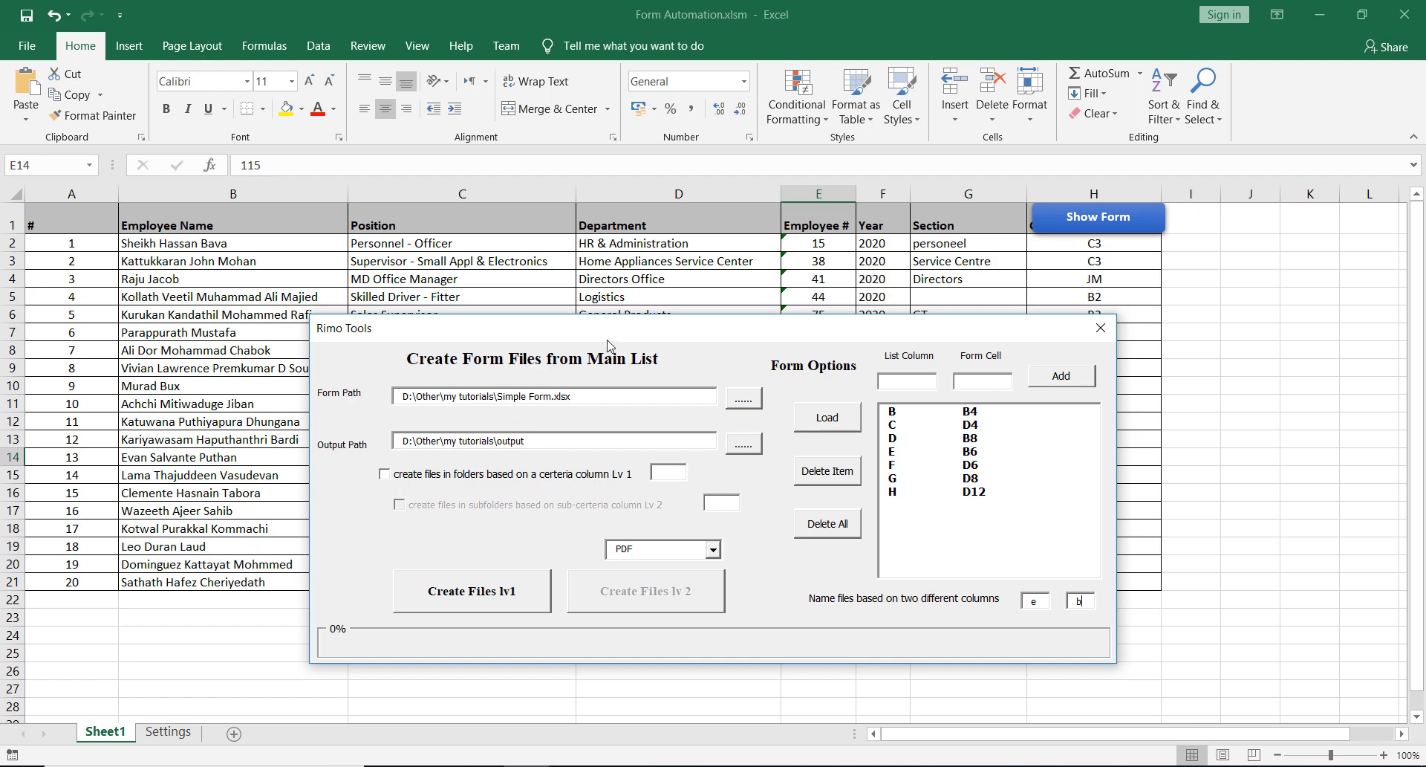
pyautogui.moveTo(633, 336); pyautogui.dragTo(534, 331)
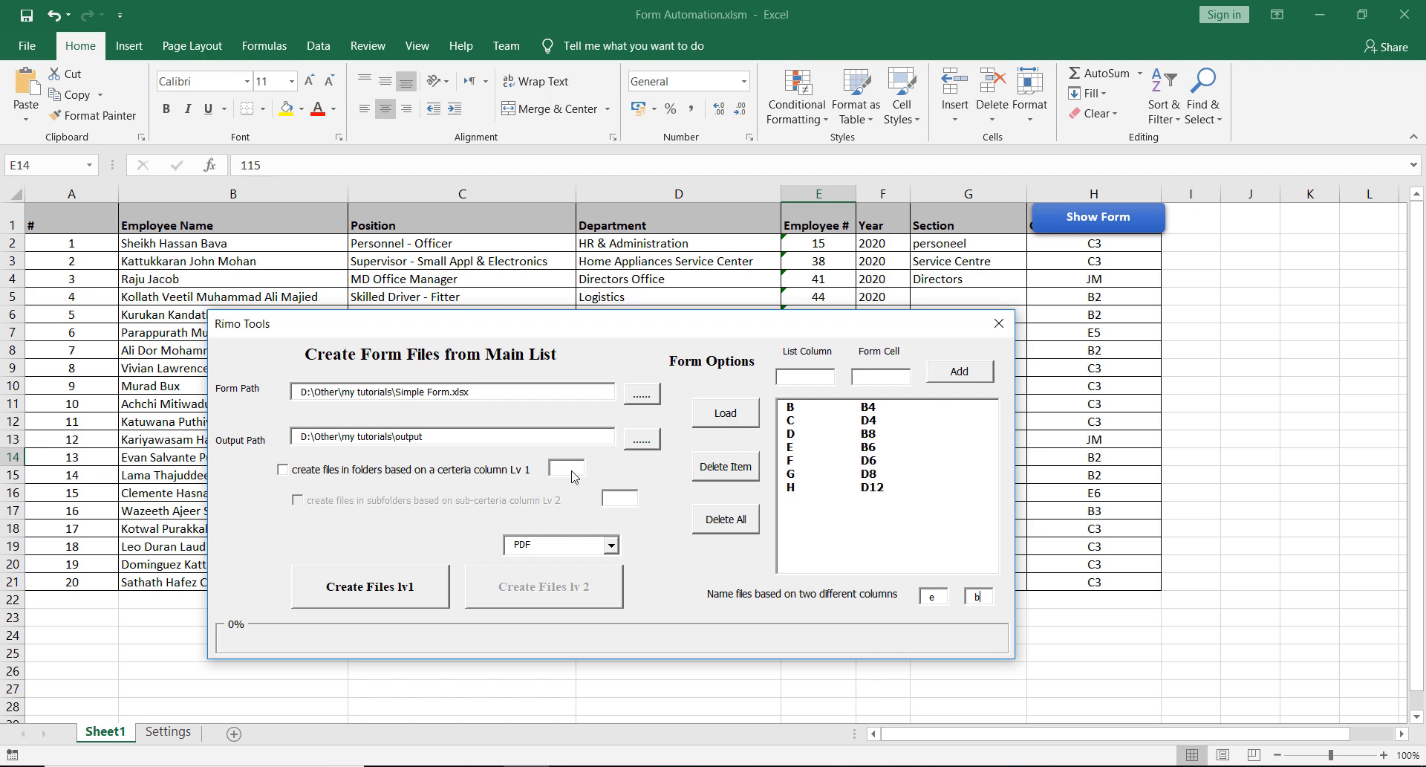
pyautogui.click(283, 470)
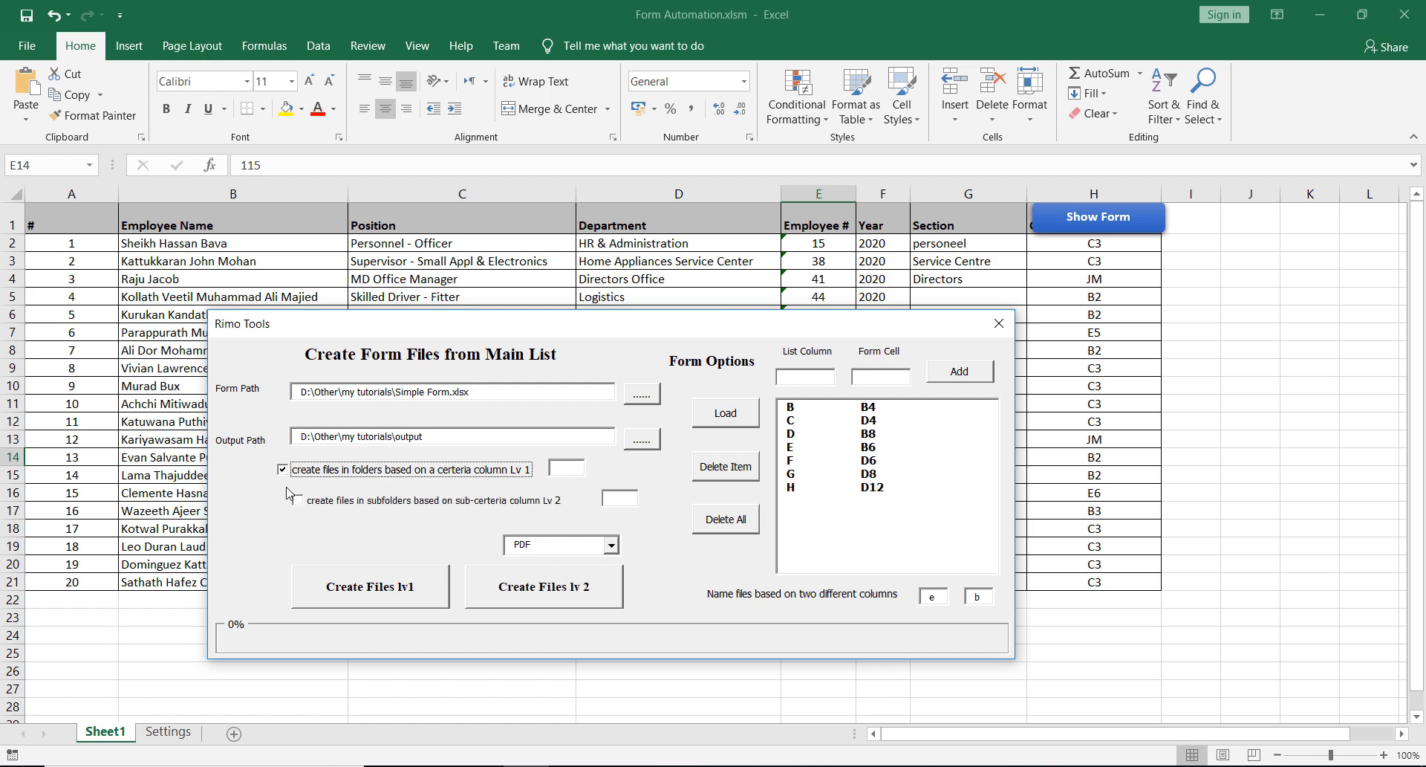
pyautogui.click(570, 471)
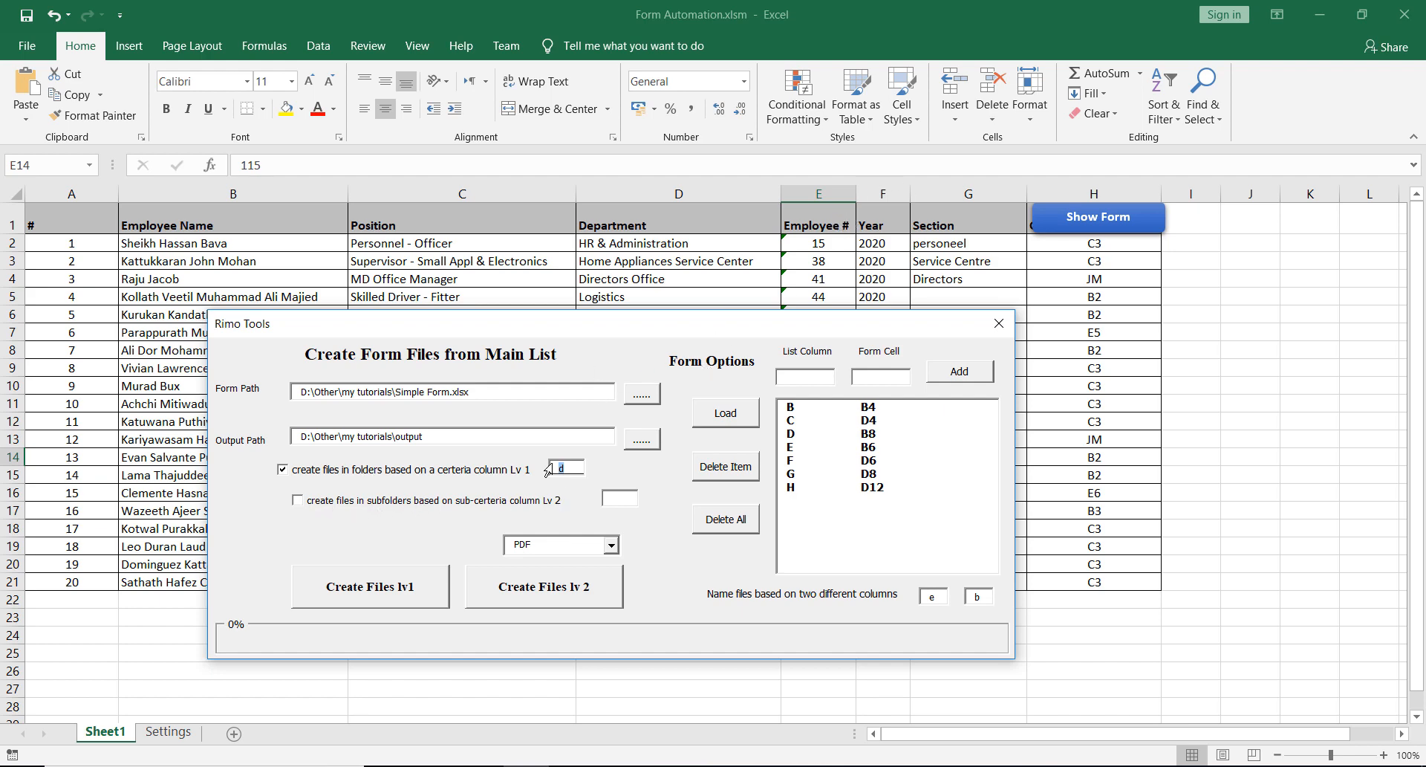
pyautogui.click(579, 473)
pyautogui.click(389, 584)
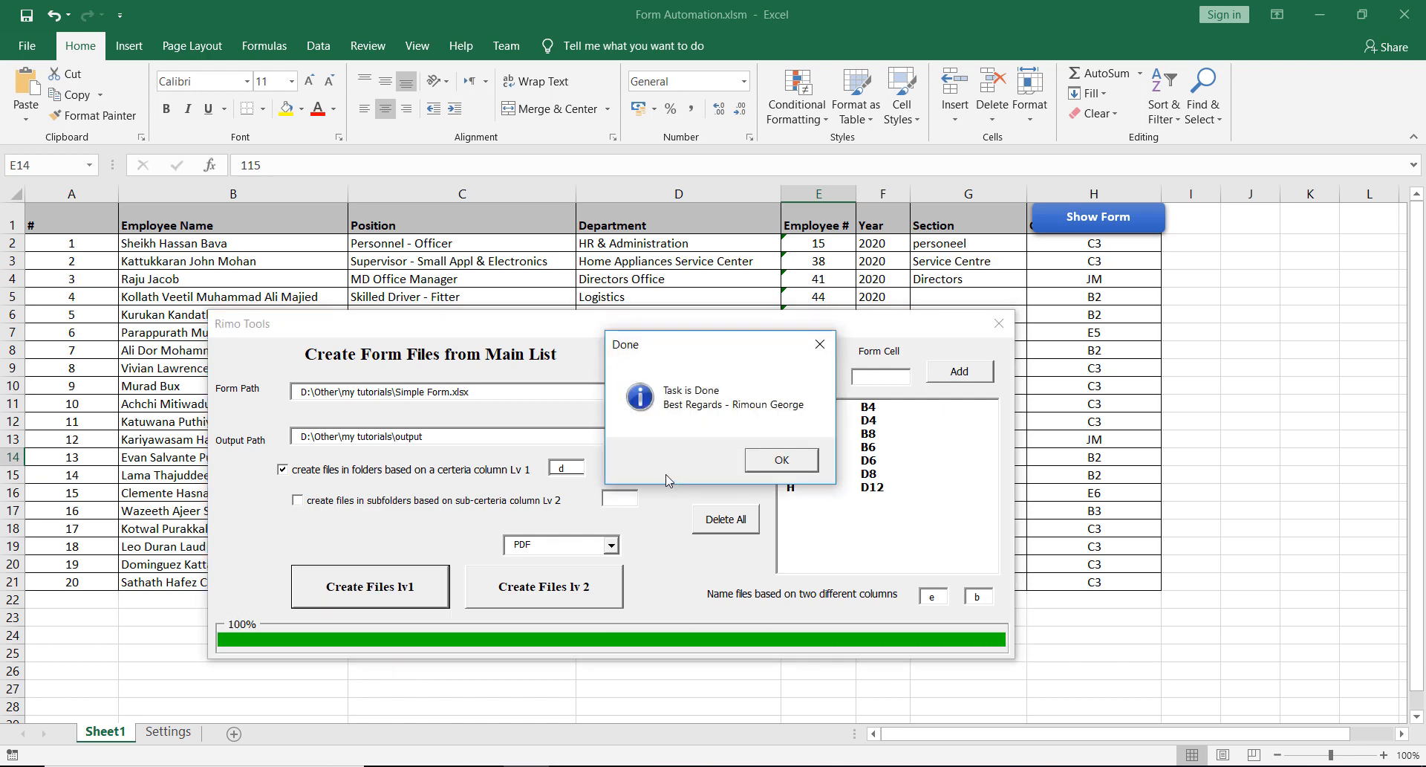
pyautogui.click(764, 459)
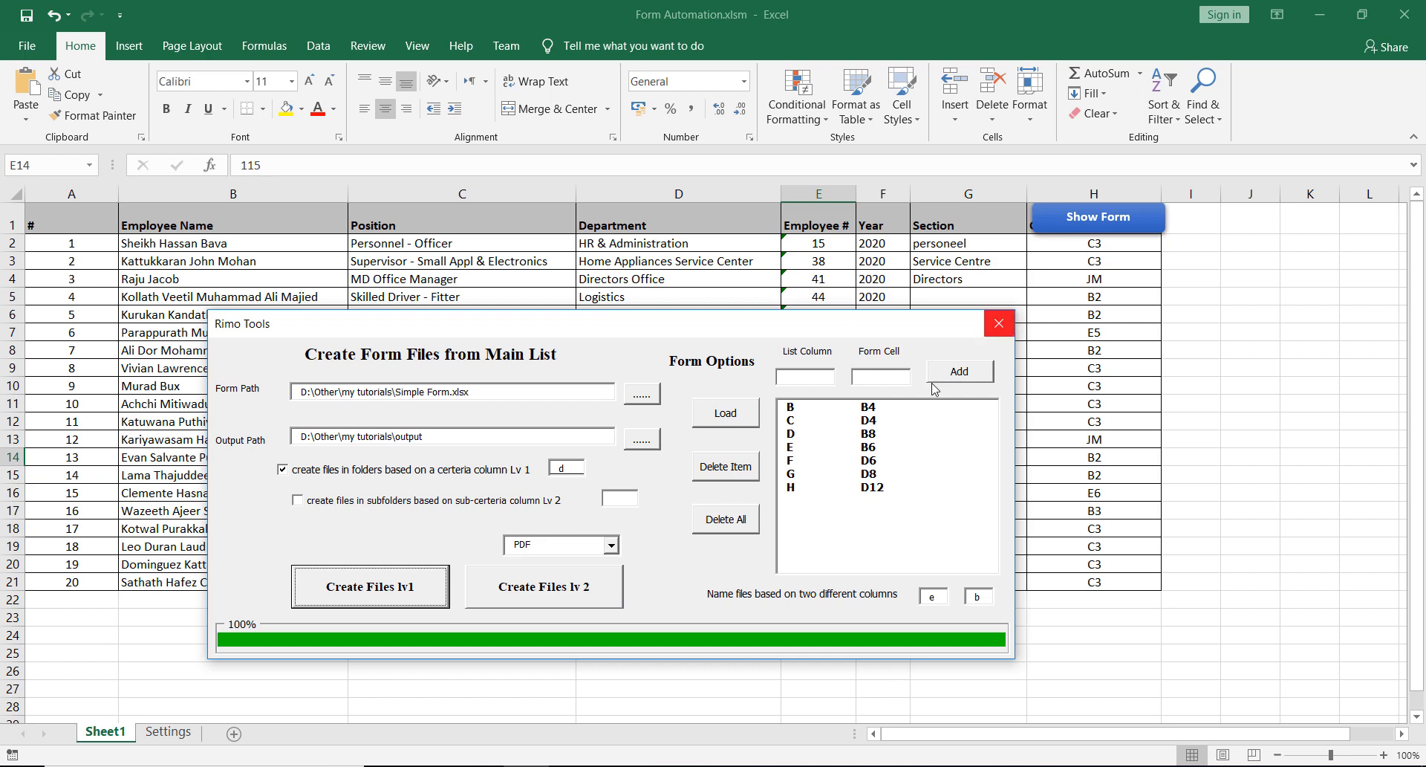
# - Switch to File Explorer, inspect the output folder's department folders and the files in Consumer Products, and return to output
pyautogui.moveTo(431, 761)
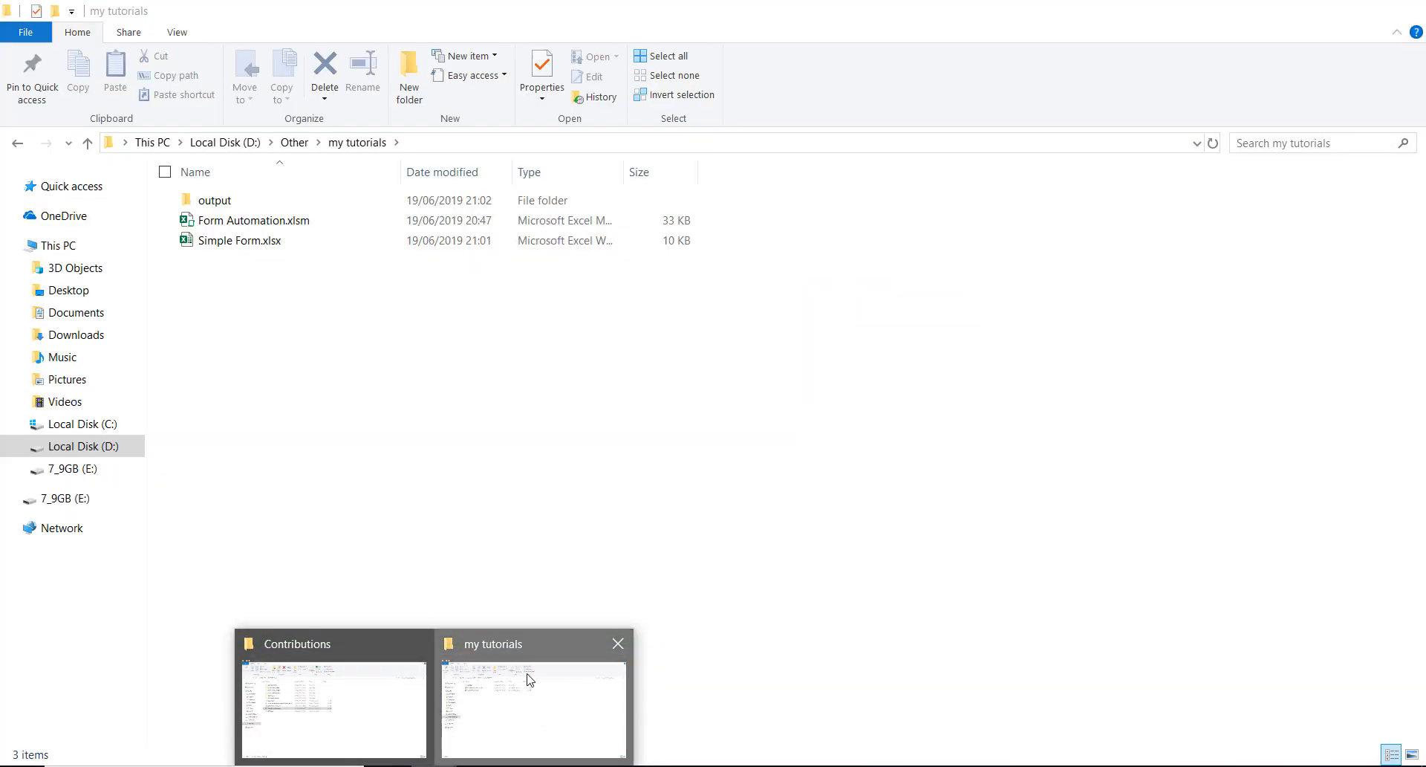
pyautogui.click(531, 679)
pyautogui.doubleClick(245, 201)
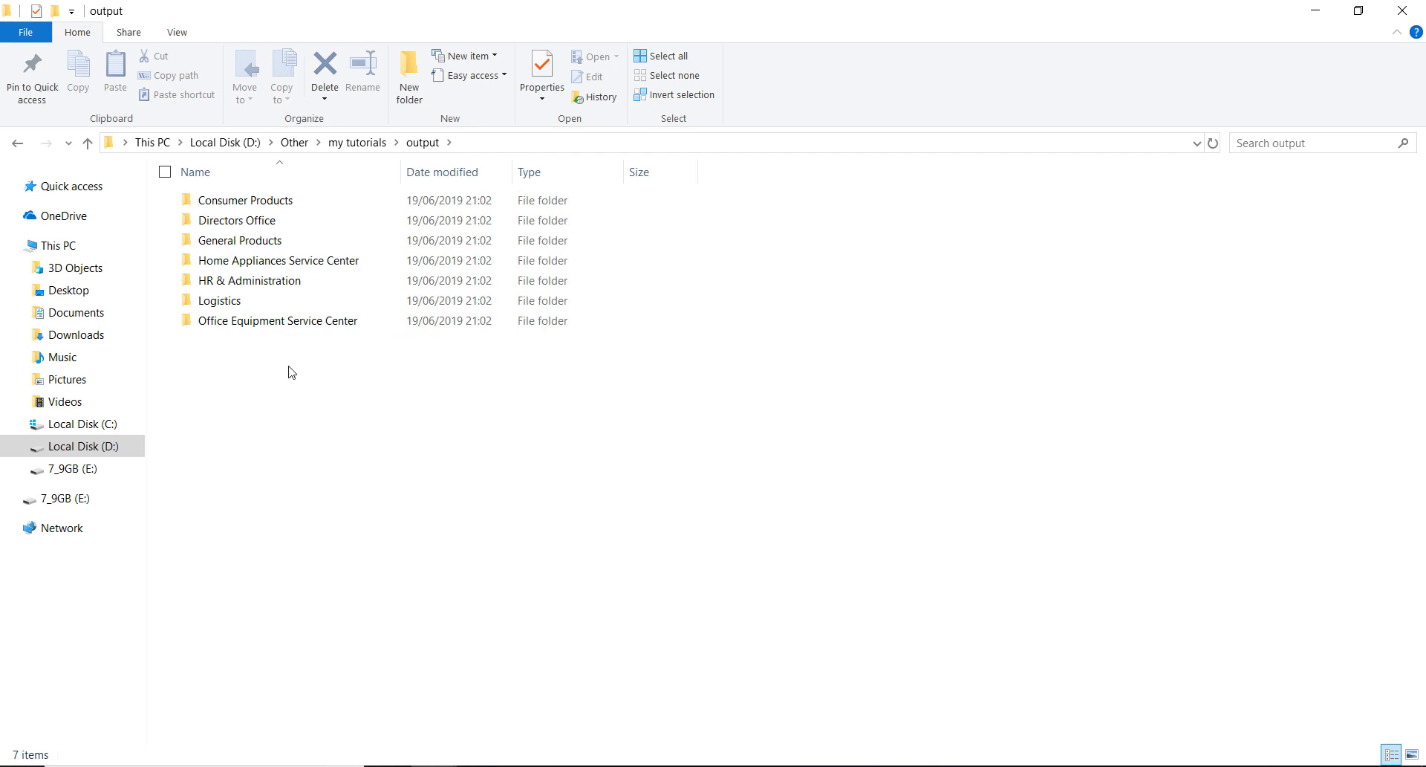
pyautogui.click(271, 202)
pyautogui.doubleClick(271, 202)
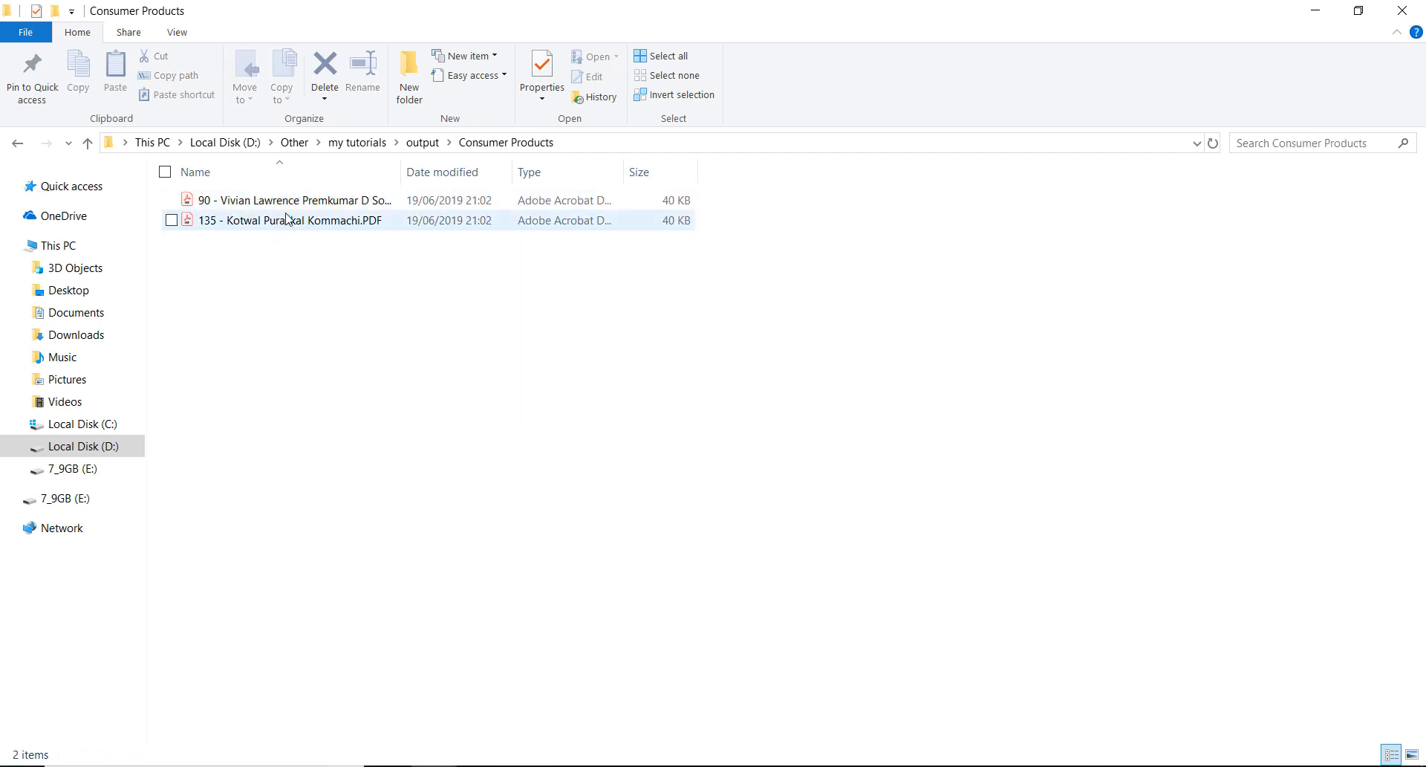
pyautogui.click(422, 141)
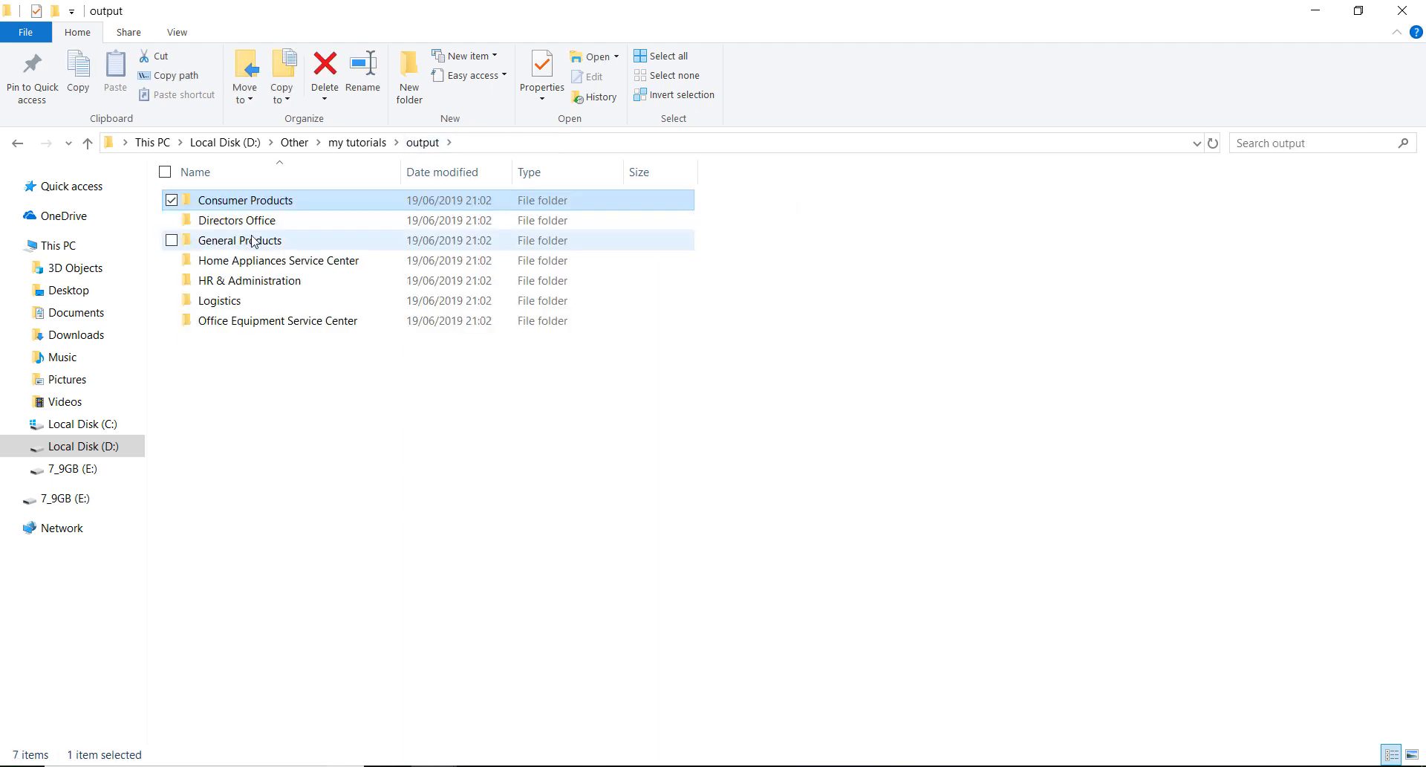
# - Open the first PDF in the Directors Office folder, check its section and department fields, and close it
pyautogui.click(253, 222)
pyautogui.doubleClick(253, 225)
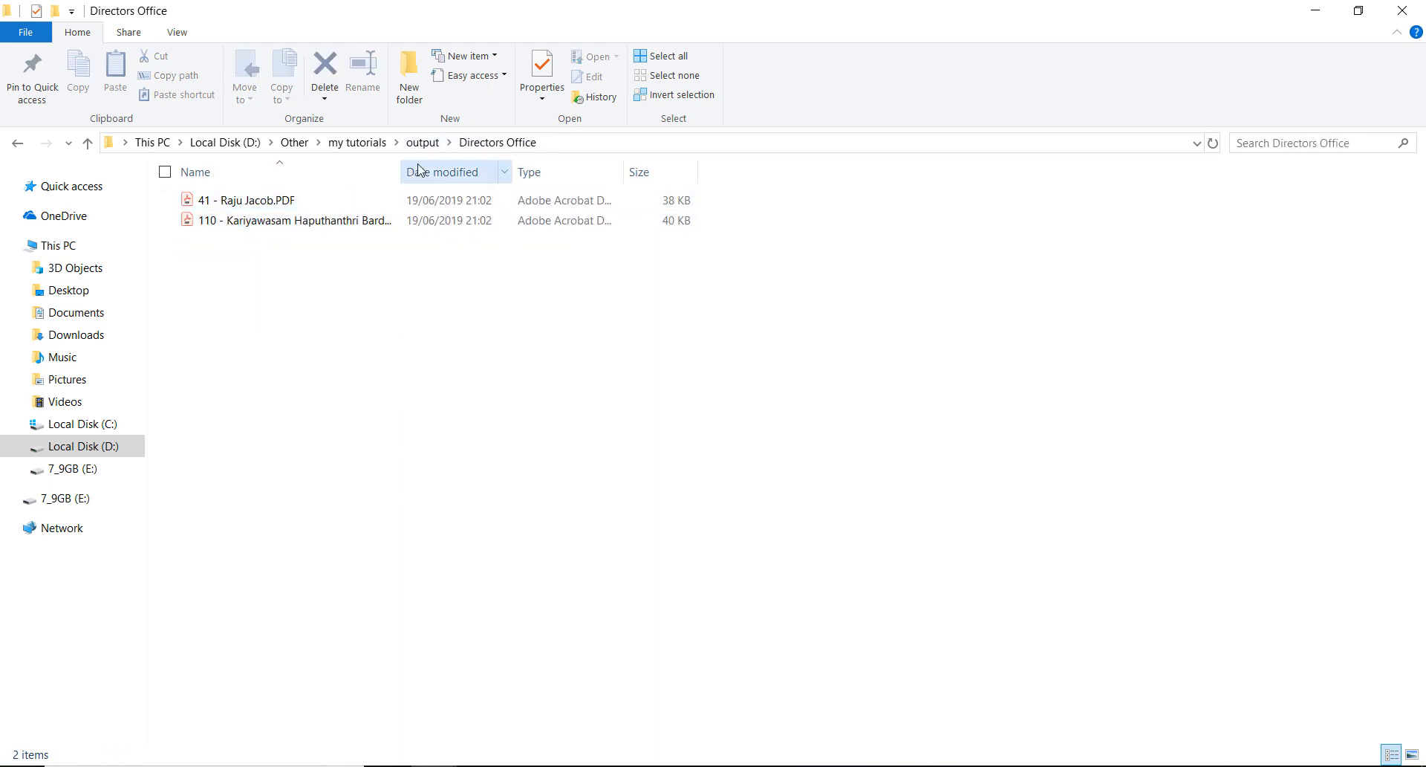
pyautogui.click(296, 200)
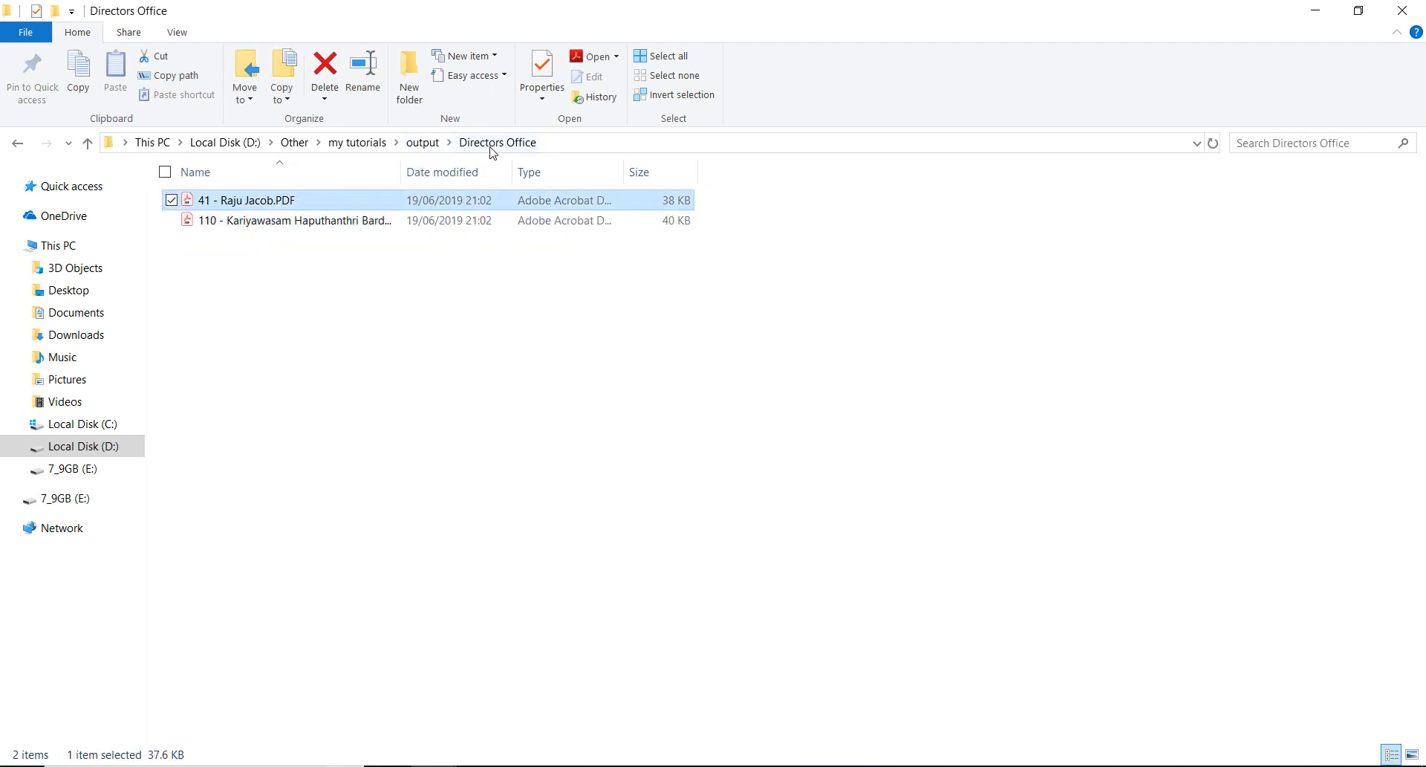
pyautogui.doubleClick(280, 201)
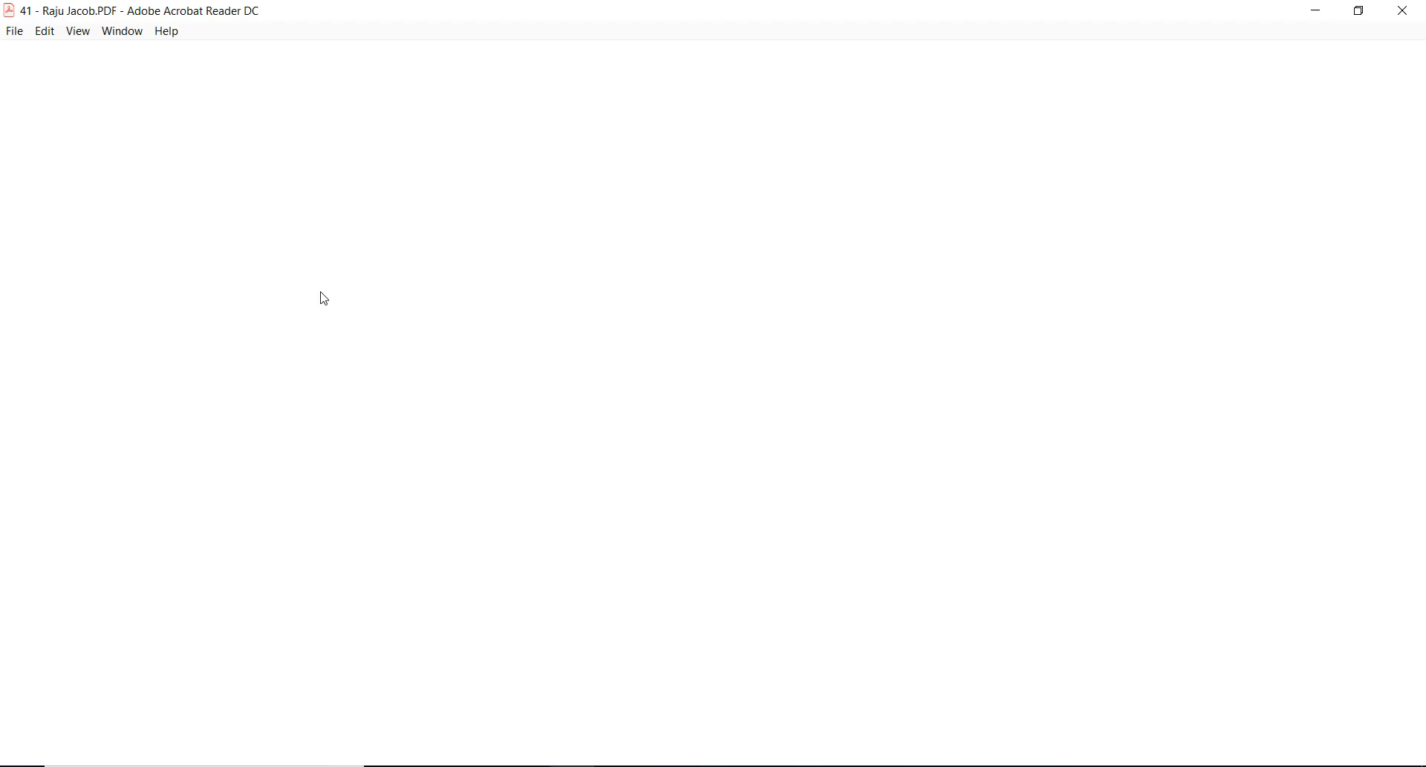
pyautogui.moveTo(834, 426); pyautogui.dragTo(736, 420)
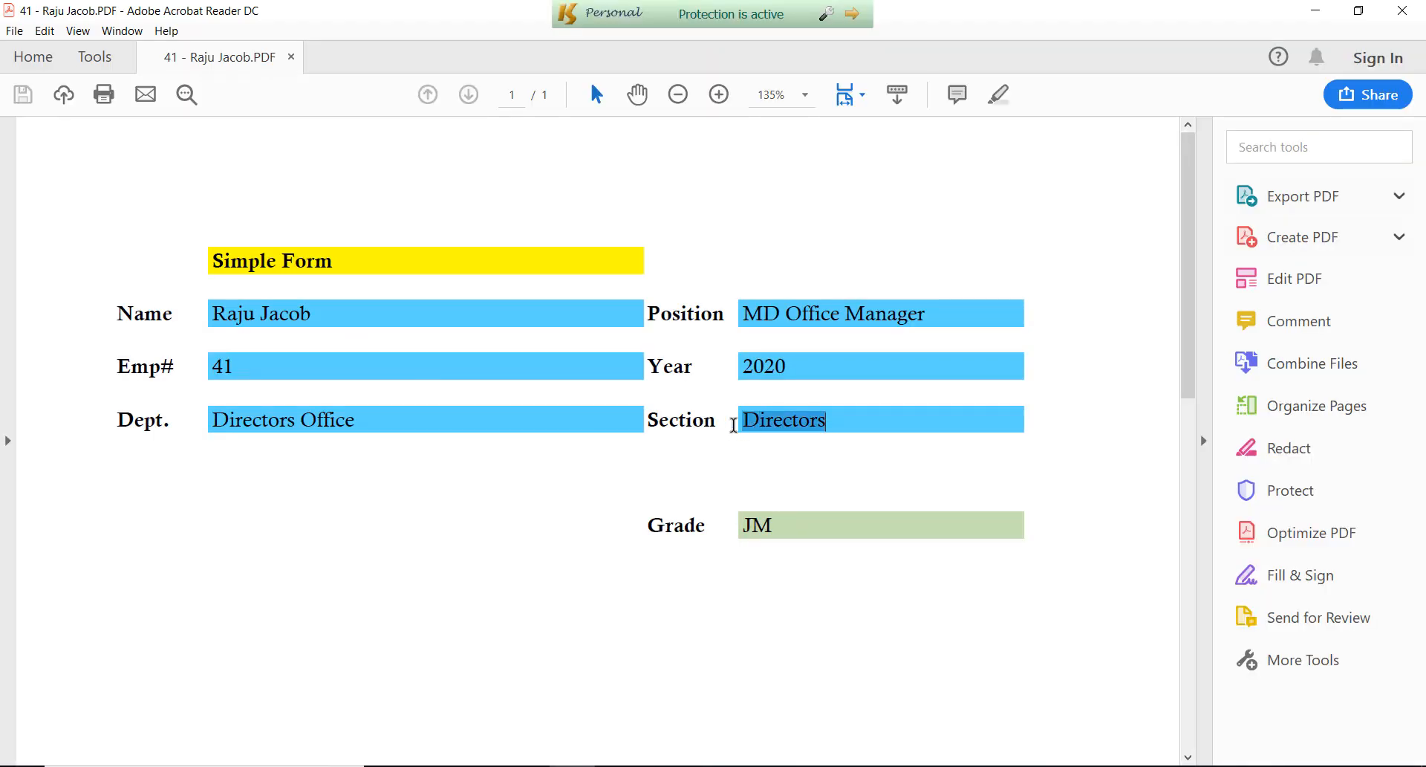
pyautogui.moveTo(358, 420); pyautogui.dragTo(120, 427)
pyautogui.click(1403, 10)
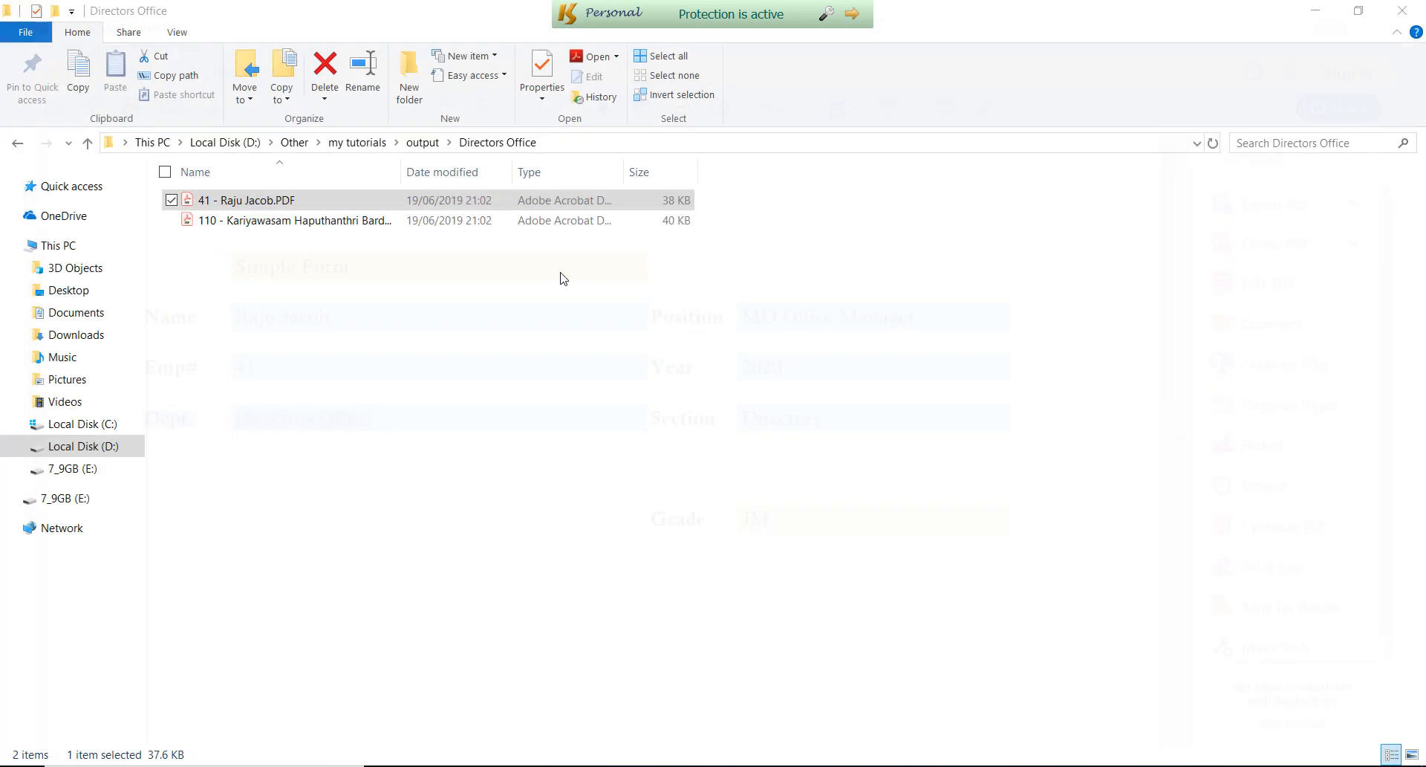
# - Open the second PDF in the Directors Office folder, check its filled fields, and close it
pyautogui.click(297, 220)
pyautogui.doubleClick(297, 220)
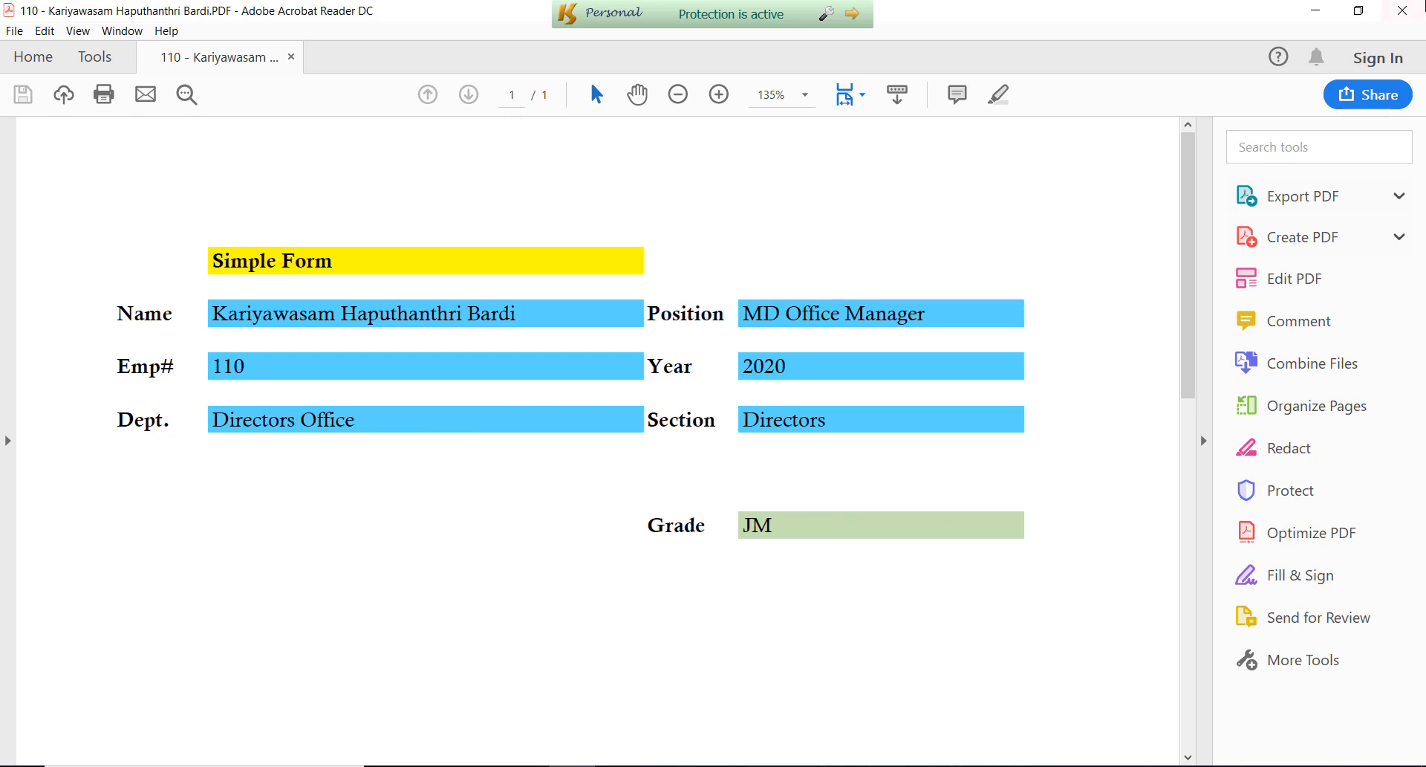
pyautogui.hotkey('alt', 'F4')
# - Return to the output folder and permanently delete all the generated department folders
pyautogui.click(430, 143)
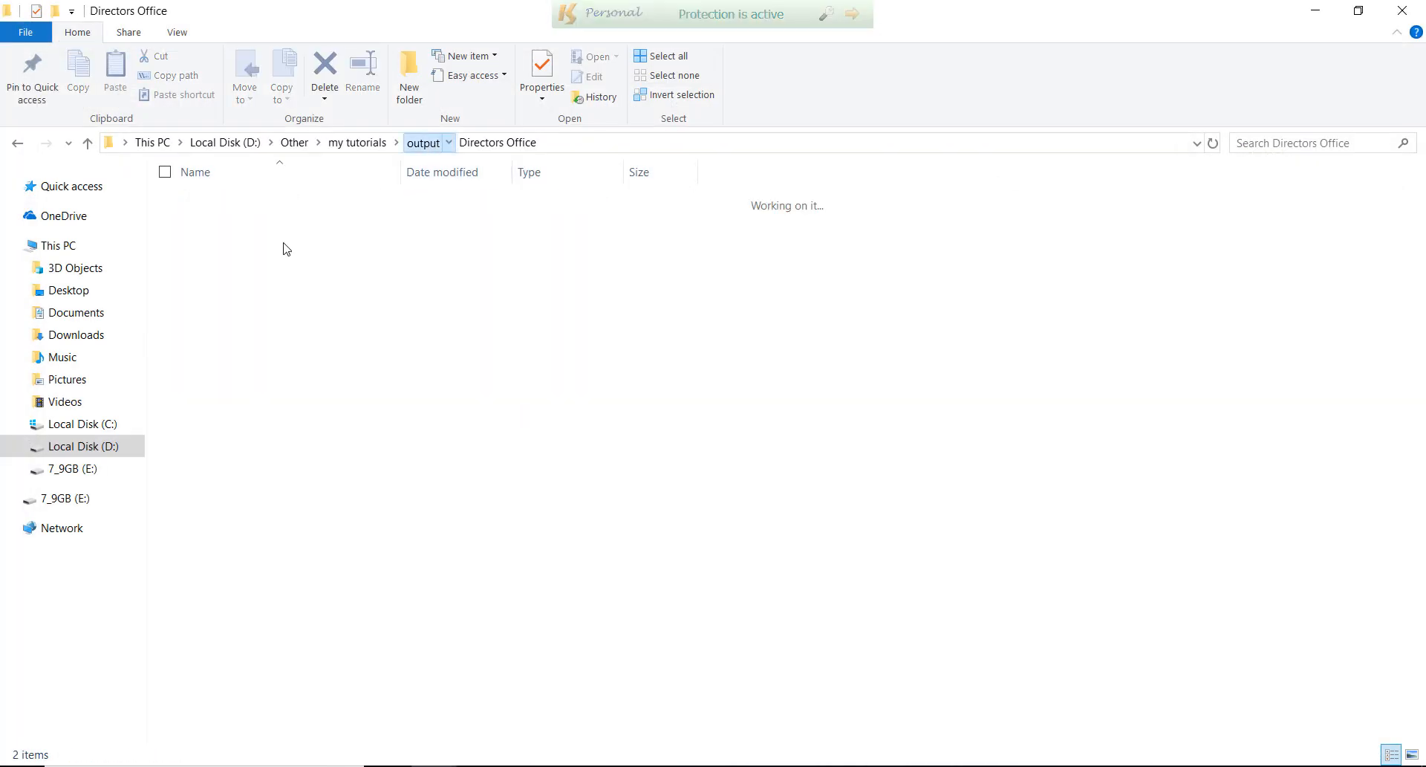
pyautogui.hotkey('ctrl', 'a')
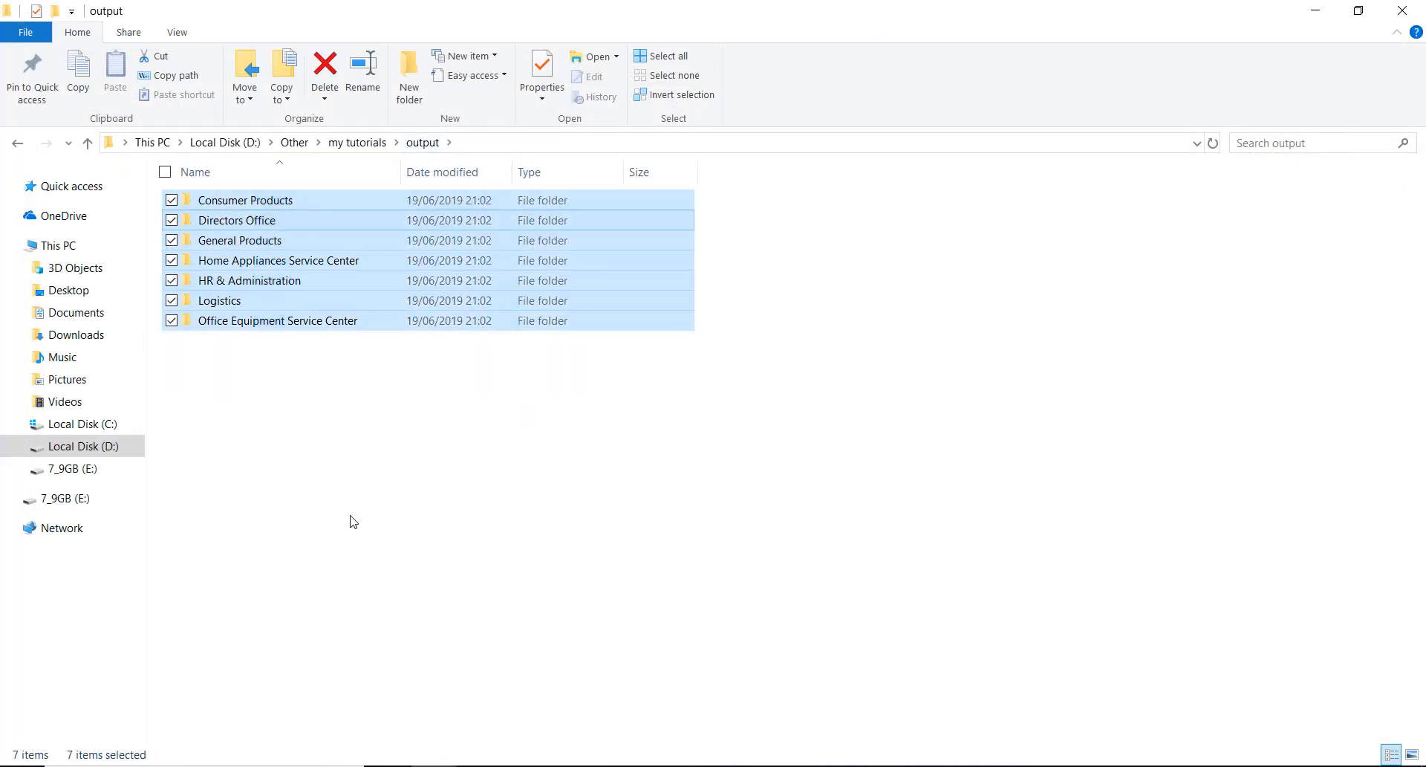
pyautogui.hotkey('shift', 'Delete')
pyautogui.press('Return')
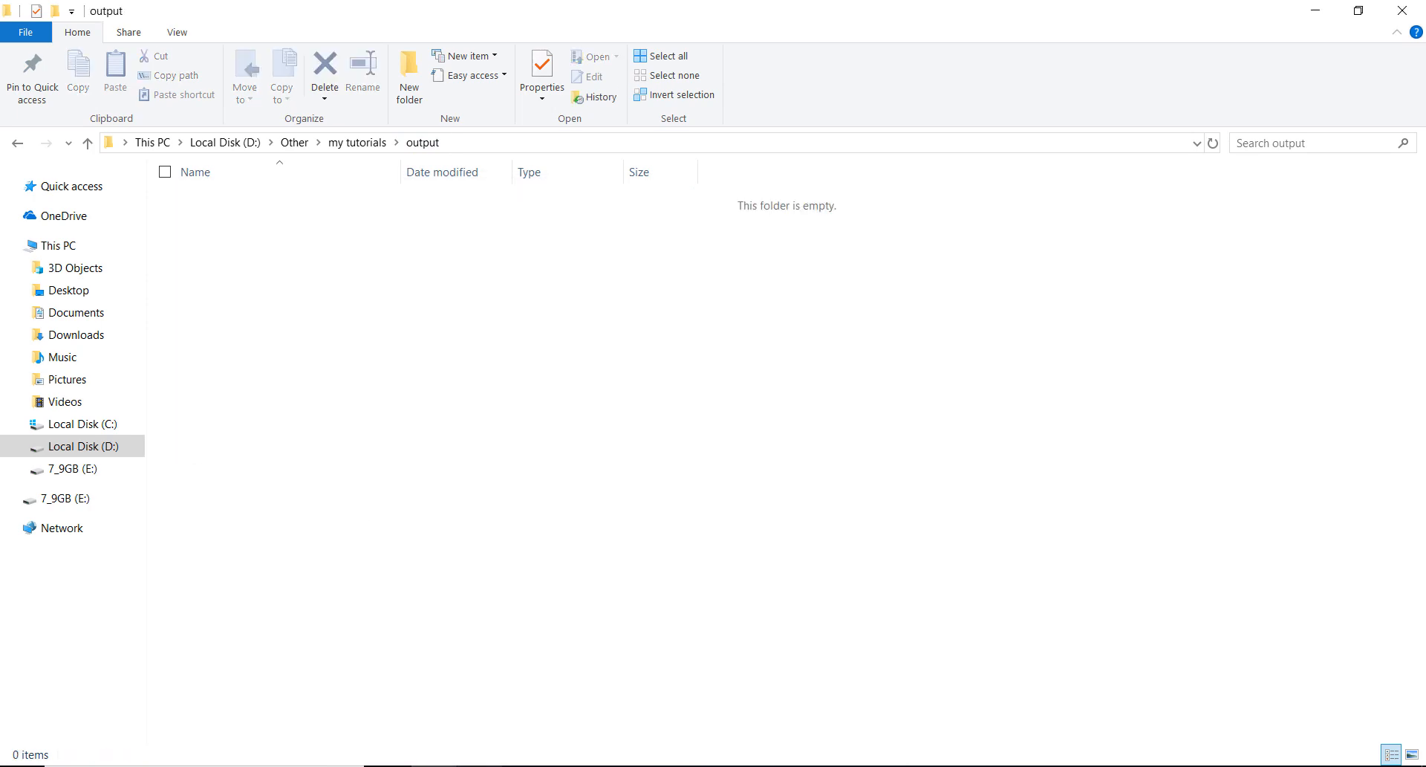
# - Back in Form Automation.xlsm, enable level 2 subfolders based on sub-criteria column g and generate the level 2 PDF files
pyautogui.click(526, 765)
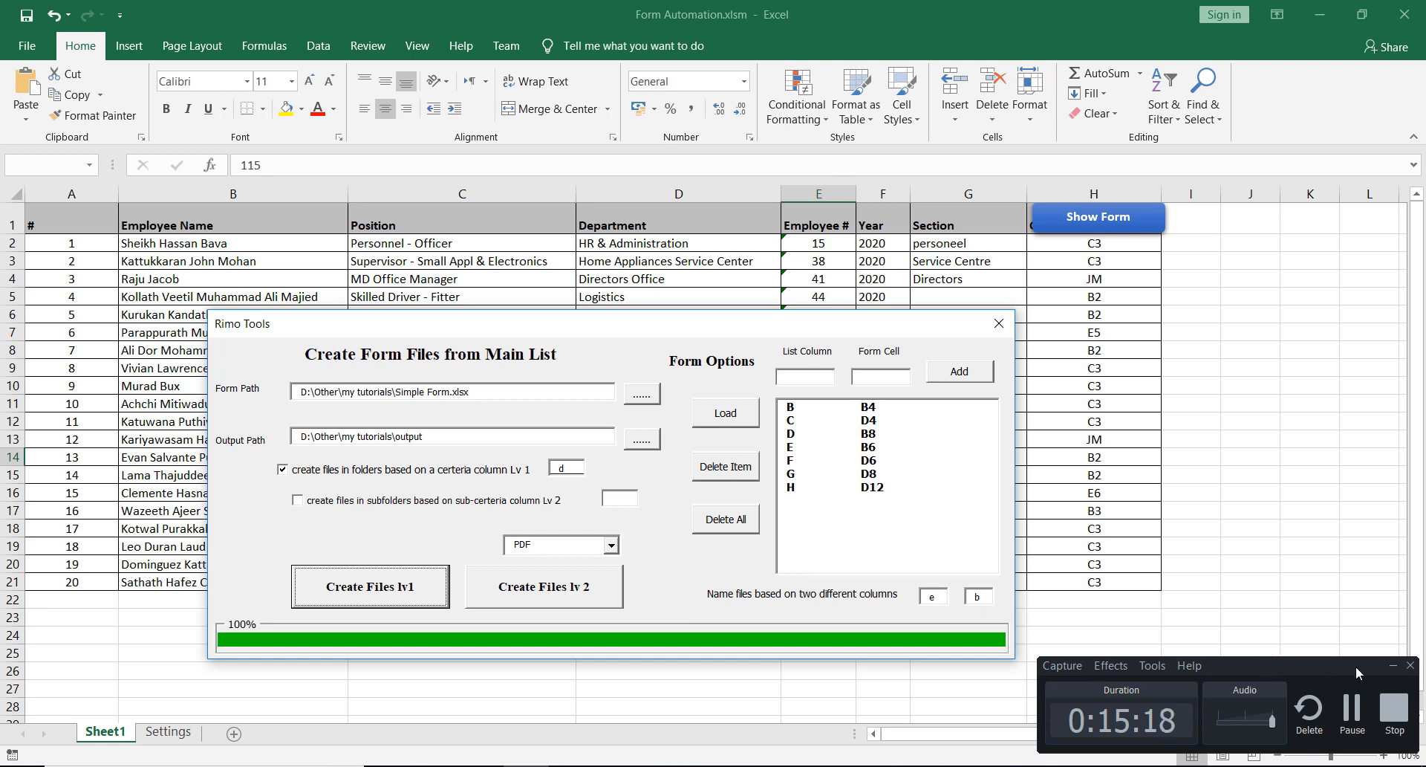
pyautogui.click(1392, 666)
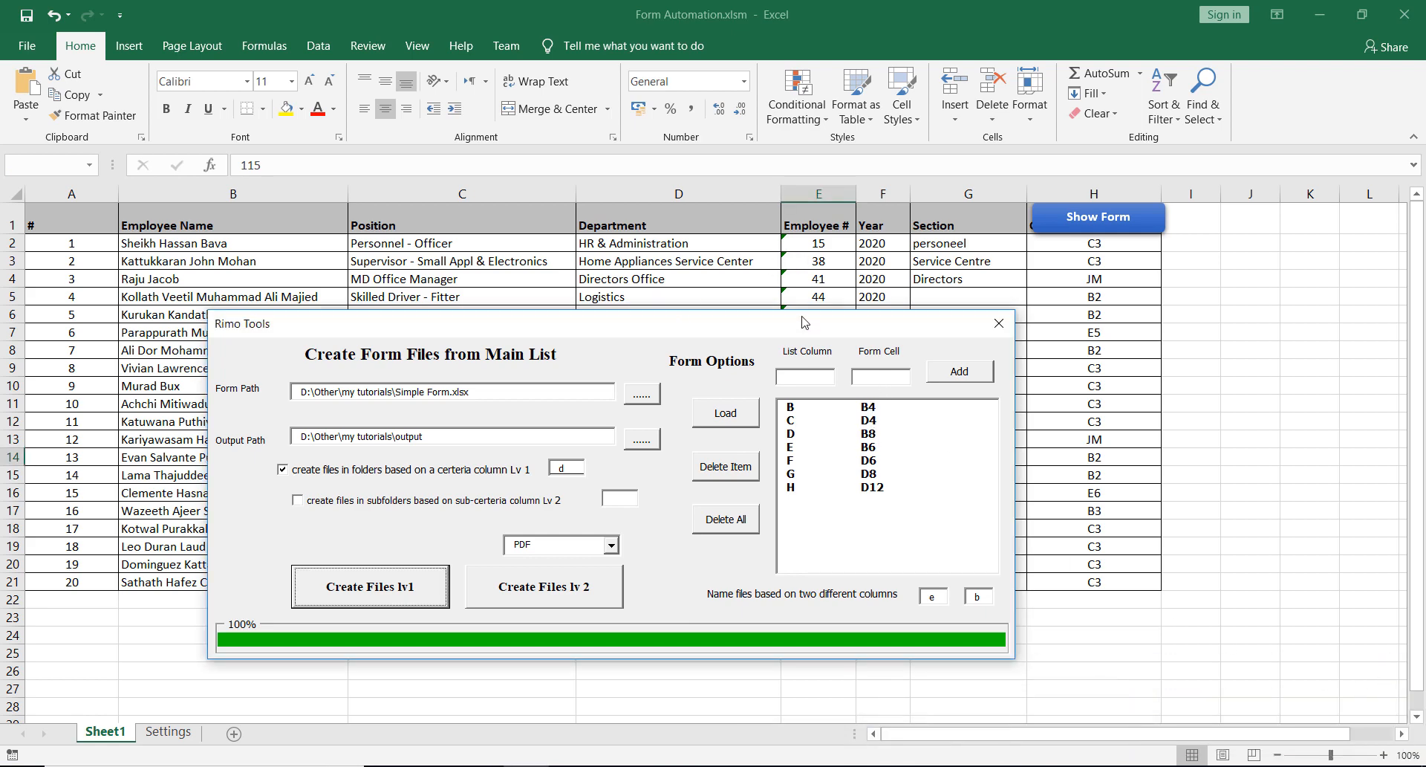
pyautogui.moveTo(806, 324); pyautogui.dragTo(832, 373)
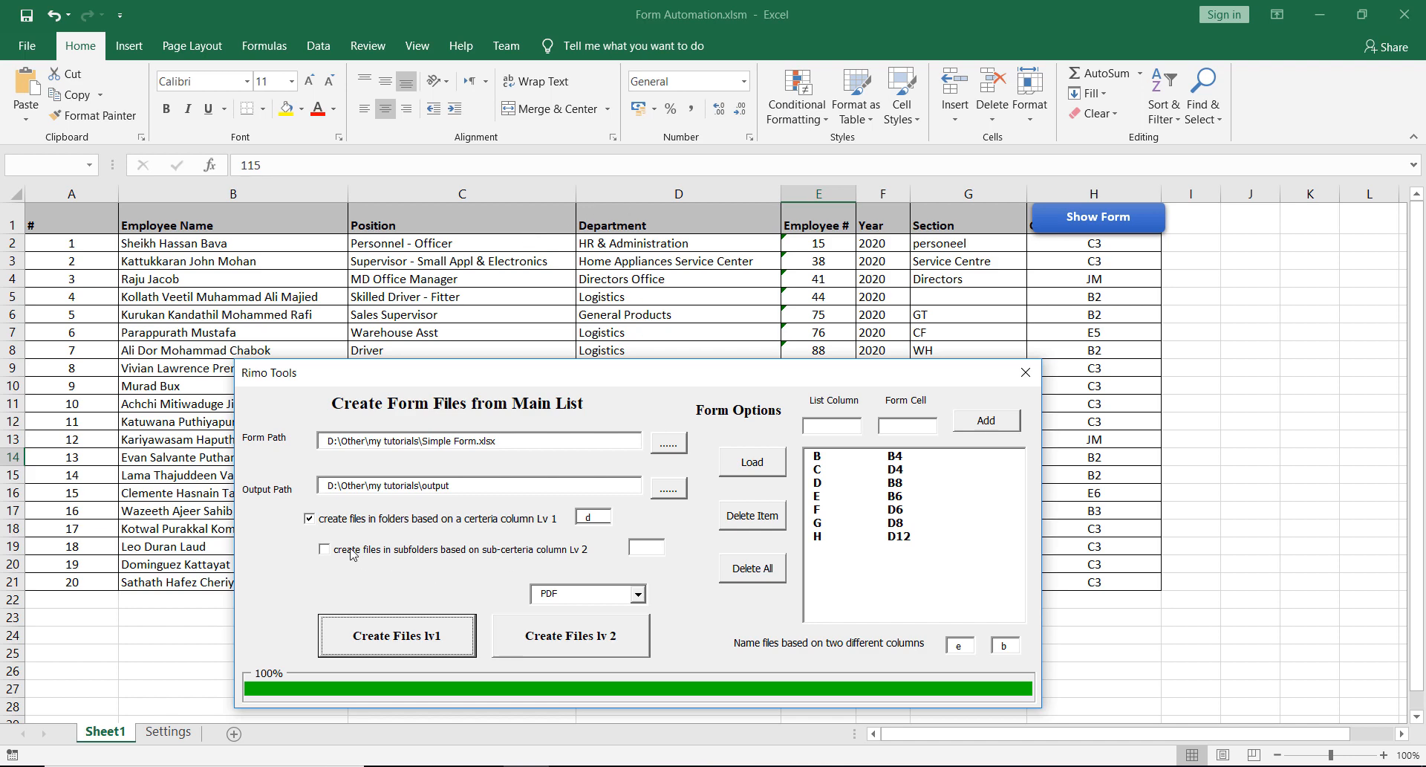
pyautogui.click(651, 550)
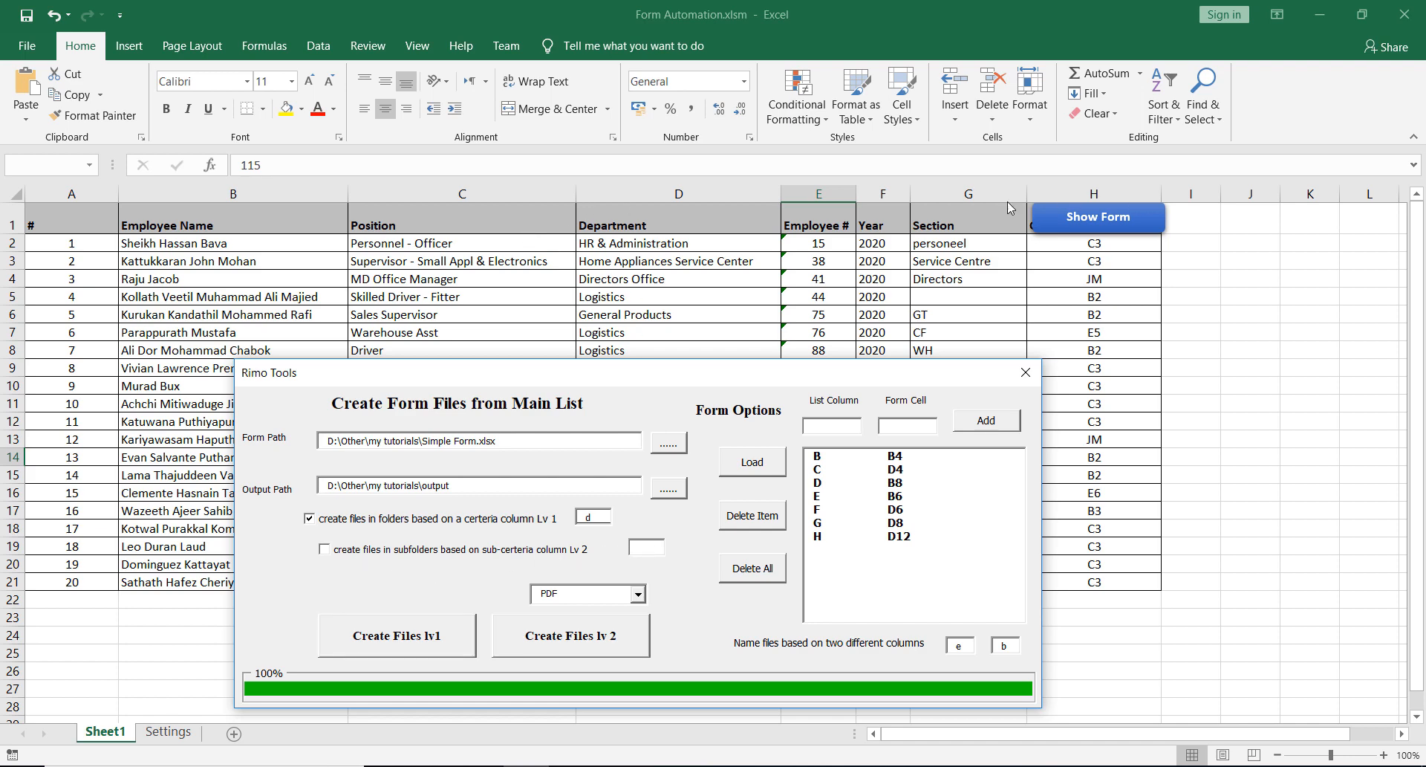
pyautogui.write('g')
pyautogui.click(334, 552)
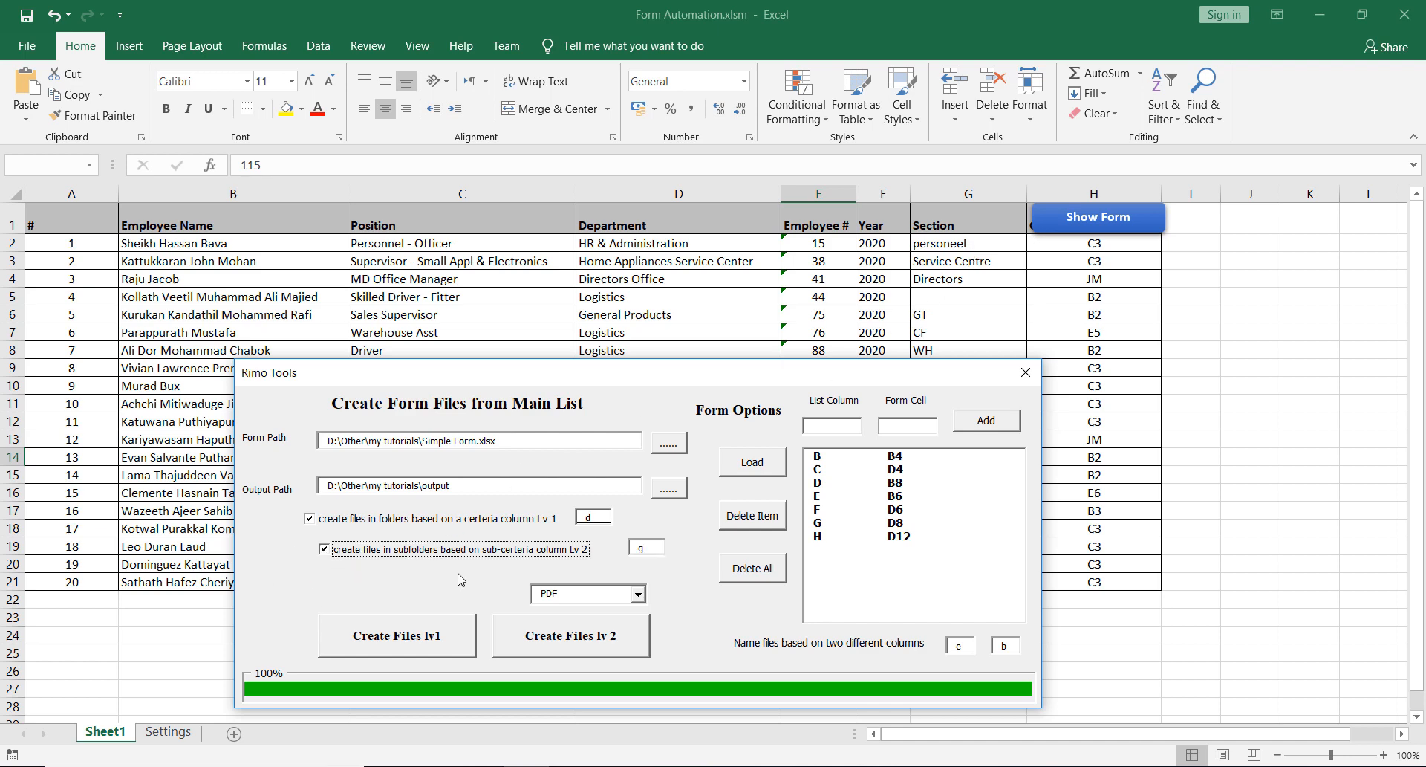
pyautogui.click(598, 640)
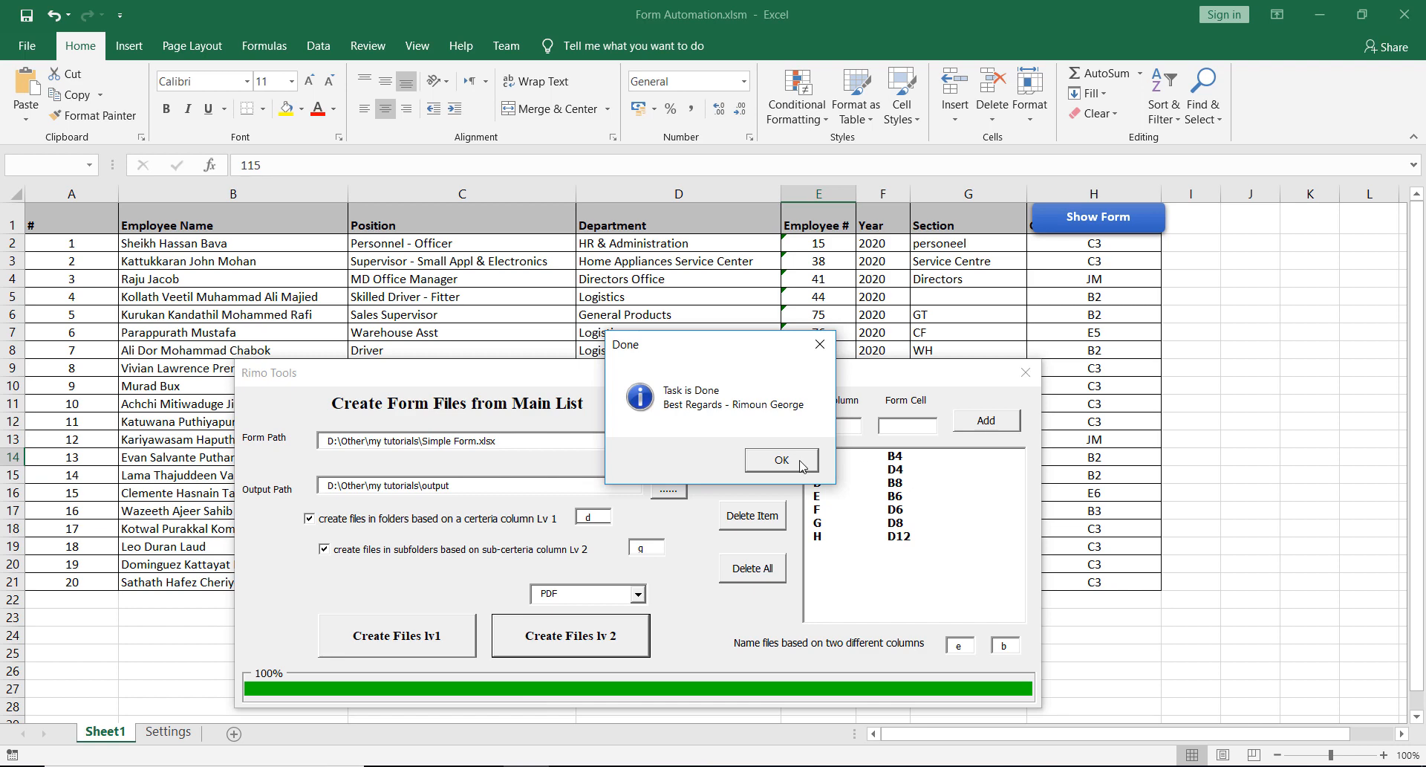
# - Dismiss the completion message and switch to the output folder in File Explorer to review the generated department folders
pyautogui.click(800, 460)
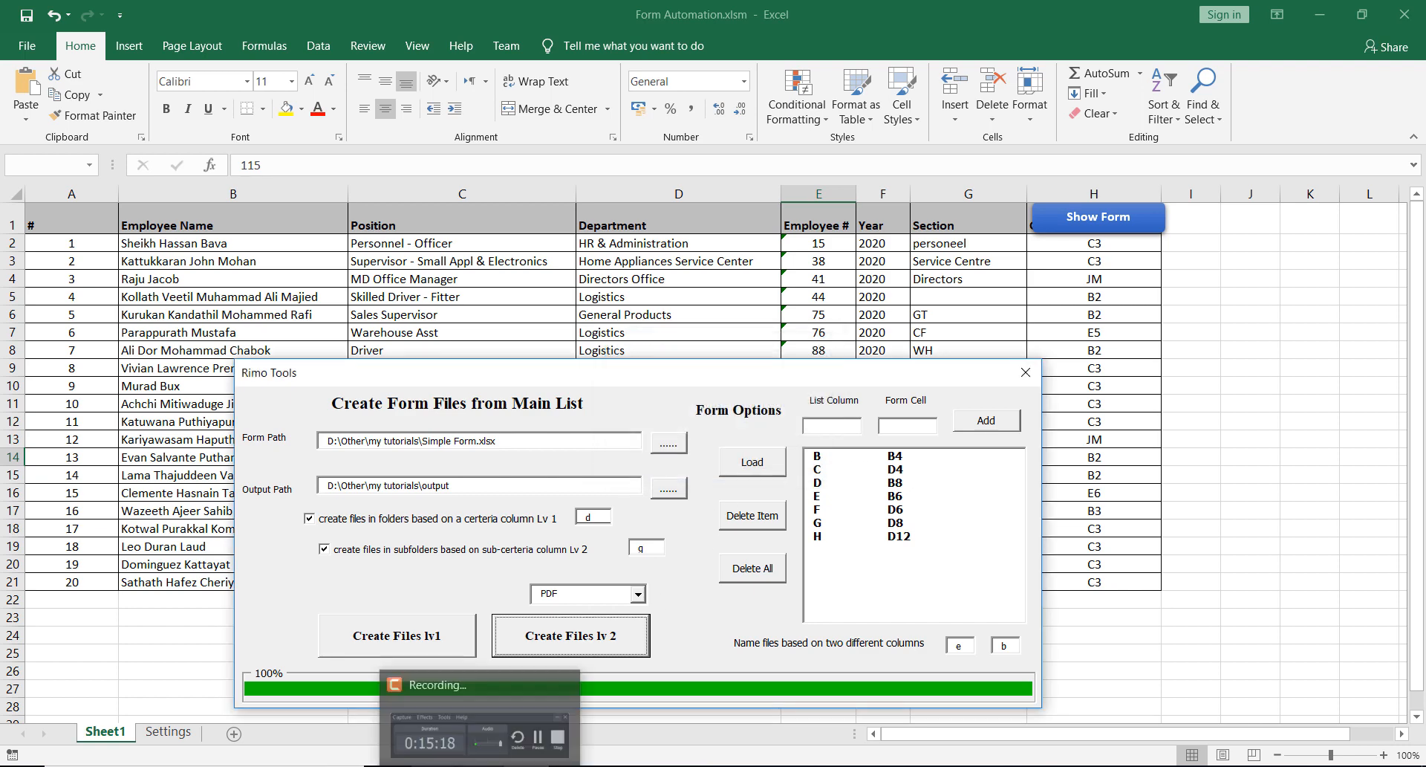
pyautogui.moveTo(475, 763)
pyautogui.click(535, 695)
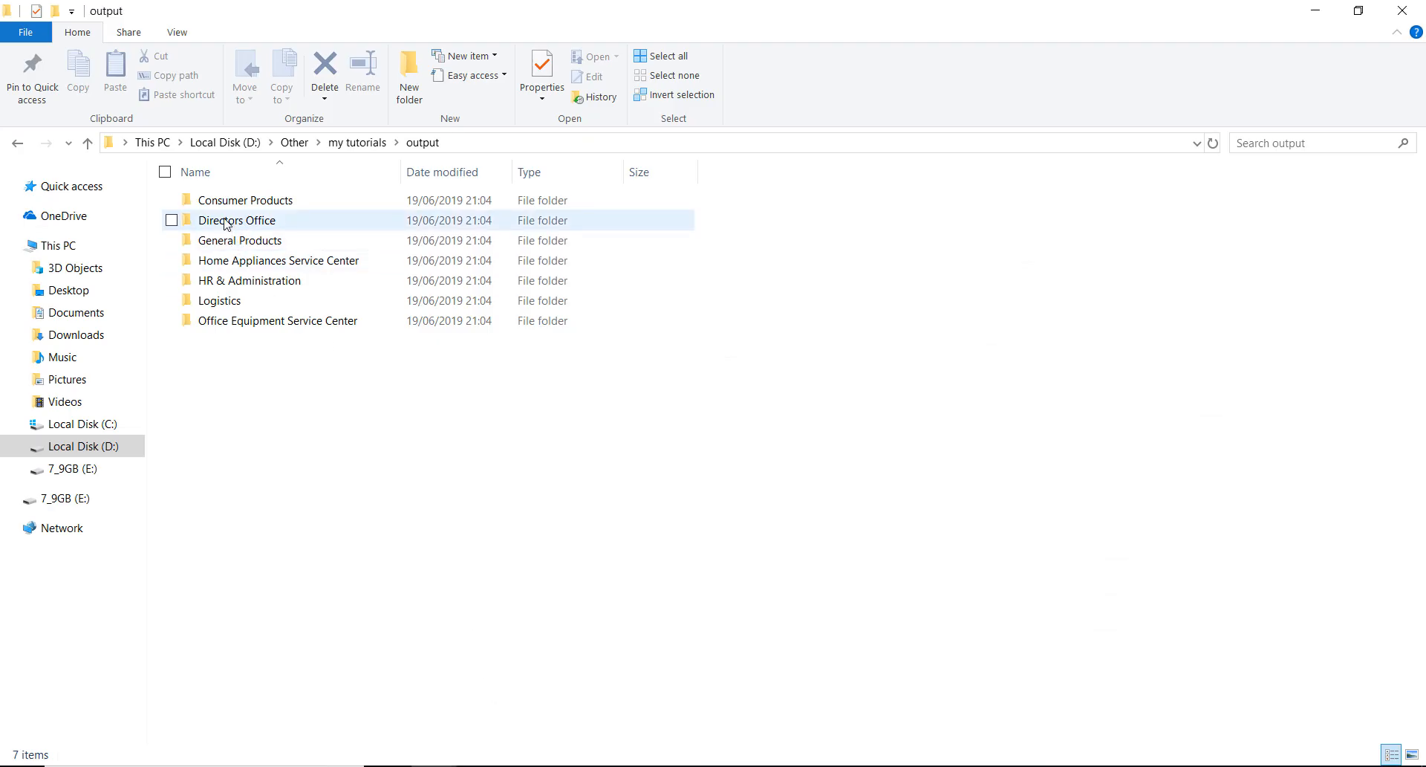
pyautogui.click(243, 206)
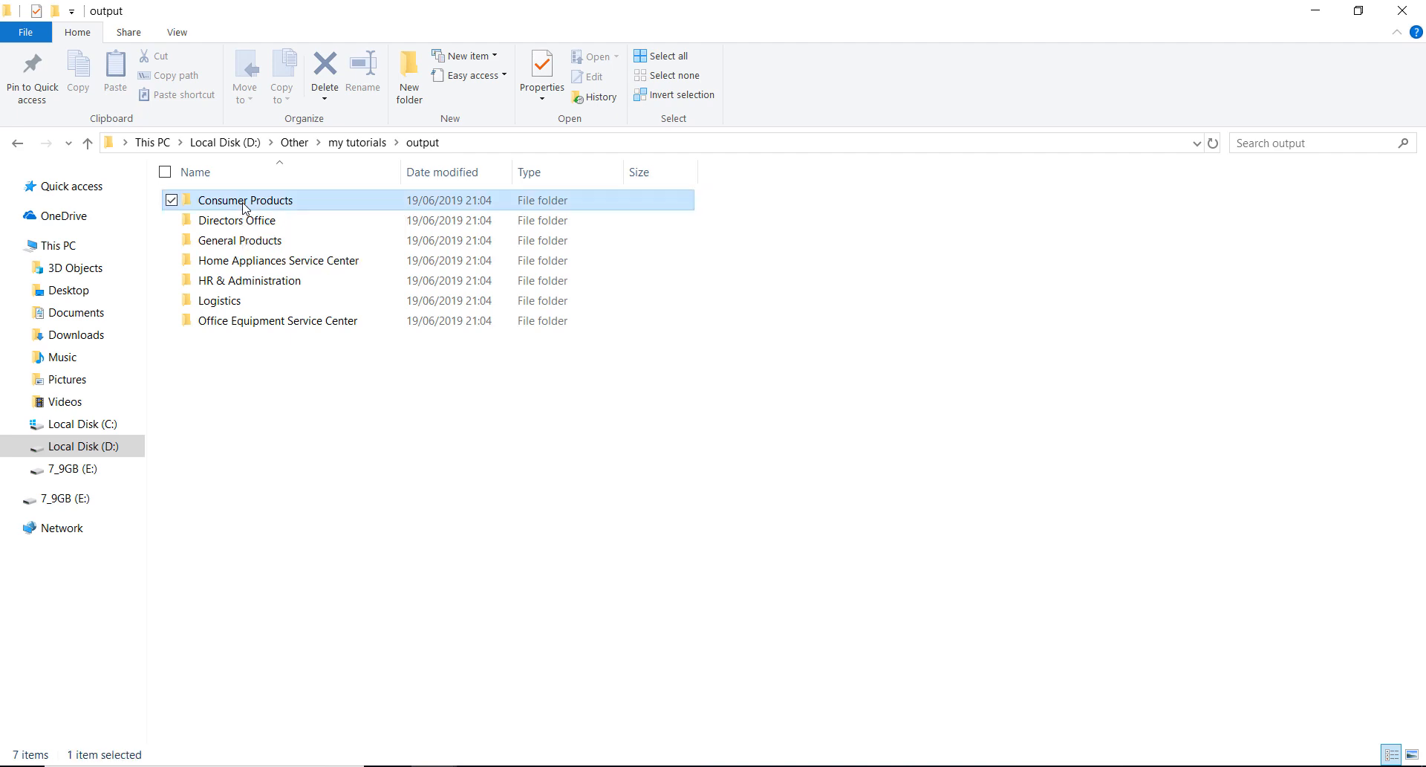
pyautogui.click(245, 222)
pyautogui.click(234, 261)
pyautogui.click(238, 241)
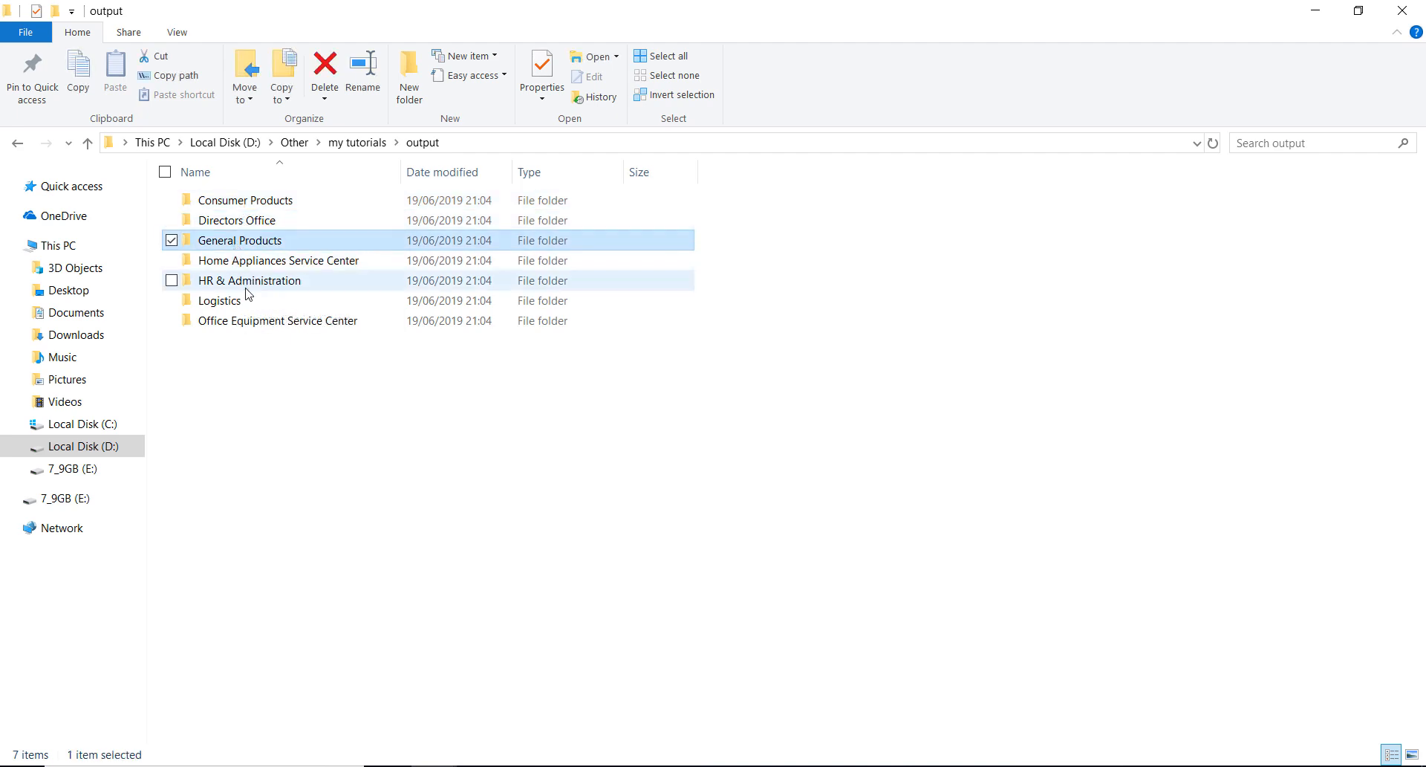
pyautogui.click(245, 281)
# - Open the MT subfolder of Consumer Products to check its PDF files, and return to the output folder
pyautogui.doubleClick(262, 206)
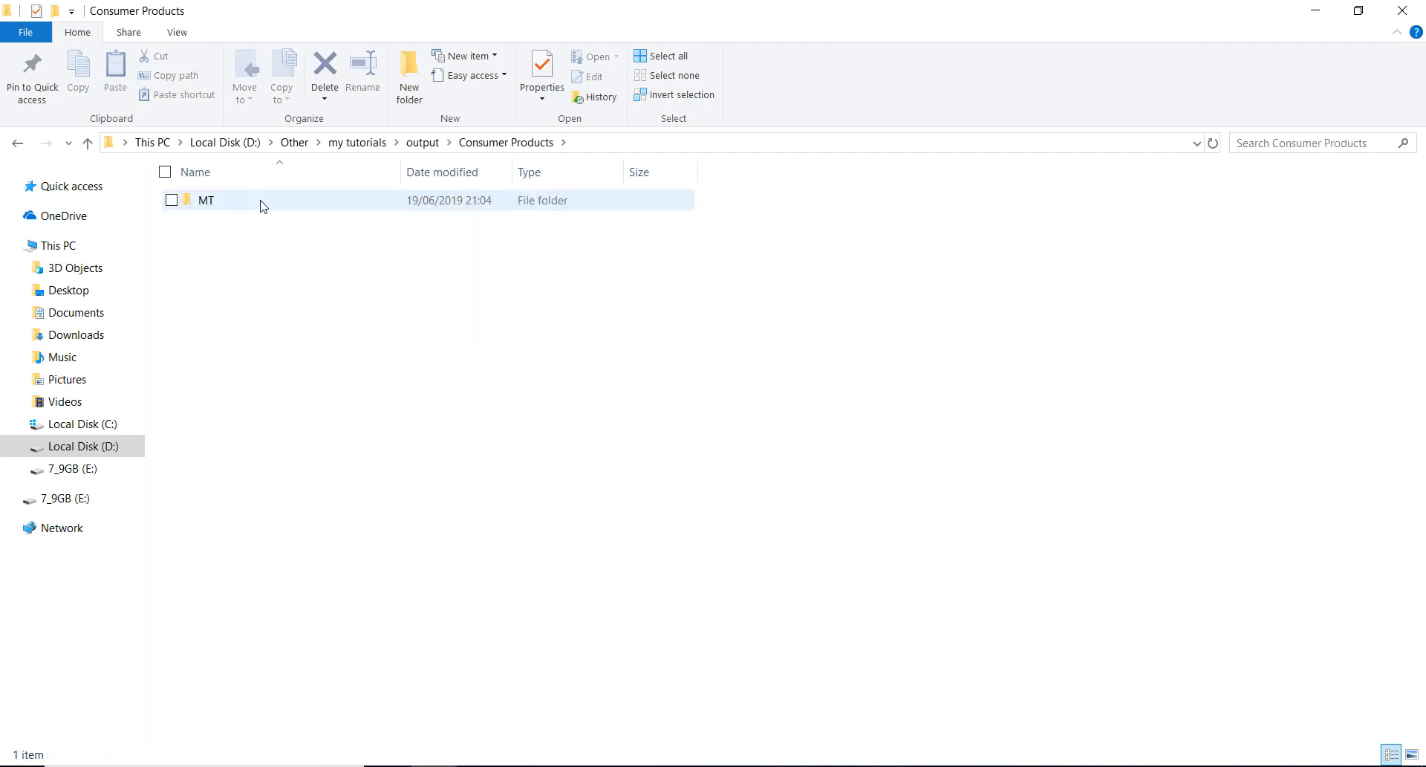
pyautogui.click(234, 208)
pyautogui.doubleClick(234, 208)
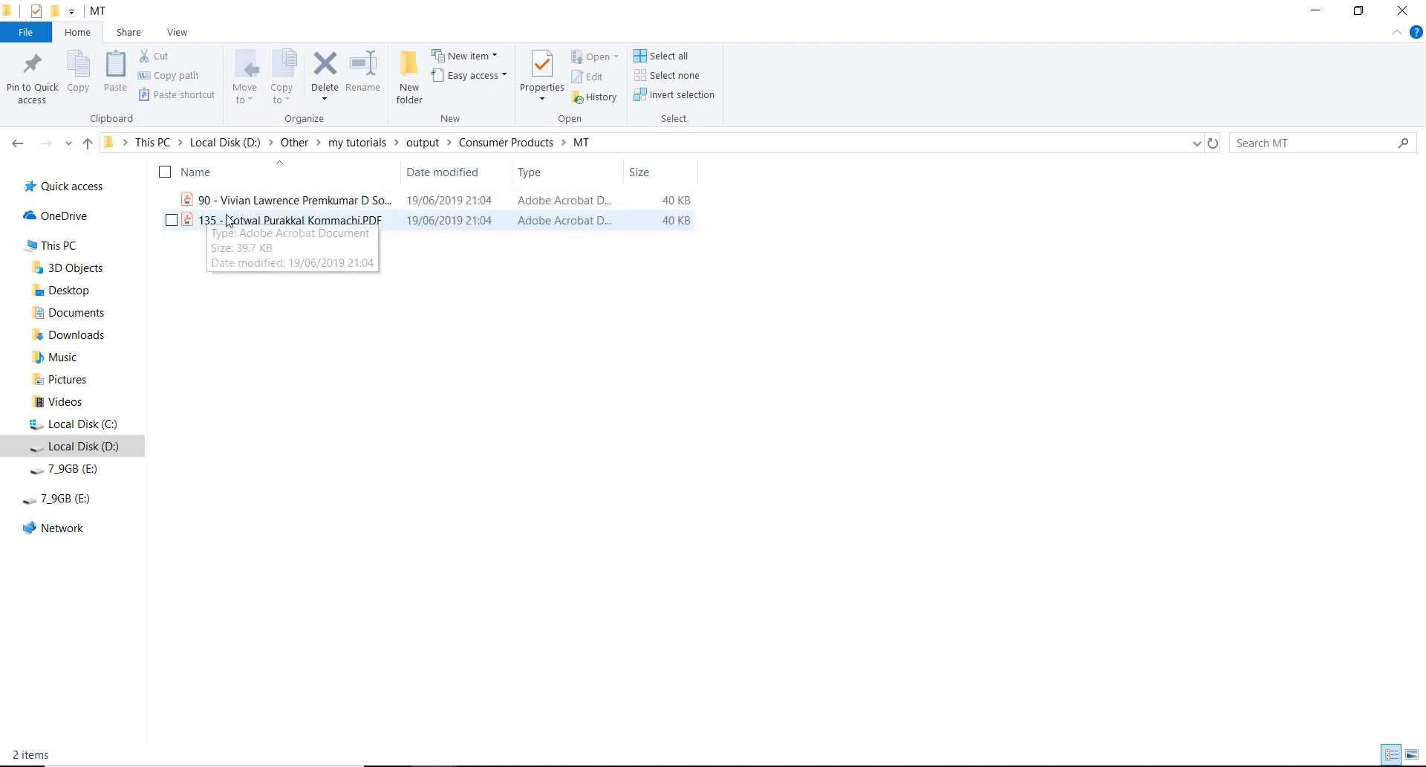
pyautogui.click(513, 142)
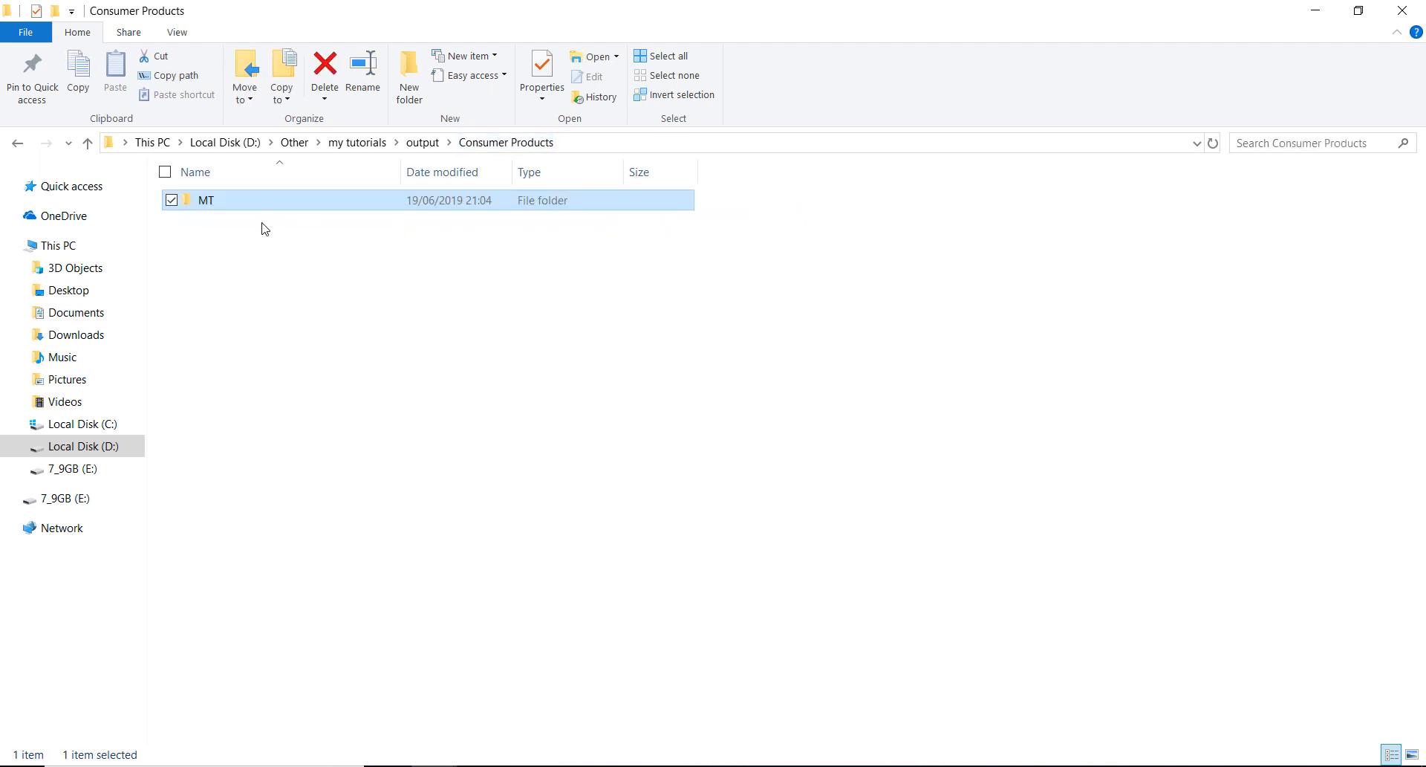
pyautogui.click(423, 142)
# - Switch back to Form Automation.xlsm, close Rimo Tools and select row 5 from the Section column back to Employee Name
pyautogui.hotkey('alt', 'Tab')
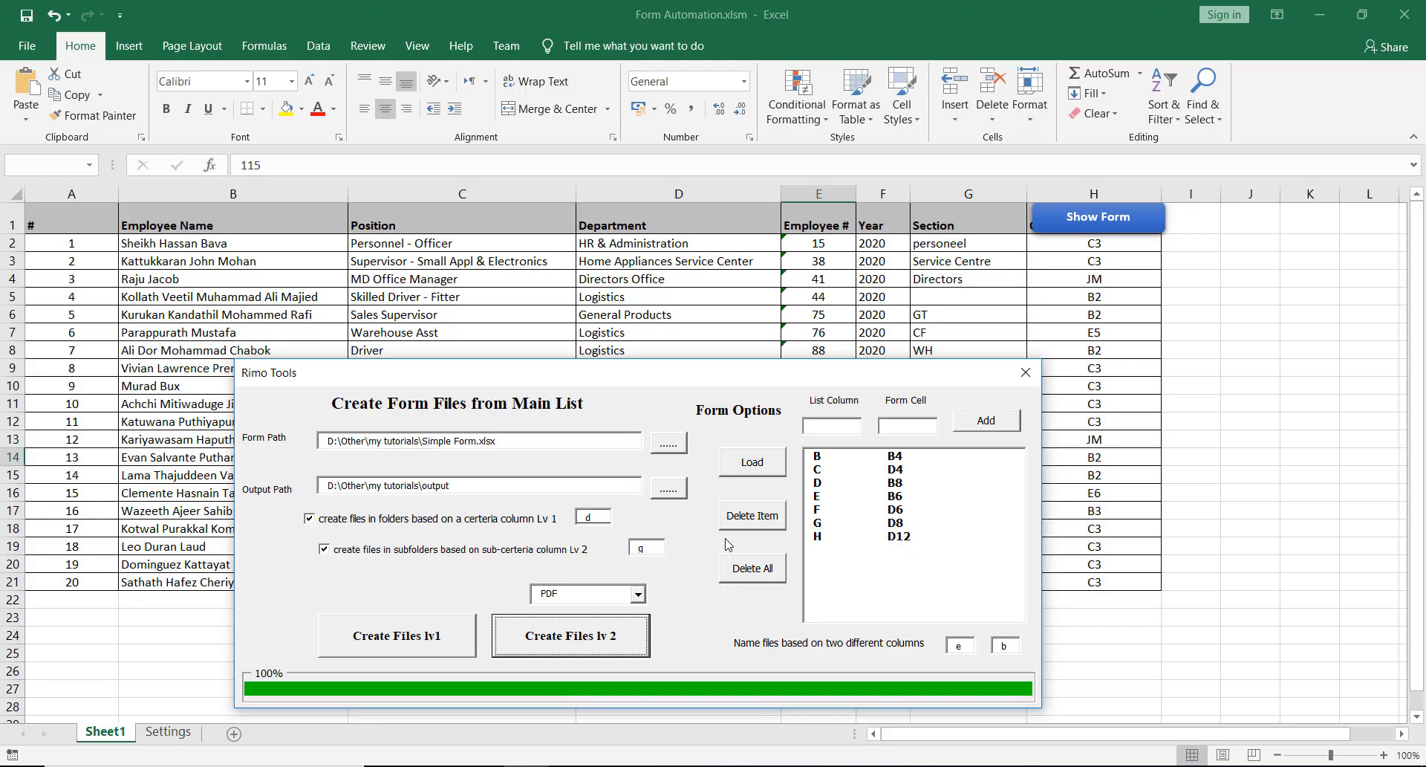
pyautogui.click(1023, 371)
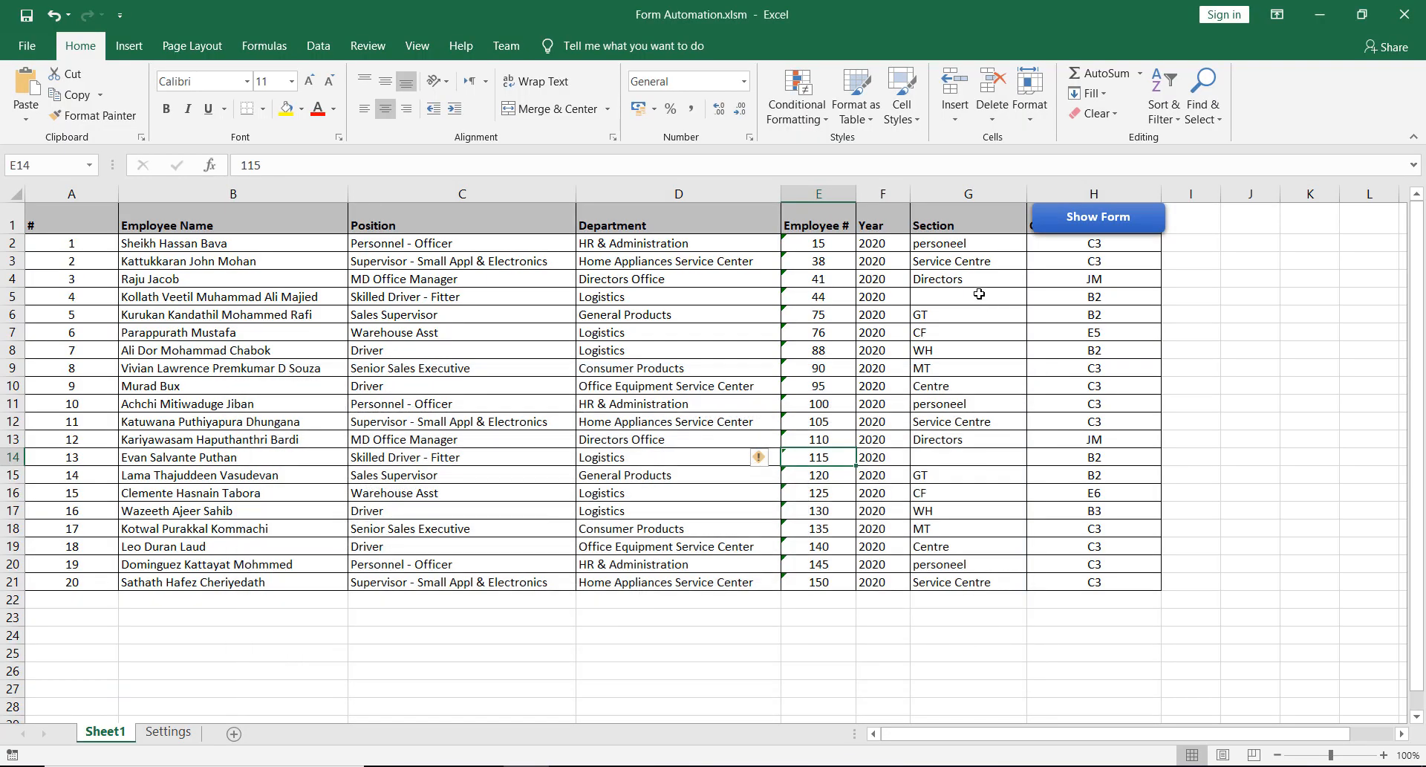
pyautogui.moveTo(973, 293); pyautogui.dragTo(213, 294)
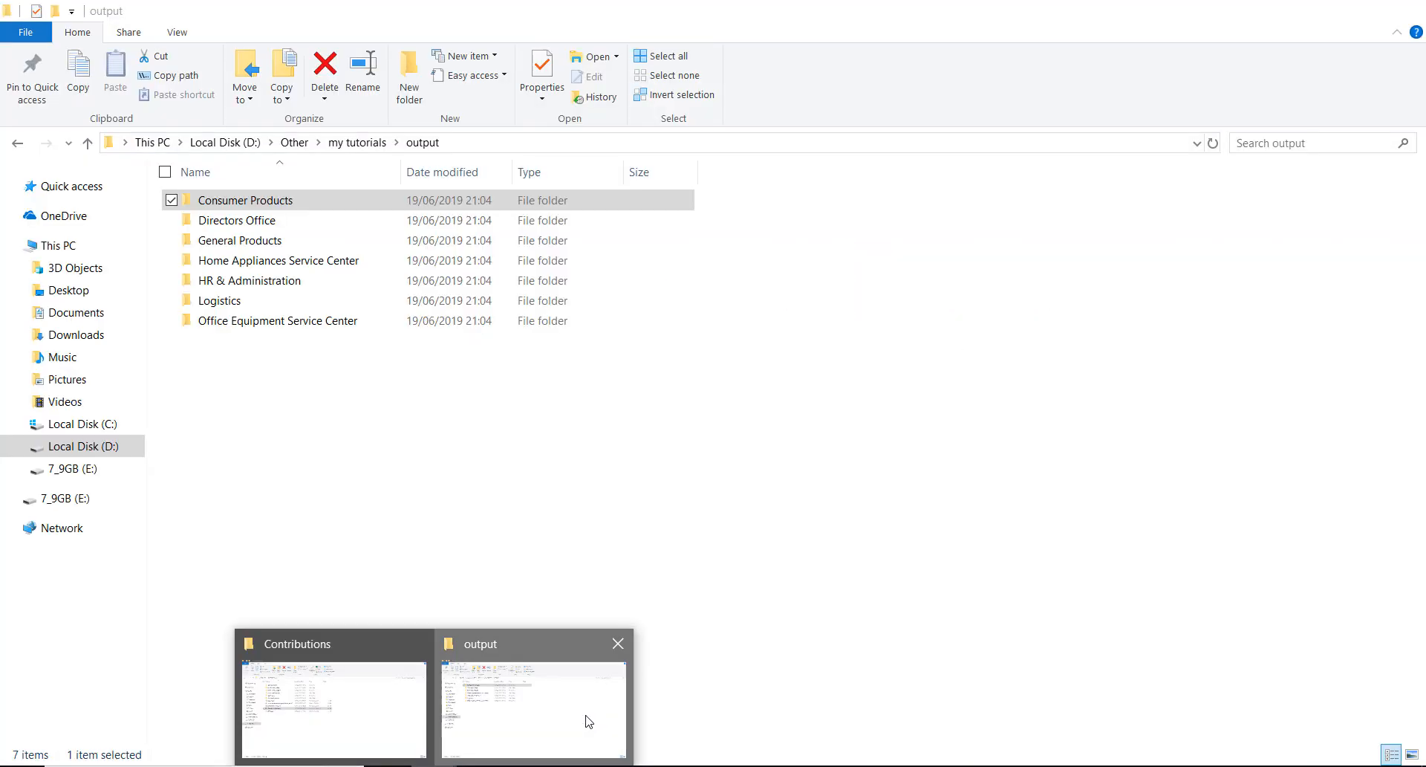
# - Switch to the output folder, open the Logistics folder and check the PDFs saved outside its section subfolders
pyautogui.click(582, 723)
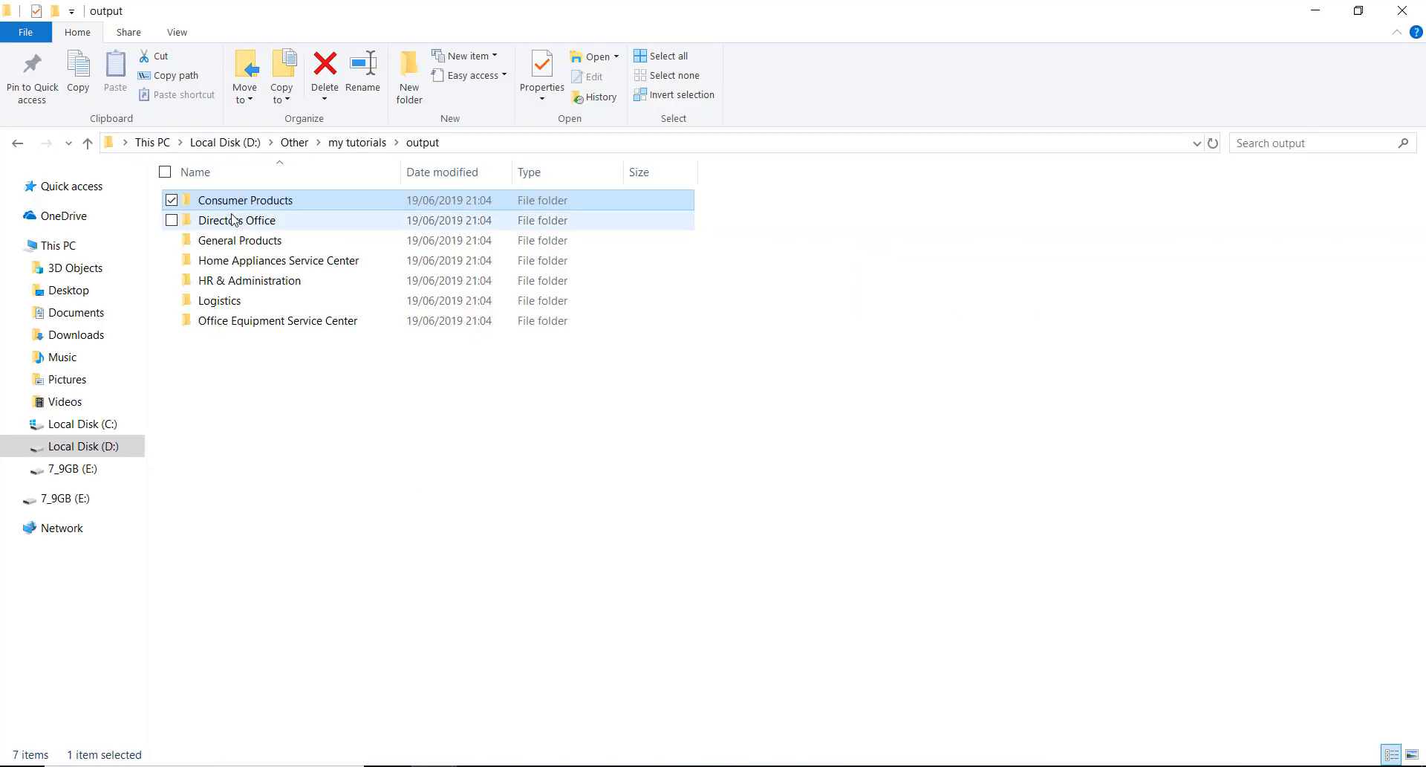
pyautogui.click(214, 299)
pyautogui.doubleClick(214, 300)
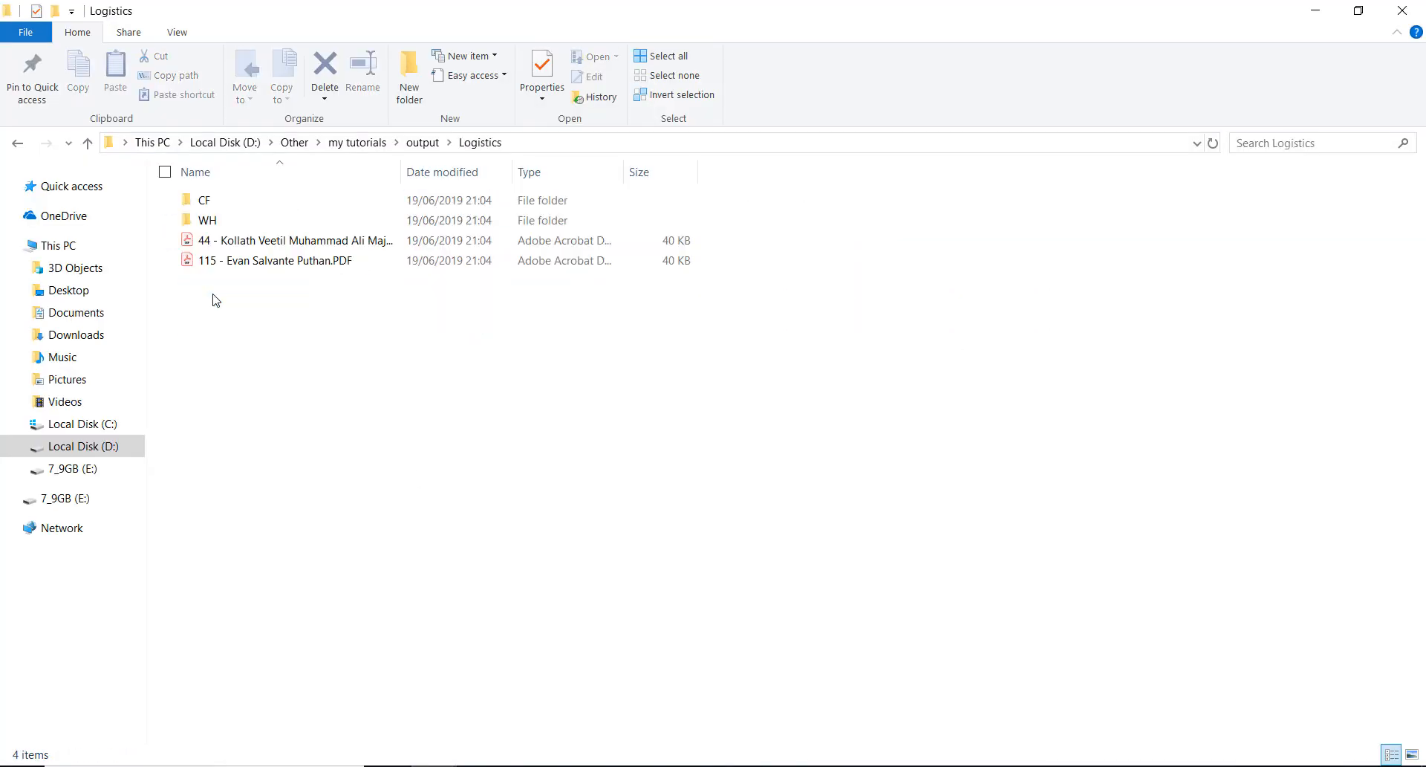
pyautogui.click(251, 261)
pyautogui.click(240, 243)
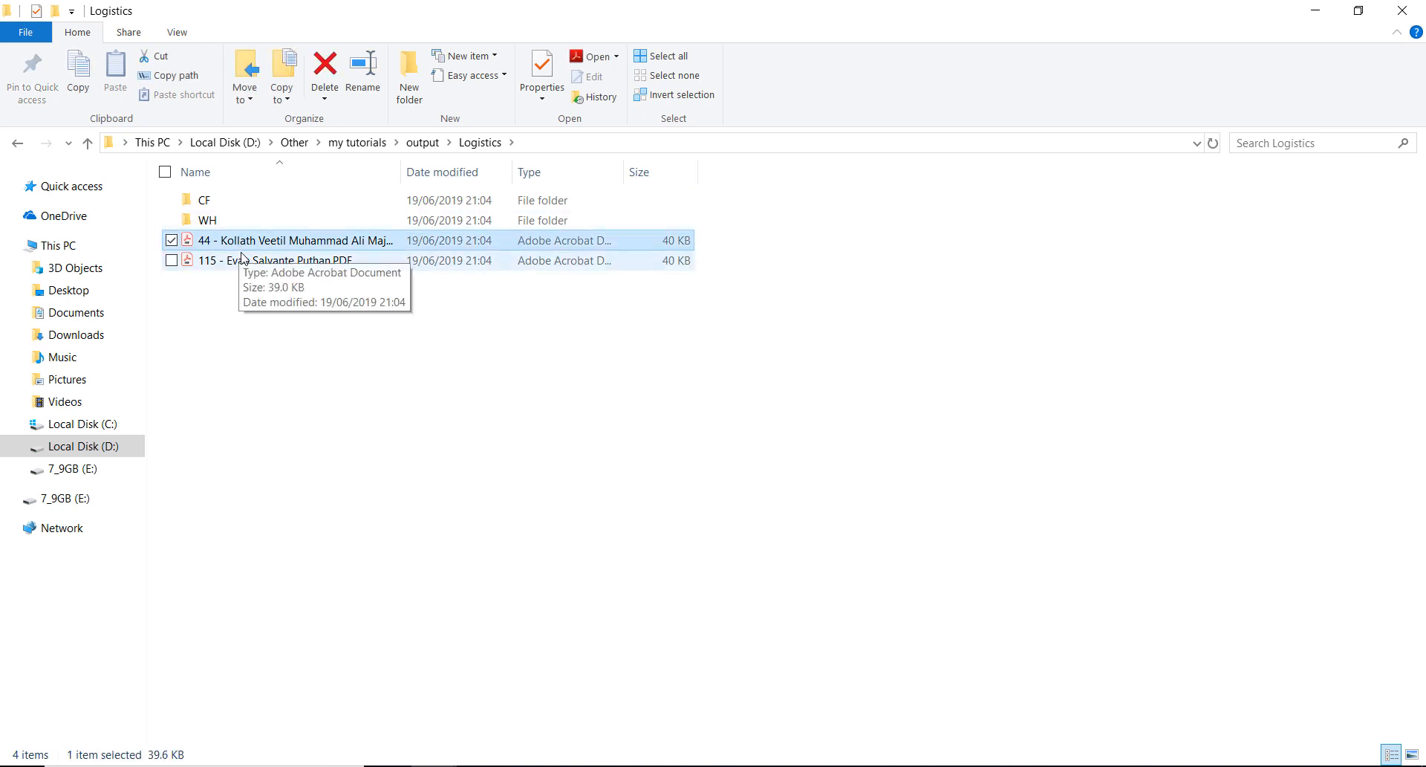
pyautogui.click(259, 265)
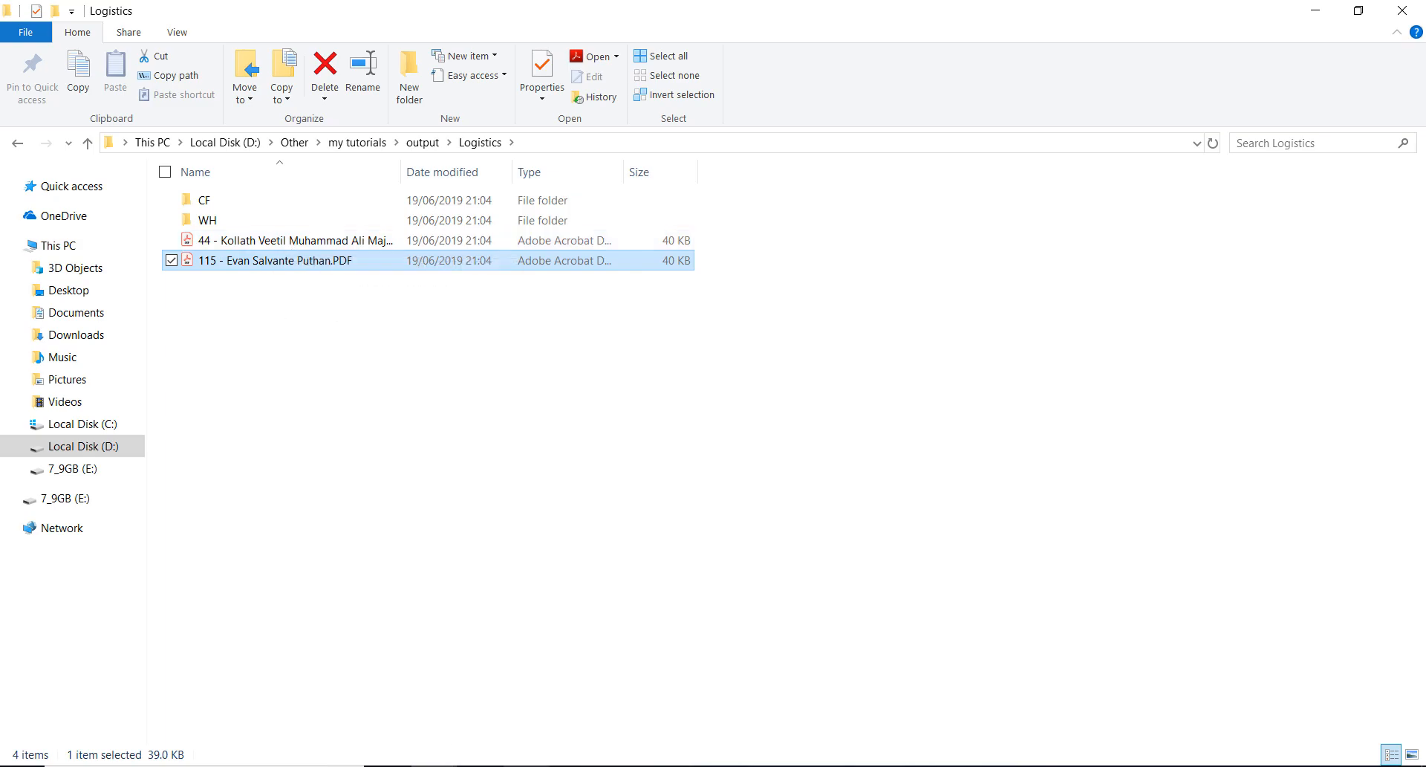
# - Compare the employee name in row 5 of Form Automation.xlsm with the matching PDF in the Logistics folder
pyautogui.click(527, 765)
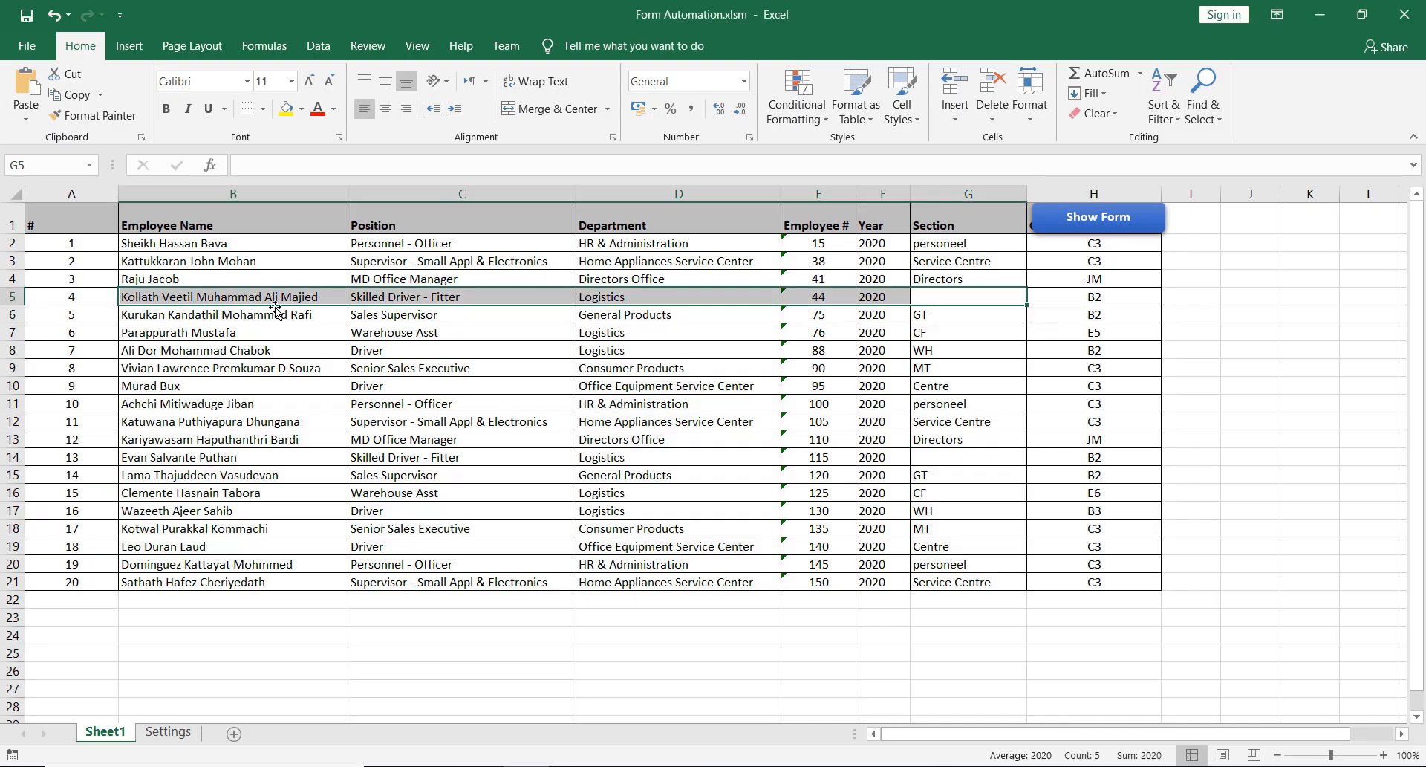
pyautogui.click(253, 298)
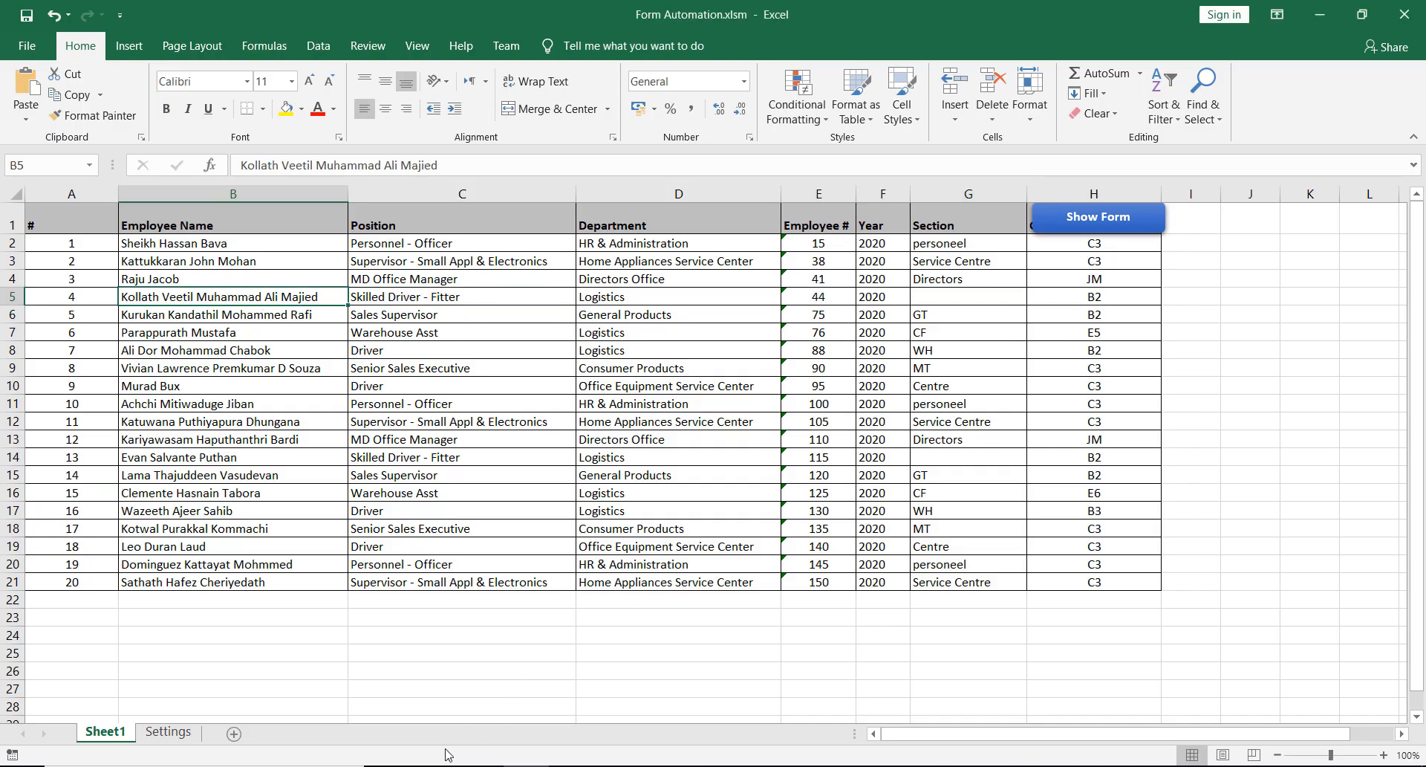
pyautogui.click(520, 765)
pyautogui.click(548, 717)
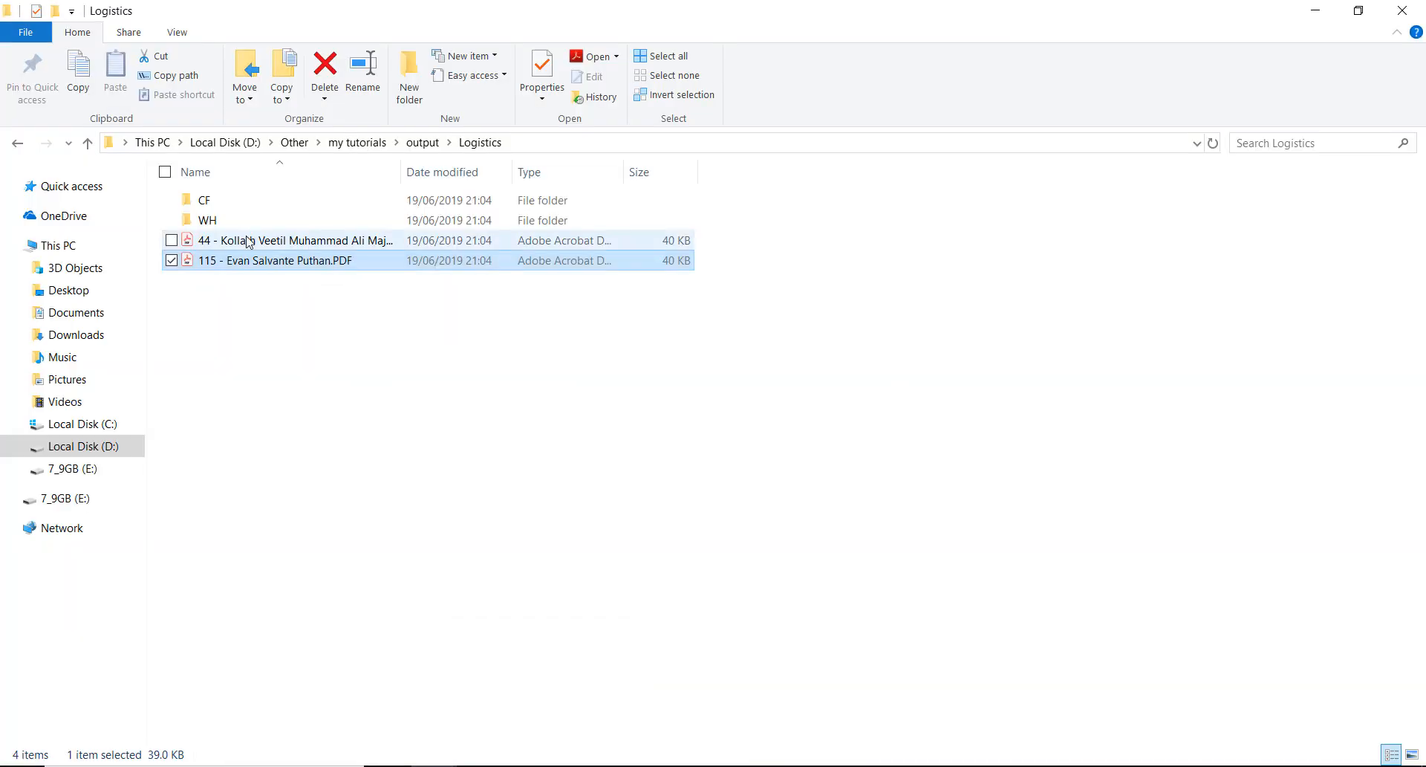
pyautogui.click(245, 240)
# - Open the CF subfolder of Logistics to check its PDFs, and go back up to the my tutorials folder
pyautogui.doubleClick(235, 206)
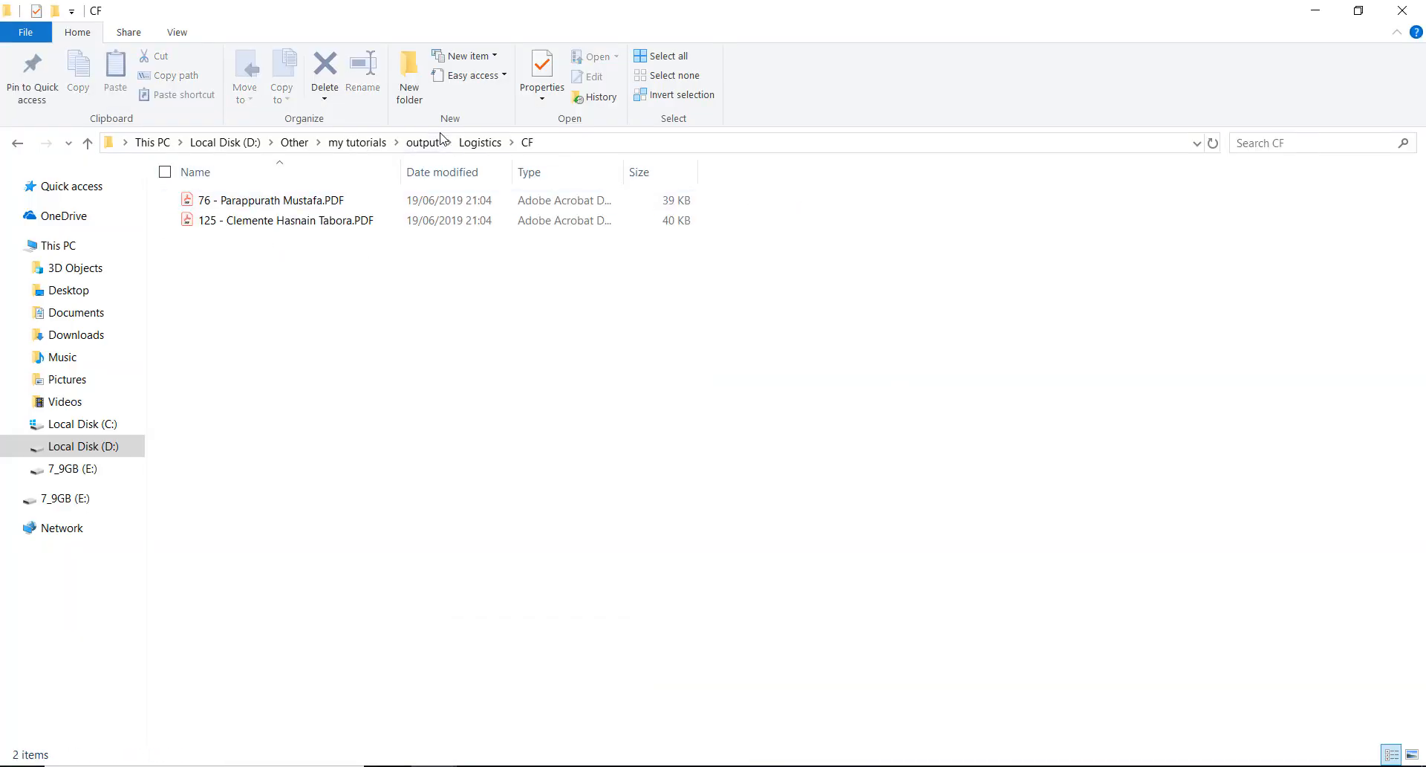
pyautogui.click(413, 145)
pyautogui.click(358, 143)
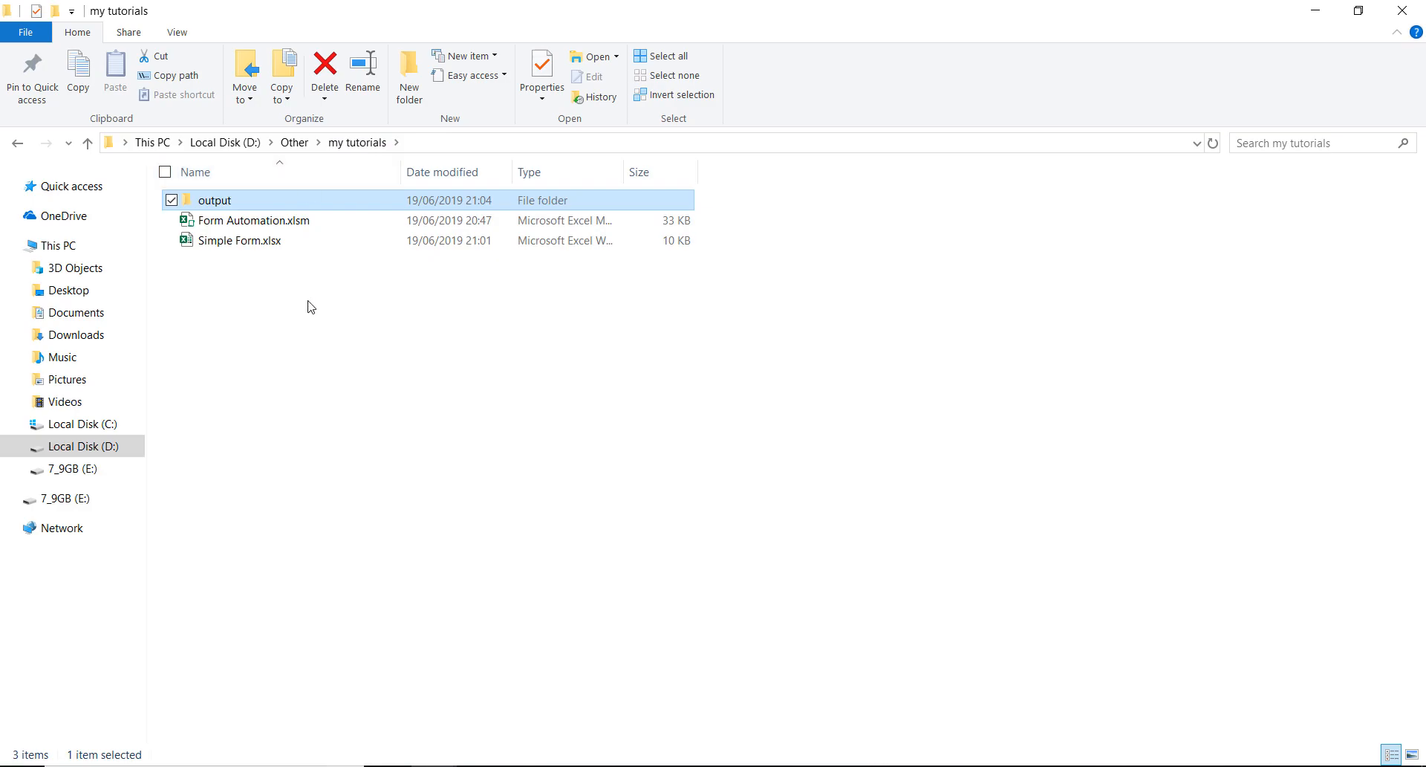
# - Switch back to Form Automation.xlsm and reopen the Rimo Tools form
pyautogui.click(512, 765)
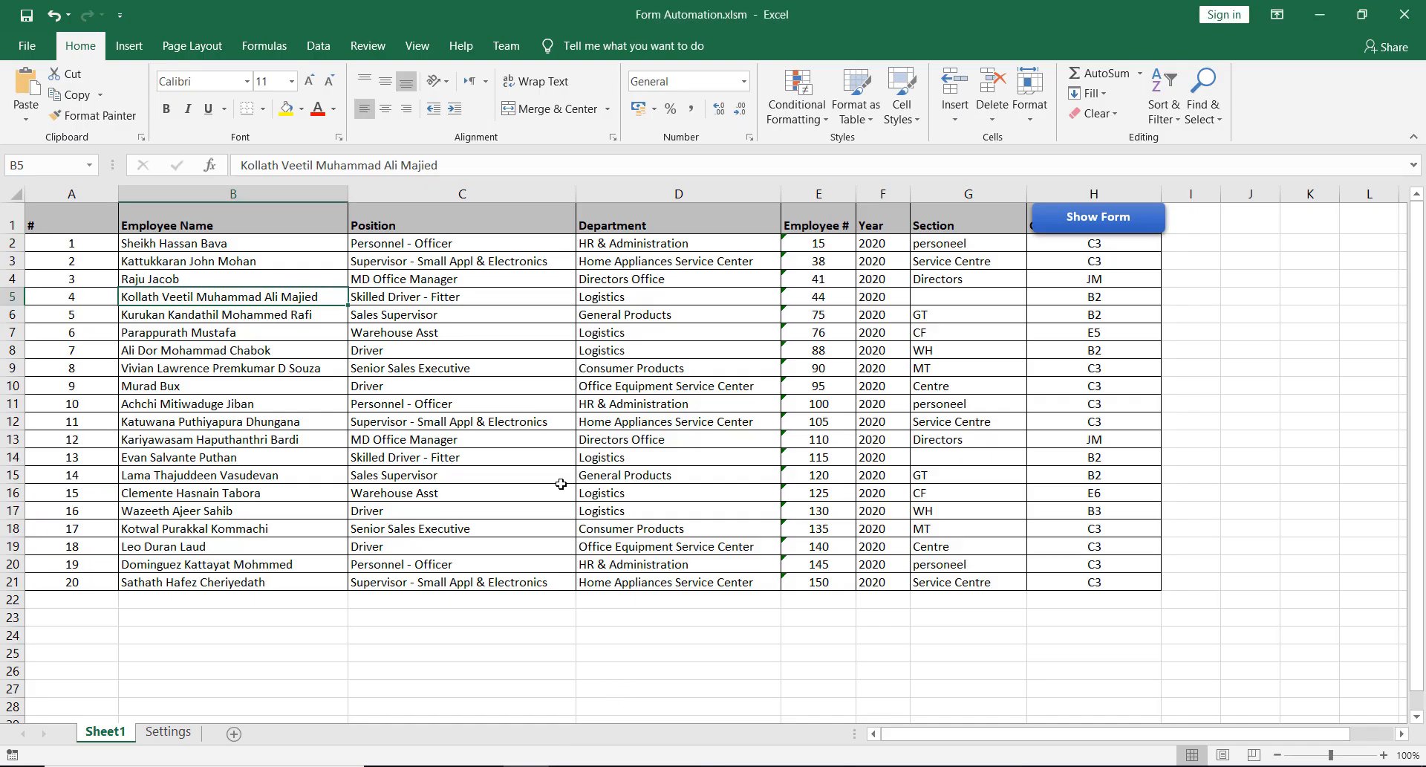
pyautogui.click(1091, 223)
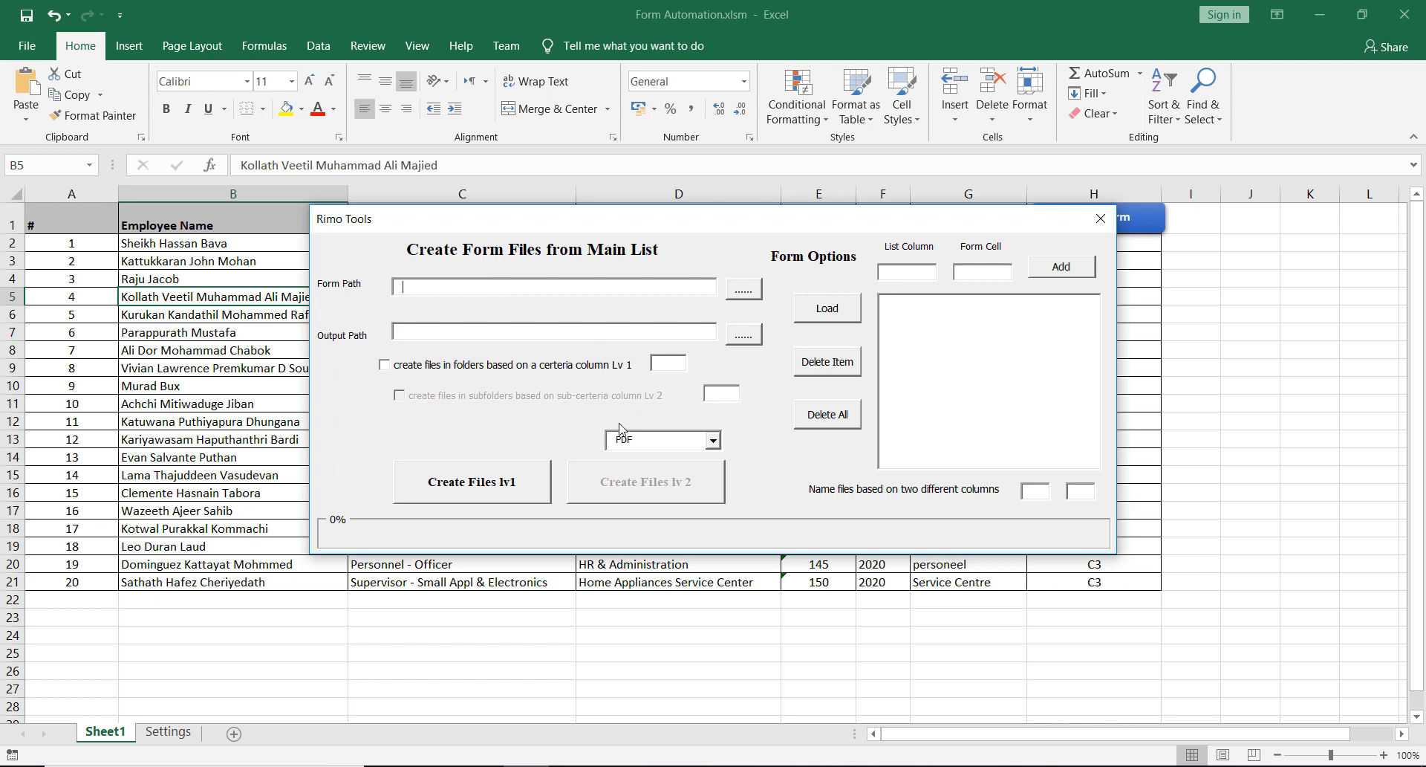
pyautogui.click(480, 766)
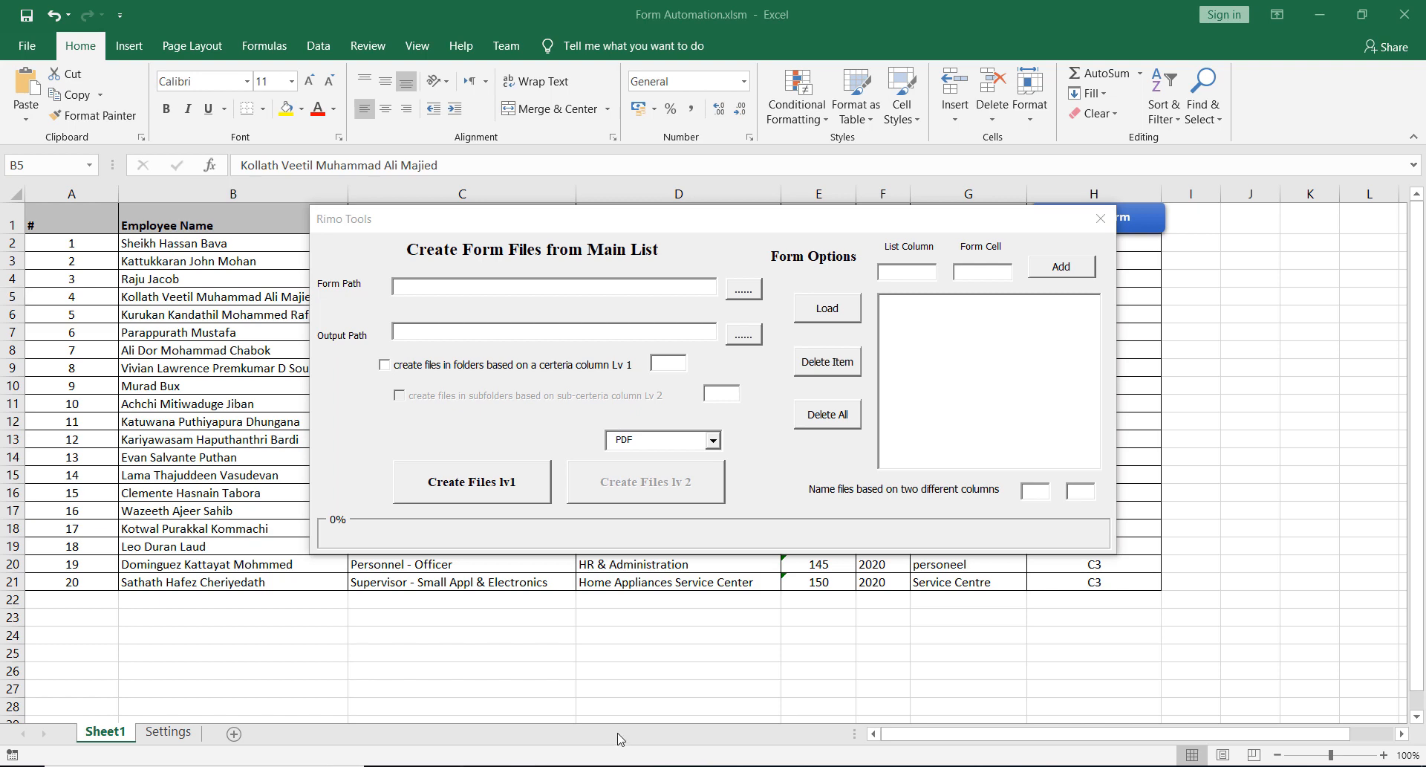